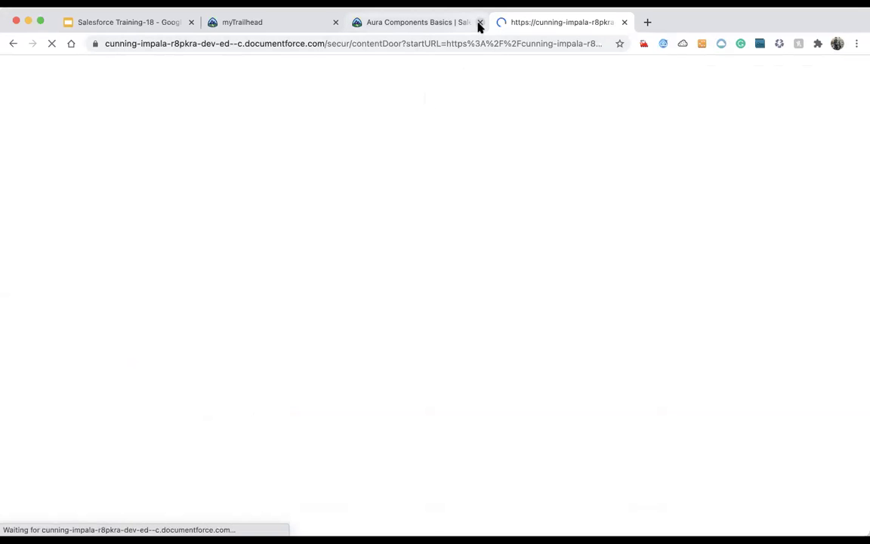
Step: Close the Aura Components Basics and myTrailhead browser tabs and look over the Salesforce Setup home page
click(479, 25)
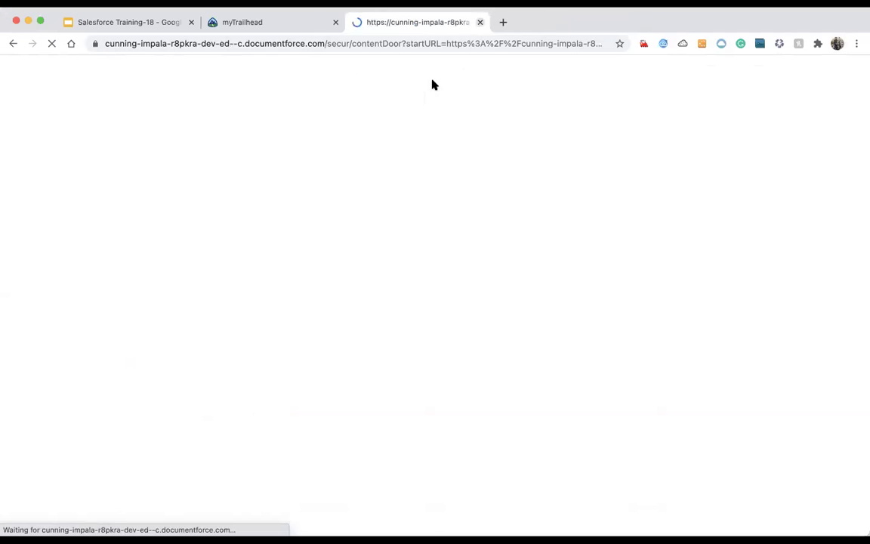
click(336, 23)
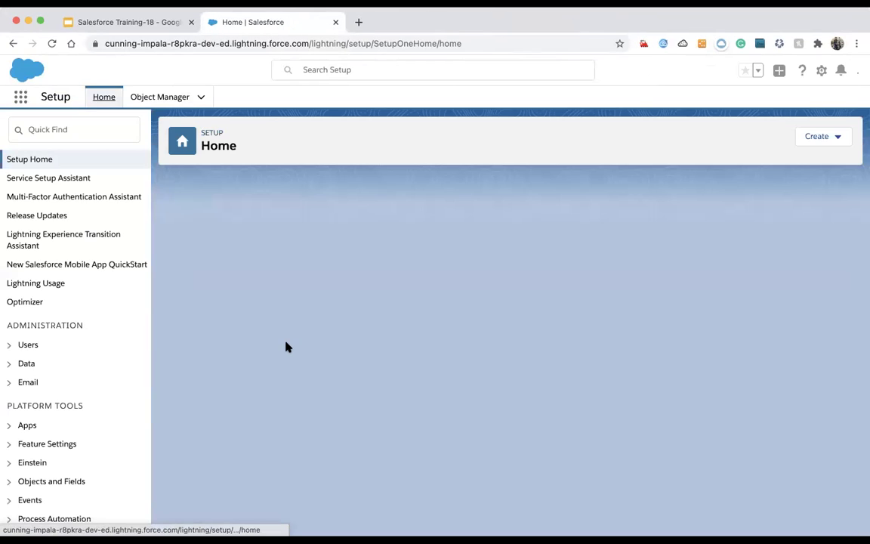
scroll(314, 454, down, 3)
scroll(315, 455, down, 2)
scroll(315, 454, up, 6)
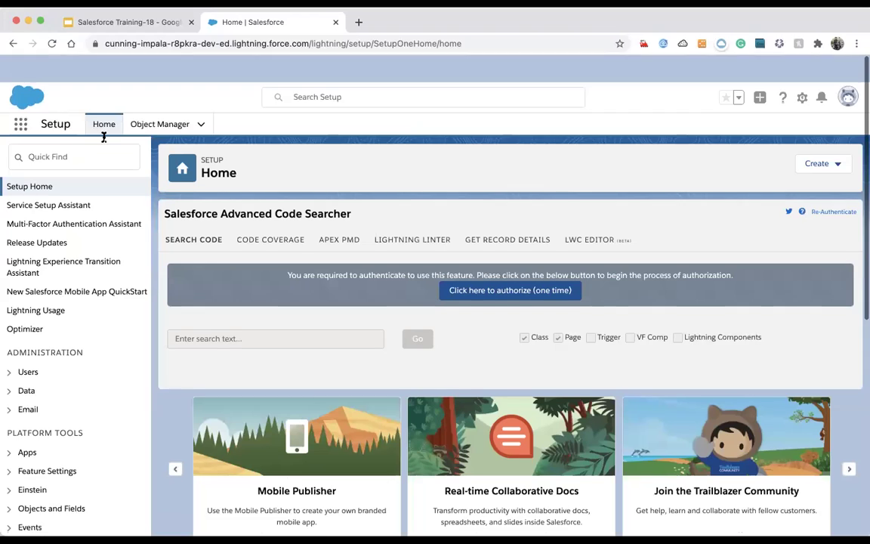
Step: Search Setup for "data" and open the Data Export page
click(89, 134)
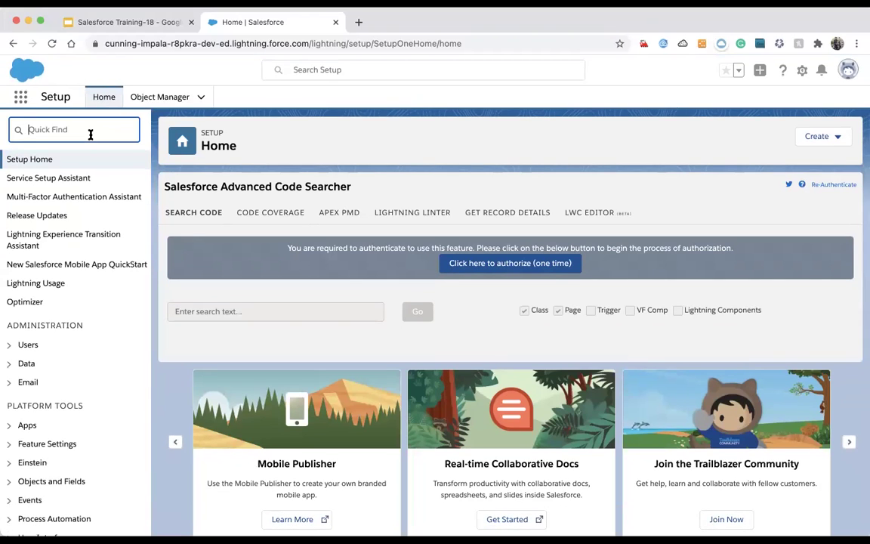
text(d)
text(ta)
key(BackSpace)
key(BackSpace)
key(BackSpace)
text(data)
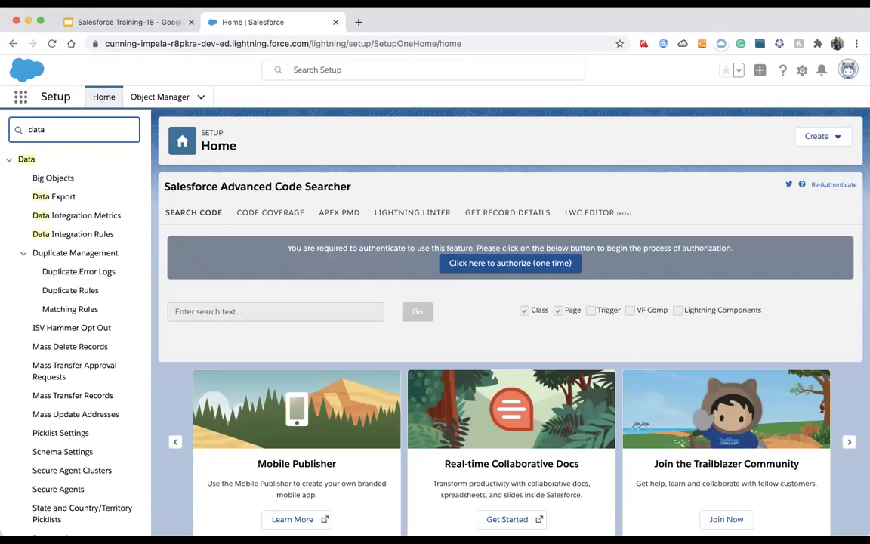
click(66, 202)
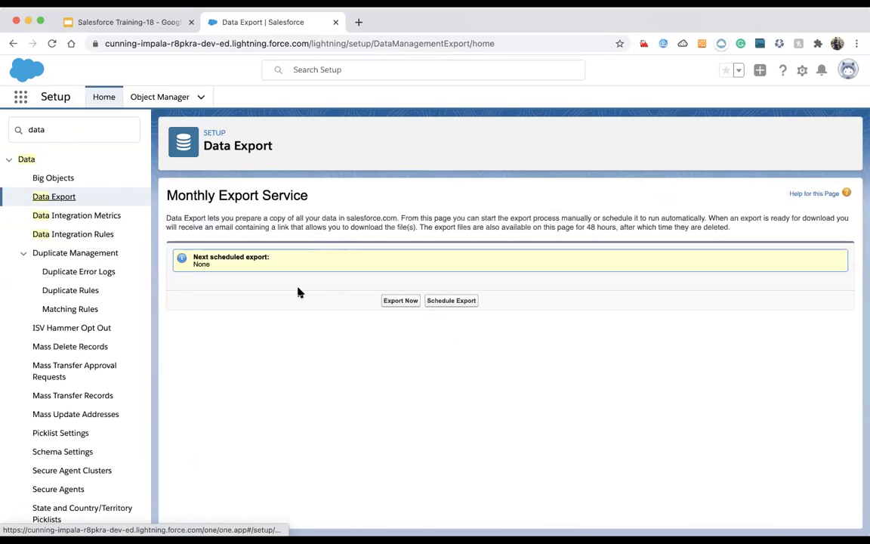
Step: Review the immediate export options and the Schedule Data Export form, leaving both without saving
click(406, 302)
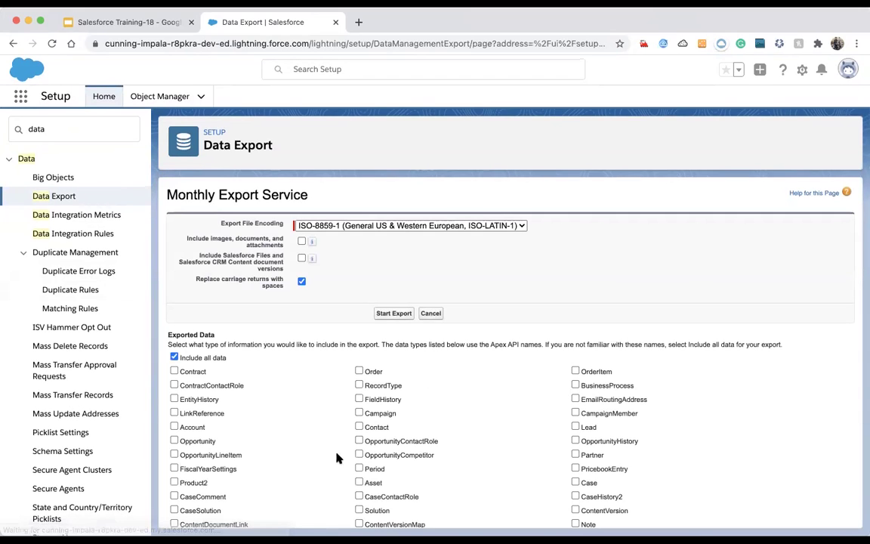
click(13, 43)
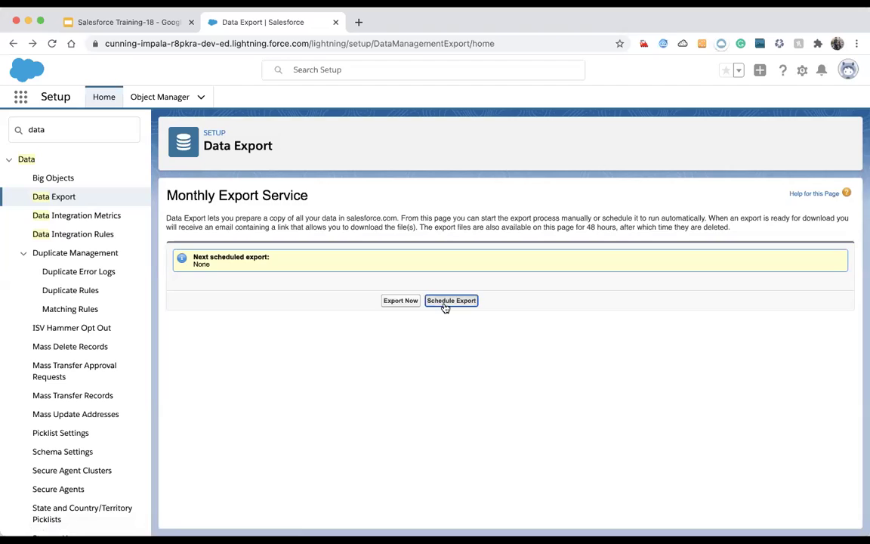
click(443, 302)
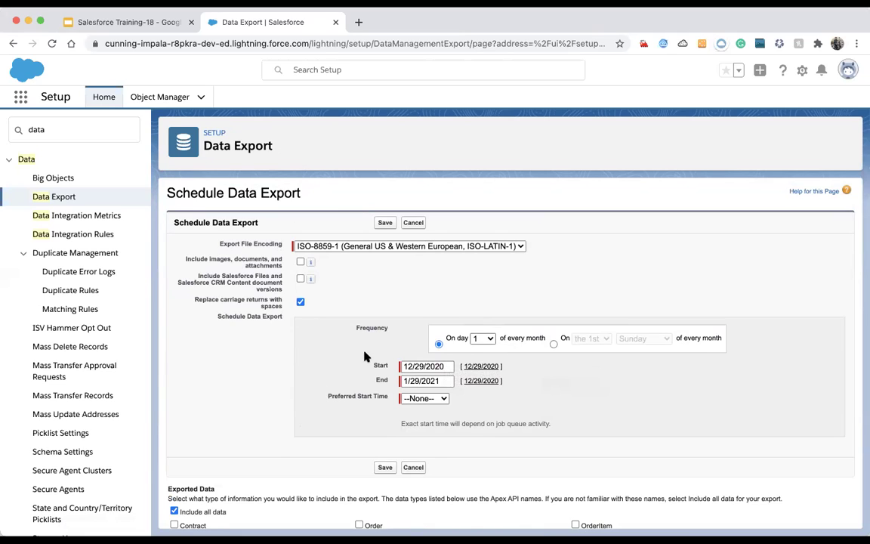
click(415, 225)
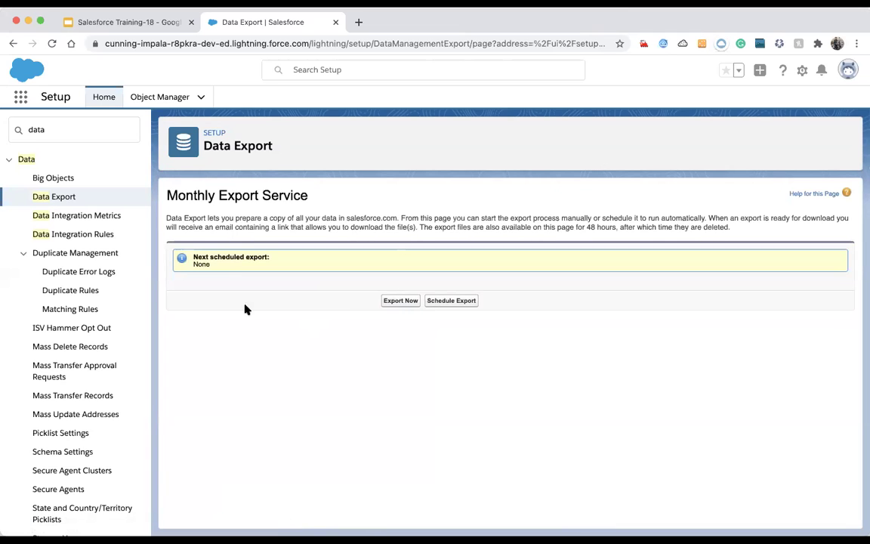
Step: Start an immediate data export that includes only the Account object
click(391, 305)
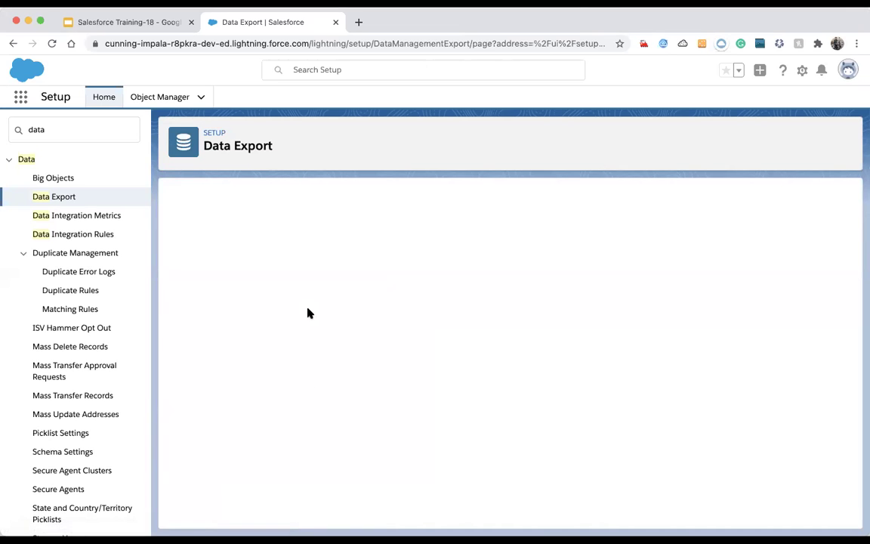
scroll(324, 404, down, 1)
scroll(341, 352, up, 1)
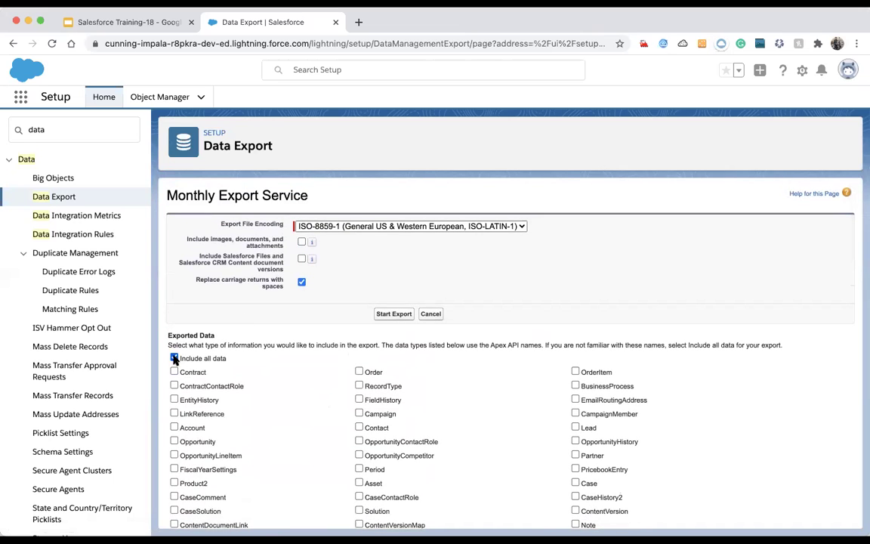
scroll(225, 320, down, 3)
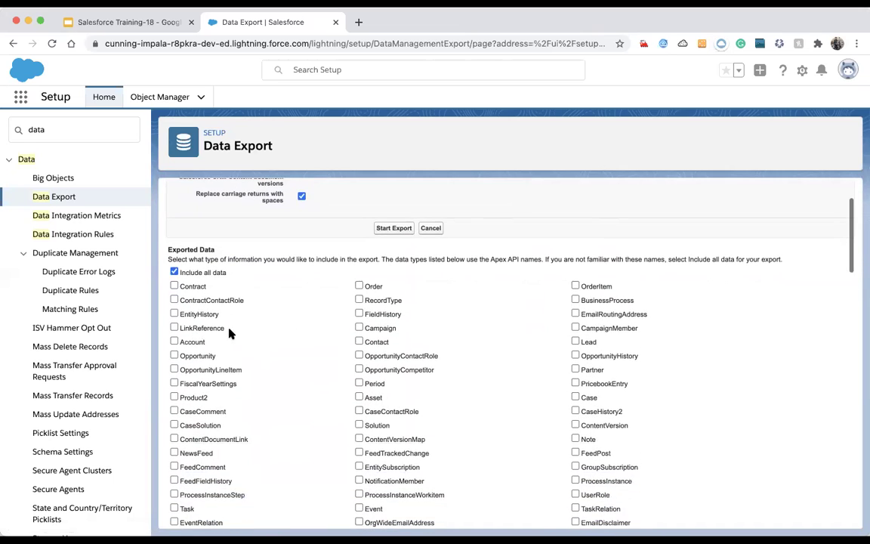
click(175, 342)
scroll(338, 270, up, 1)
scroll(337, 269, up, 3)
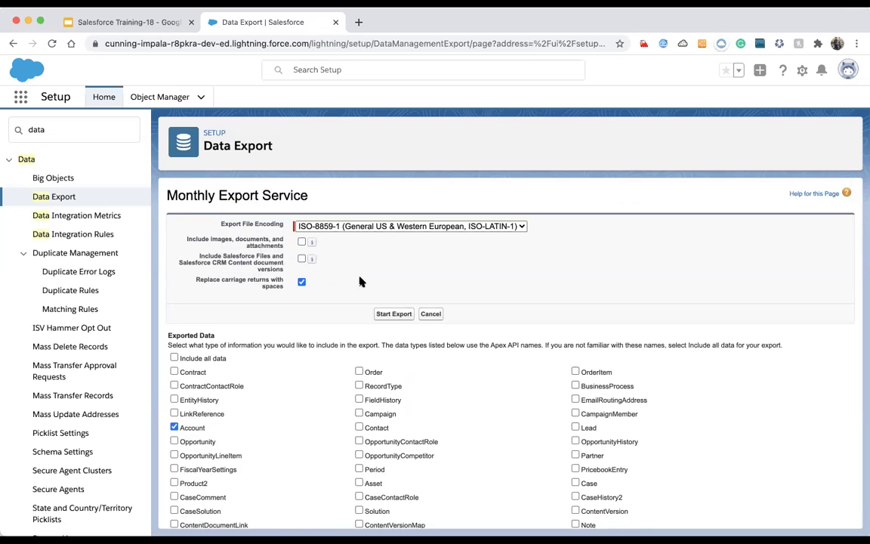
click(389, 315)
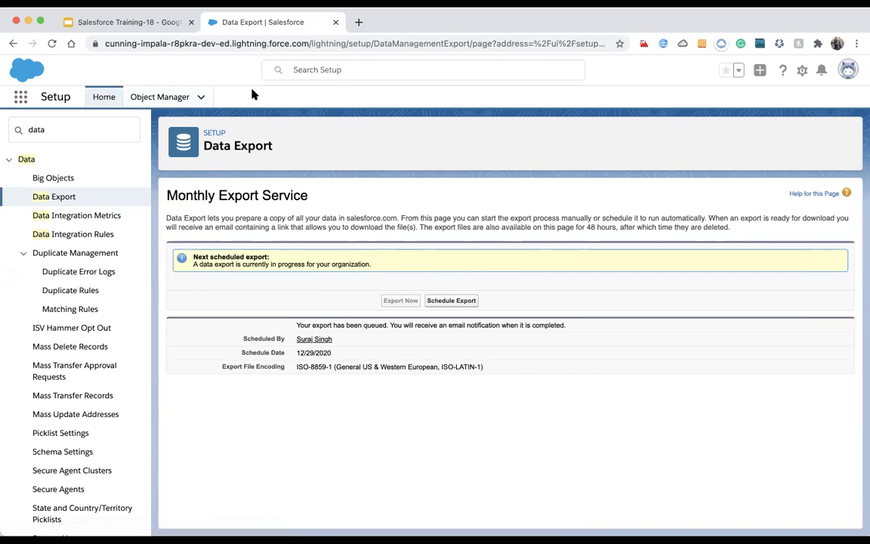
Step: Open Setup in another browser tab and go to Accounts by searching the apps and items for "Accoun"
click(805, 70)
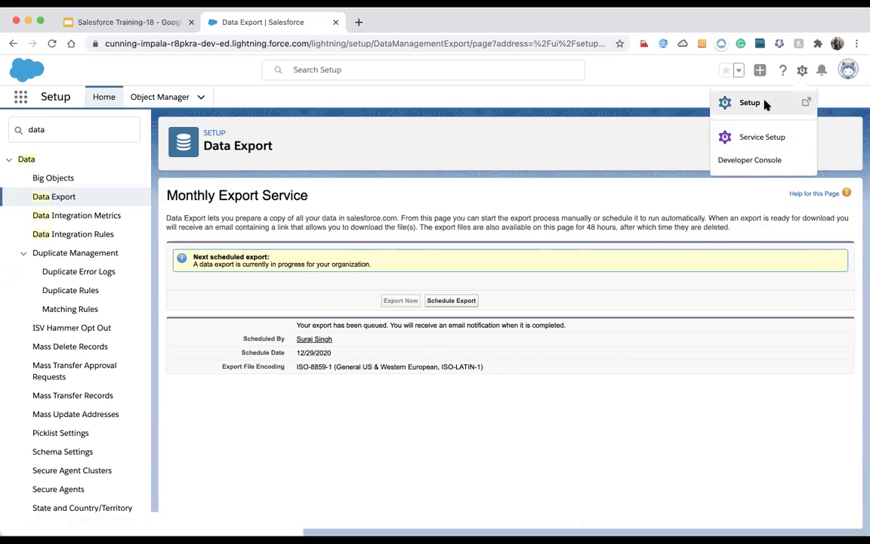
click(763, 104)
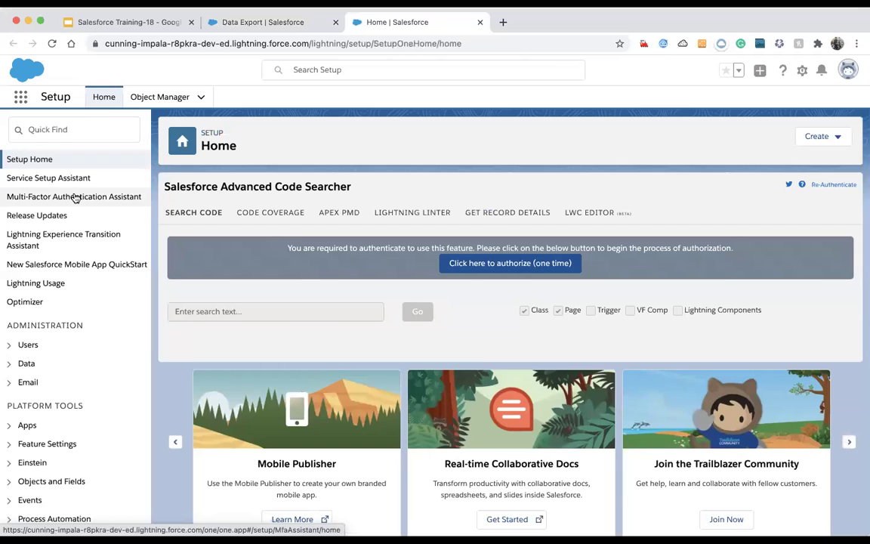
click(20, 97)
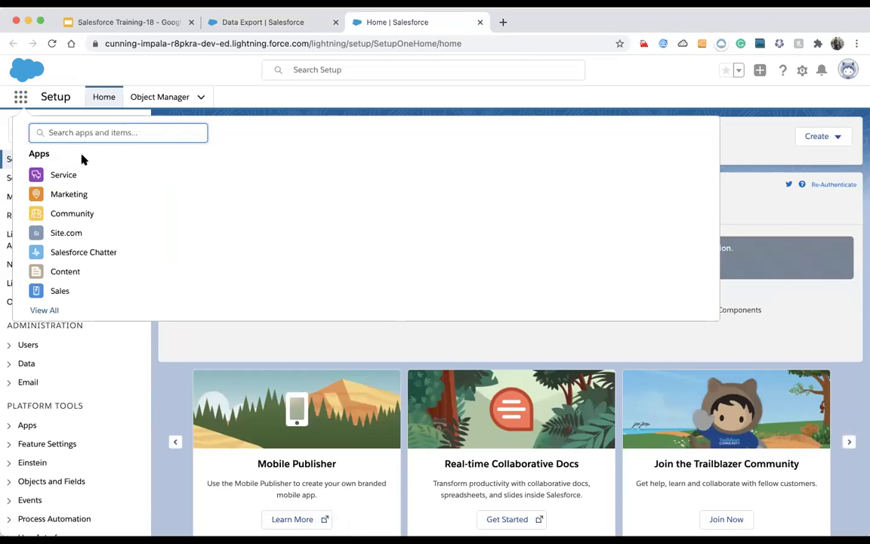
text(Accoun)
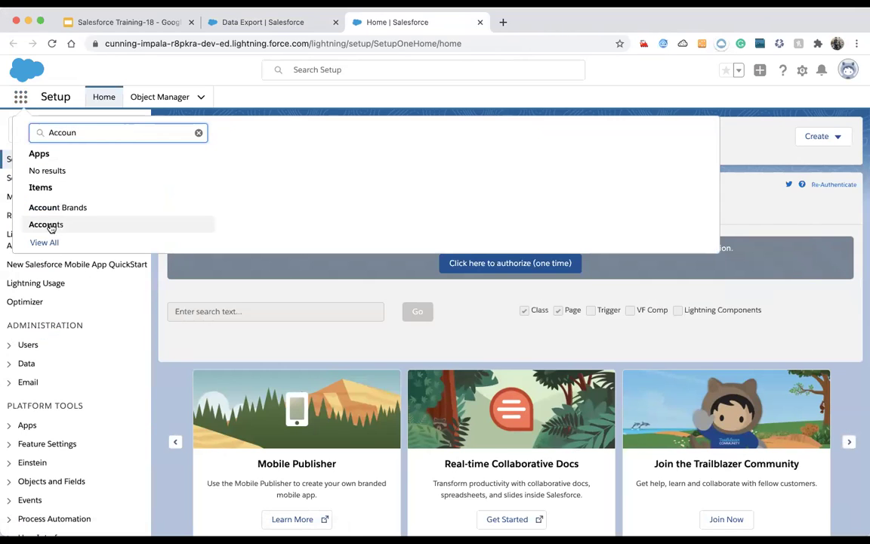
click(47, 225)
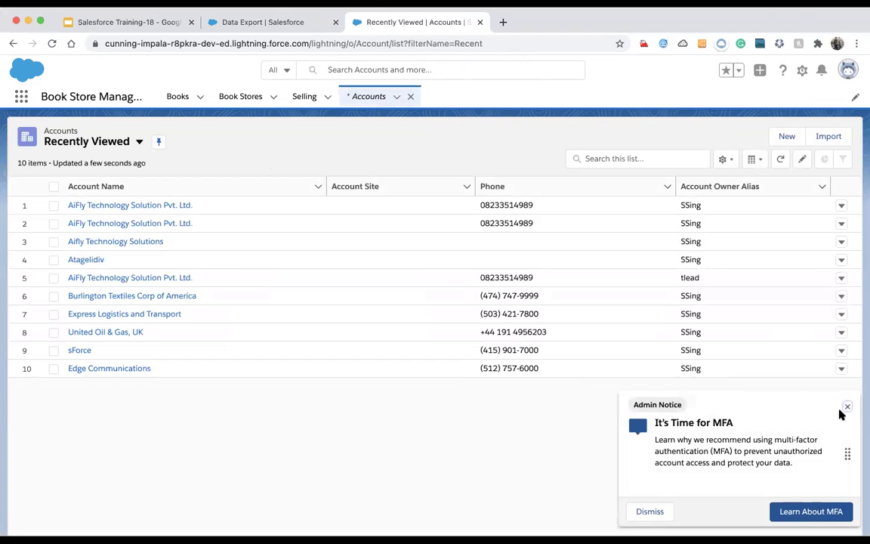
Step: Close the MFA admin notice and display the All Accounts list view
click(849, 408)
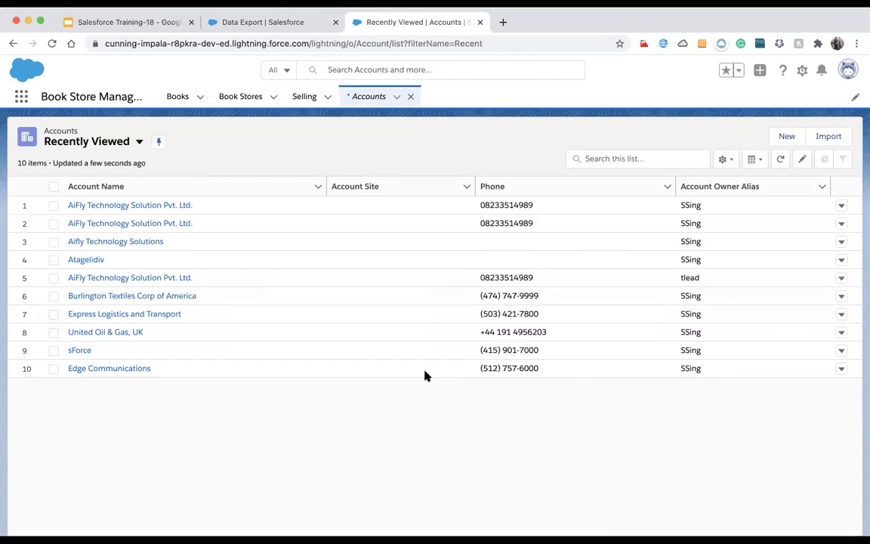
click(139, 142)
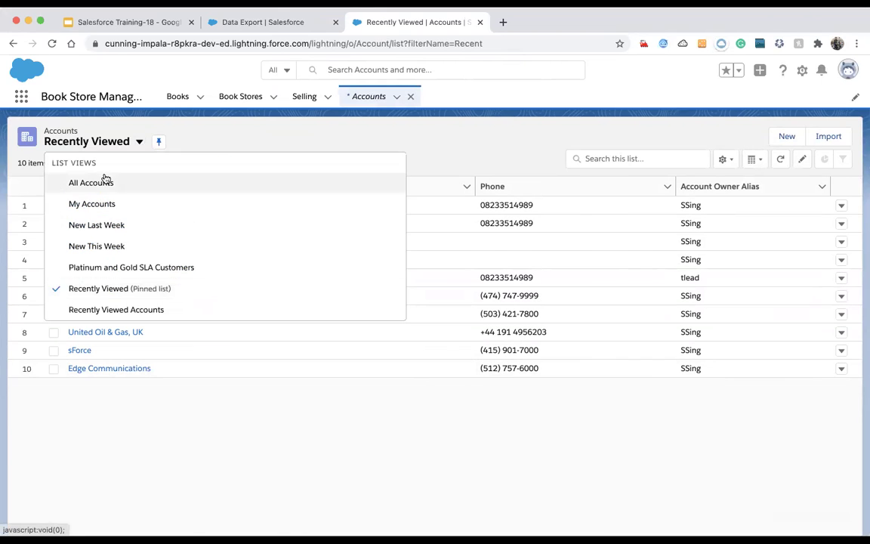
click(102, 182)
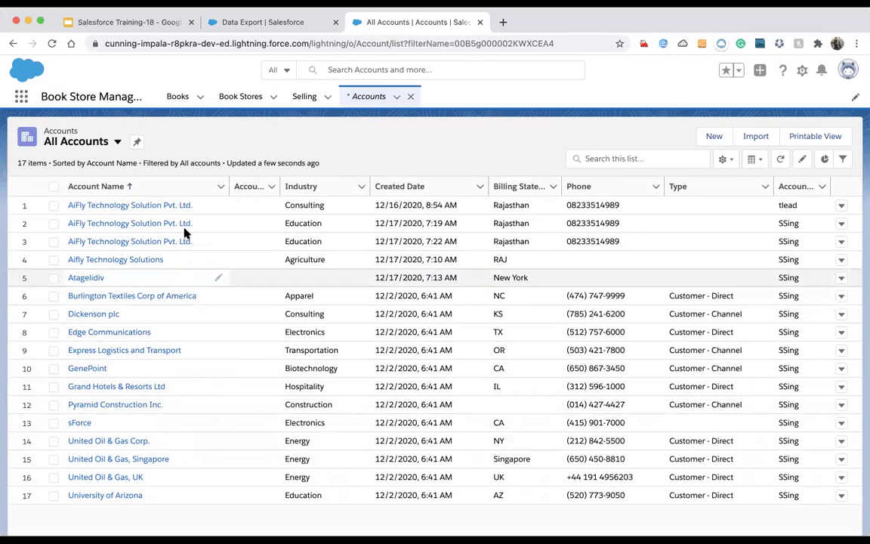
Step: Check the Data Export page, return to the All Accounts list and widen its Account Site column
click(262, 22)
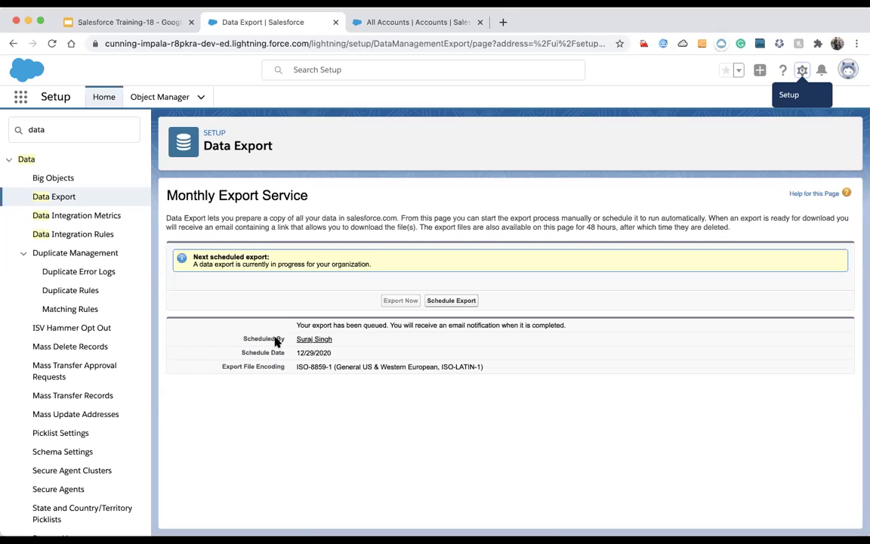
key(ctrl+Tab)
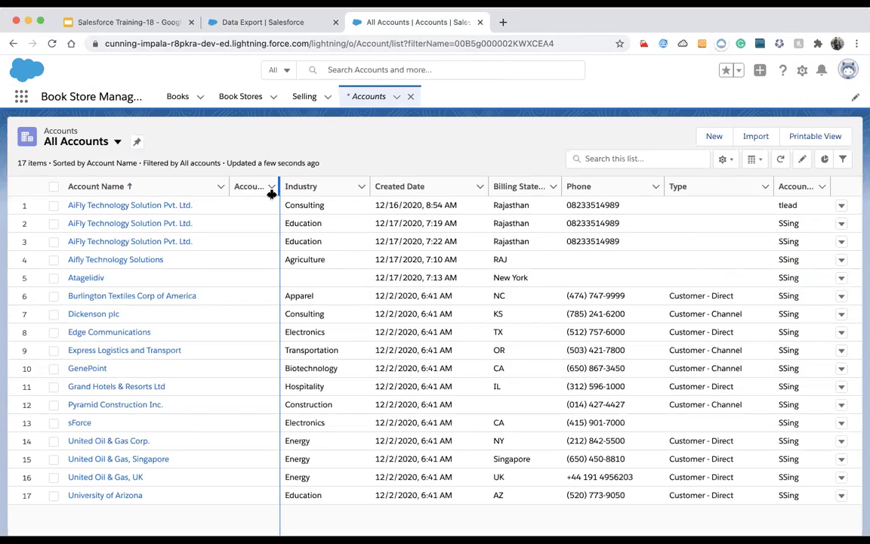
drag(280, 186, 305, 186)
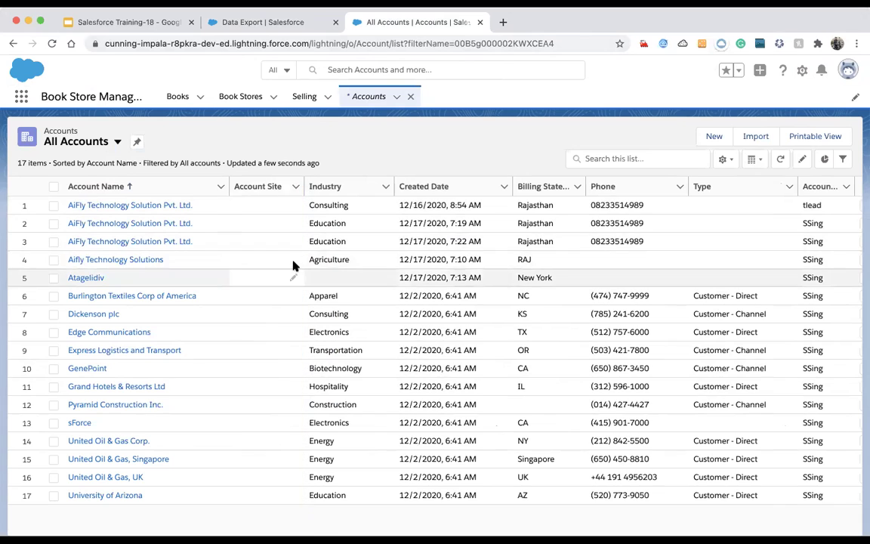
Step: Search the apps and items for "Report", open Reports in a separate browser tab and start a new report
click(264, 24)
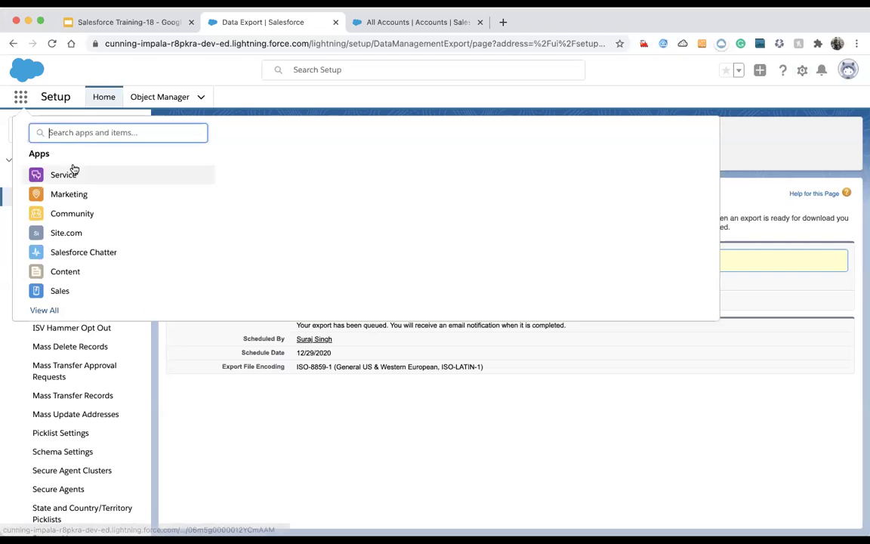
text(Repor)
text(t)
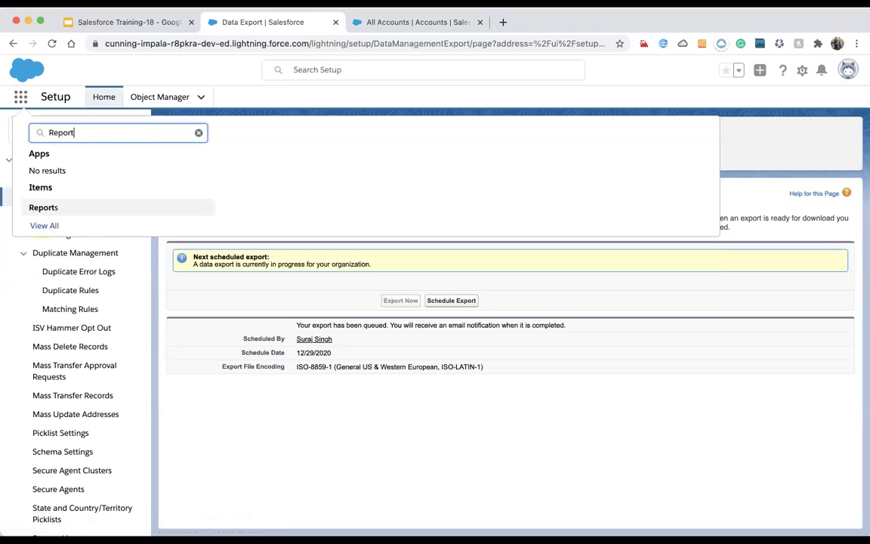
right_click(47, 208)
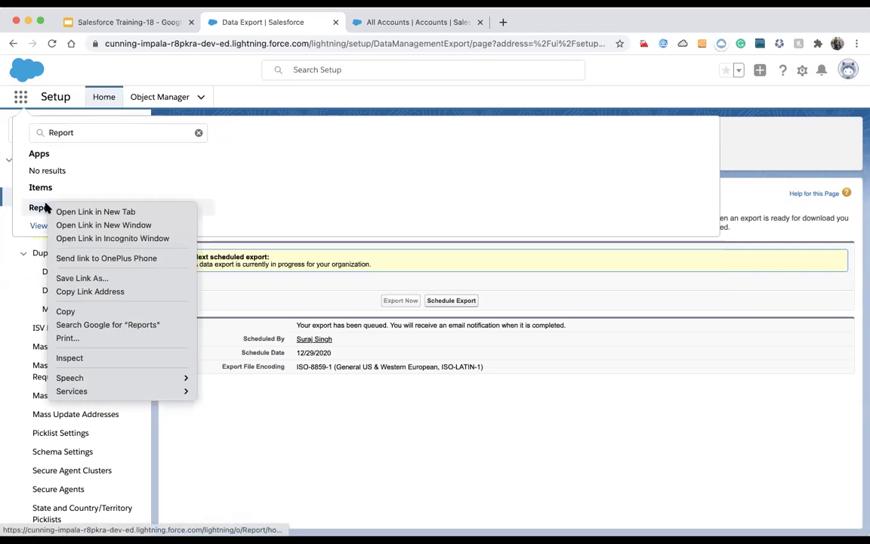
click(64, 212)
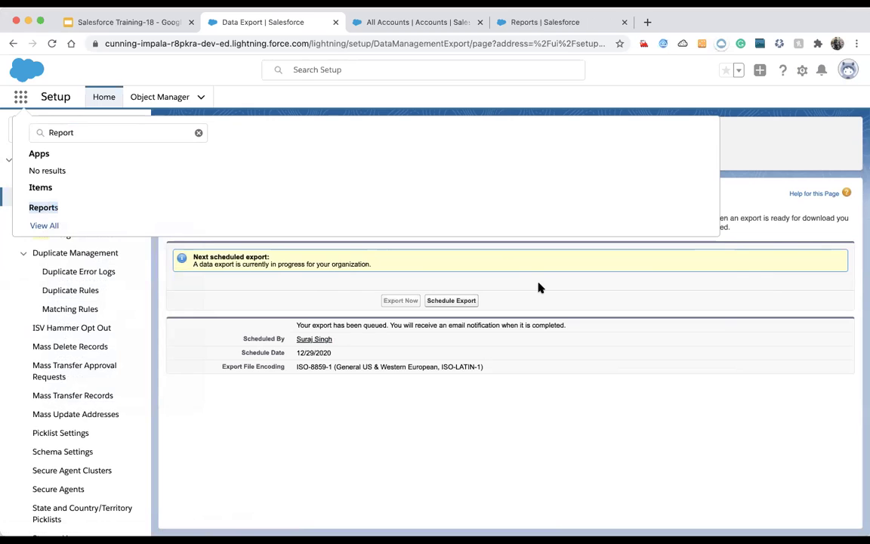
click(518, 21)
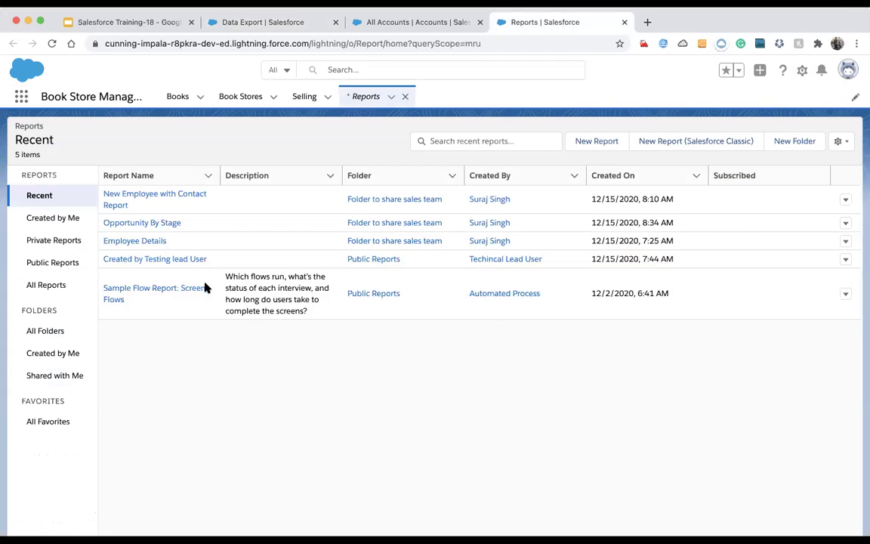
click(591, 143)
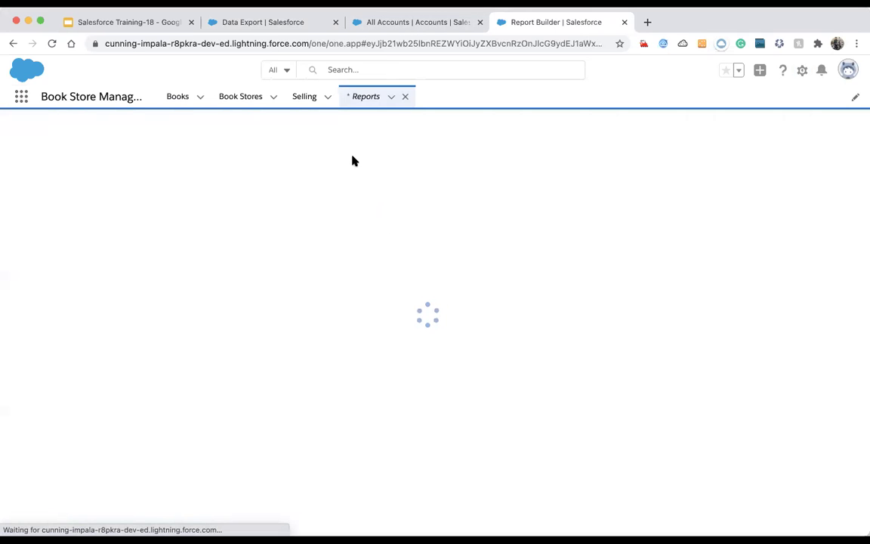
Step: Return to the Data Export page, clear the "Report" search and close the app launcher
click(269, 24)
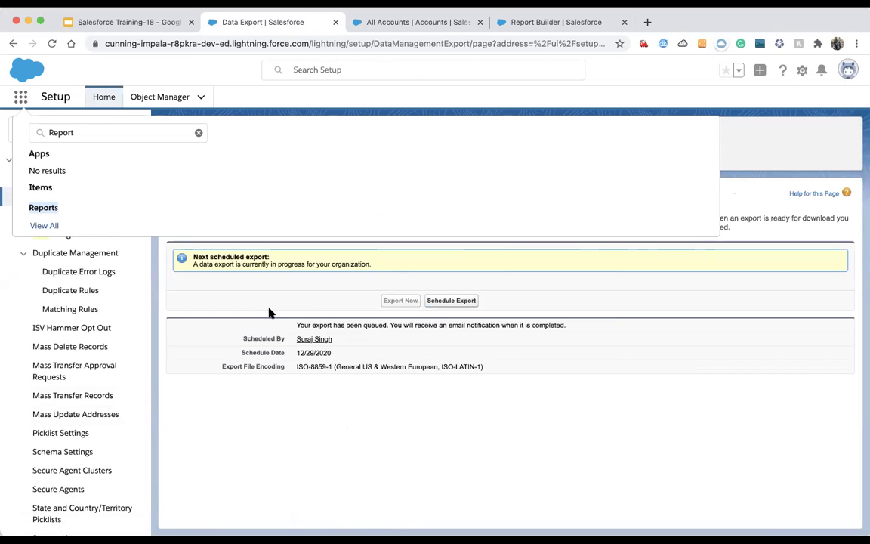
click(199, 134)
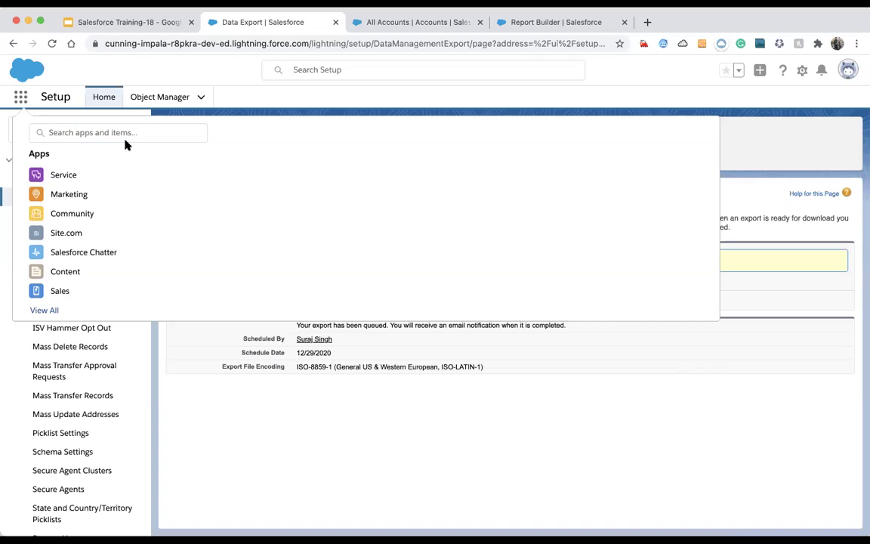
click(18, 95)
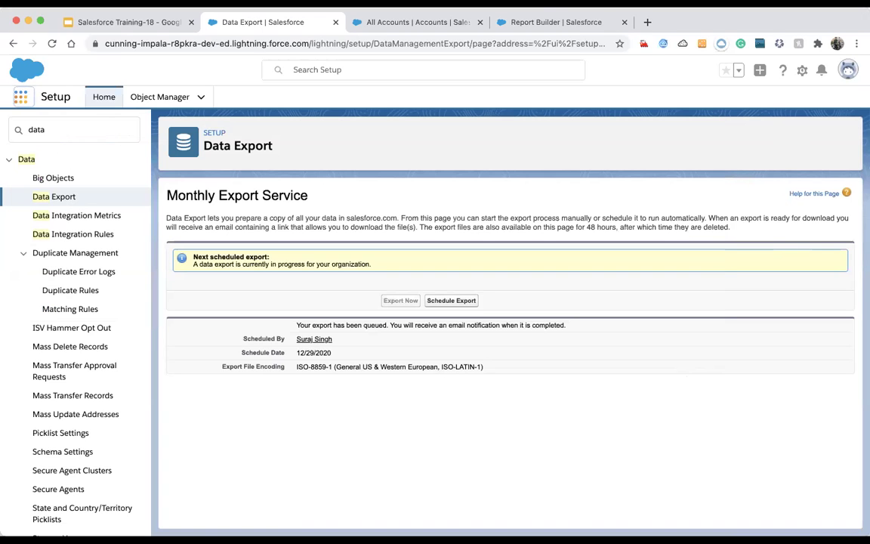
Step: Search the report types for "Account", create a report of type Accounts and display its filters
click(542, 23)
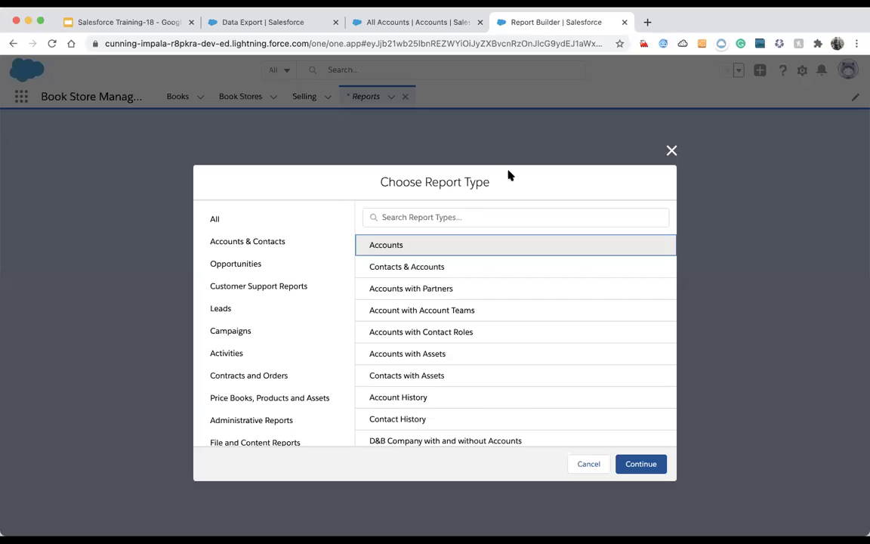
click(453, 217)
text(A)
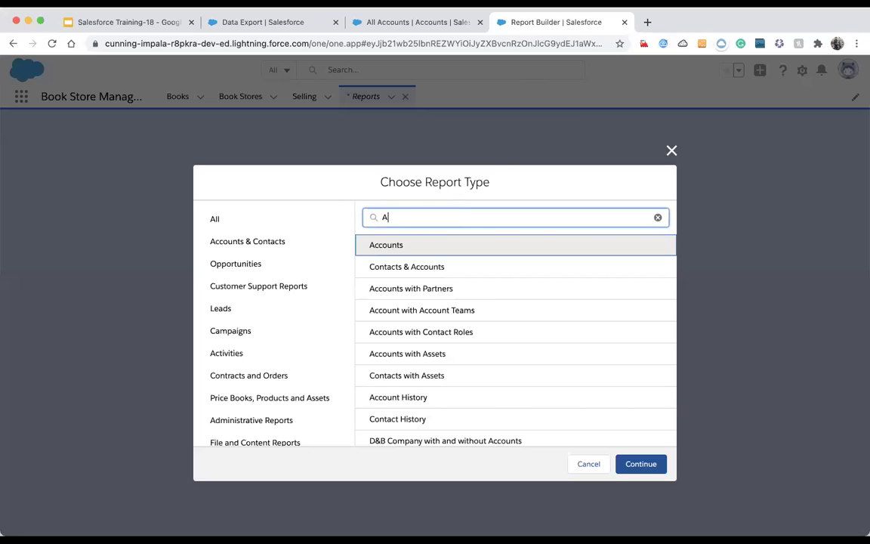
text(ccount)
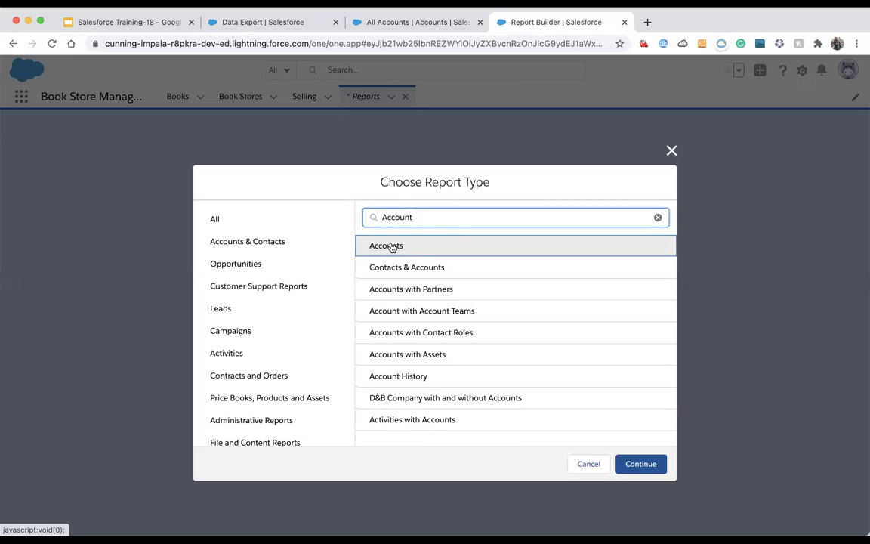
click(392, 248)
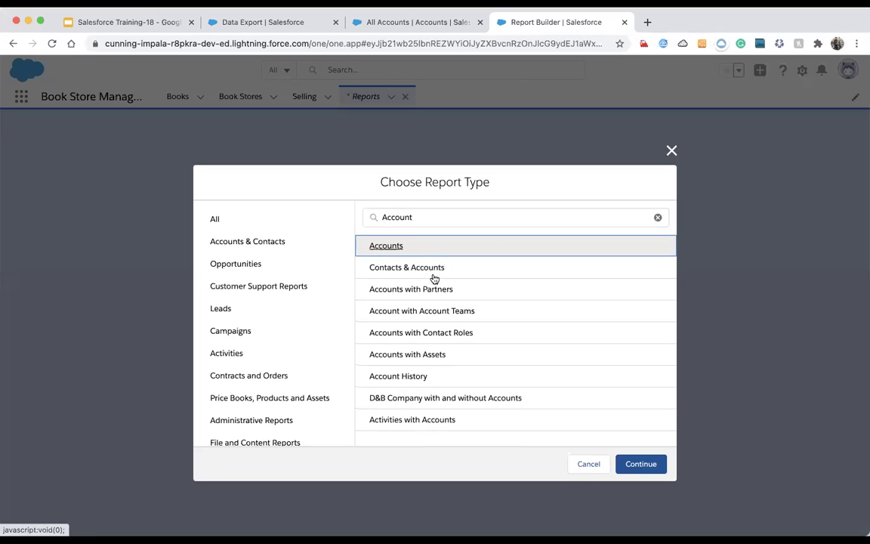
click(642, 466)
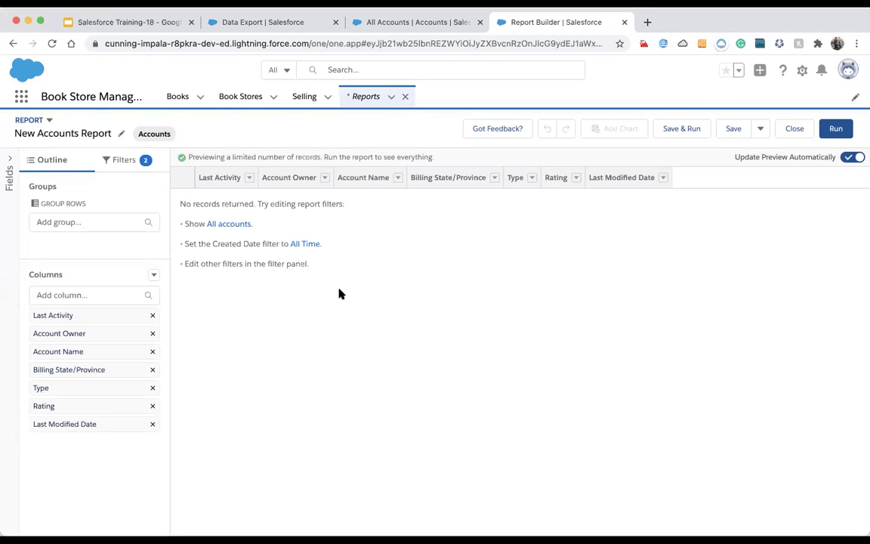
click(124, 162)
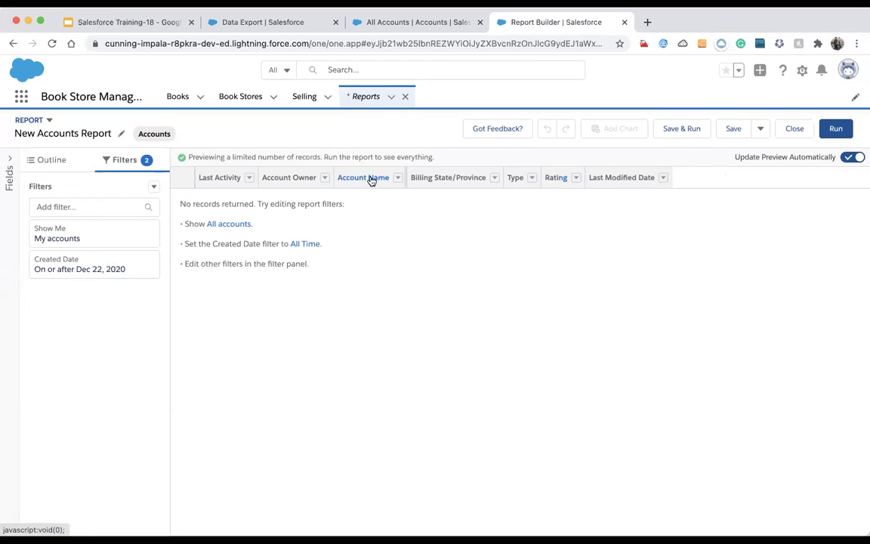
click(760, 131)
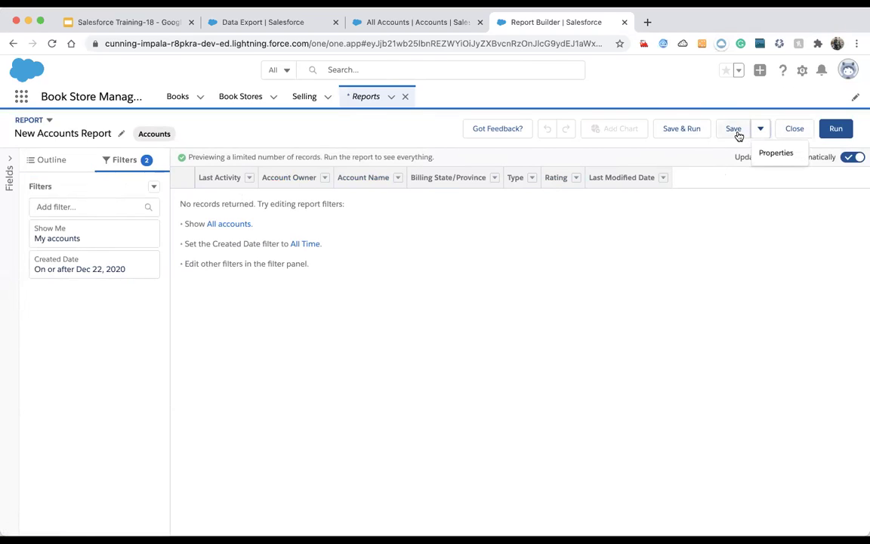
click(736, 130)
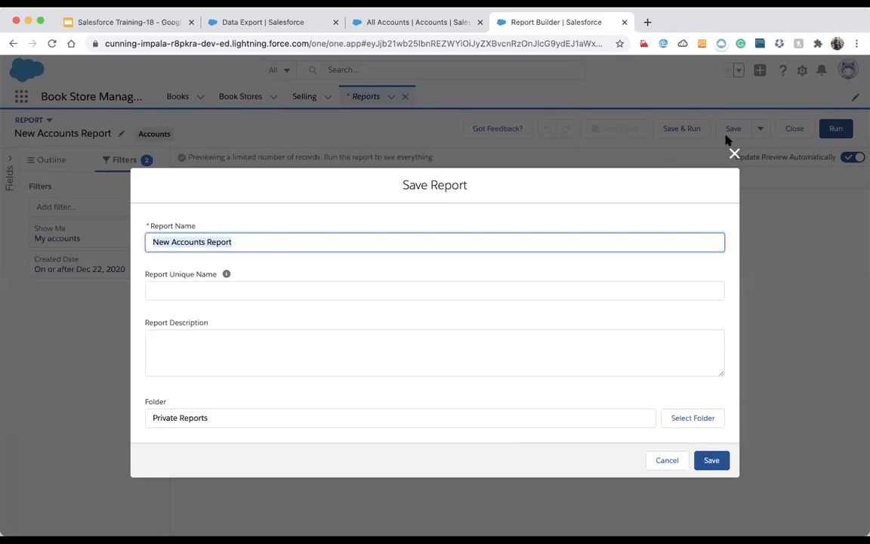
click(734, 153)
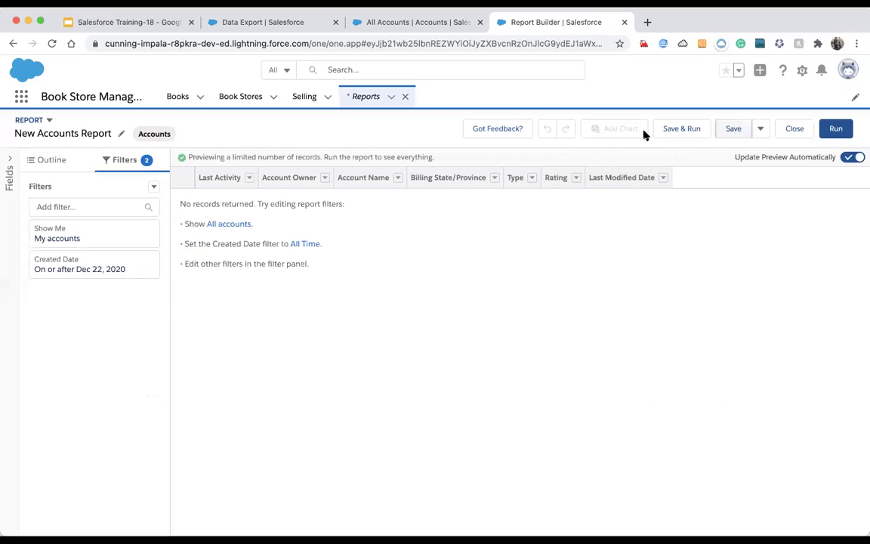
Step: Save and run the report as "New Accounts Report" in the Private Reports folder, then dismiss the save notice
click(697, 133)
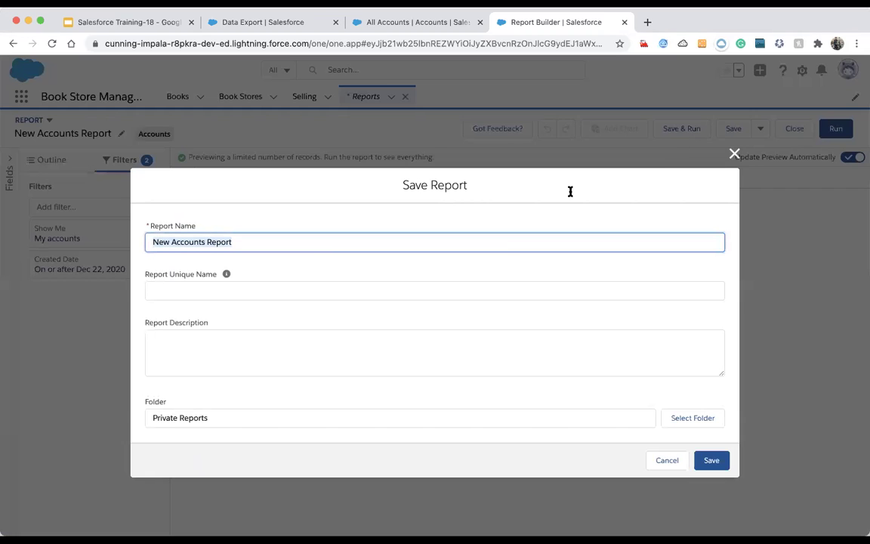
click(224, 291)
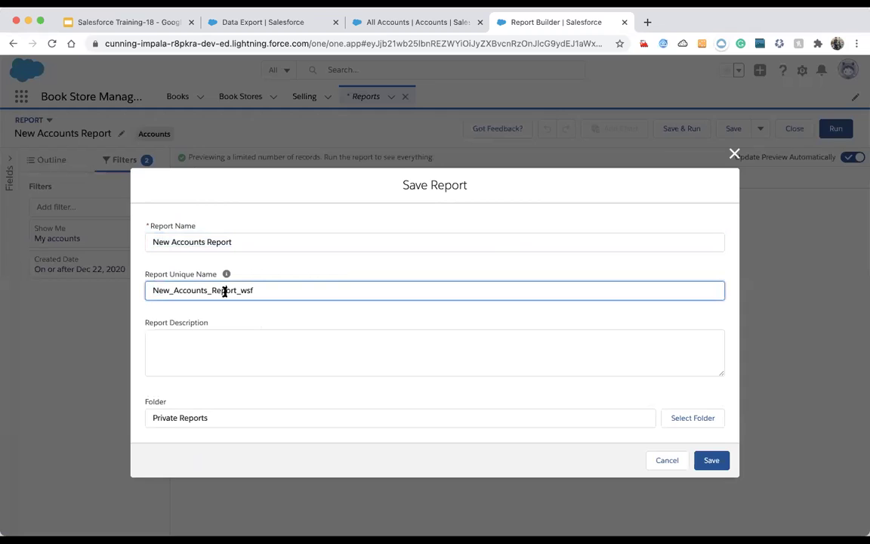
click(210, 351)
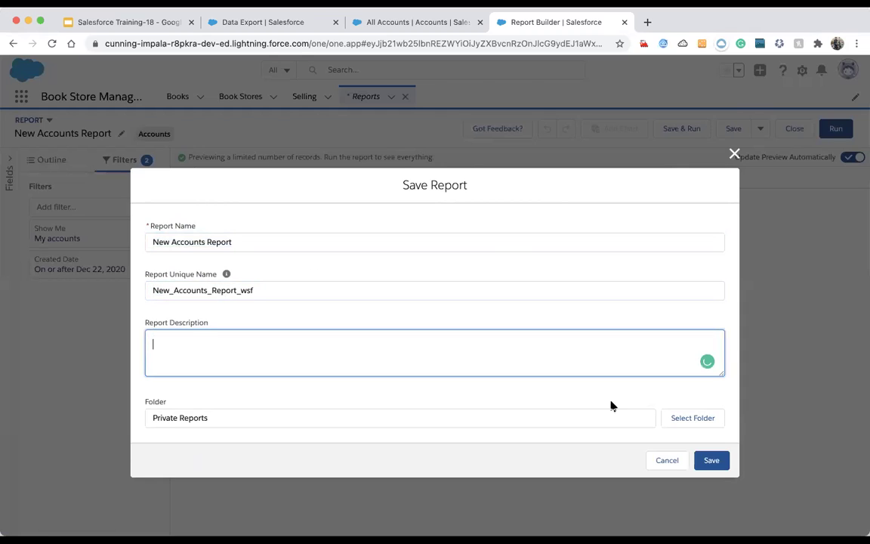
click(705, 460)
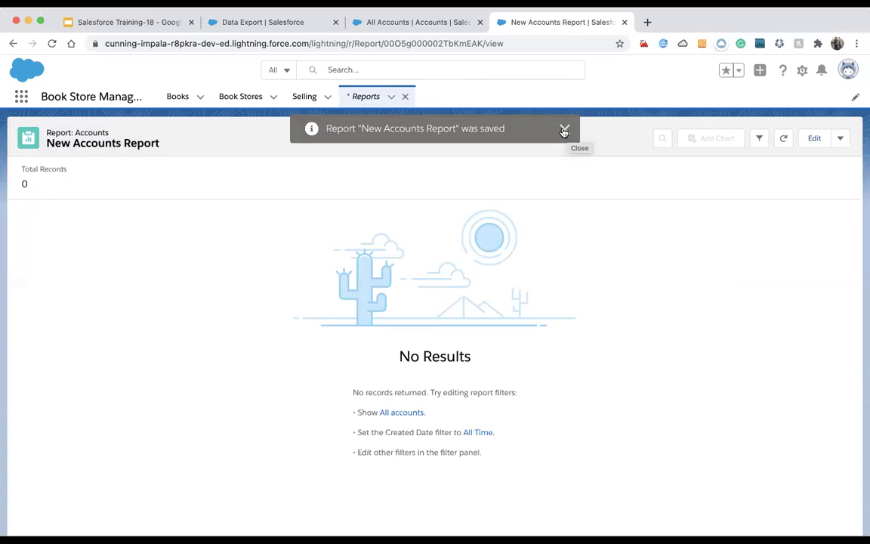
click(565, 131)
Step: Examine the report's export options, comparing the file formats offered for Formatted Report and Details Only, then cancel the export
click(841, 138)
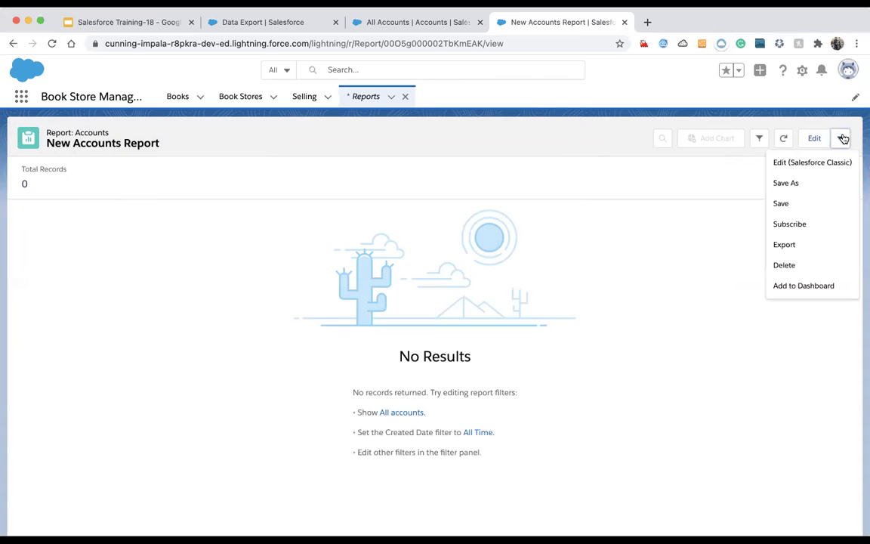
click(785, 247)
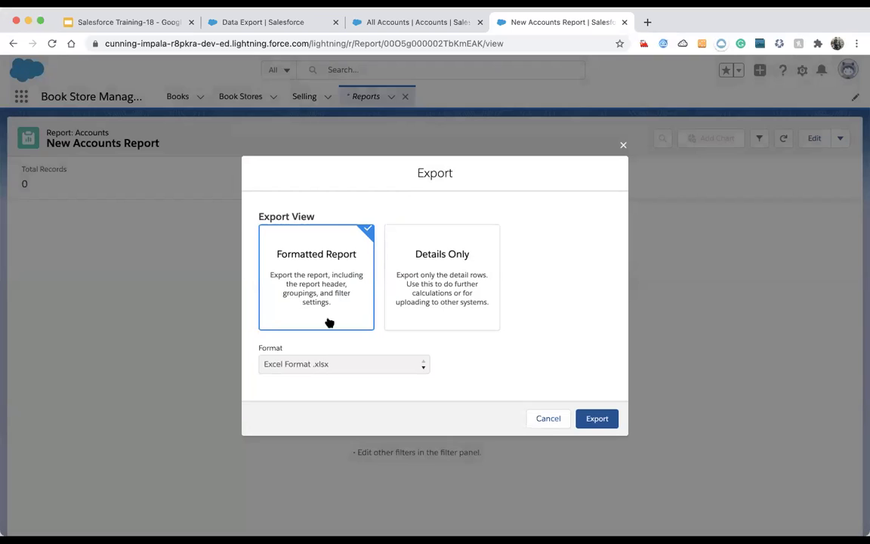
click(441, 284)
click(384, 372)
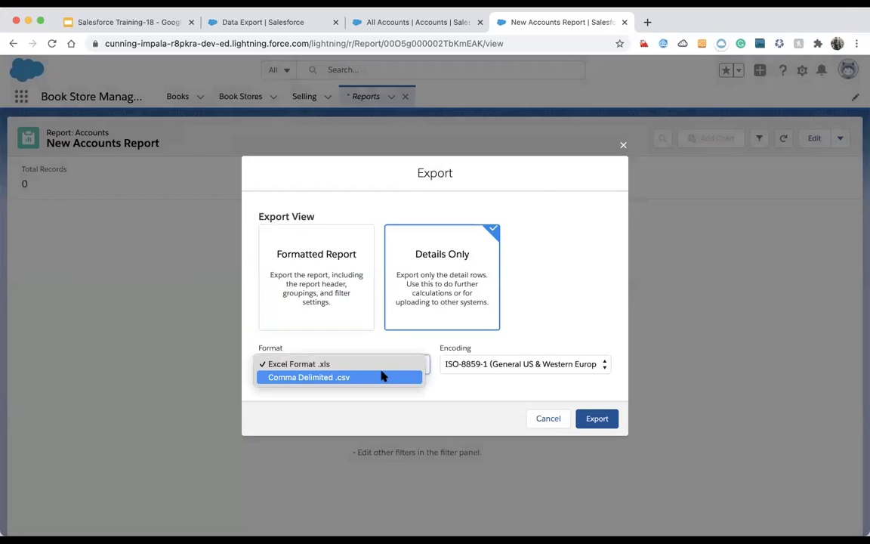
click(329, 381)
click(322, 364)
click(315, 353)
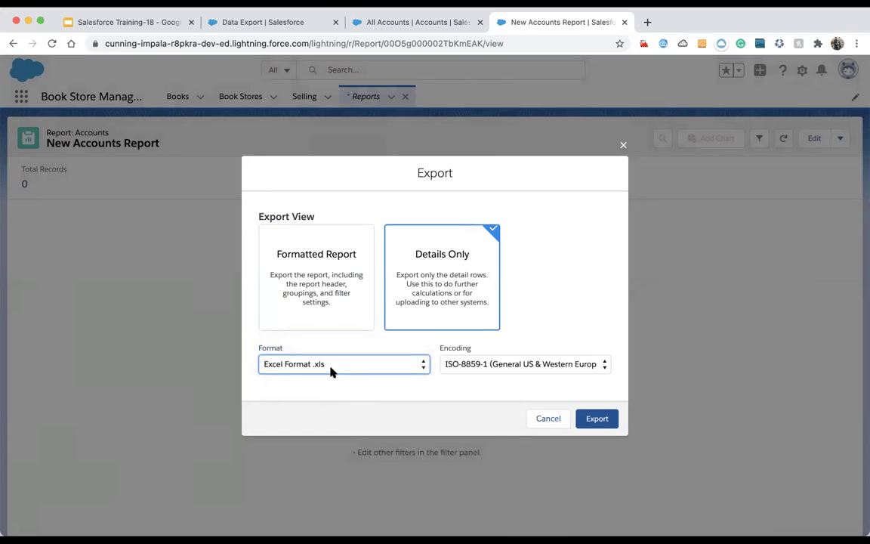
click(324, 324)
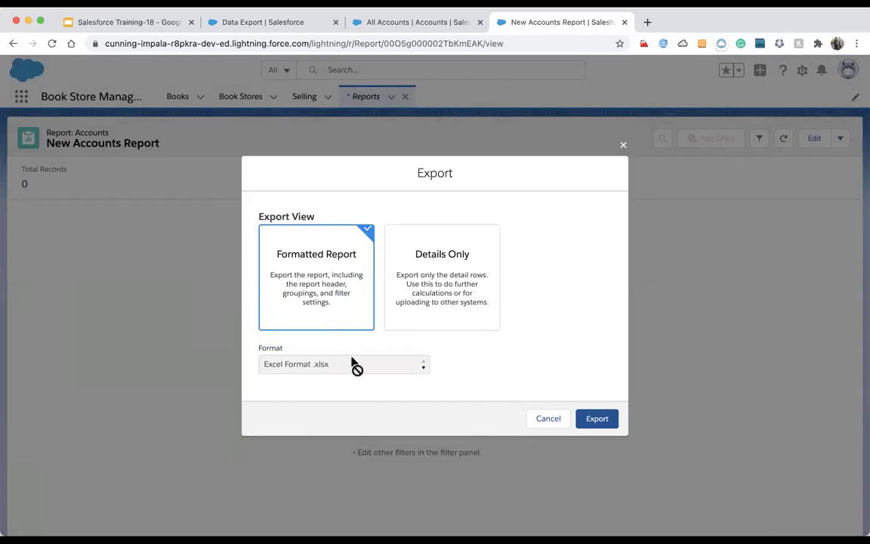
click(450, 311)
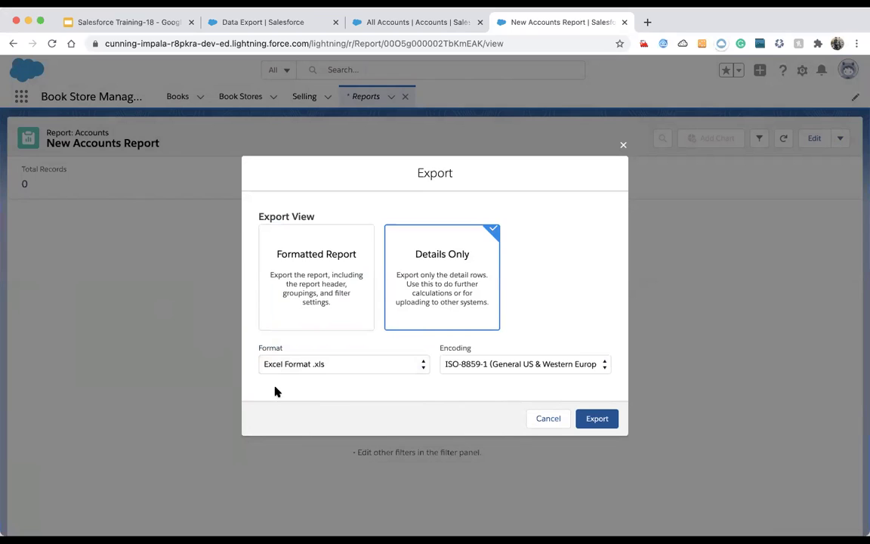
click(309, 365)
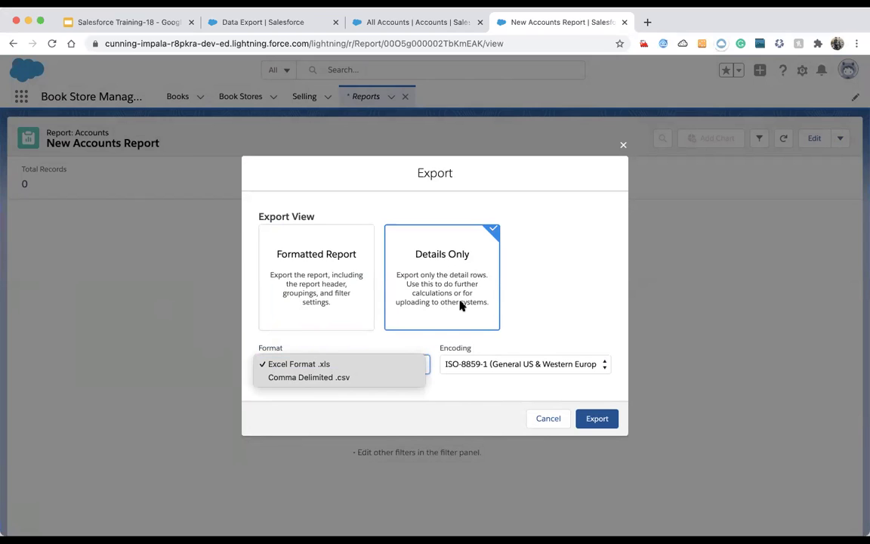
click(427, 409)
click(375, 369)
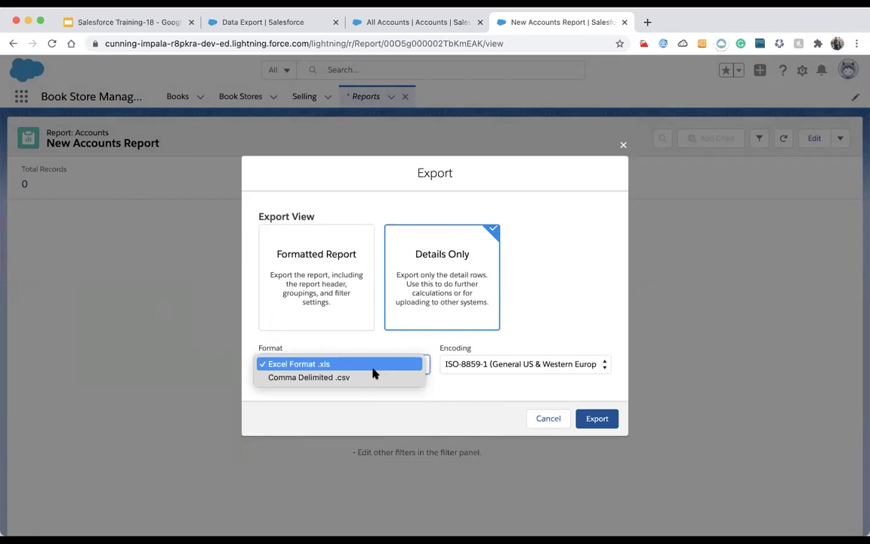
click(516, 401)
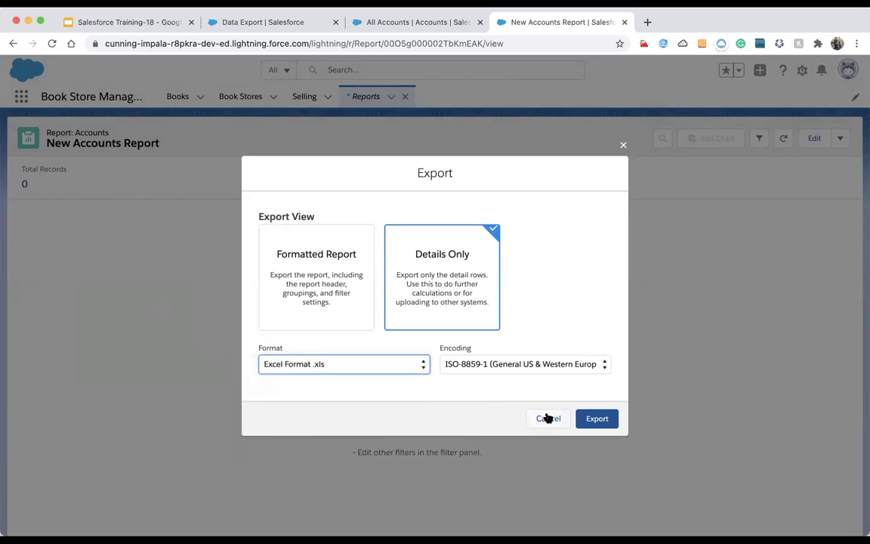
click(549, 417)
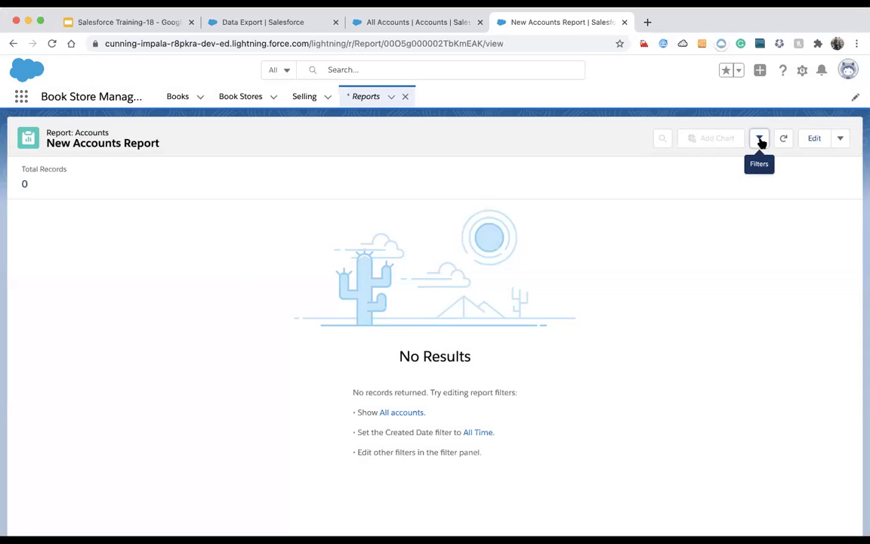
Step: Set the report's Show Me filter to All accounts and apply it
click(759, 137)
click(721, 202)
click(568, 206)
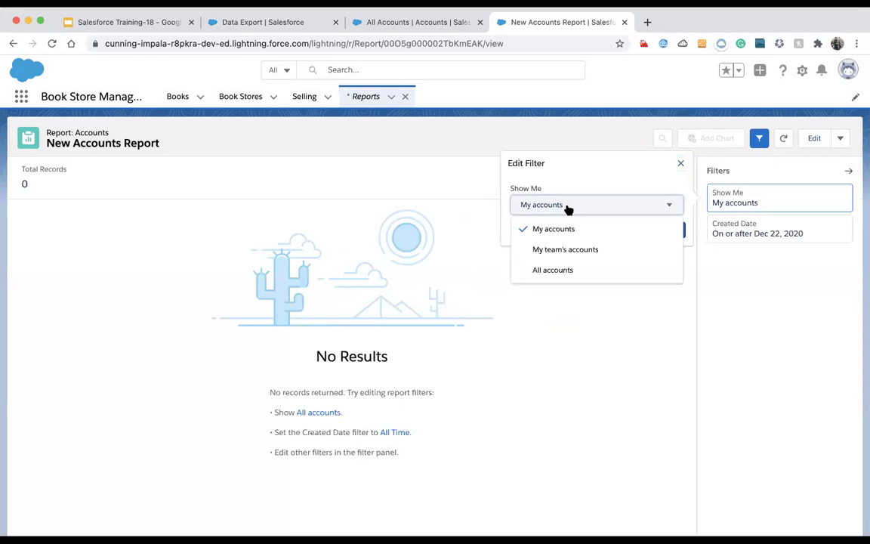
click(547, 269)
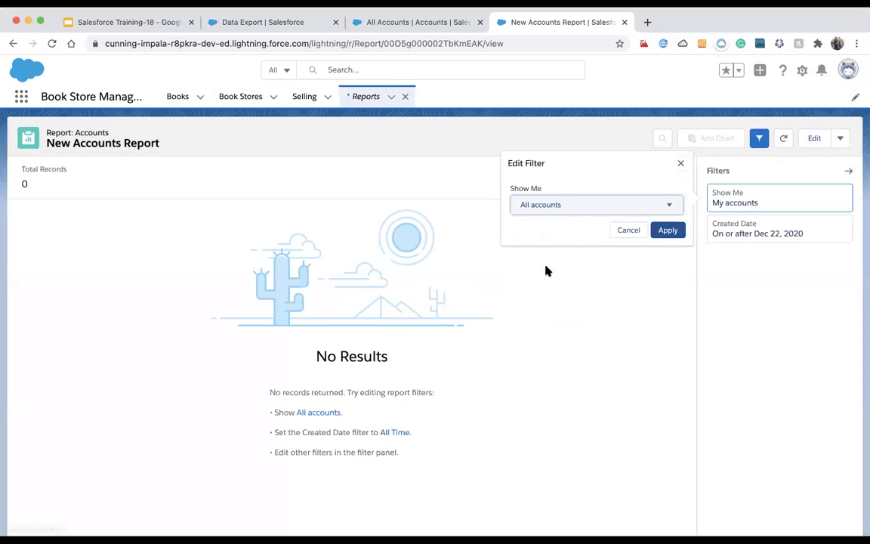
click(667, 230)
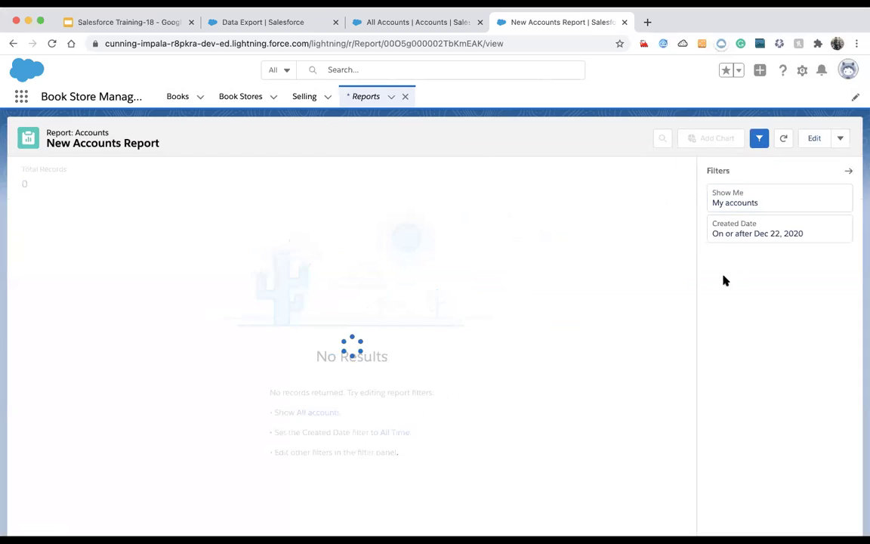
Step: Set the range of the report's Created Date filter to All Time and apply it
click(721, 230)
click(568, 257)
click(603, 261)
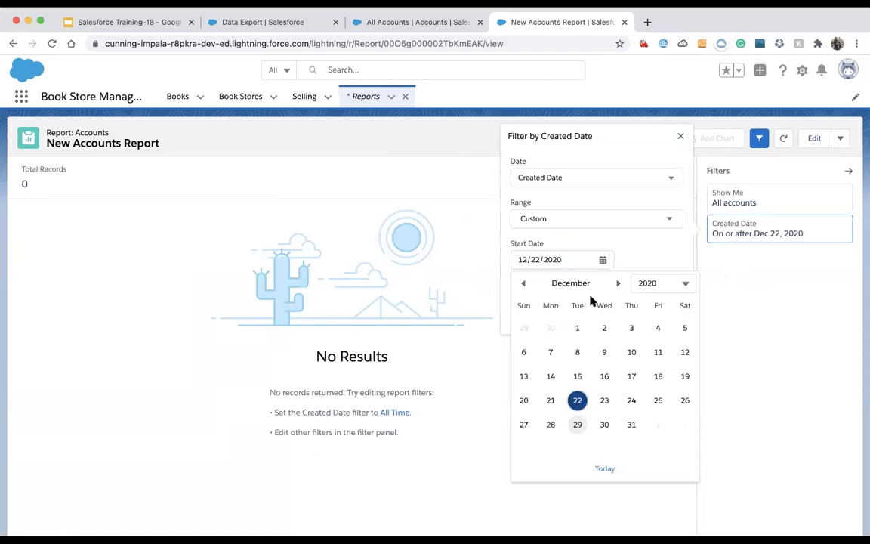
drag(576, 260, 458, 257)
key(BackSpace)
click(590, 217)
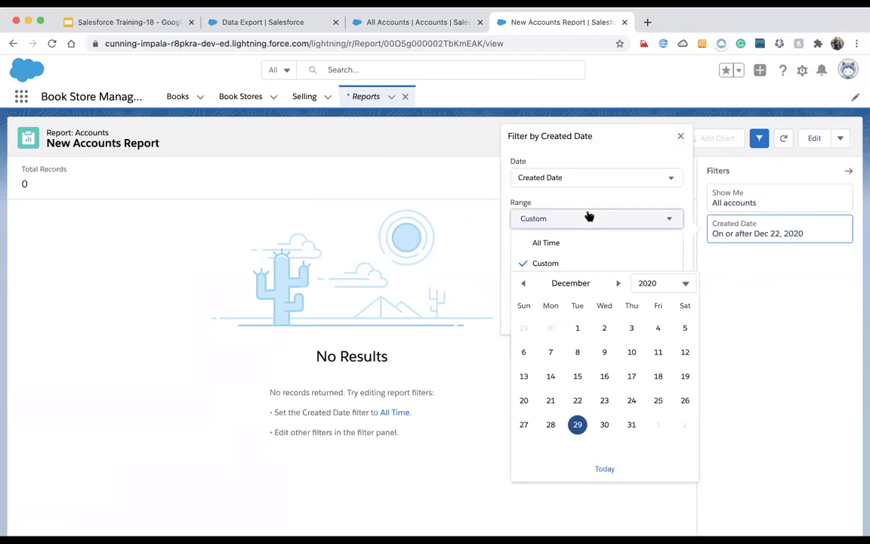
click(555, 242)
click(666, 261)
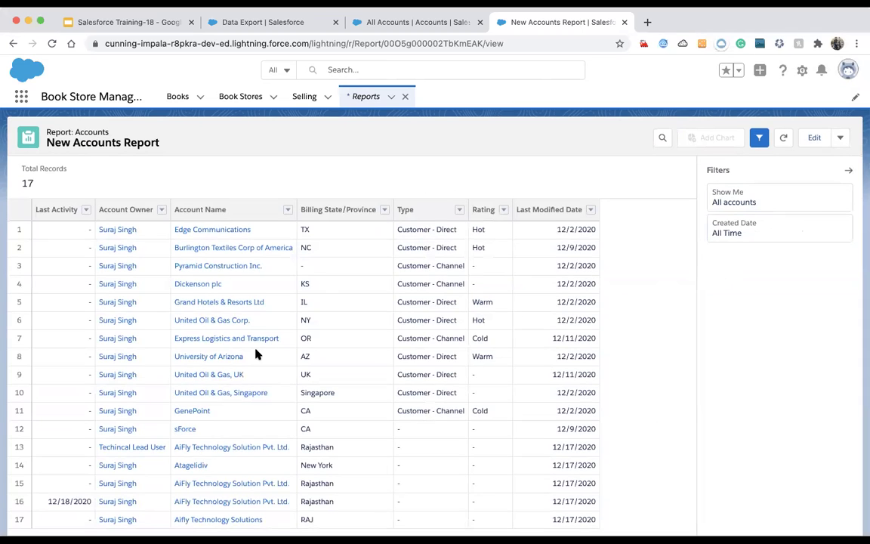
Step: Export the accounts report as a Formatted Report in Excel .xlsx format
click(840, 138)
click(788, 244)
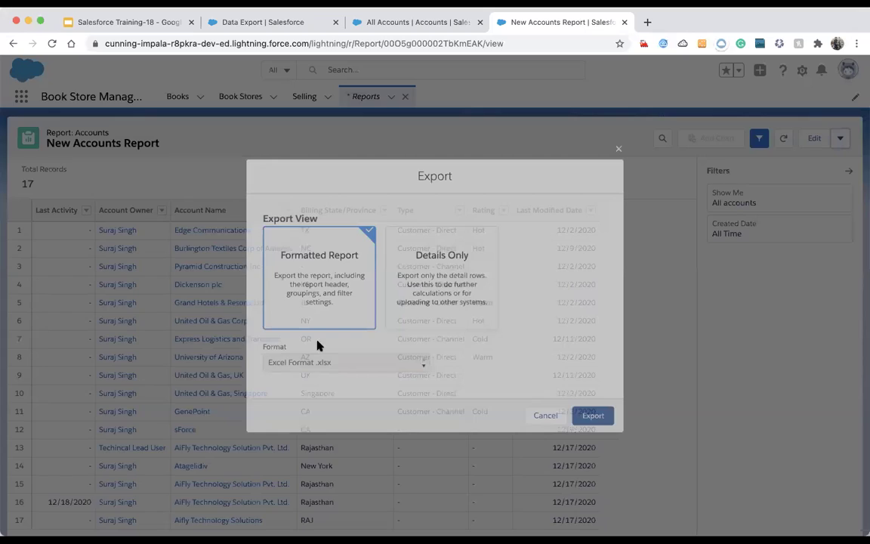
click(586, 418)
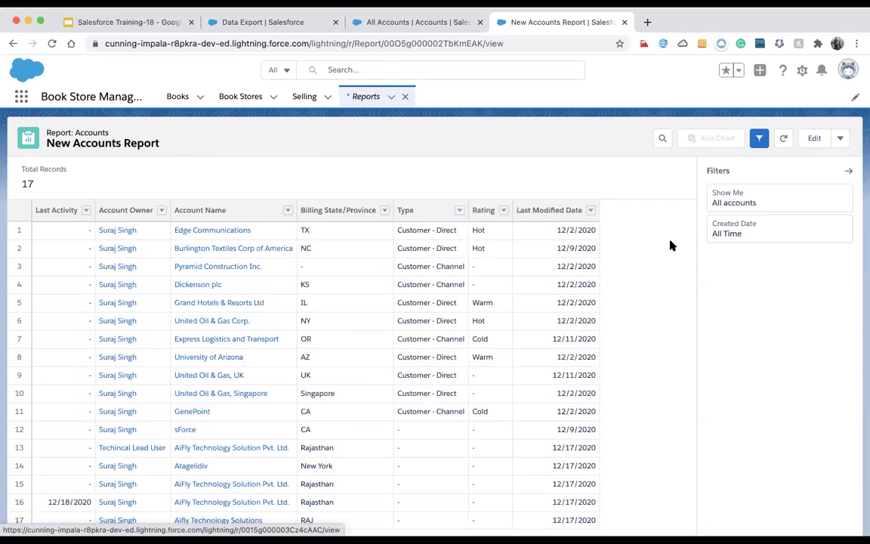
click(842, 143)
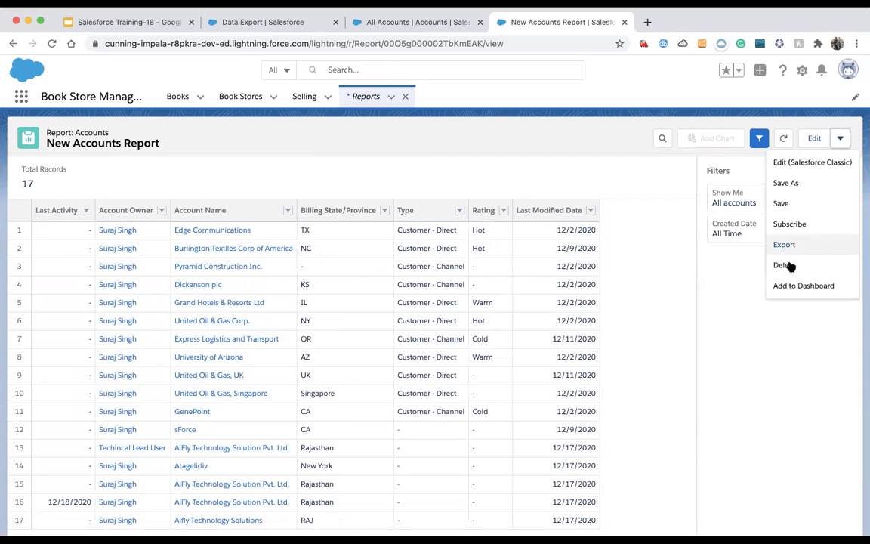
click(784, 244)
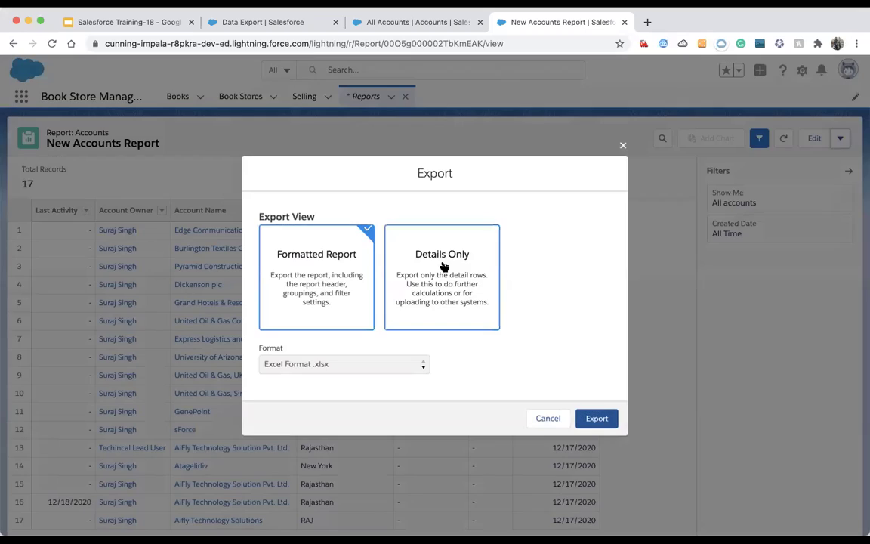
click(443, 268)
click(392, 374)
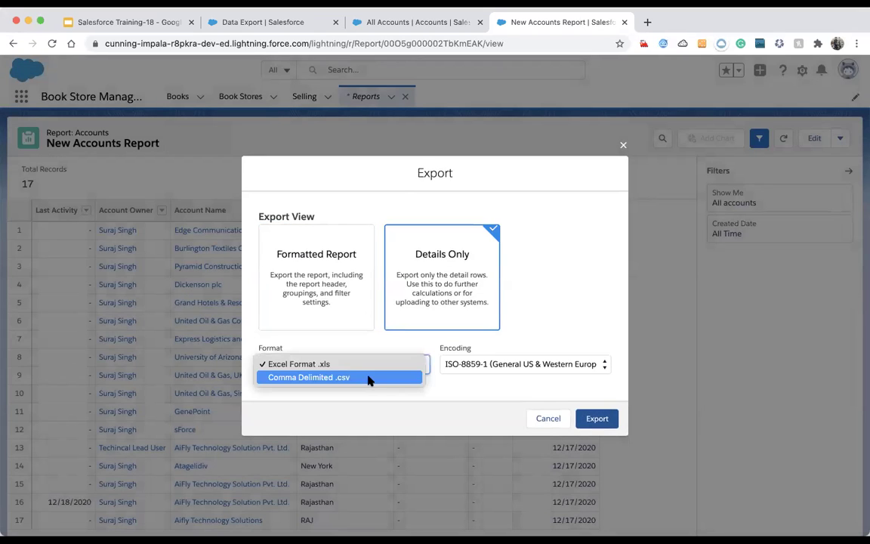
click(356, 379)
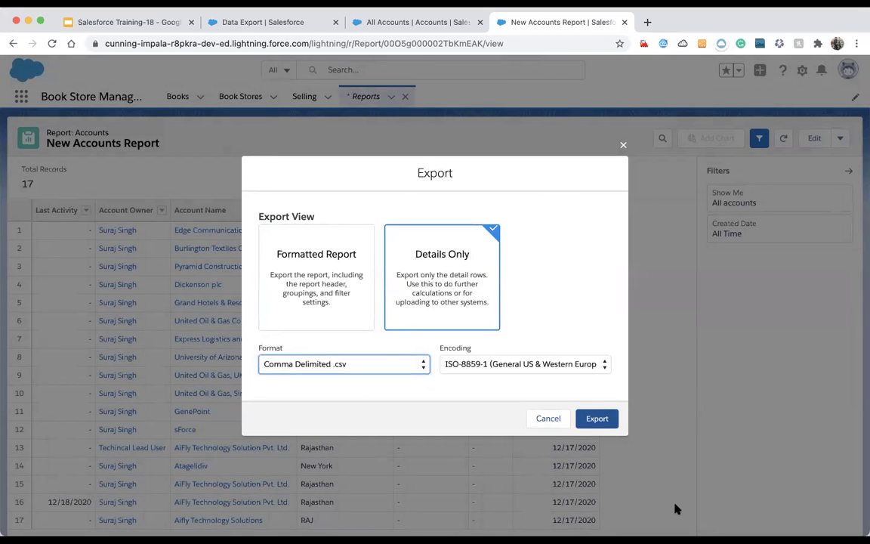
click(695, 501)
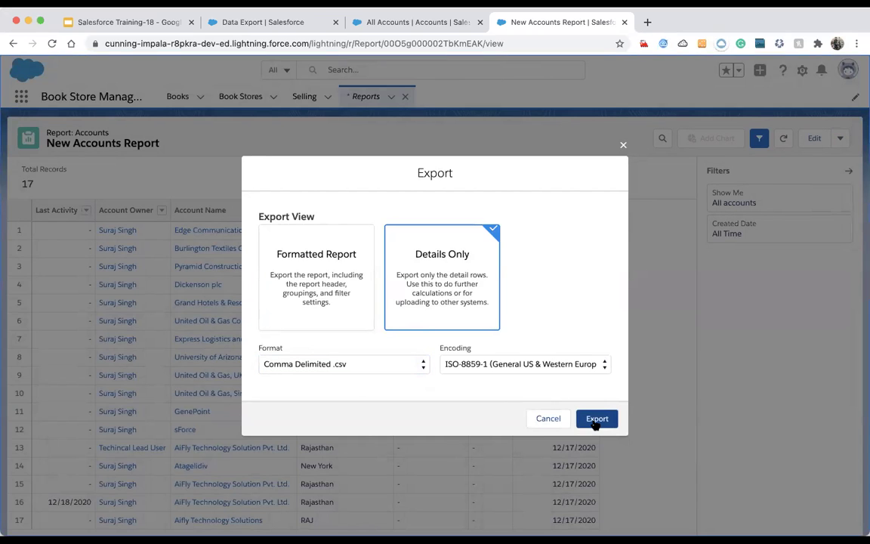
click(624, 145)
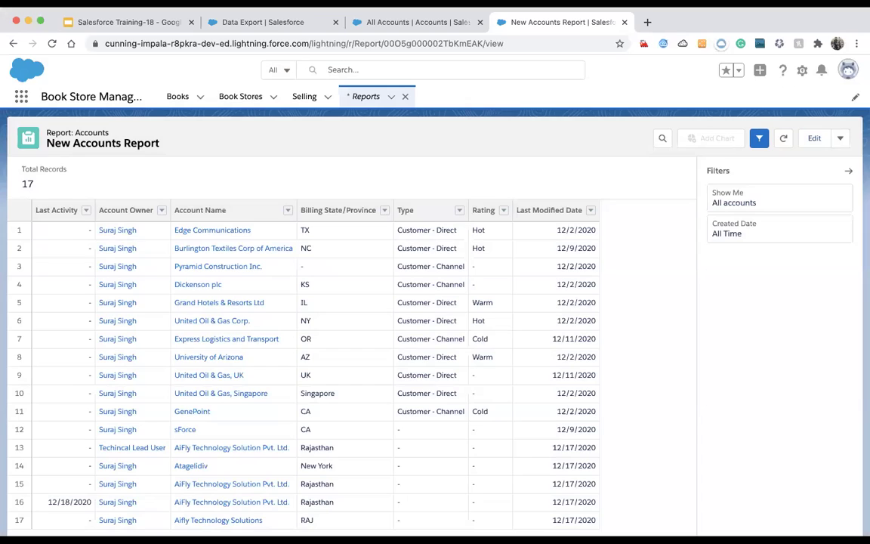
click(690, 537)
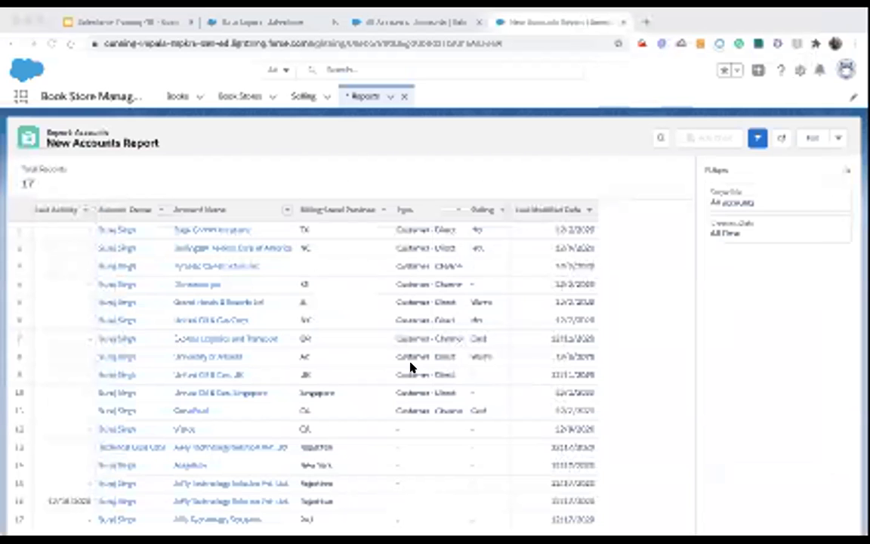
click(725, 230)
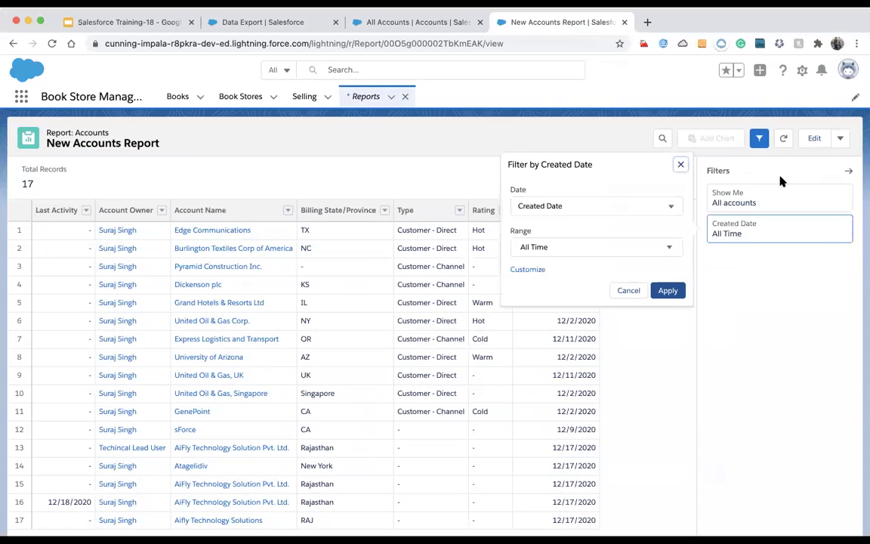
click(839, 139)
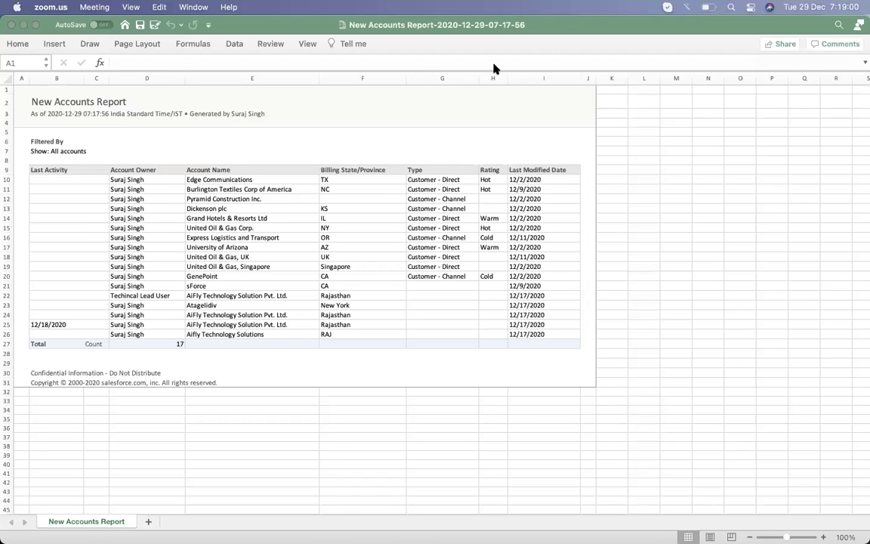
Step: Switch to Excel and examine the exported New Accounts Report workbook, comparing it with the report in the browser
click(561, 26)
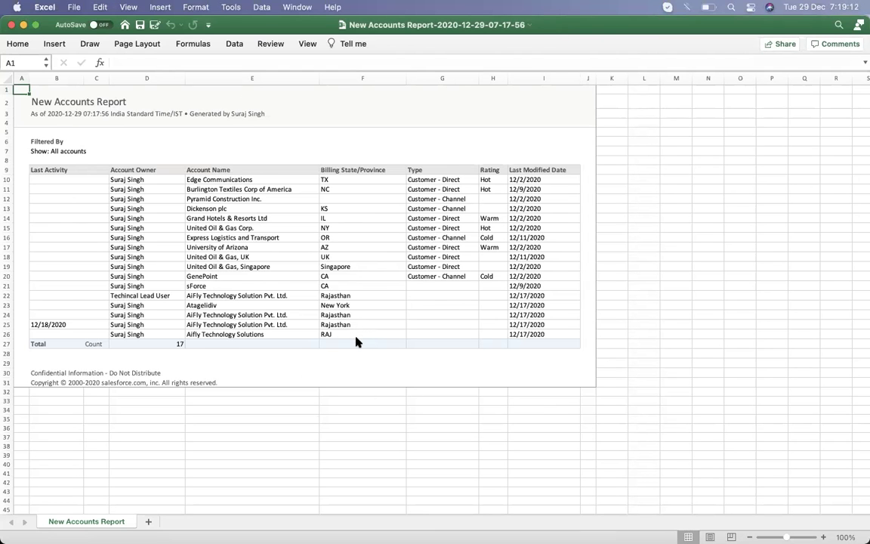
key(ctrl+Up)
key(ctrl+Up)
key(ctrl+Up)
click(300, 266)
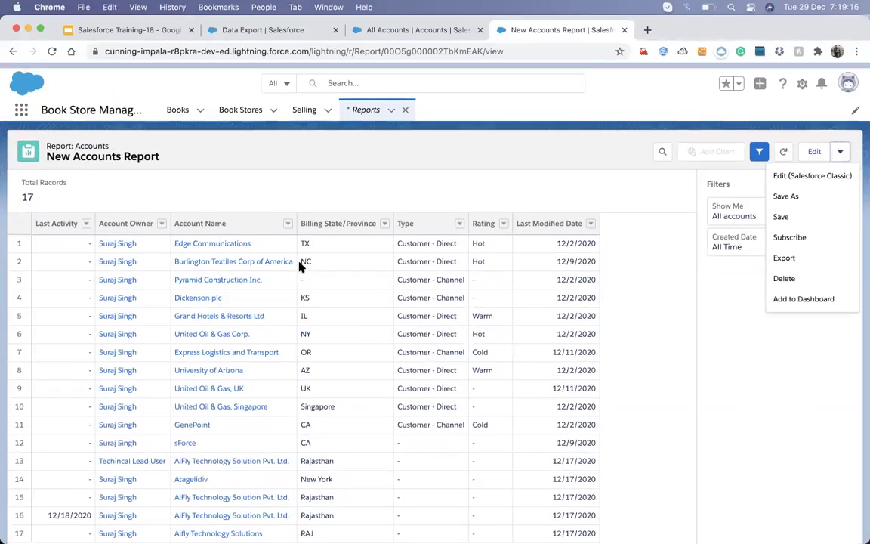
key(ctrl+Up)
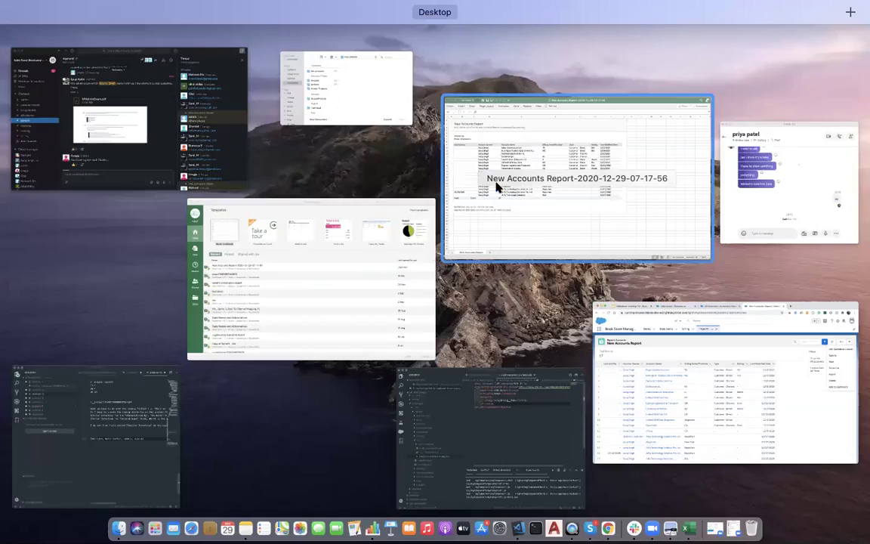
click(447, 239)
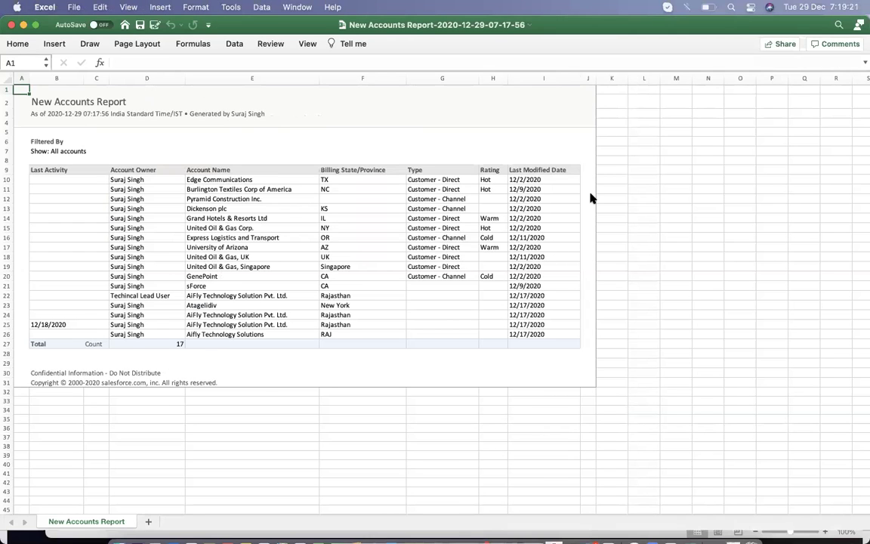
Step: Switch back to Chrome and export the accounts report as Details Only in Comma Delimited .csv format
key(ctrl+Up)
click(512, 253)
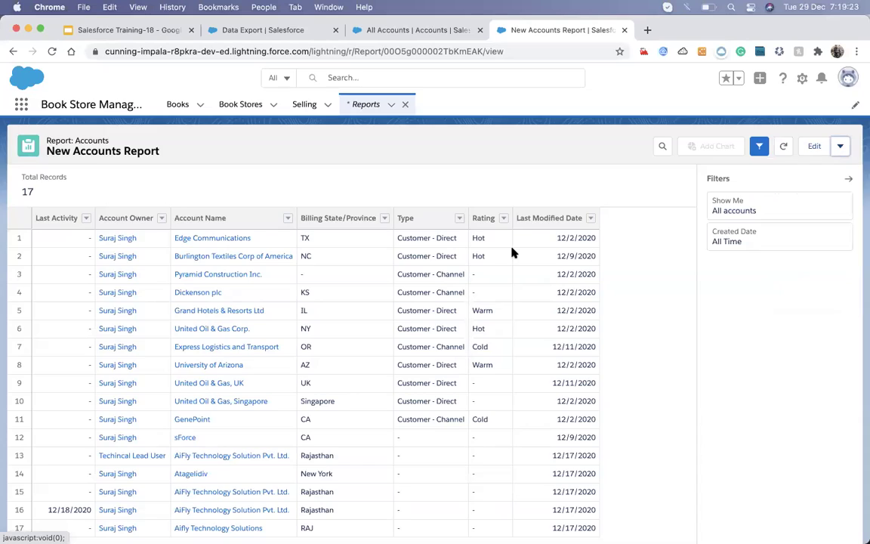
click(444, 302)
click(405, 371)
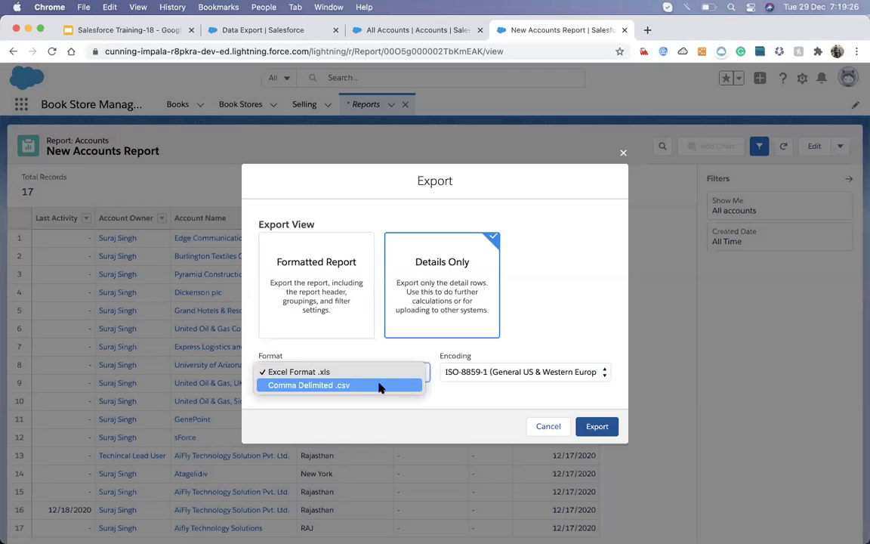
click(380, 386)
click(596, 428)
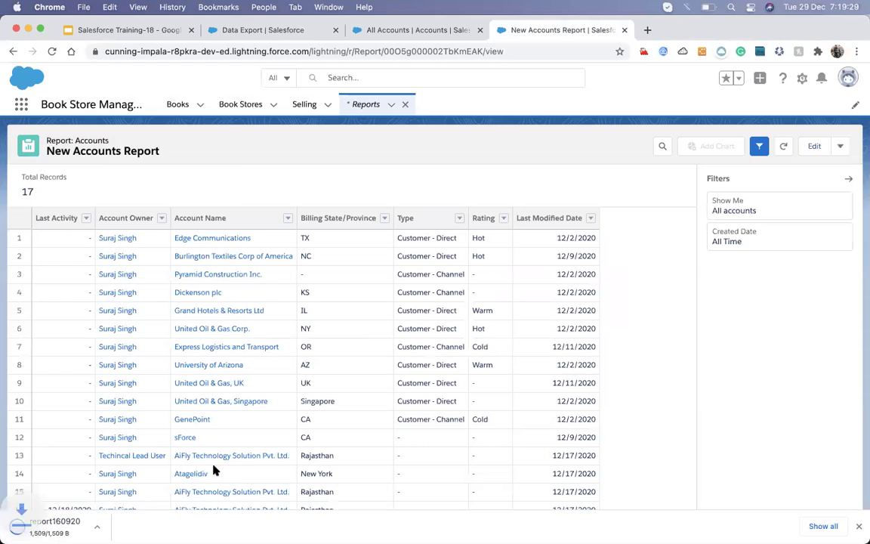
Step: Open the downloaded CSV report in Numbers, examine its columns and account rows, then close the document
click(76, 526)
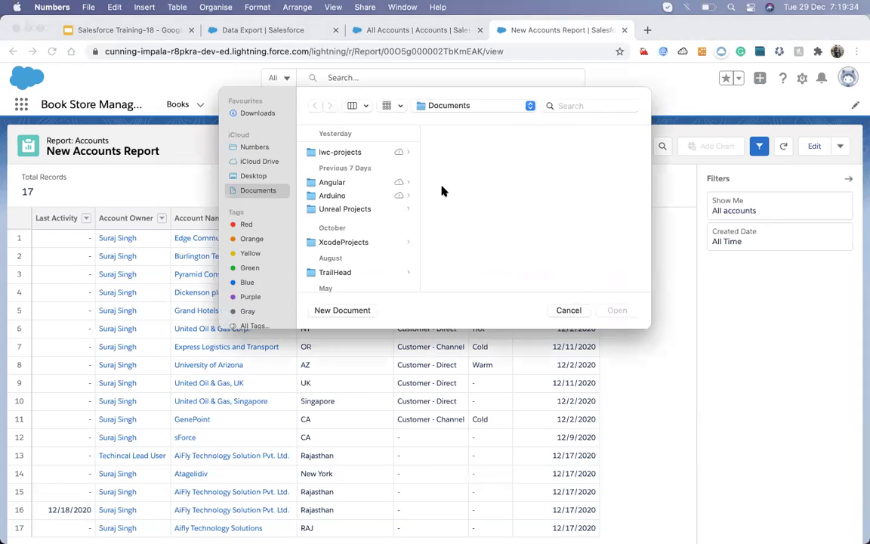
scroll(369, 189, up, 2)
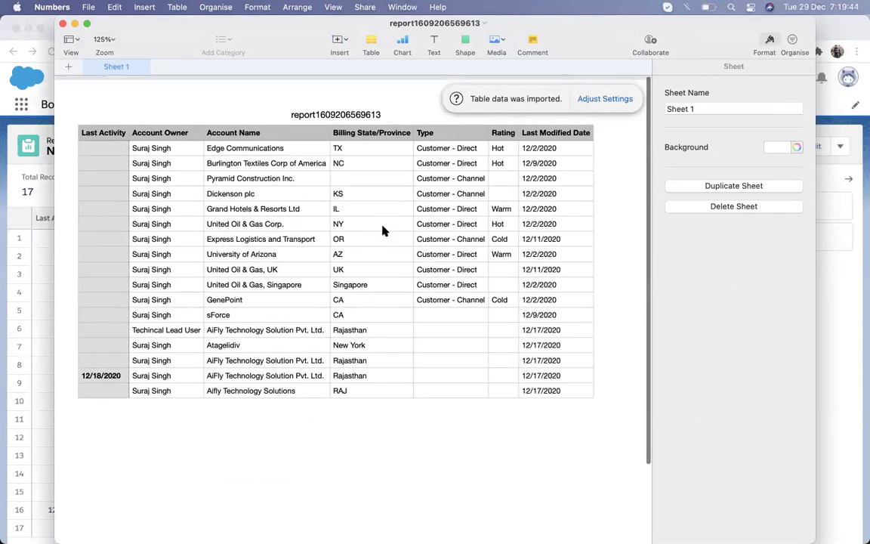
click(163, 160)
click(287, 264)
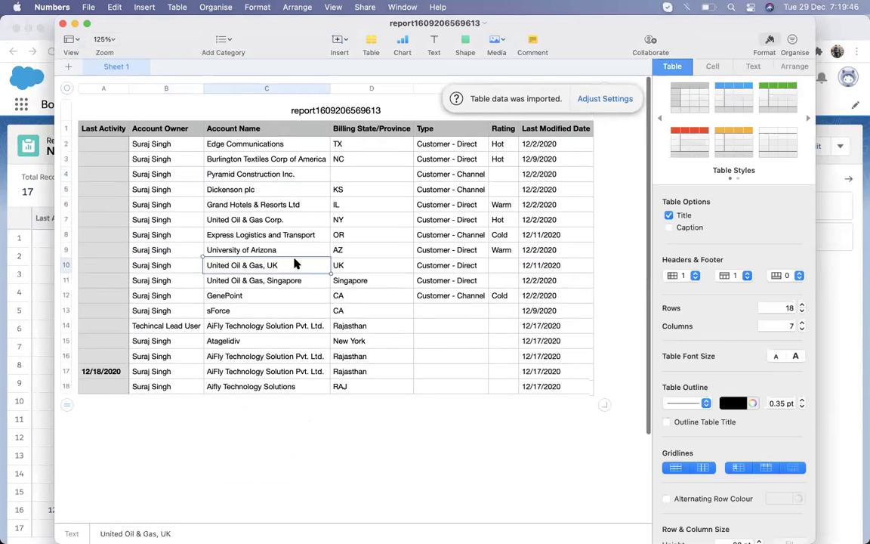
click(356, 237)
click(393, 266)
click(540, 251)
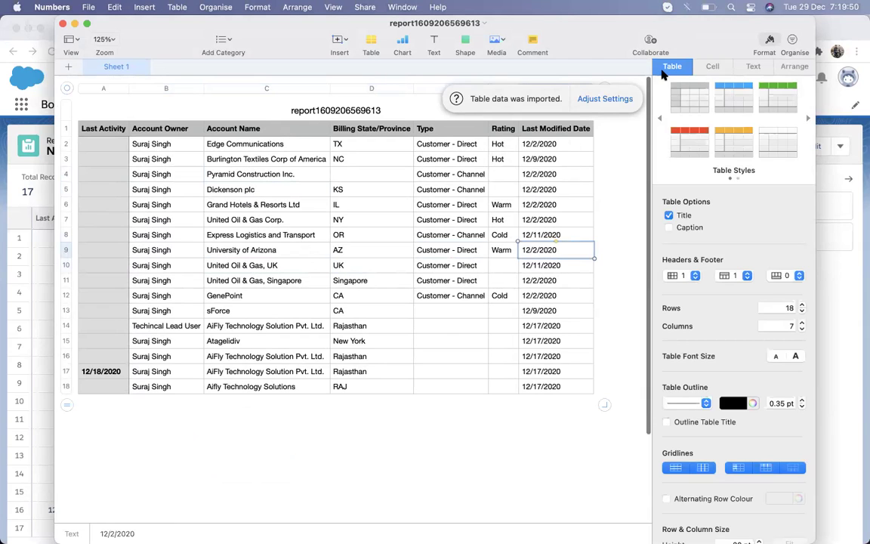
click(63, 23)
Step: Switch to Visual Studio Code and close the SoftFocusDev project window
mouse_move(220, 534)
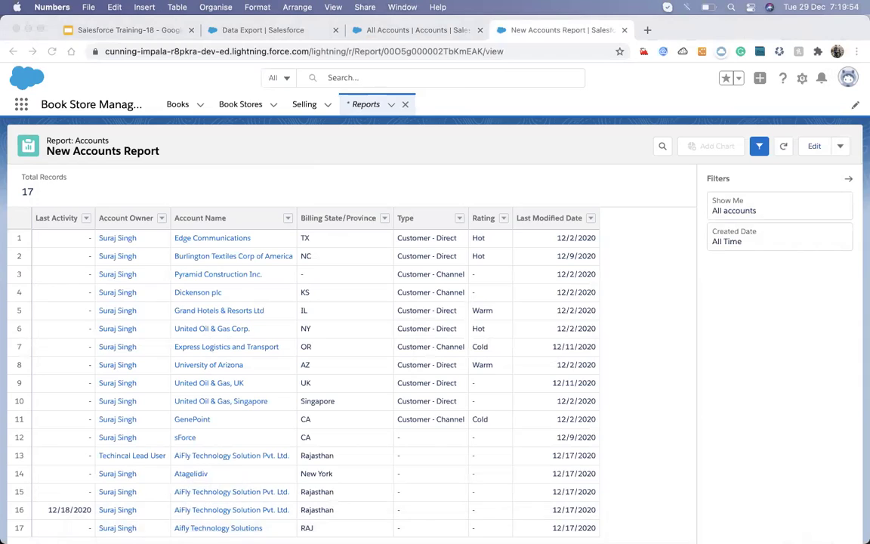
click(114, 520)
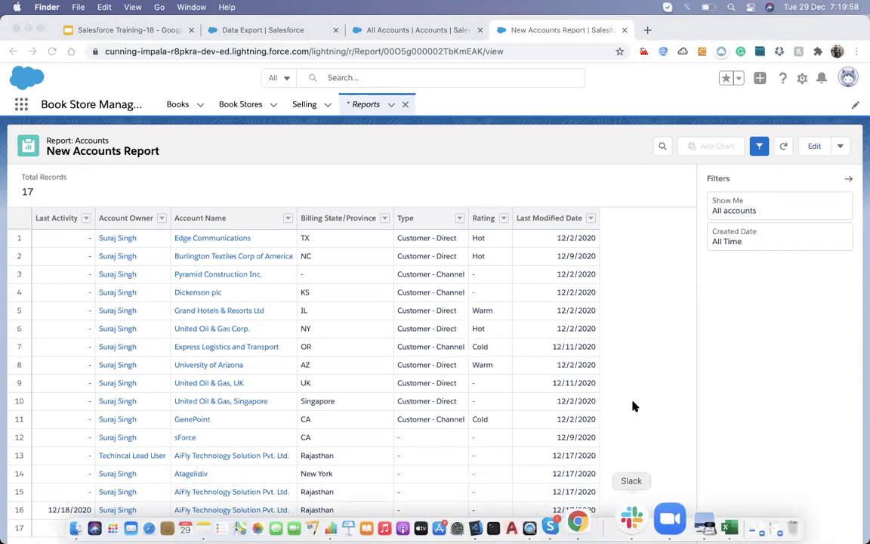
click(739, 421)
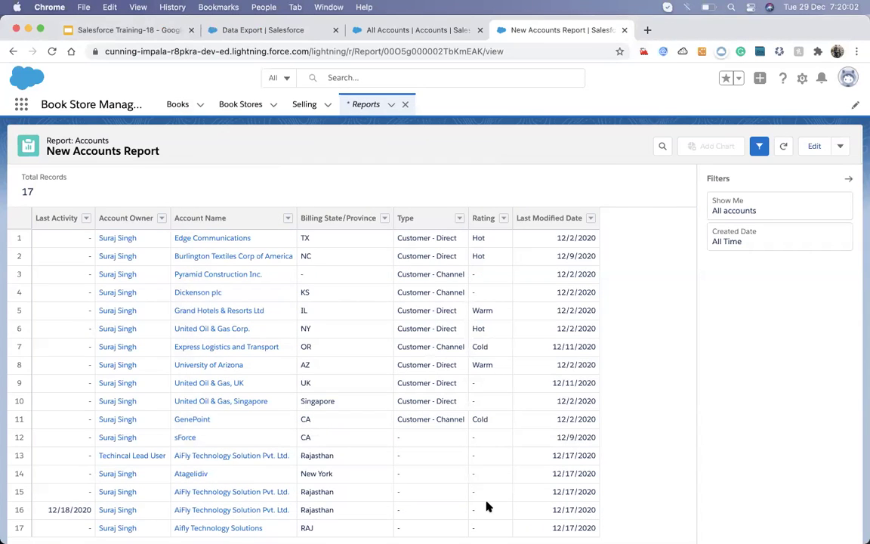
mouse_move(727, 532)
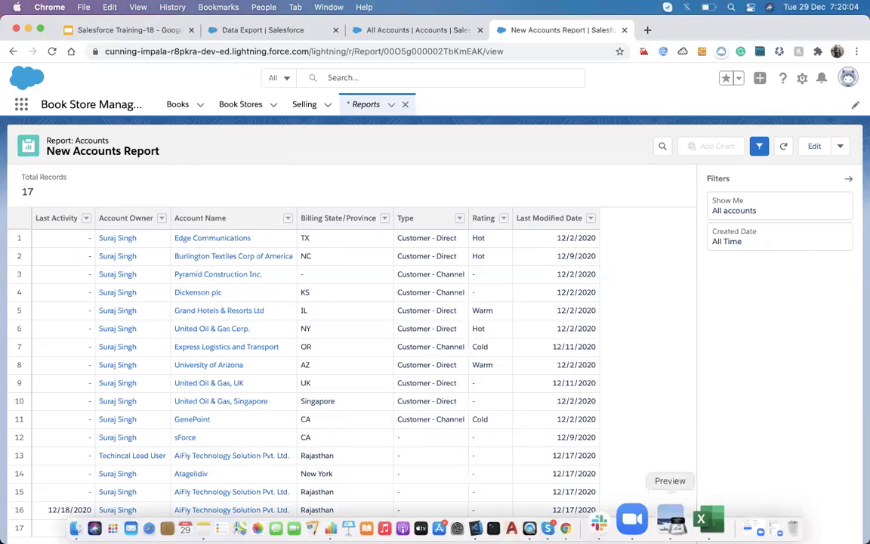
click(506, 517)
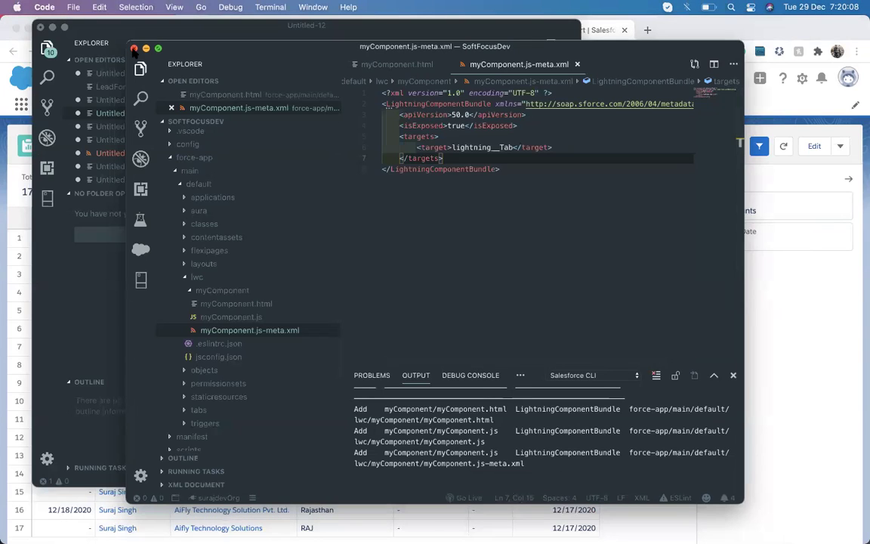
click(133, 49)
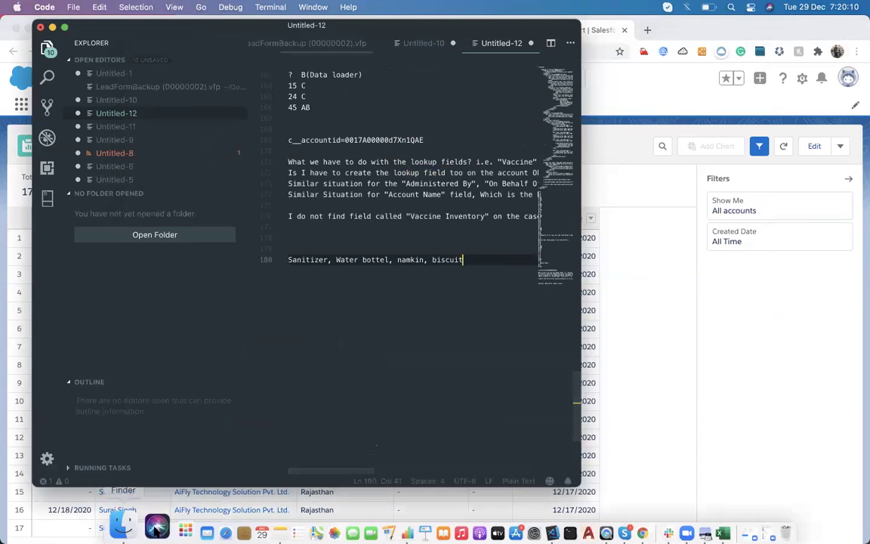
Step: Open report1609206569613.csv from the Downloads folder in Visual Studio Code and enlarge the editor window to fill the screen
click(117, 523)
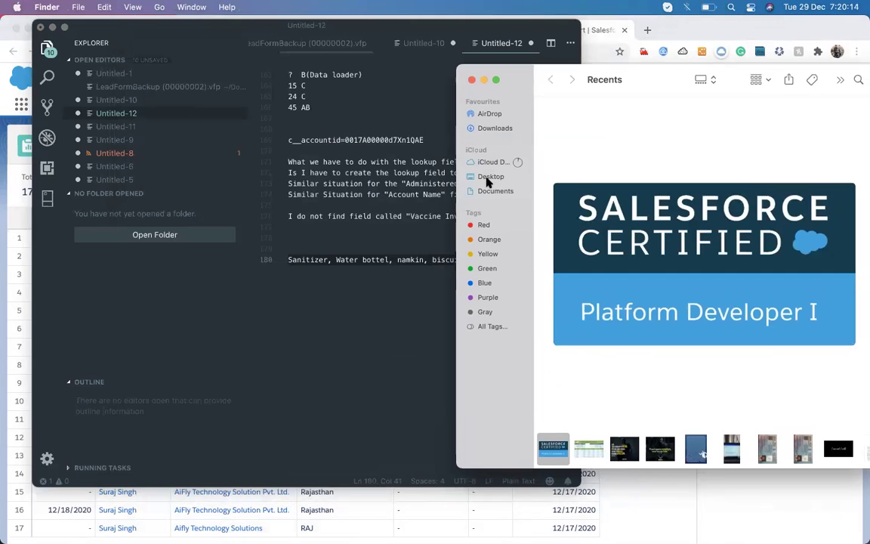
click(490, 178)
click(487, 190)
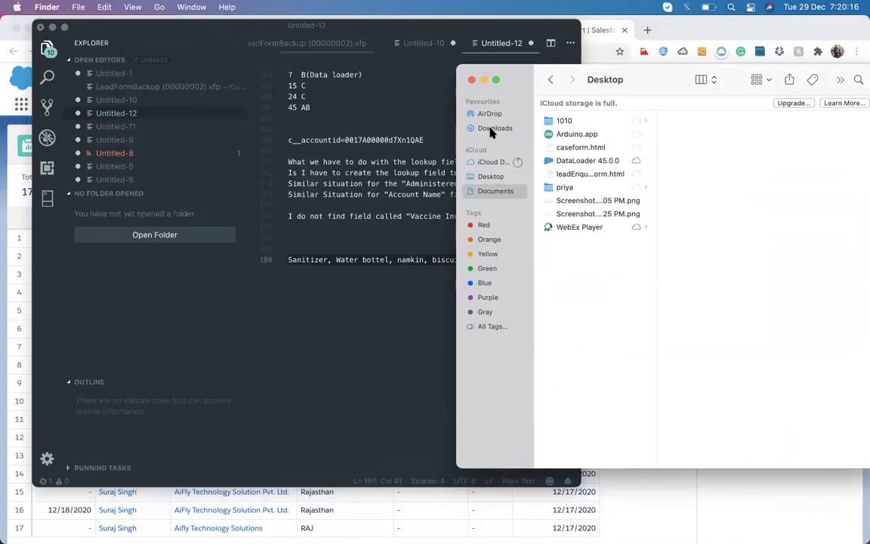
click(492, 129)
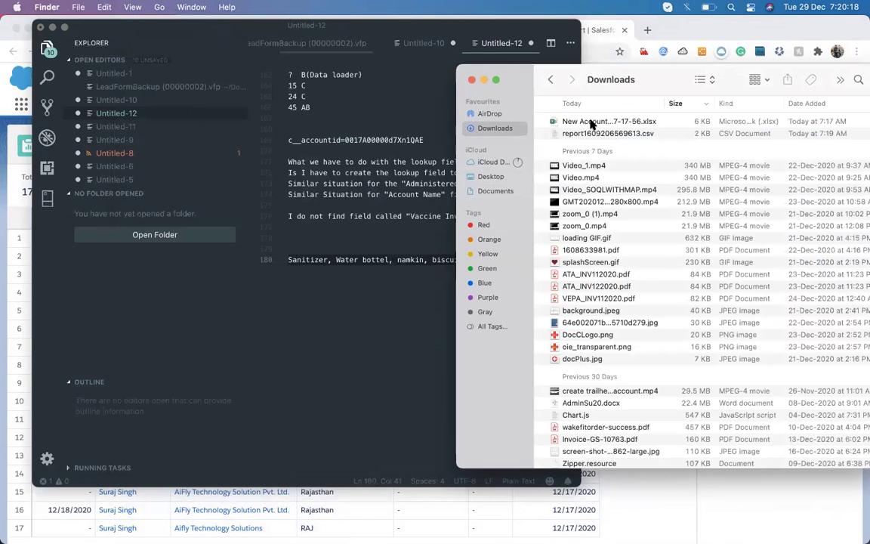
drag(593, 134, 355, 362)
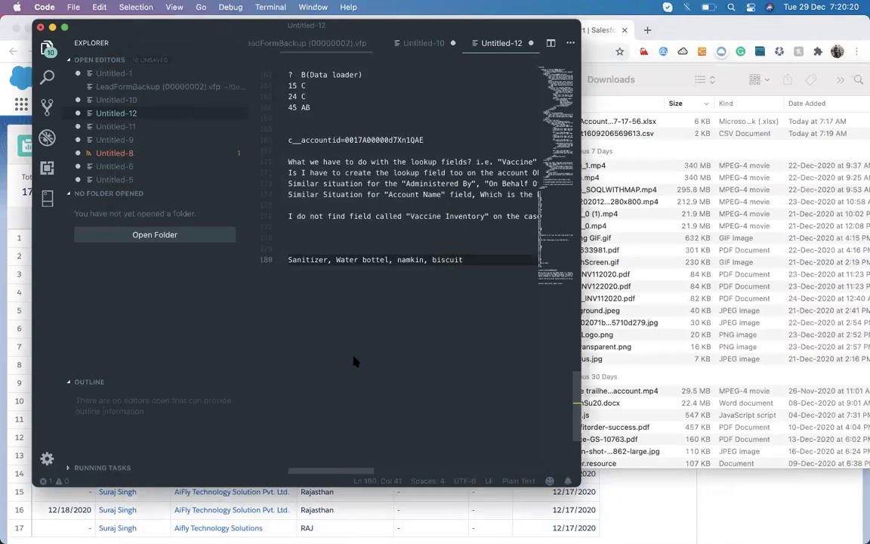
double_click(512, 27)
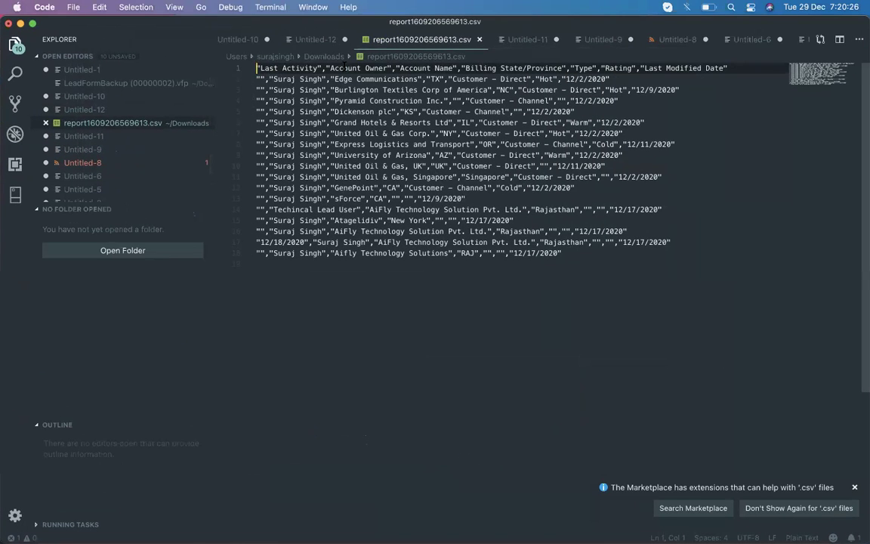
Step: Examine the CSV's header row and first account record, matching the comma-separated values to their column names
drag(564, 60, 728, 69)
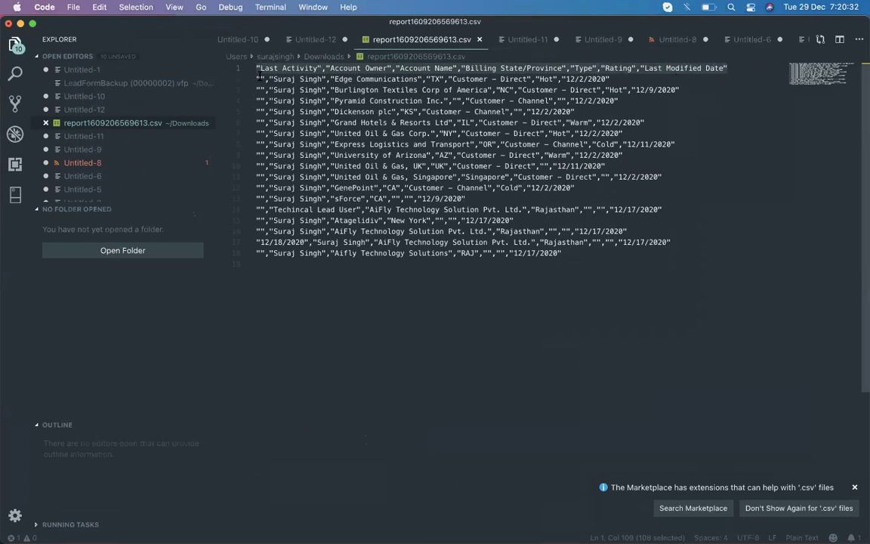
click(260, 79)
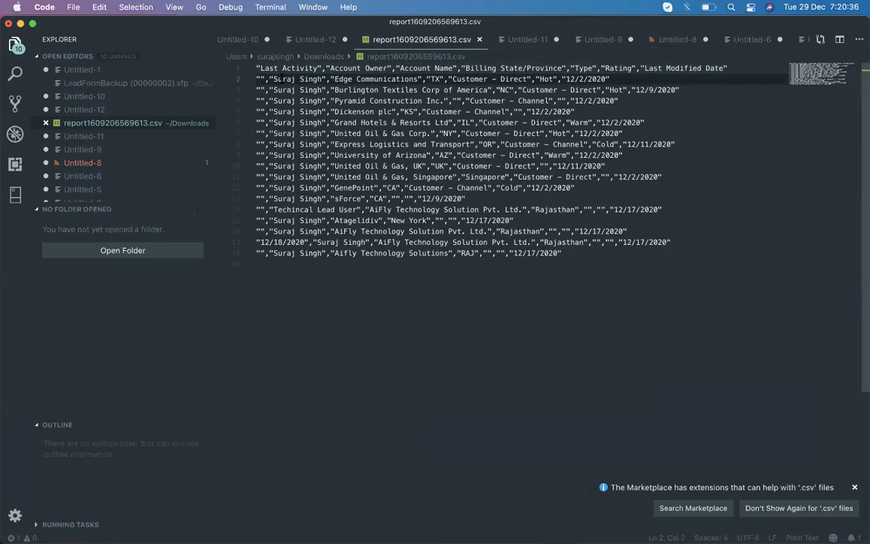
click(281, 78)
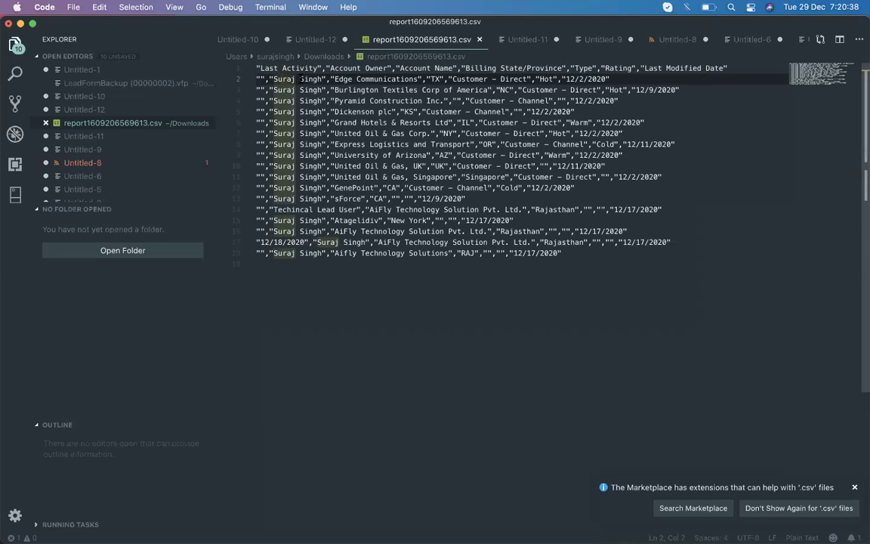
click(334, 79)
click(398, 67)
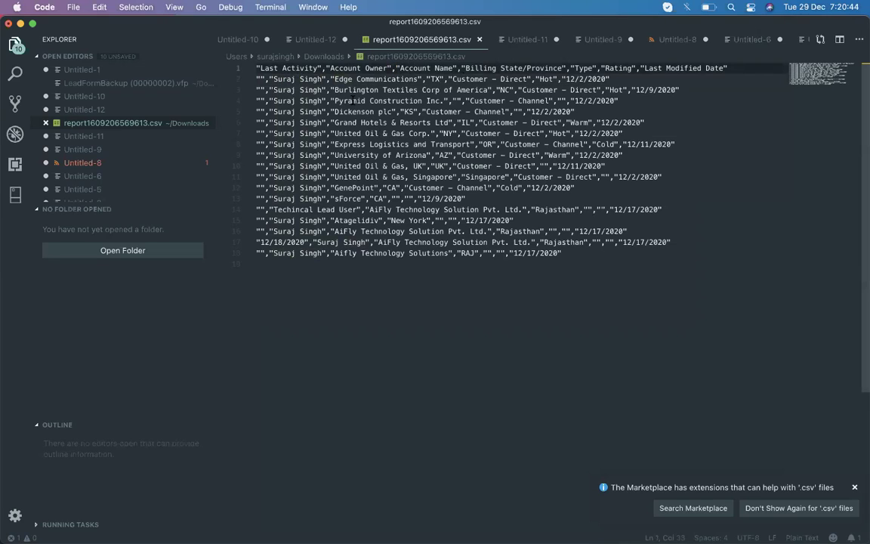
Step: Examine the account records in the CSV, marking the rows from Edge Communications down to University of Arizona to compare their values
click(330, 78)
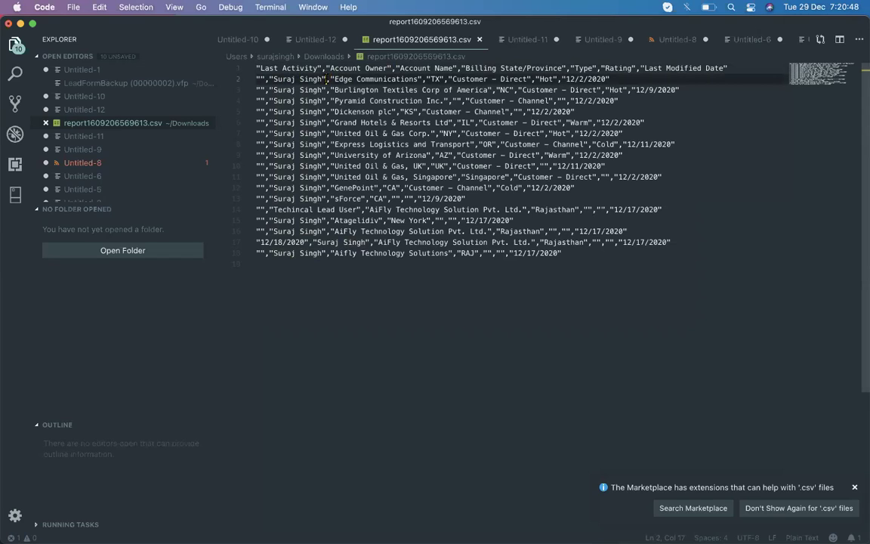
key(Right)
drag(330, 78, 336, 155)
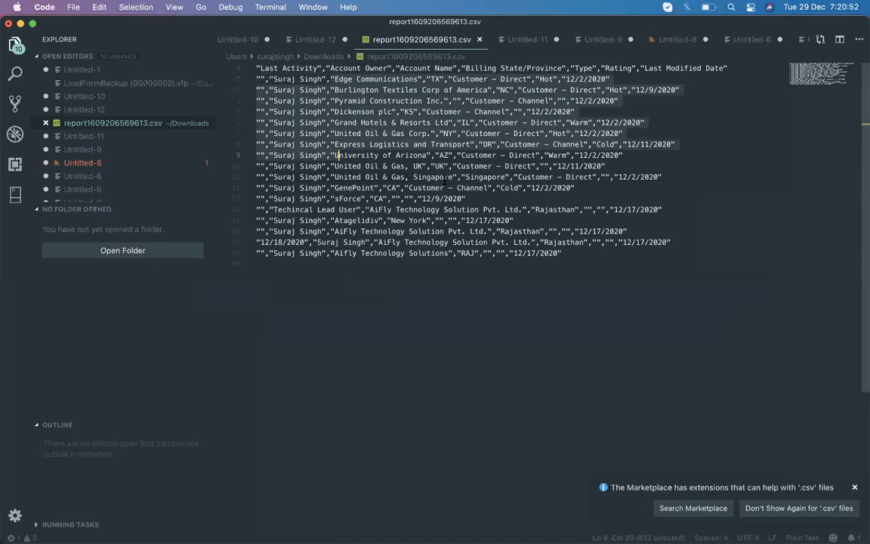
click(446, 177)
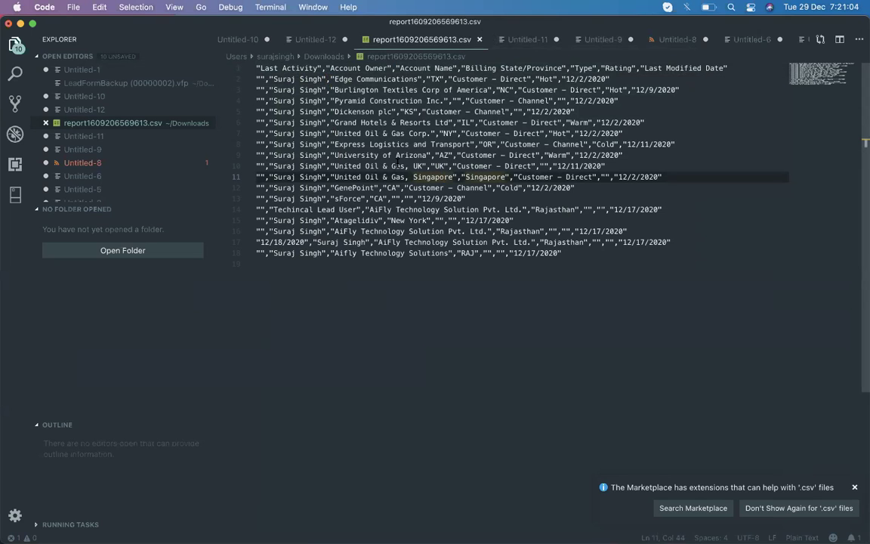
key(ctrl+Up)
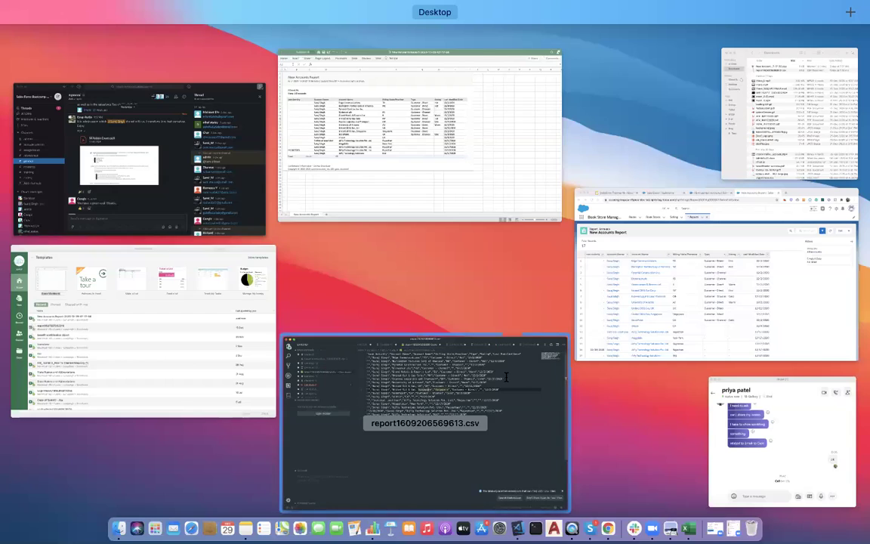
click(506, 377)
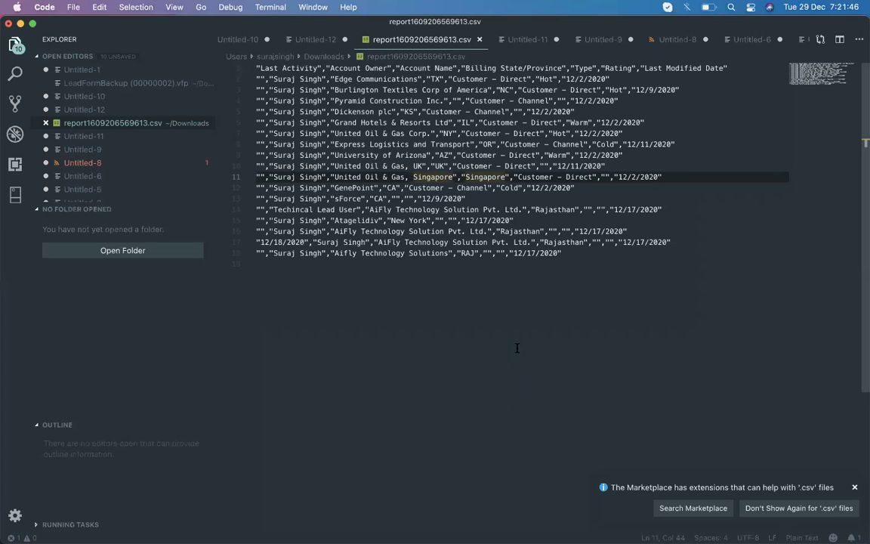
Step: Switch to Chrome, bring up the Salesforce Data Export setup page and reload it to check the queued export
key(ctrl+Up)
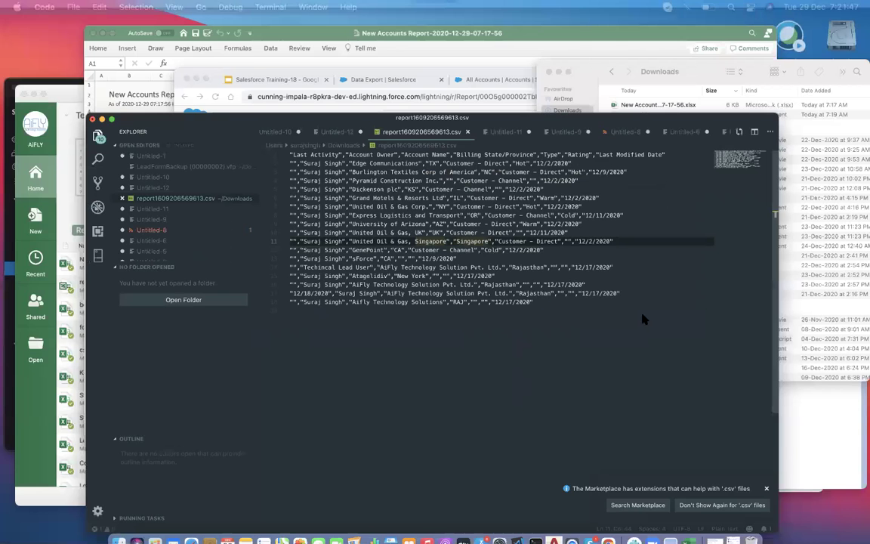
click(699, 287)
click(241, 29)
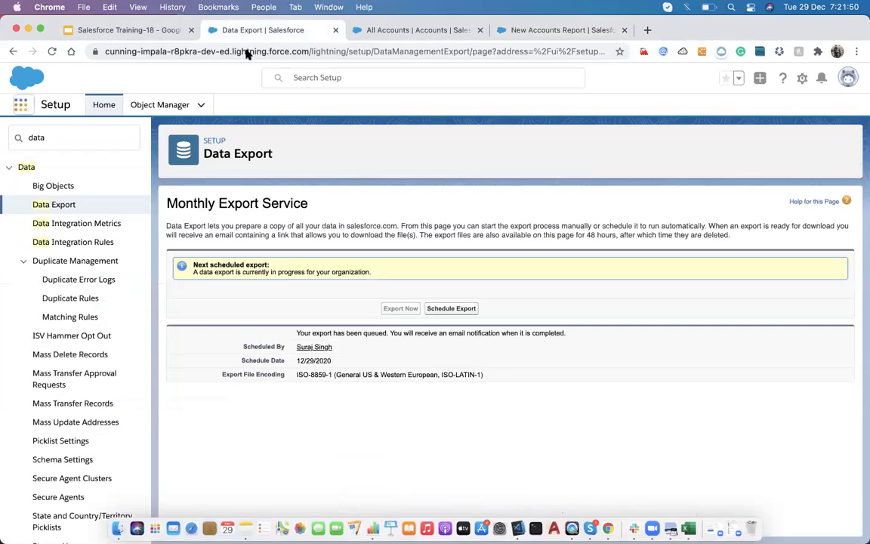
click(51, 51)
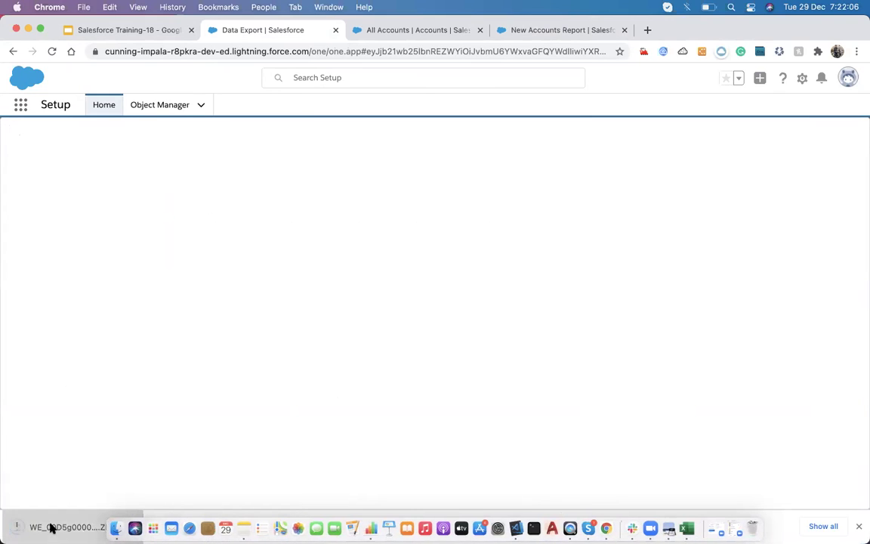
Step: Extract the downloaded Data Export ZIP and open Account.csv from the Downloads folder in Numbers
click(50, 526)
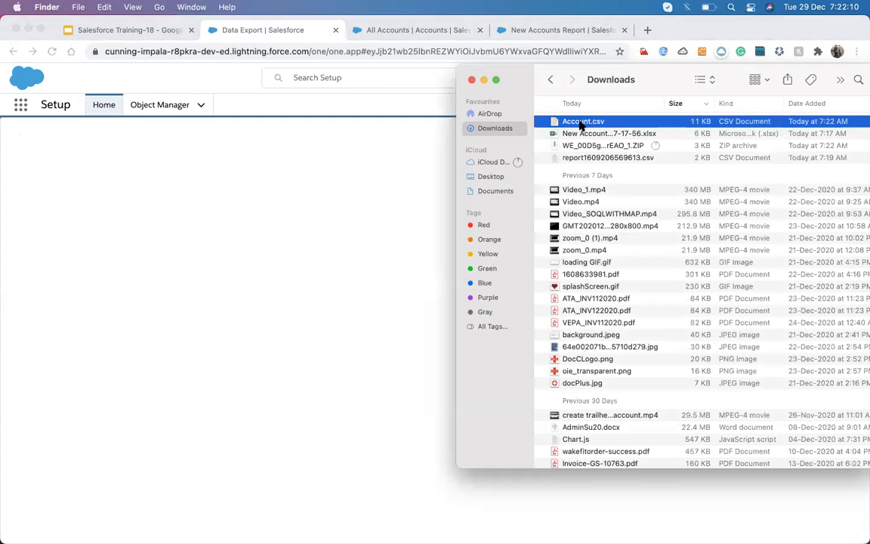
mouse_move(444, 542)
double_click(571, 121)
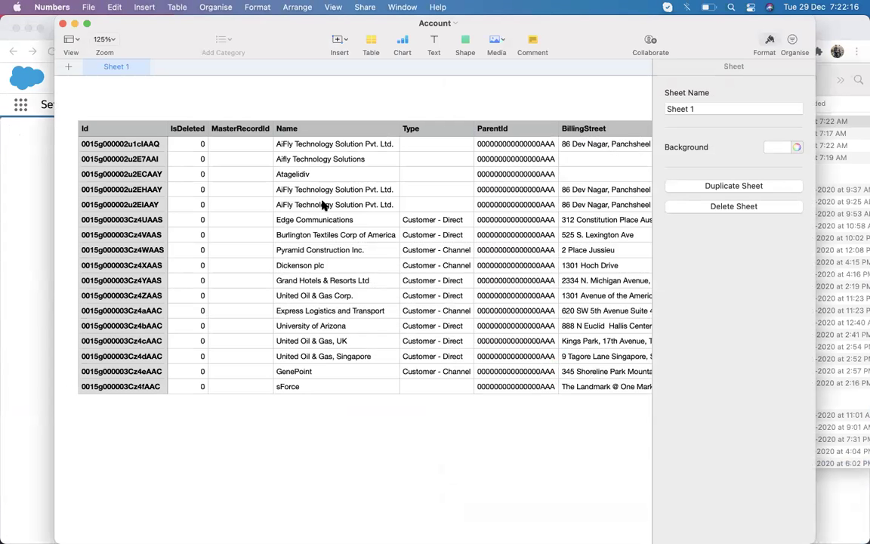
Step: Examine the exported Account table across all its columns, from Id, Name and the address fields through the company, audit and custom fields
scroll(466, 276, right, 3)
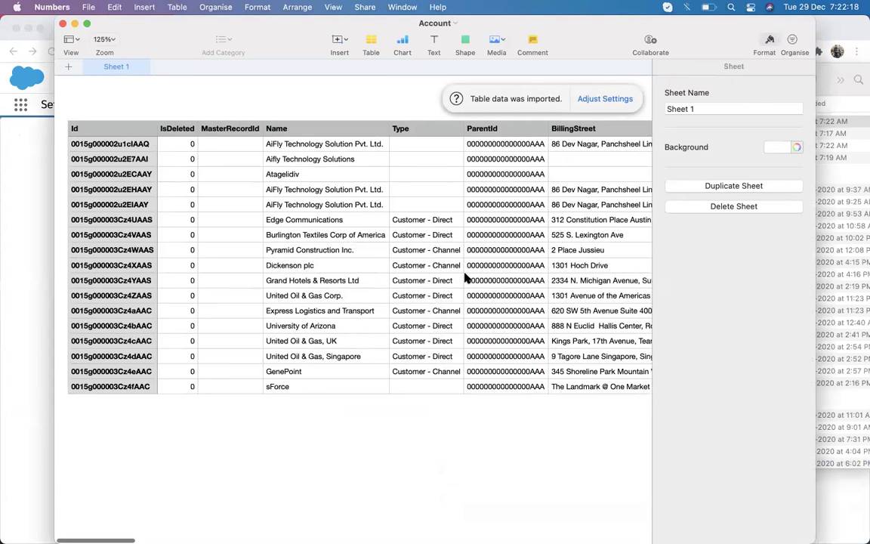
scroll(466, 278, right, 15)
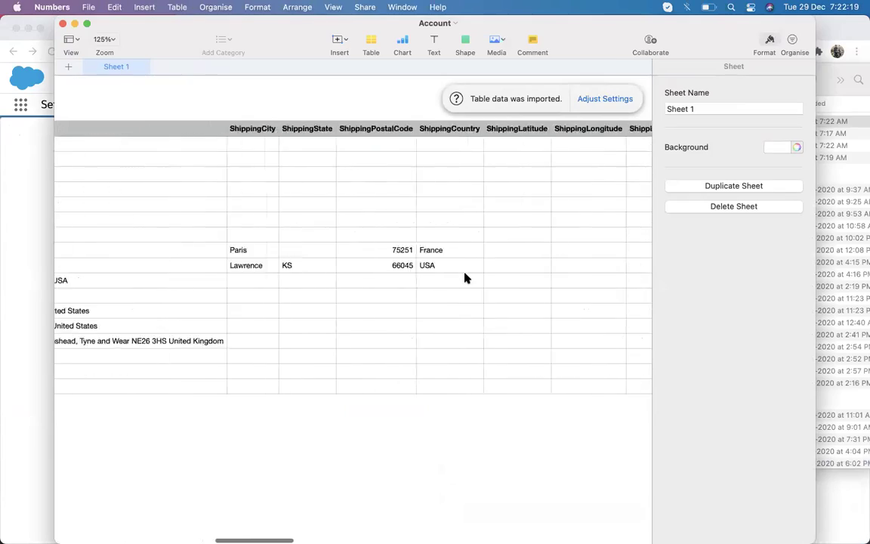
scroll(466, 278, right, 20)
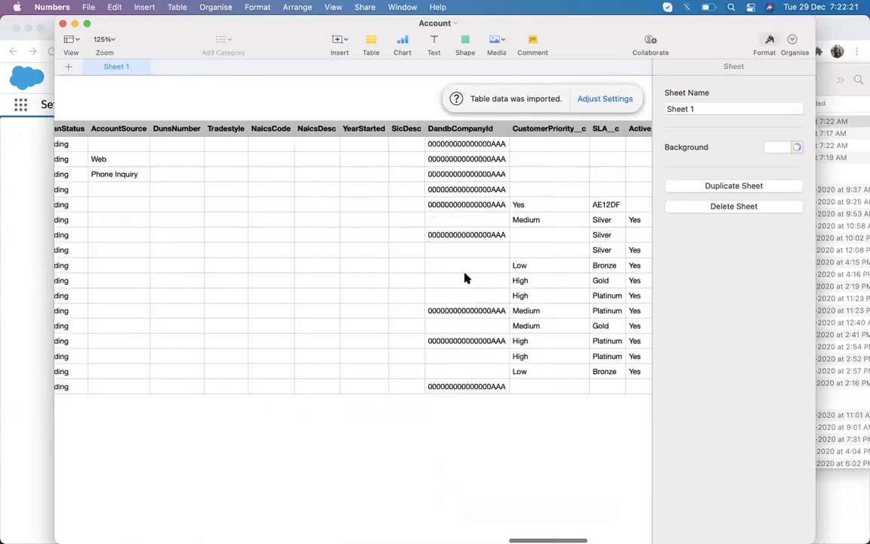
scroll(466, 278, left, 20)
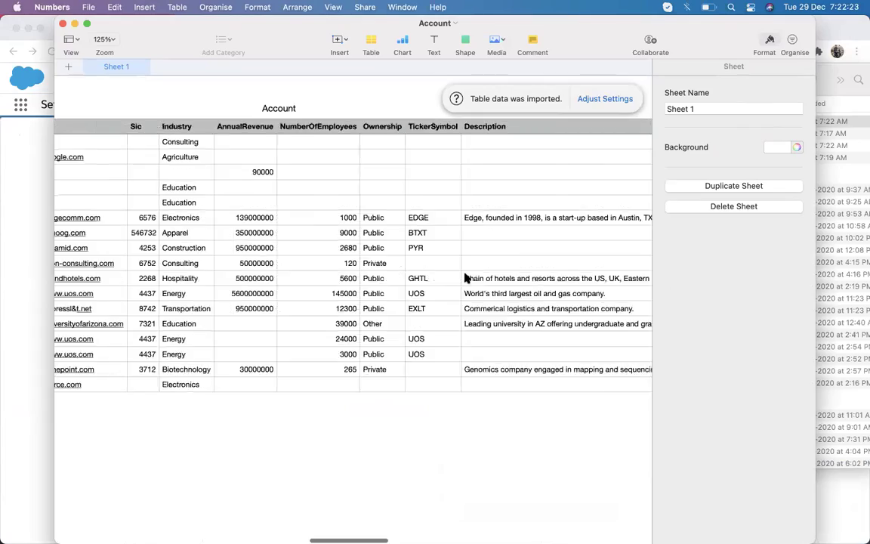
scroll(466, 277, left, 10)
scroll(466, 278, right, 5)
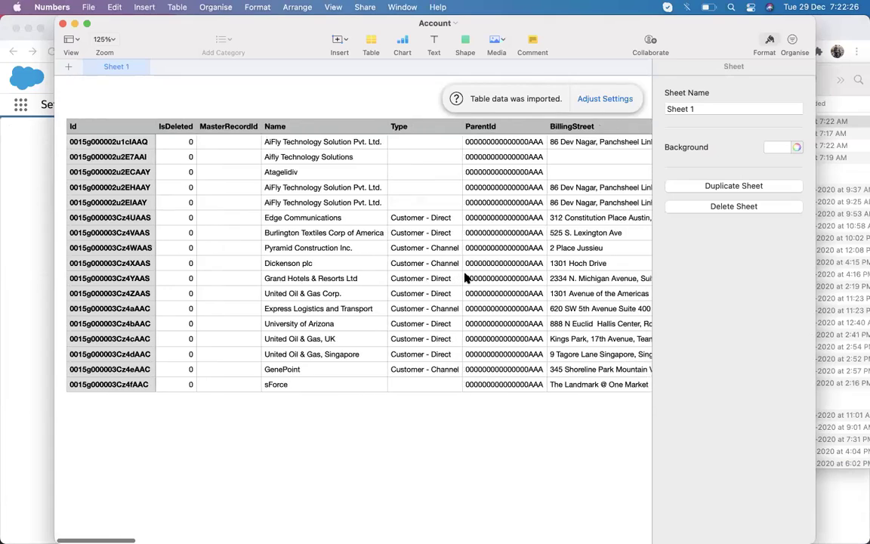
scroll(466, 278, right, 10)
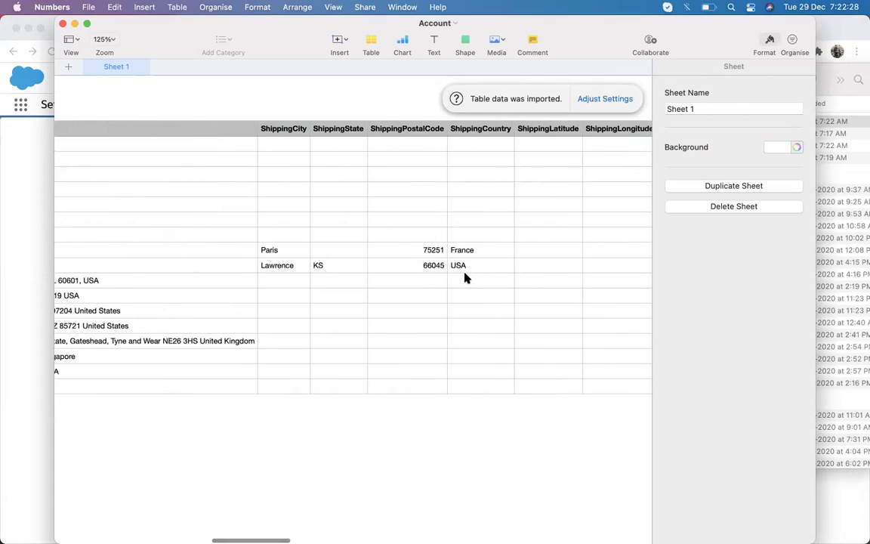
scroll(466, 278, left, 12)
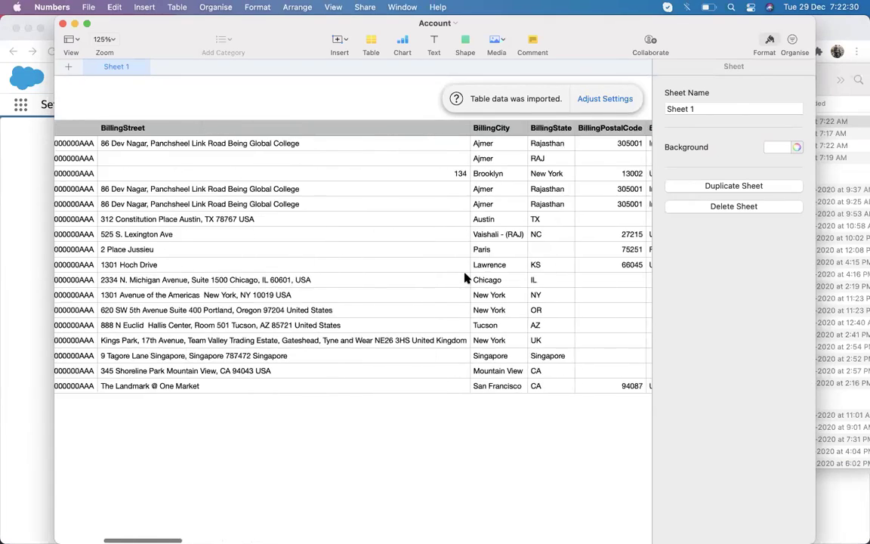
scroll(466, 278, left, 2)
scroll(466, 278, right, 10)
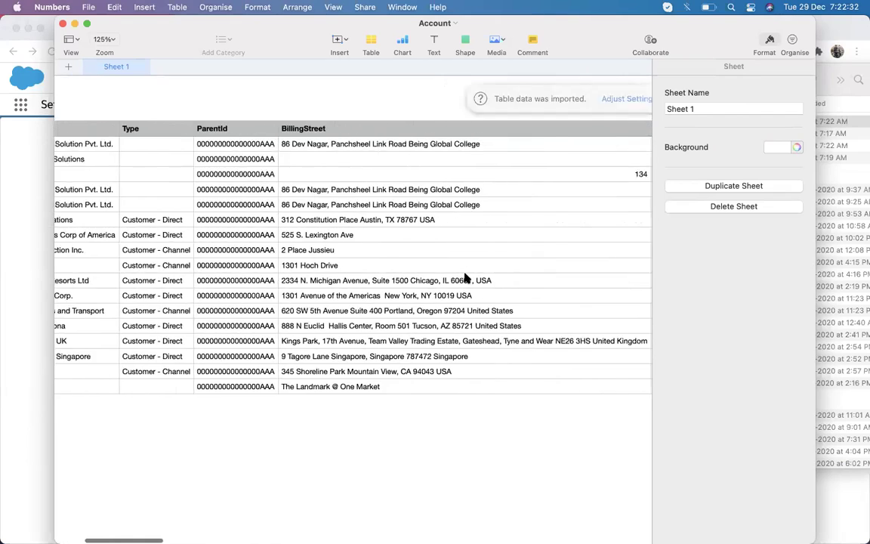
scroll(465, 278, right, 3)
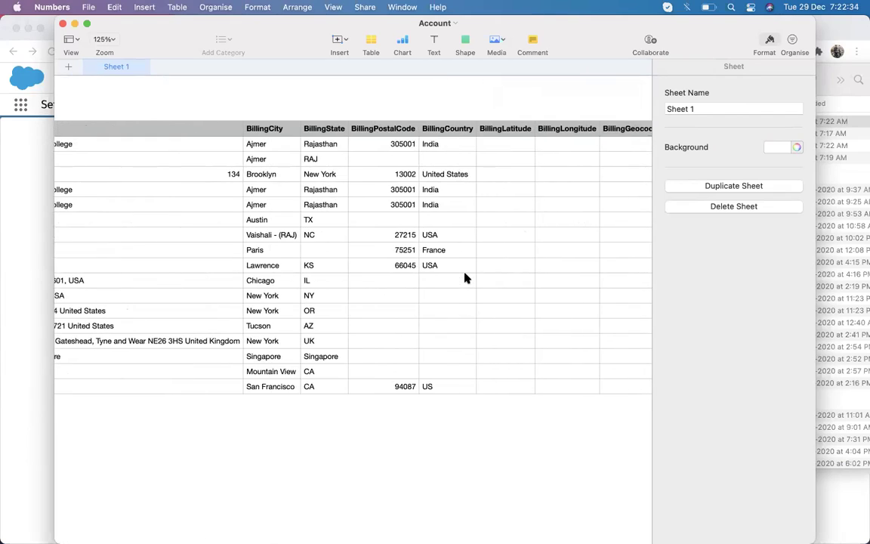
scroll(466, 278, left, 2)
scroll(466, 278, left, 10)
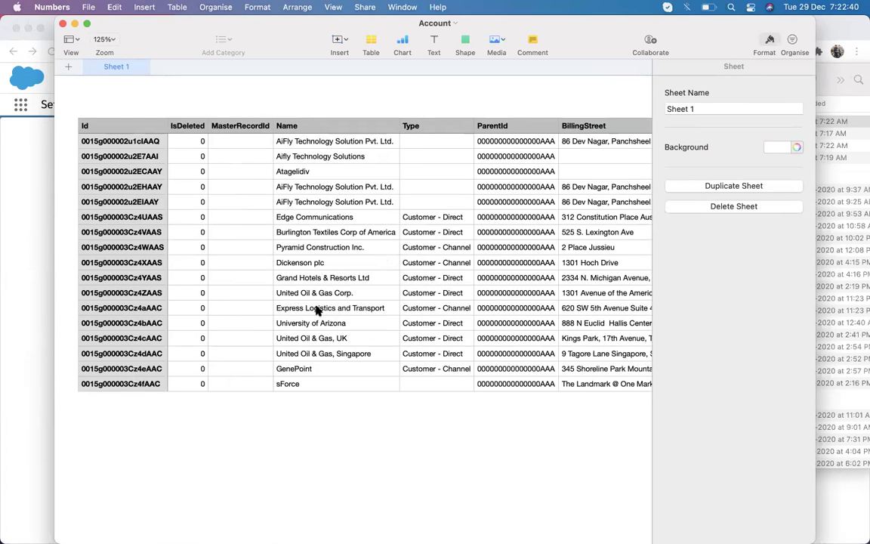
scroll(631, 359, right, 10)
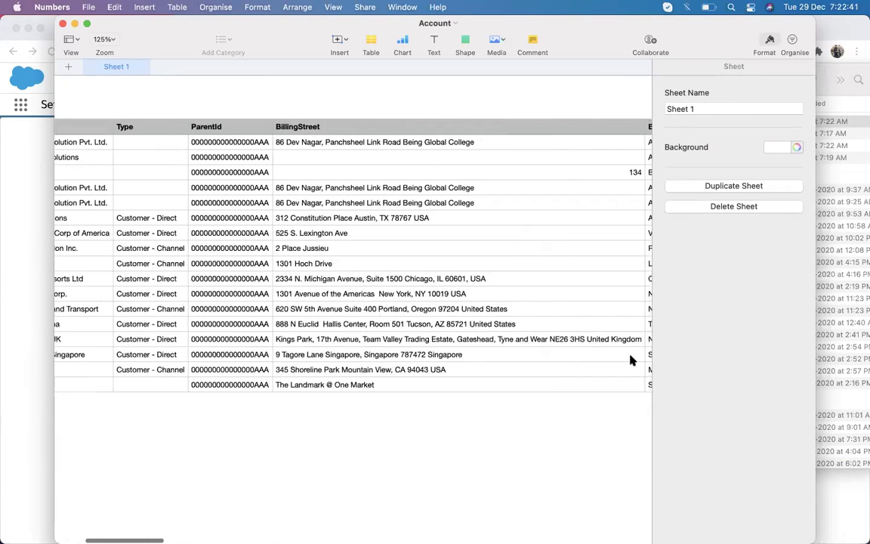
scroll(632, 360, right, 15)
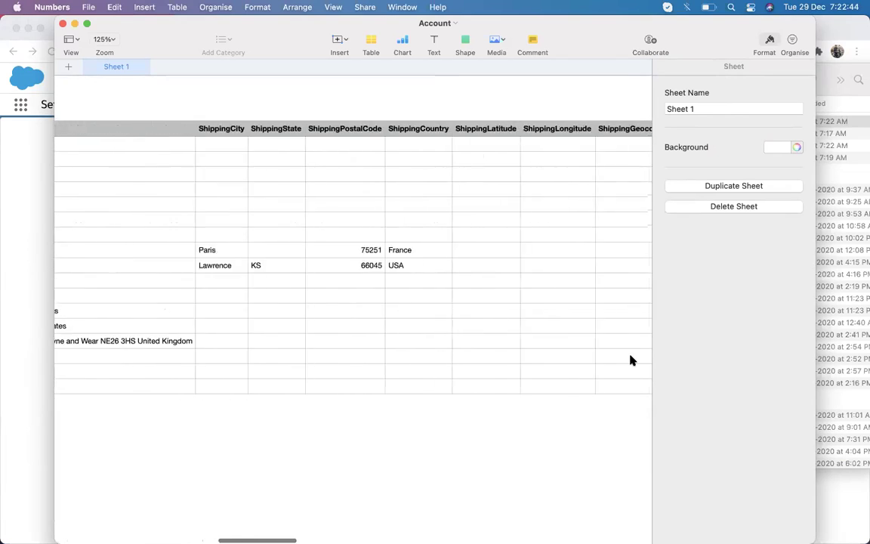
scroll(632, 360, right, 15)
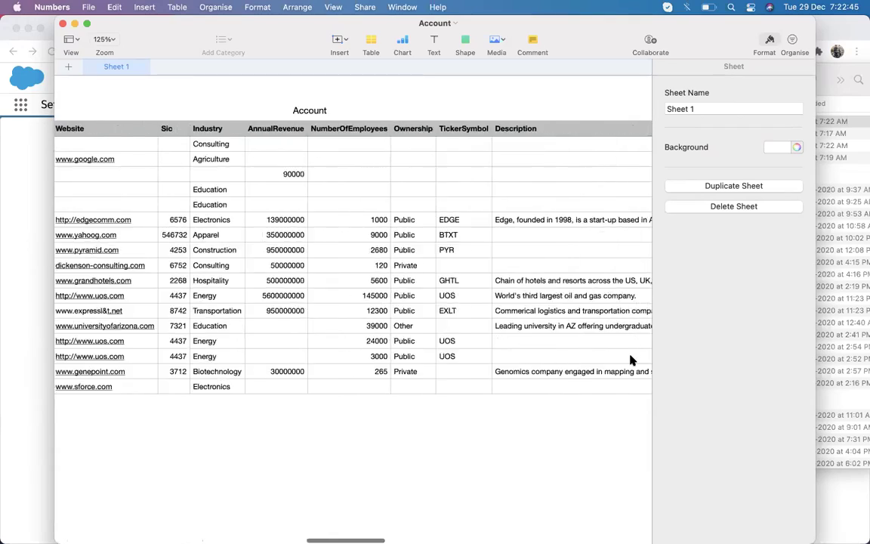
scroll(631, 360, right, 15)
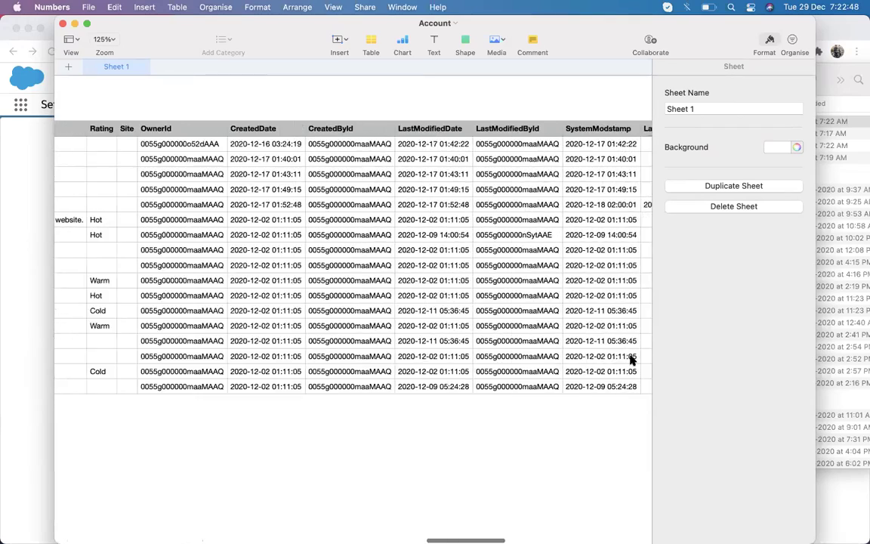
scroll(631, 360, right, 10)
scroll(629, 359, left, 10)
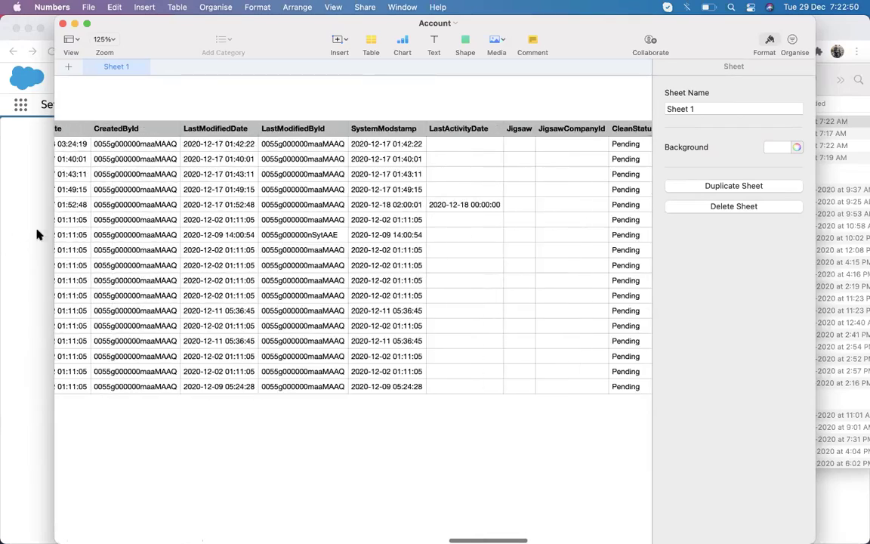
Step: Switch to Chrome and go back from the blank page to the Data Export setup page
click(25, 235)
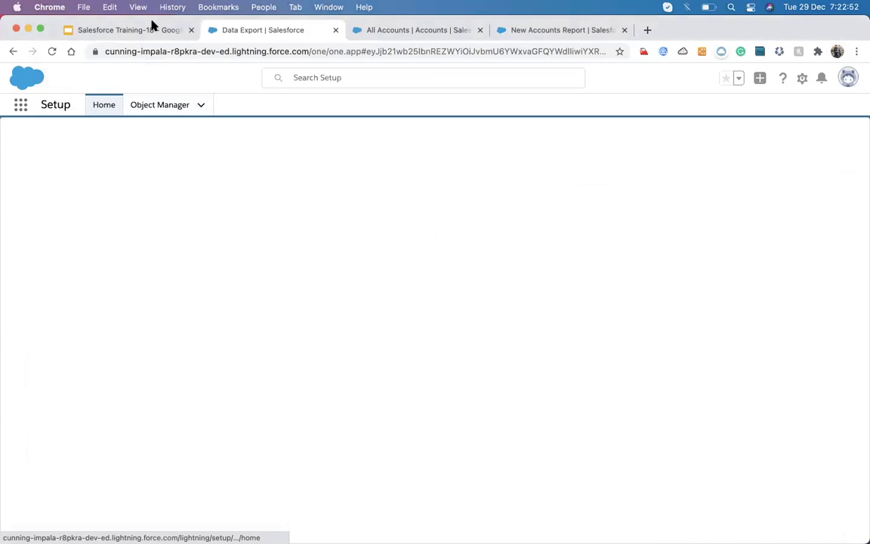
click(13, 50)
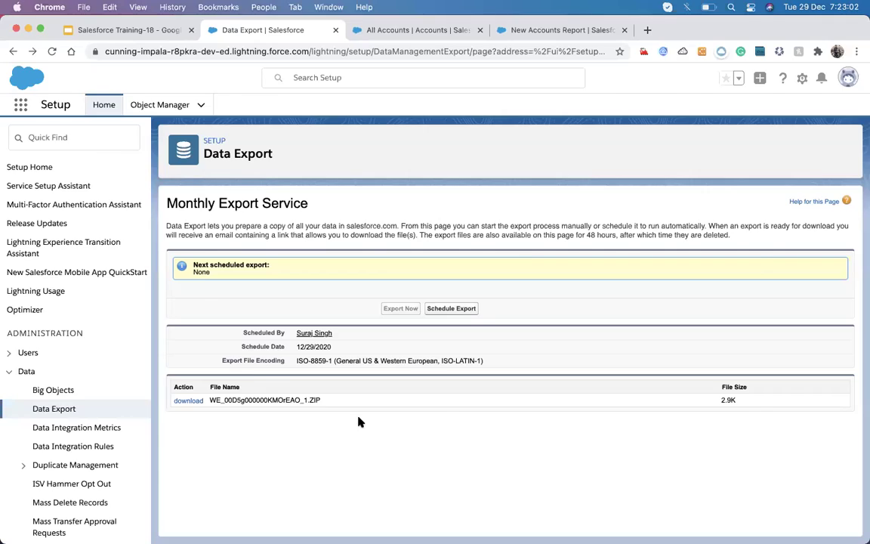
Step: Switch to the Account sheet in Numbers, review the LastActivityDate through SLA__c columns, and return to Data Export in Chrome
key(ctrl+Up)
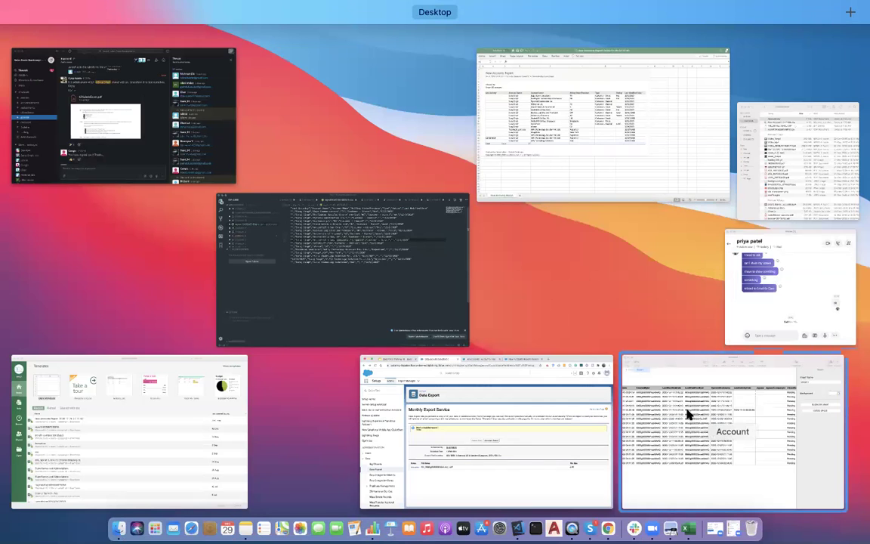
click(346, 276)
scroll(346, 277, right, 10)
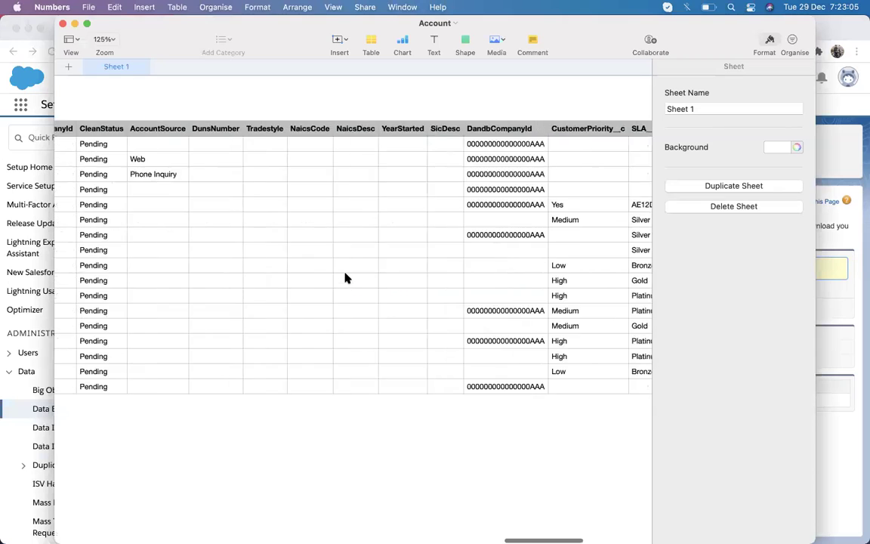
scroll(346, 278, left, 8)
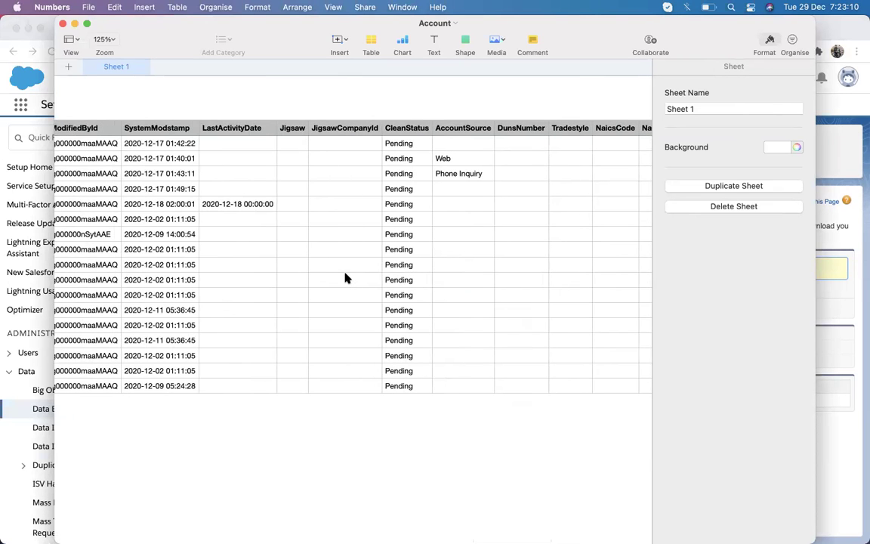
key(ctrl+Up)
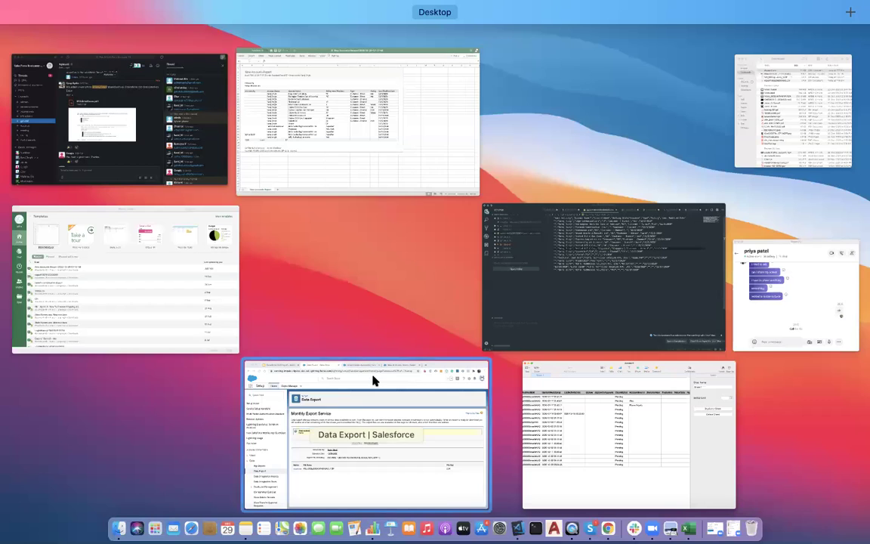
click(373, 381)
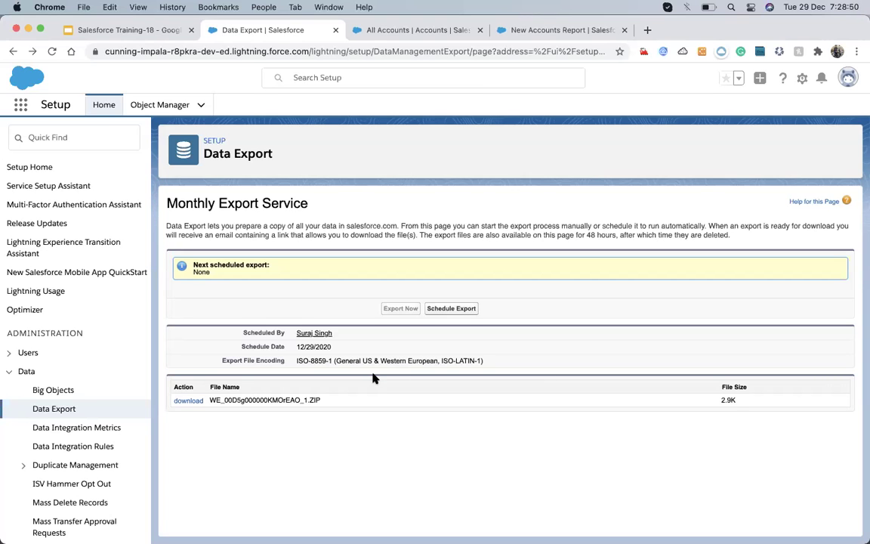
Step: Switch to the Account sheet in Numbers and review its company detail and billing address columns
key(ctrl+Up)
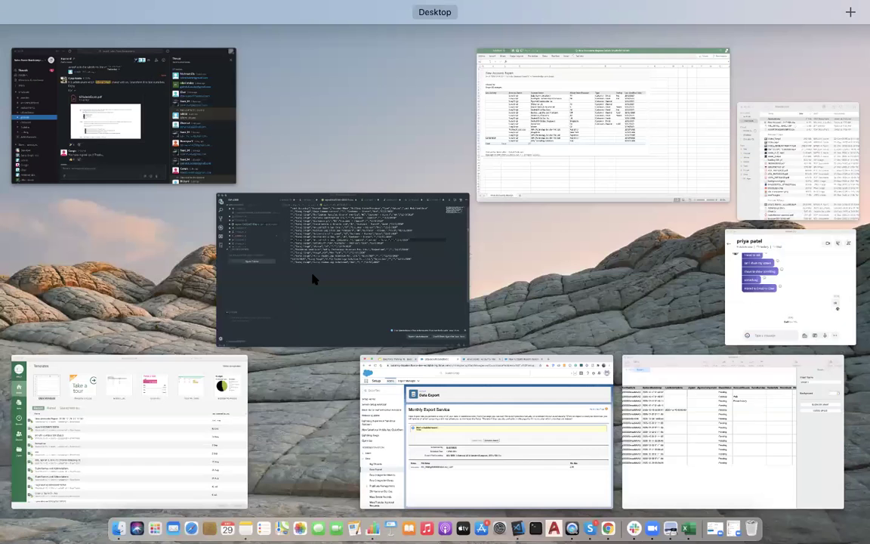
click(311, 278)
scroll(312, 279, right, 10)
scroll(313, 279, left, 20)
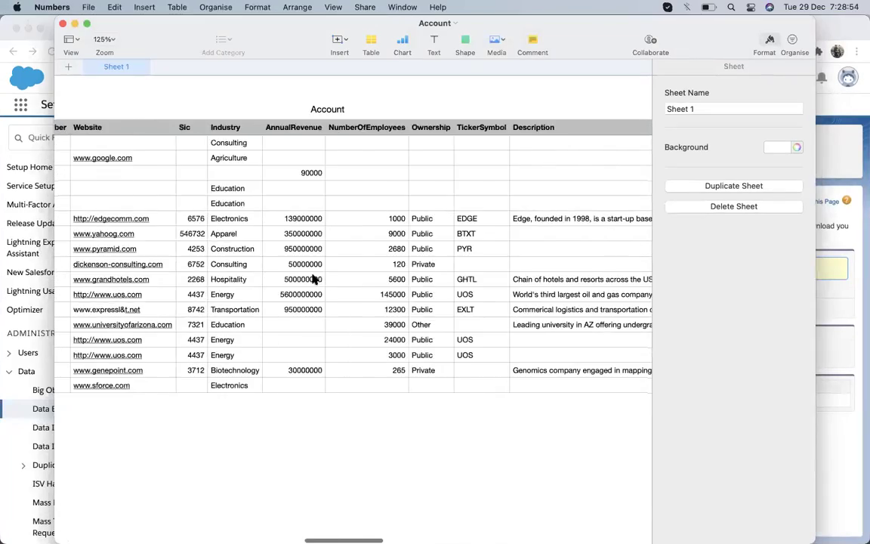
scroll(314, 279, left, 5)
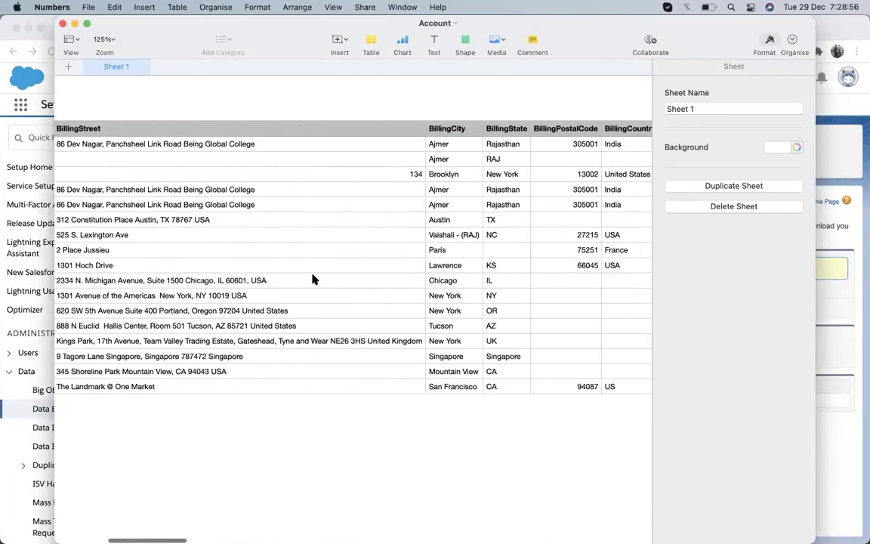
Step: Alternate between Data Export in Chrome and the Account sheet in Numbers, reviewing the billing and shipping address columns and ending in Chrome
key(ctrl+Up)
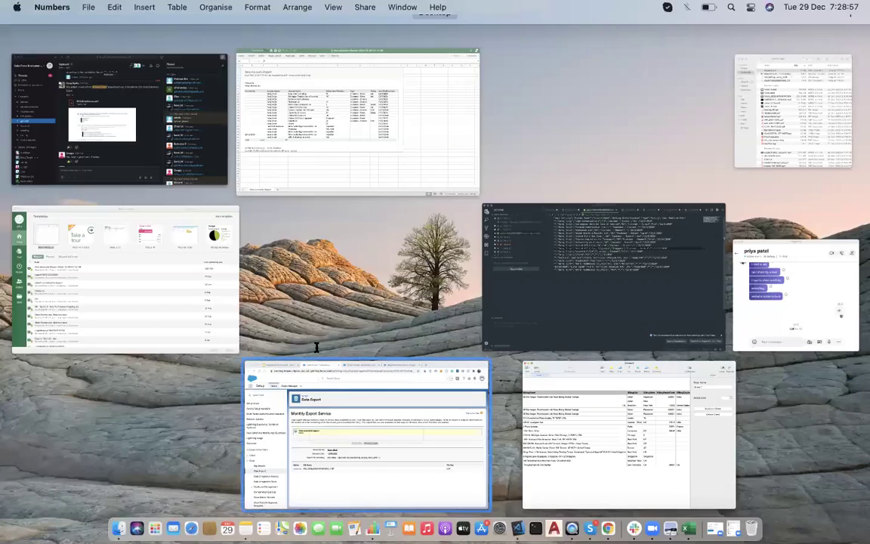
click(319, 366)
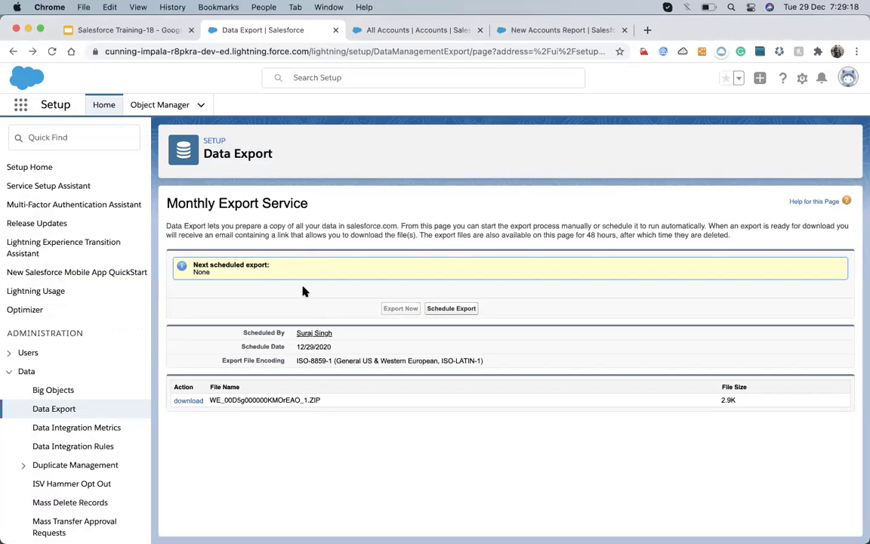
key(ctrl+Up)
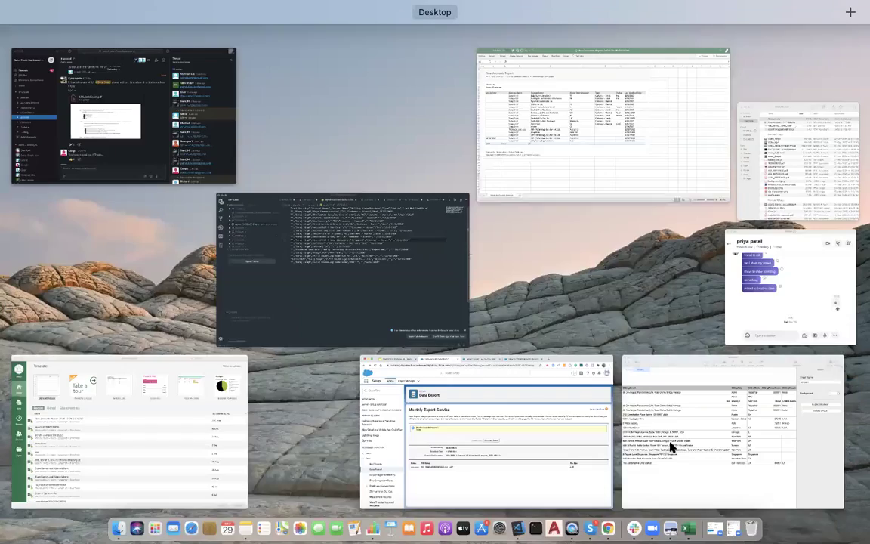
click(671, 447)
scroll(479, 321, right, 7)
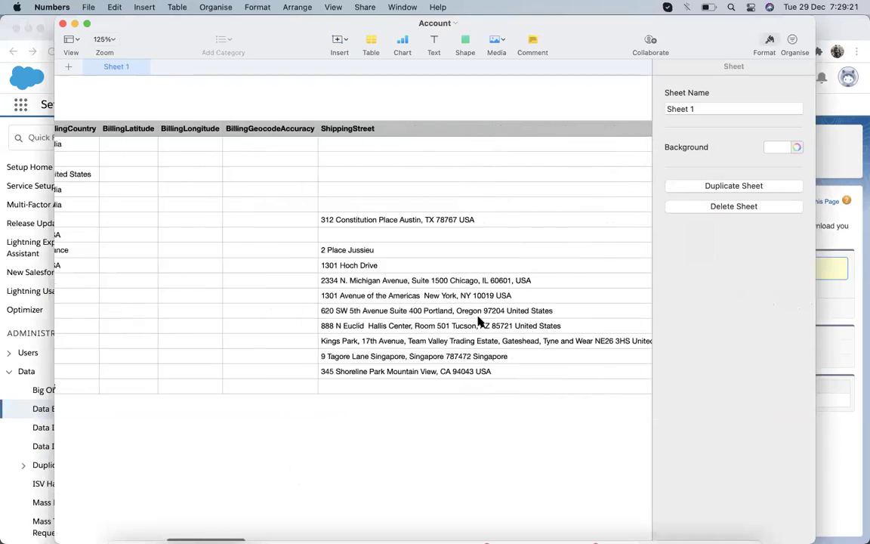
scroll(320, 318, left, 9)
key(ctrl+Up)
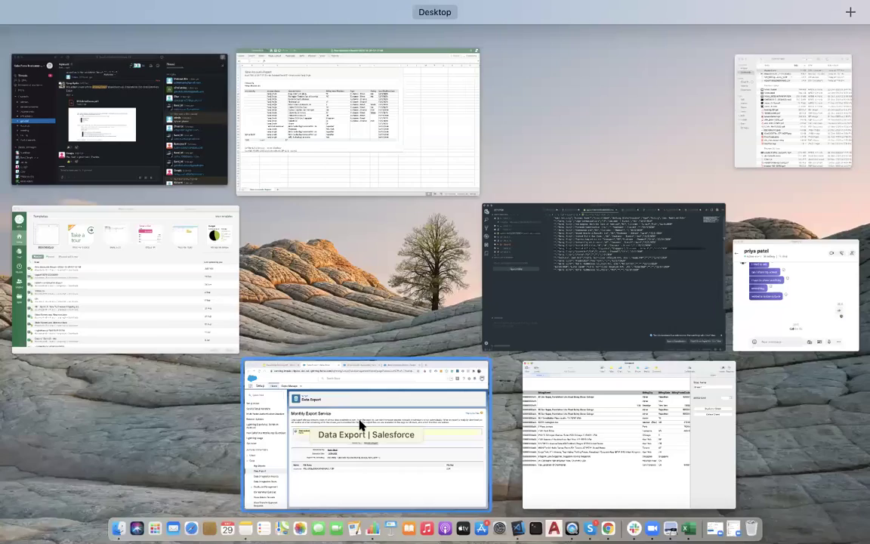
click(360, 422)
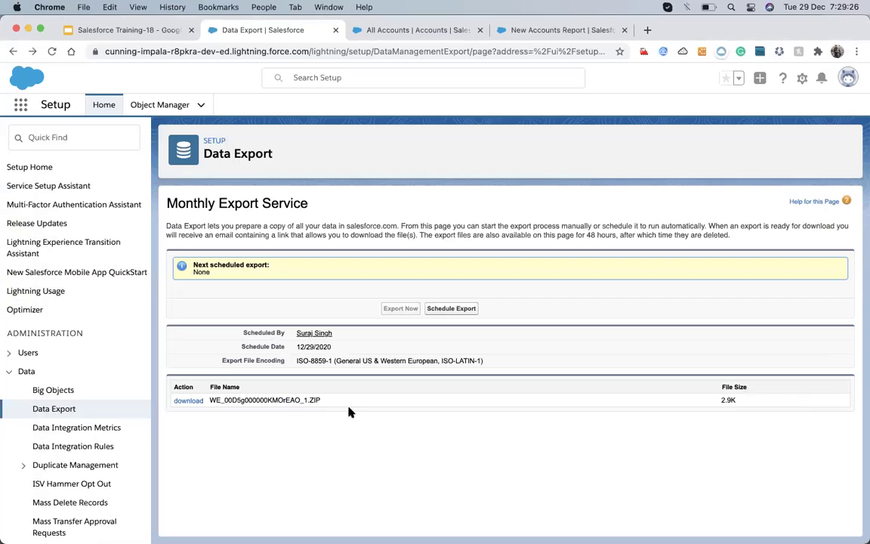
Step: Search Setup for "Data im" and open the Data Import Wizard
click(89, 142)
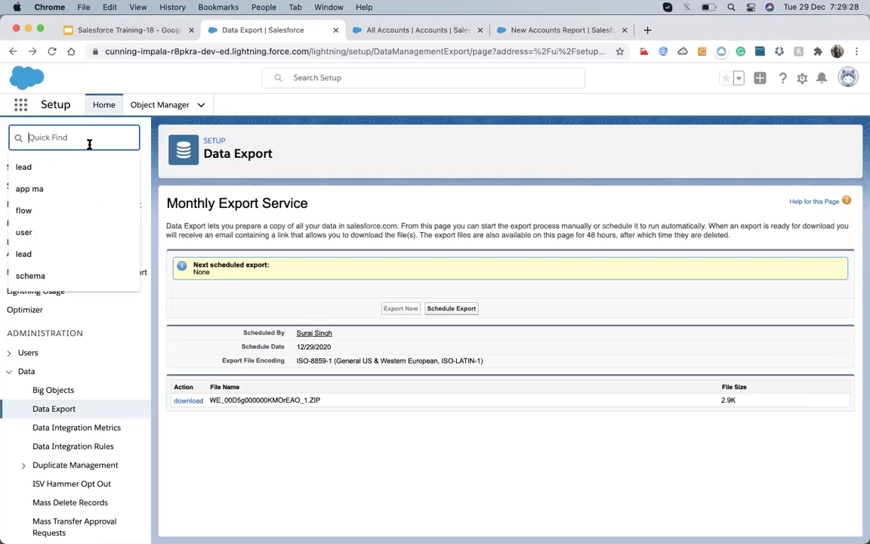
text(Data)
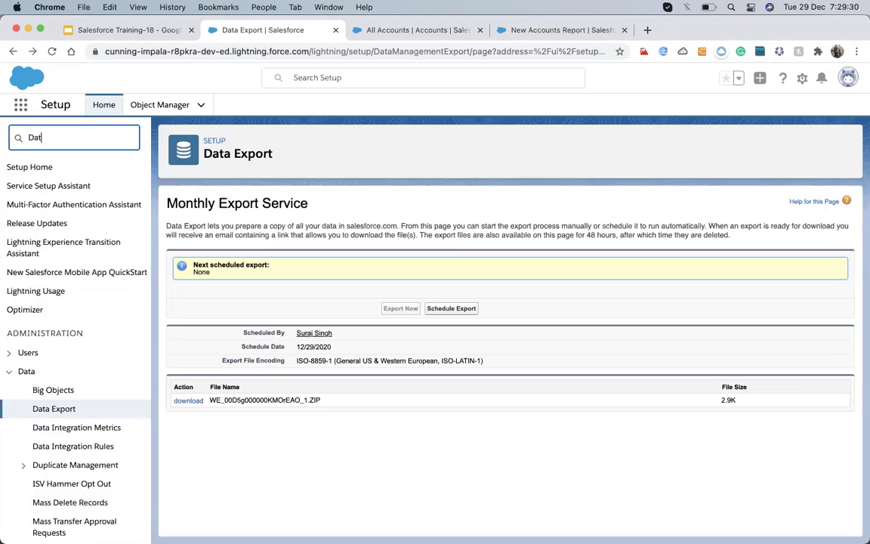
key(BackSpace)
key(BackSpace)
key(BackSpace)
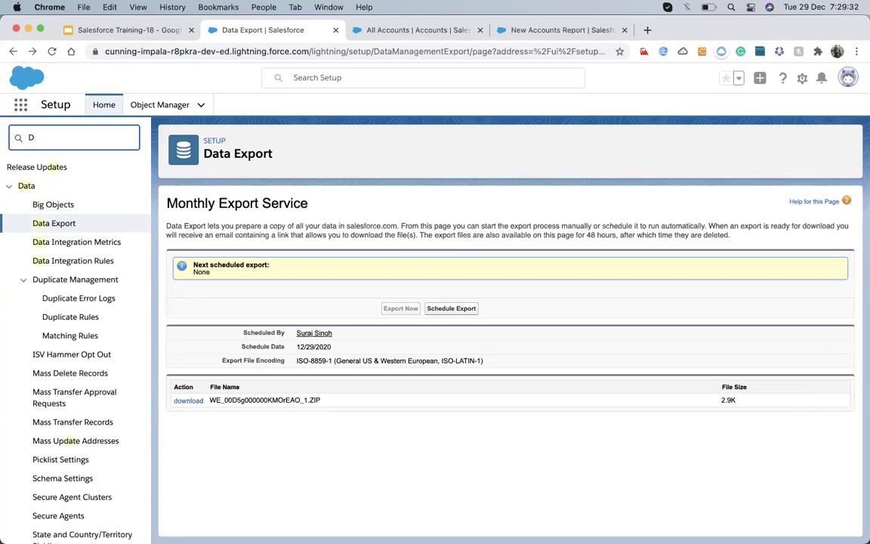
text(ata im)
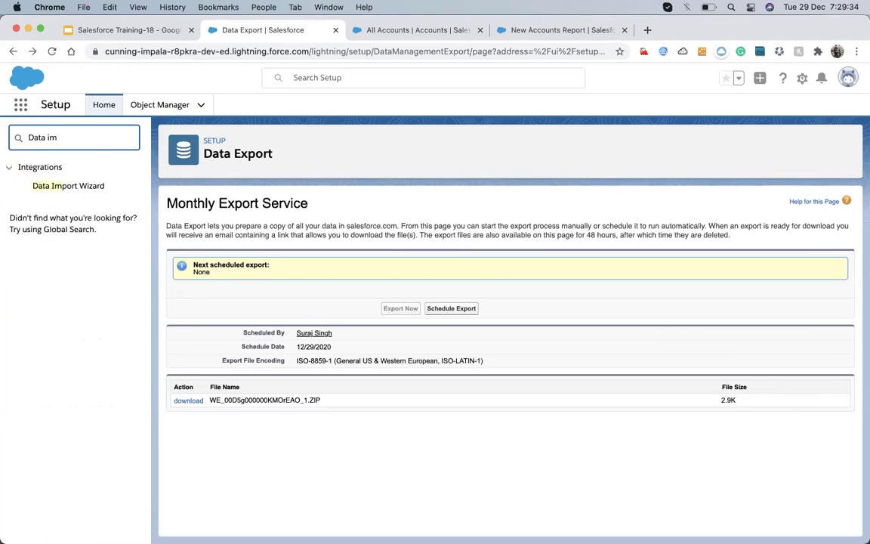
click(84, 189)
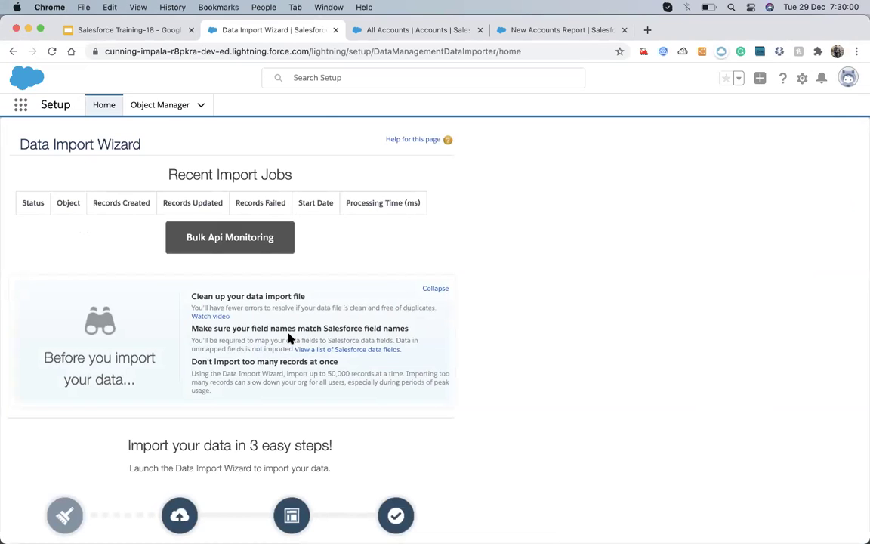
Step: Review the Data Import Wizard introduction page and launch the wizard
scroll(113, 398, down, 3)
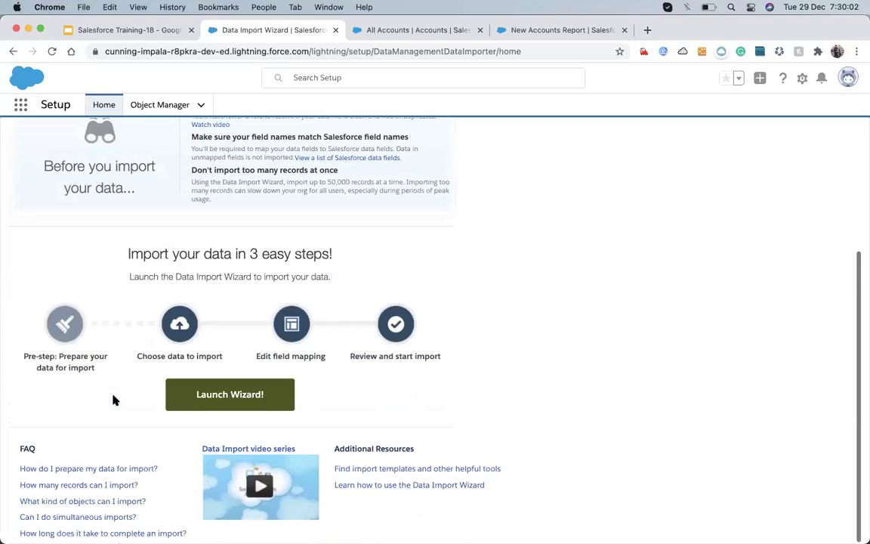
scroll(210, 400, up, 3)
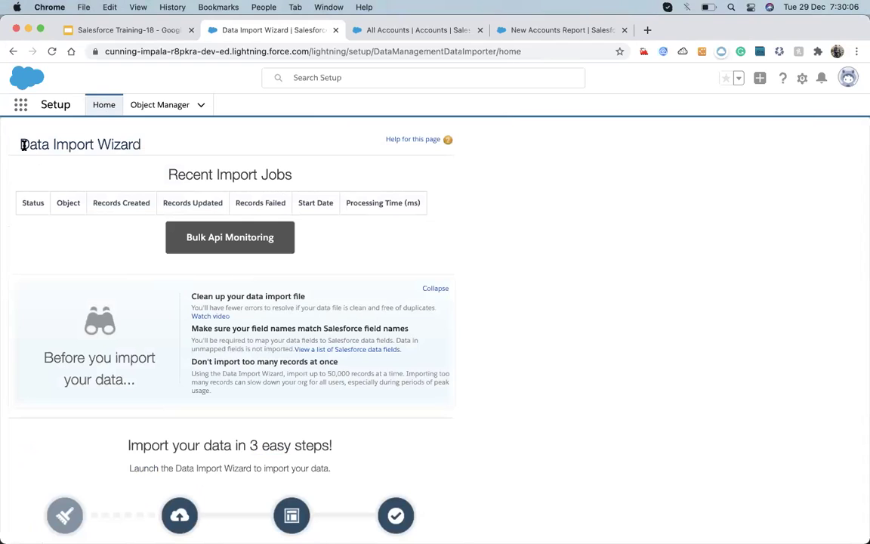
drag(20, 144, 159, 143)
scroll(140, 270, down, 3)
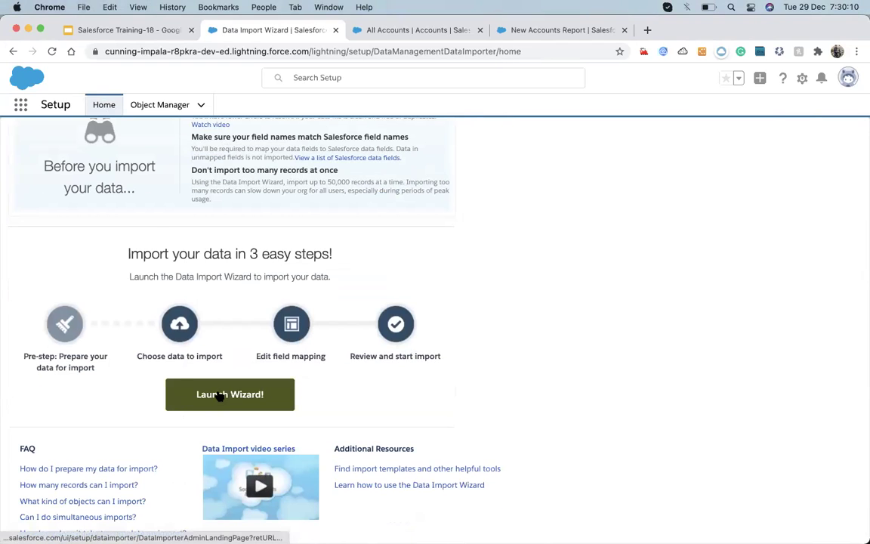
click(217, 394)
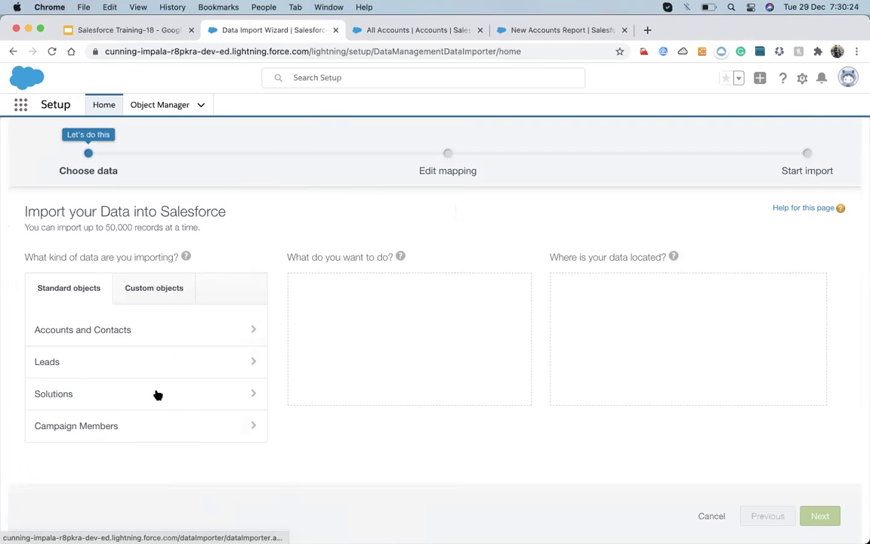
Step: Choose Accounts and Contacts as the data to import, with Update existing records as the operation
click(98, 329)
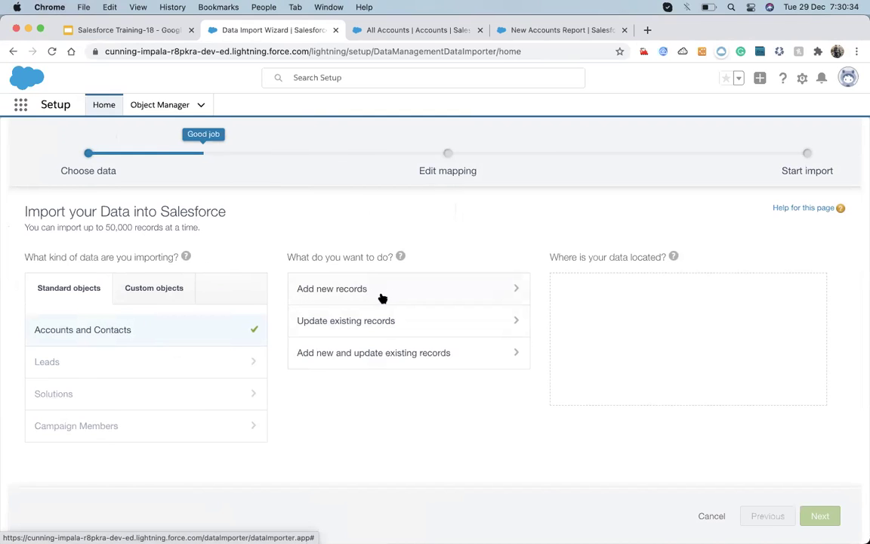
click(344, 322)
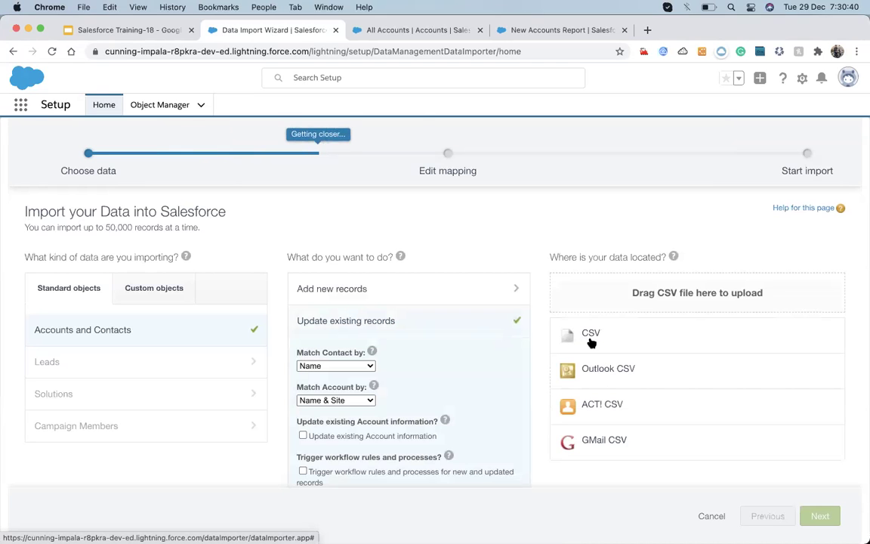
scroll(445, 349, down, 3)
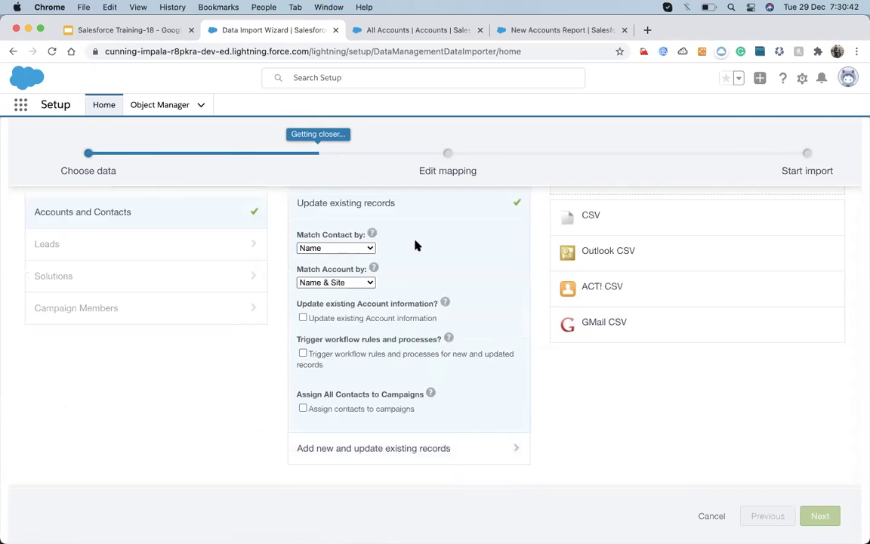
scroll(392, 252, up, 1)
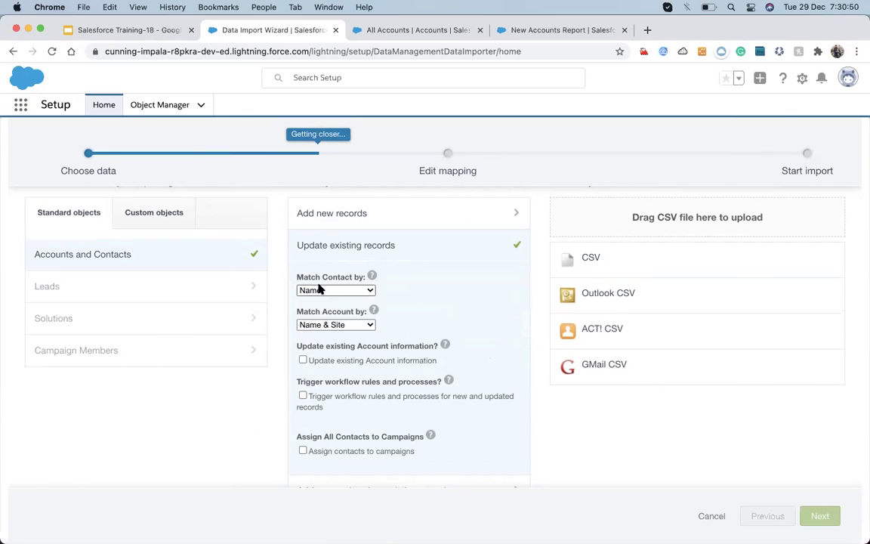
Step: Review the available Match Contact by options for updating existing records
click(345, 290)
click(434, 300)
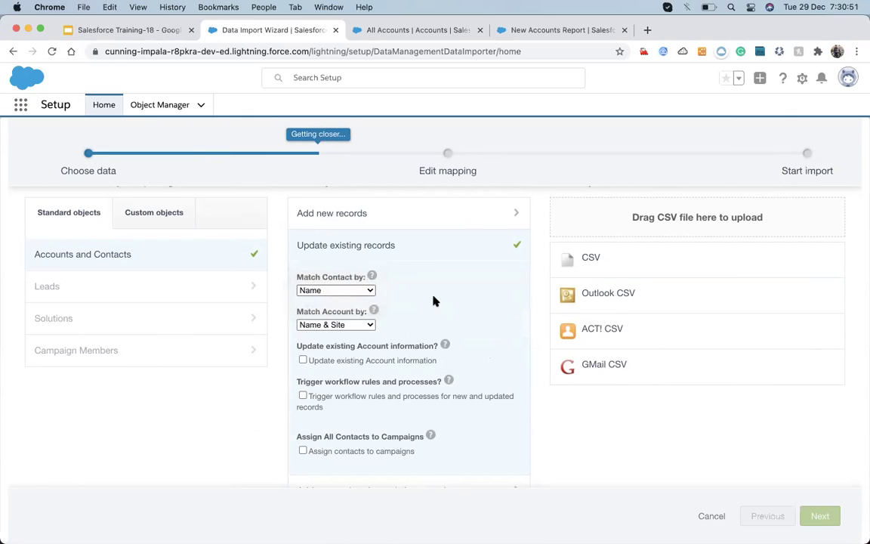
click(313, 294)
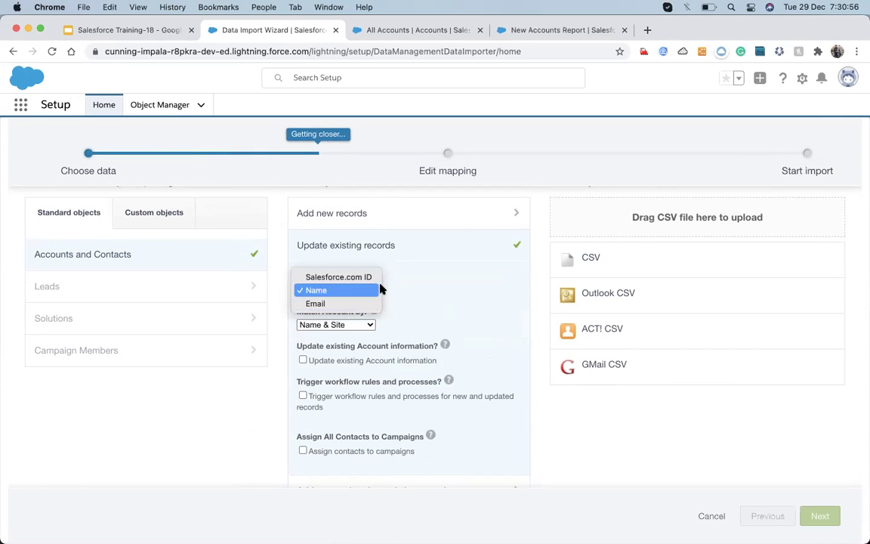
click(489, 301)
Step: Switch to report1609206569613.csv in VS Code and delete all records below the Burlington Textiles Corp of America row
key(ctrl+Up)
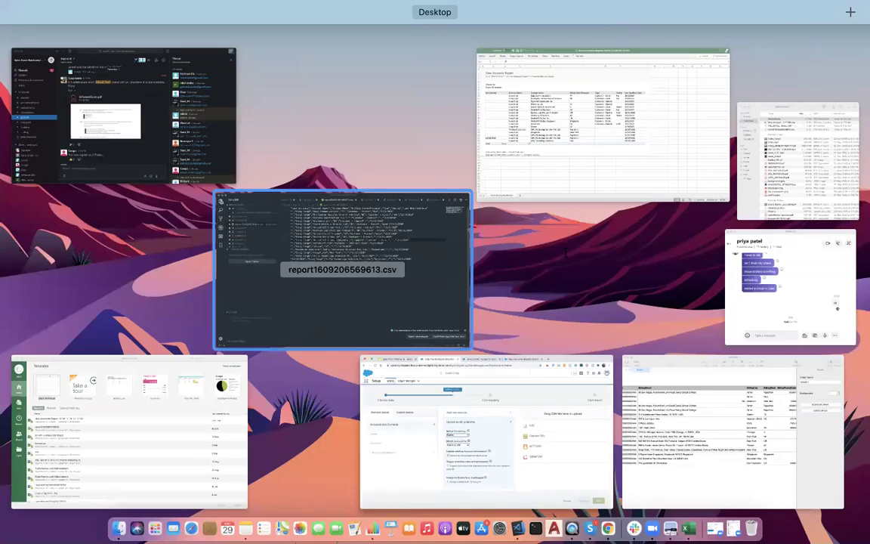
click(342, 270)
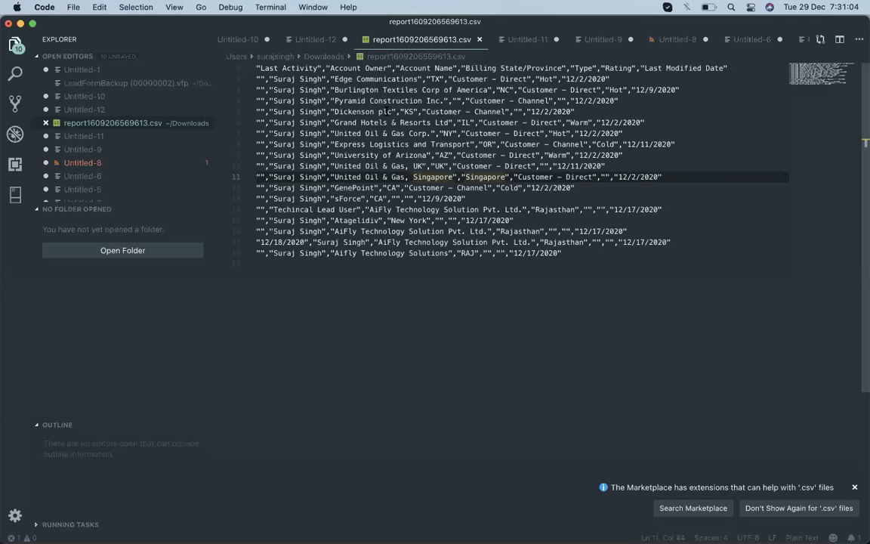
click(388, 111)
double_click(415, 68)
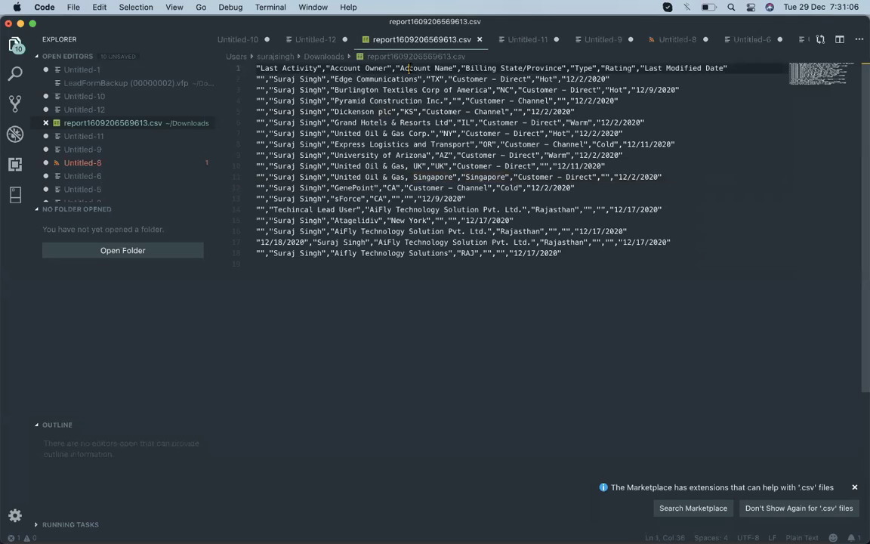
double_click(445, 68)
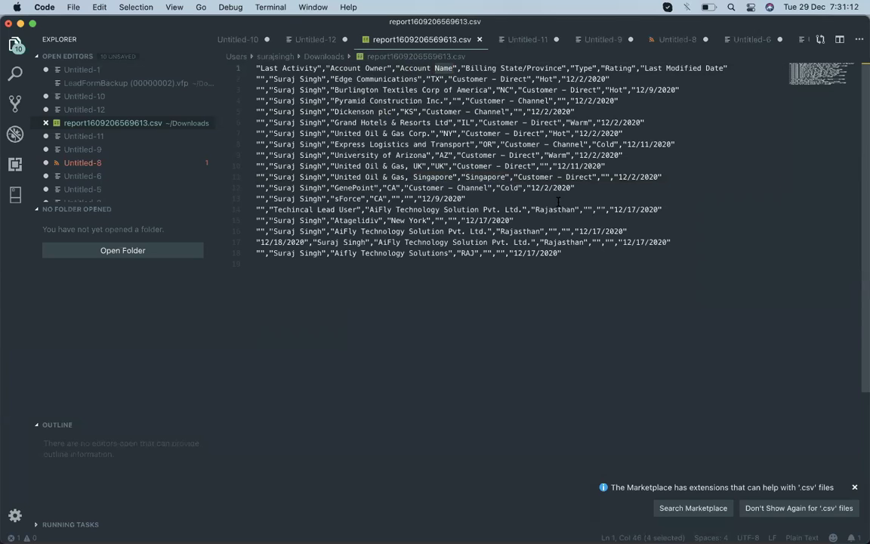
drag(576, 257, 691, 94)
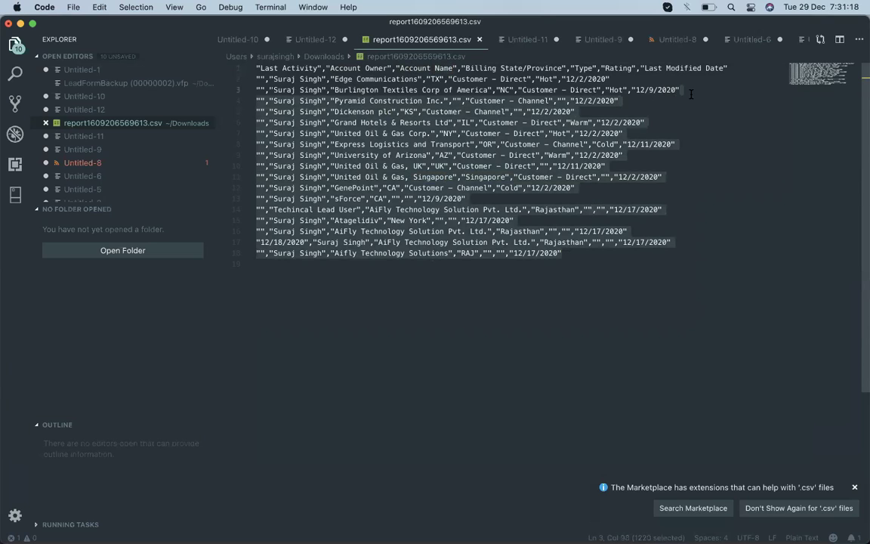
key(BackSpace)
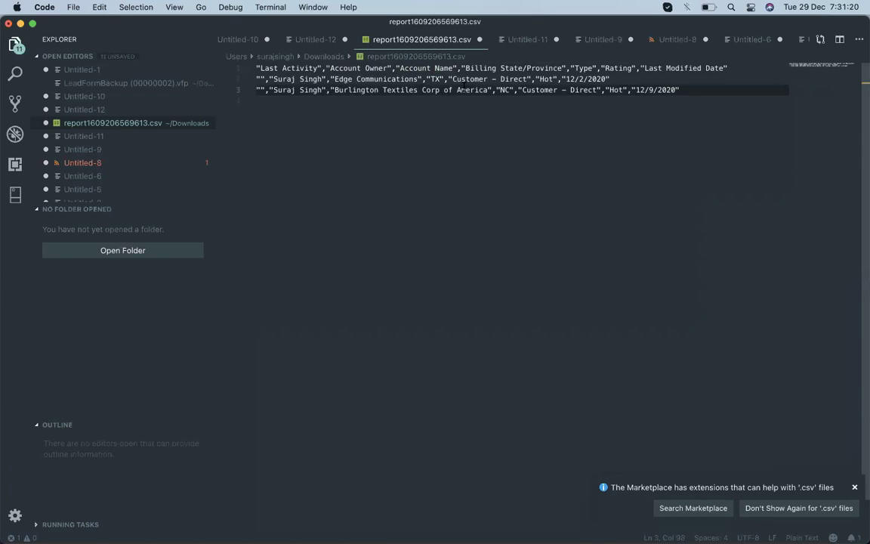
Step: Change the two remaining records' billing states to TX-Update and NC-Update, and save the CSV file
click(443, 78)
text(-Update)
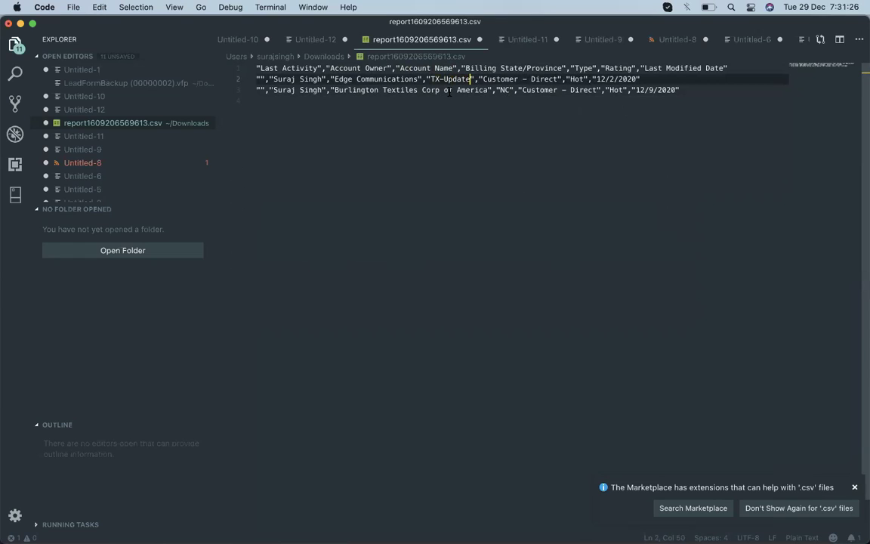
click(508, 90)
text(-Update)
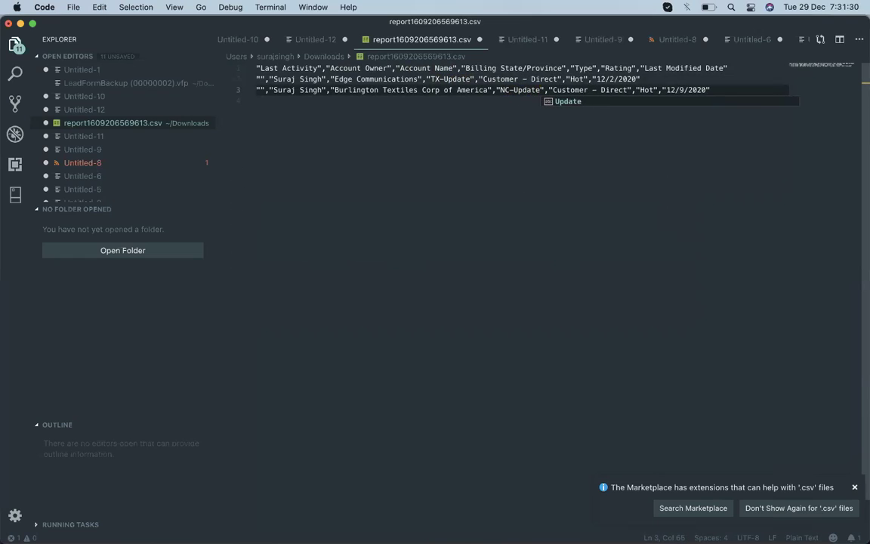
click(481, 162)
key(cmd+s)
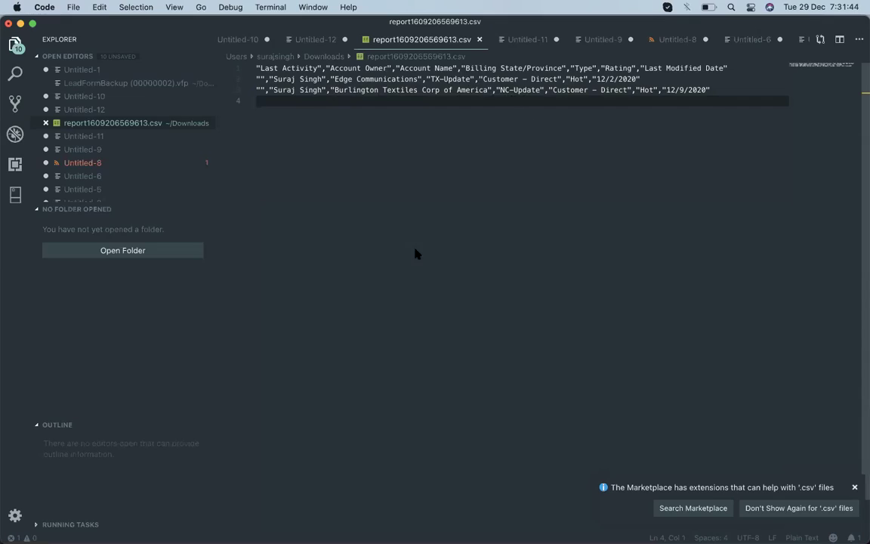
Step: Switch to the Data Import Wizard in Chrome and review the account matching, contact matching and workflow trigger options for updating existing records
key(ctrl+Up)
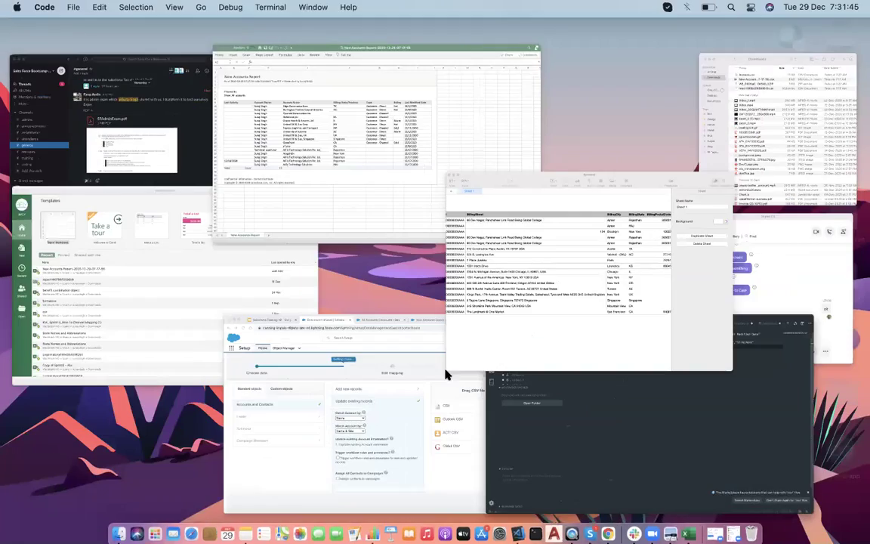
key(ctrl+Up)
click(576, 286)
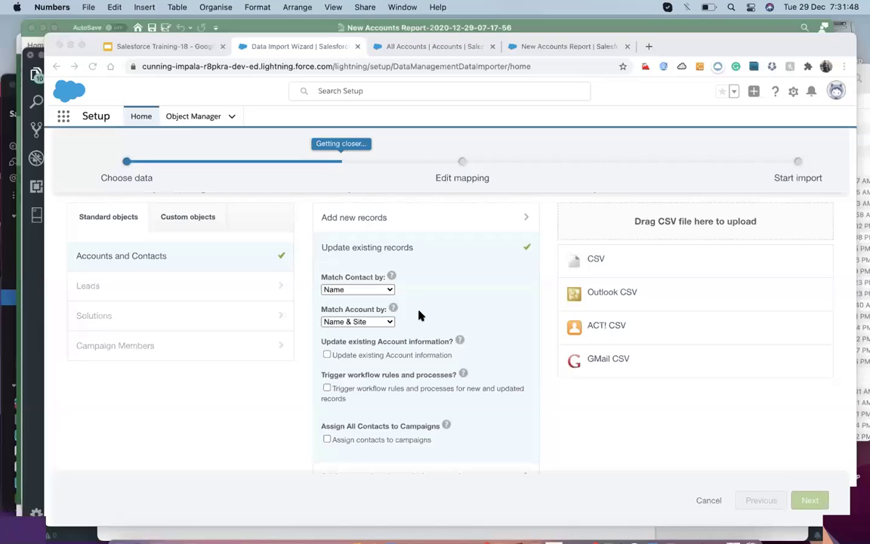
scroll(406, 333, down, 1)
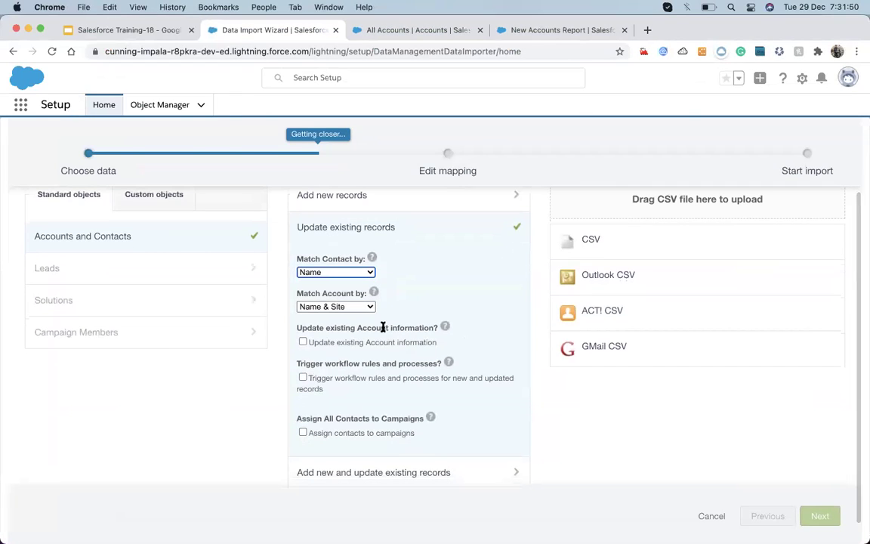
click(329, 307)
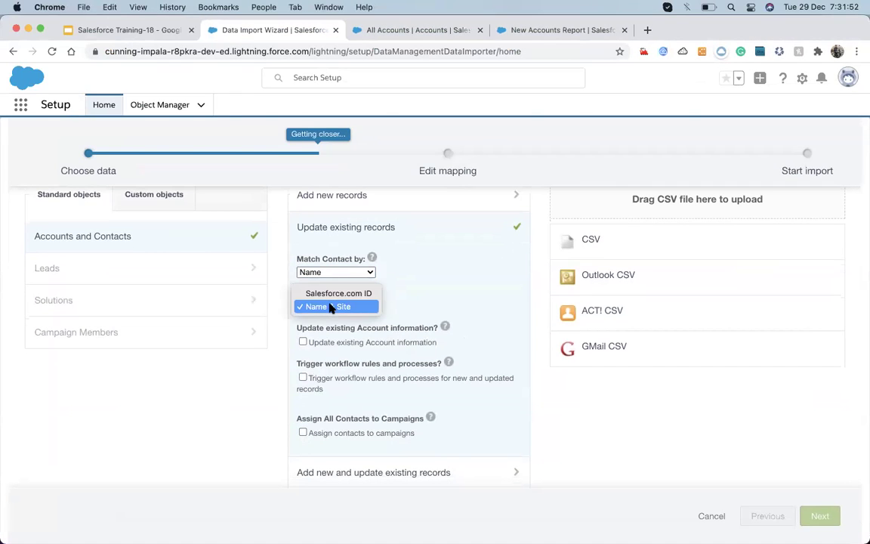
click(330, 306)
click(330, 272)
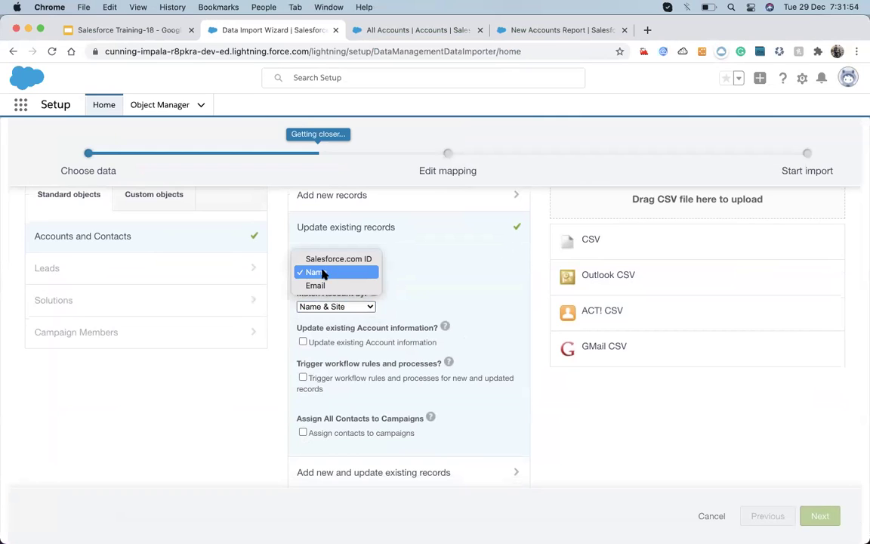
click(337, 276)
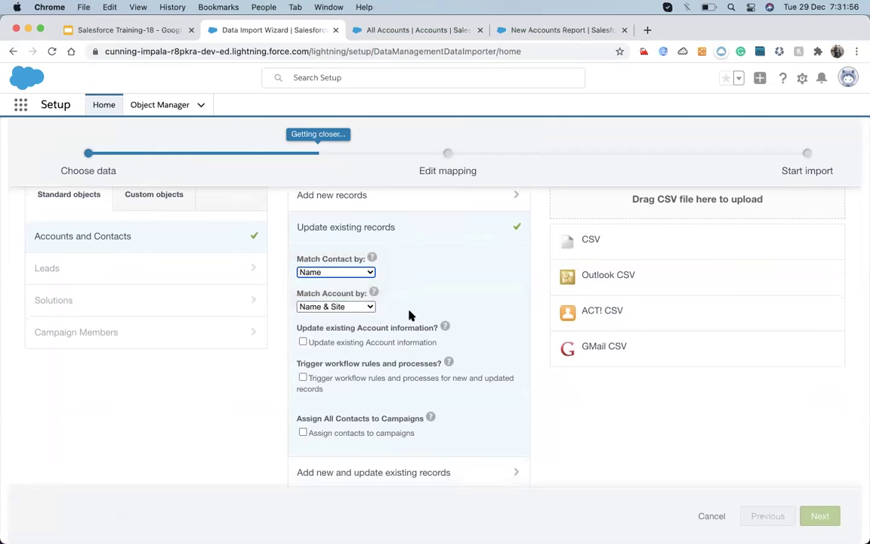
scroll(410, 311, down, 1)
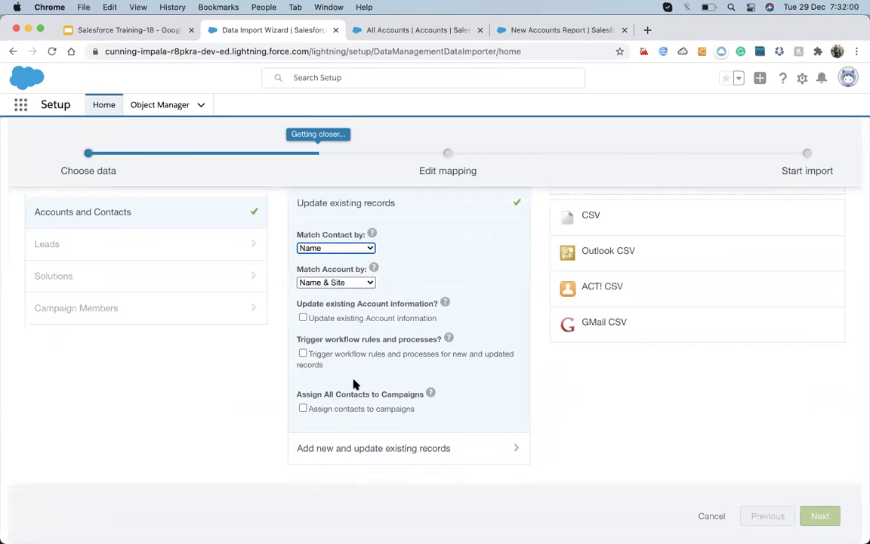
scroll(354, 384, down, 1)
drag(299, 341, 345, 342)
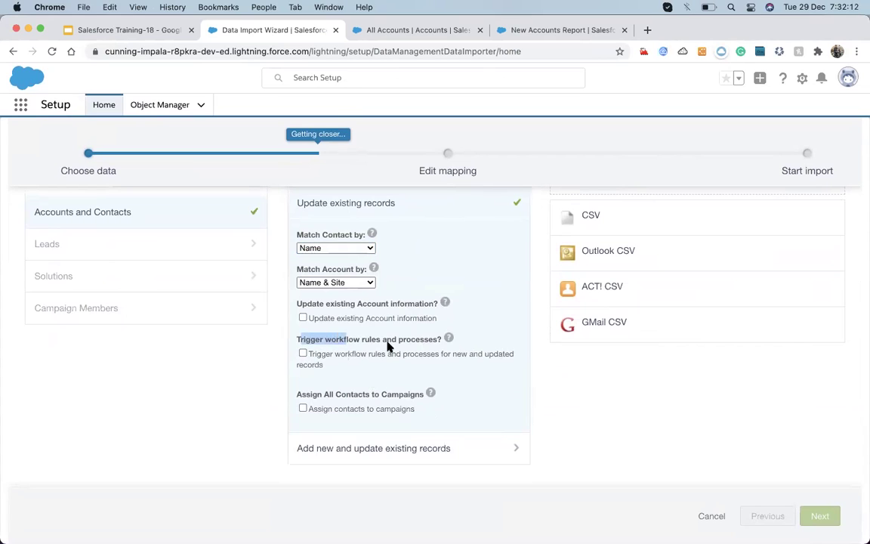
mouse_move(448, 341)
Step: Choose CSV as the data source, load report1609206569613.csv from Downloads, and continue to the field mapping
scroll(451, 364, up, 2)
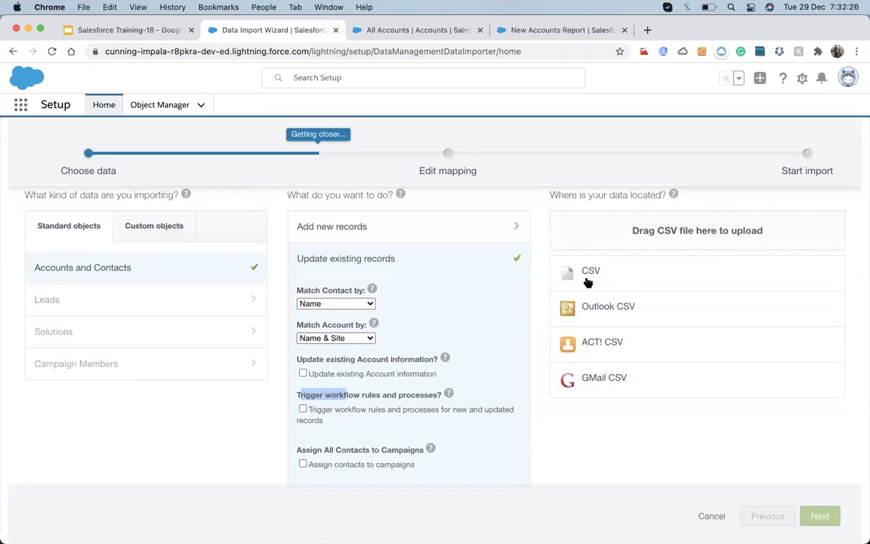
click(590, 280)
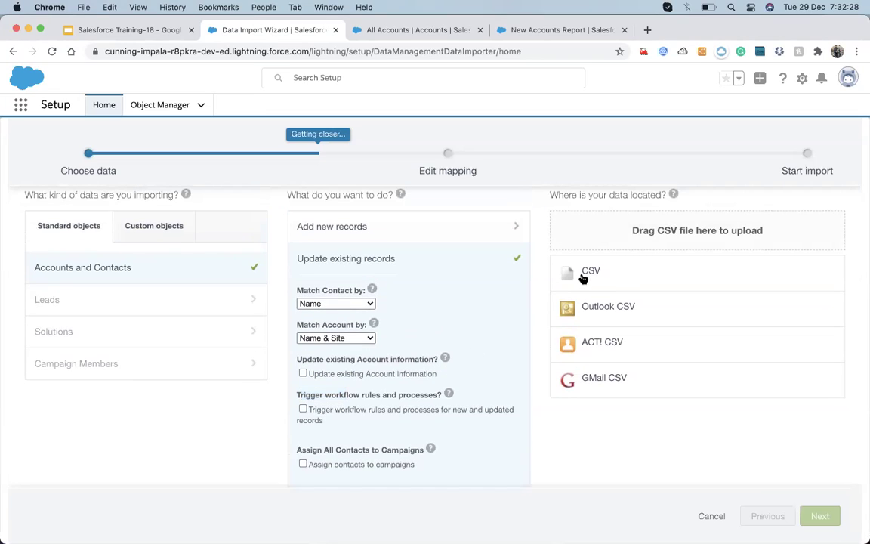
click(567, 277)
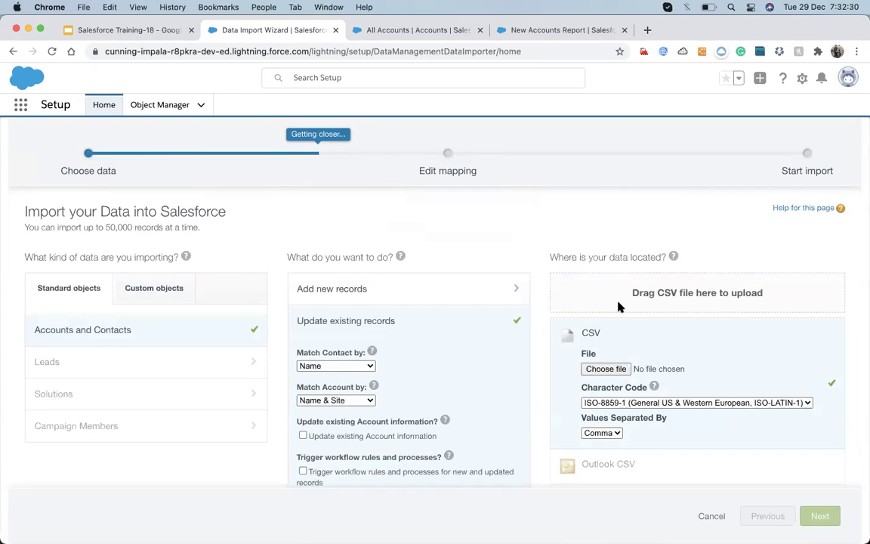
scroll(621, 307, down, 3)
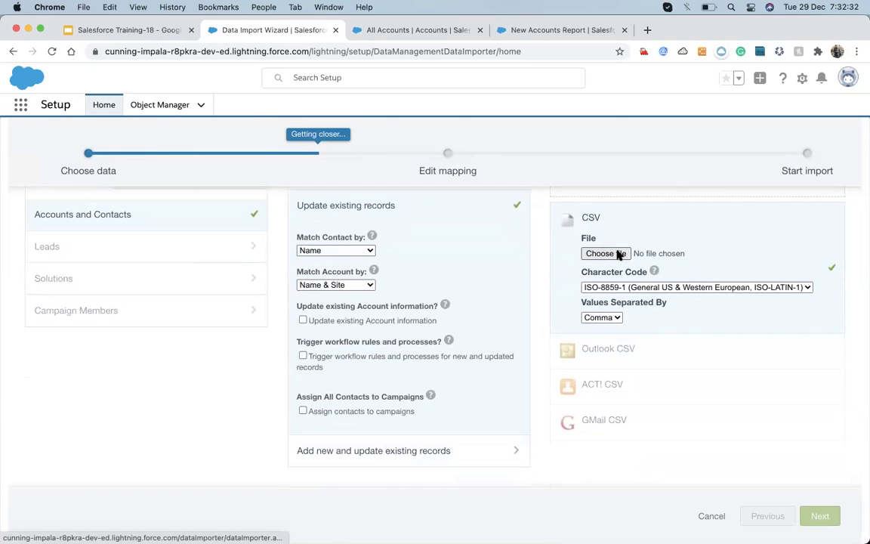
click(617, 256)
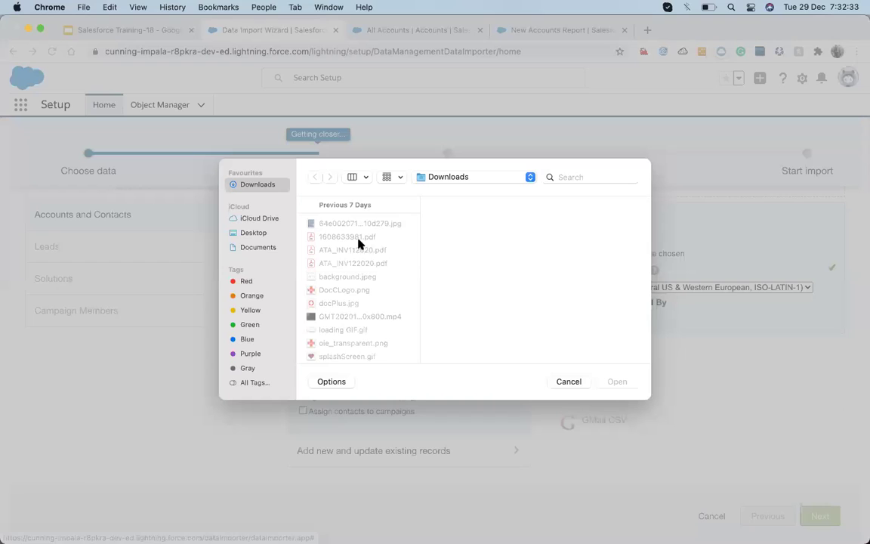
click(249, 247)
click(261, 185)
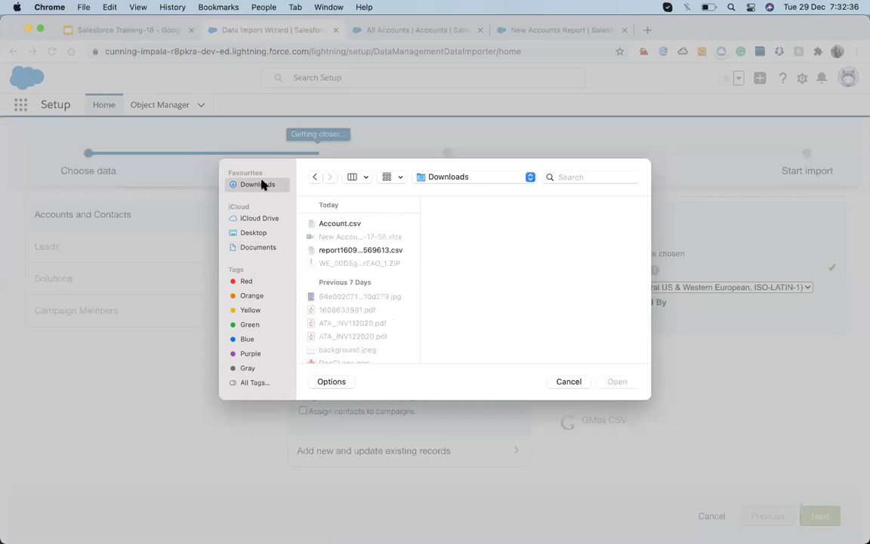
double_click(333, 250)
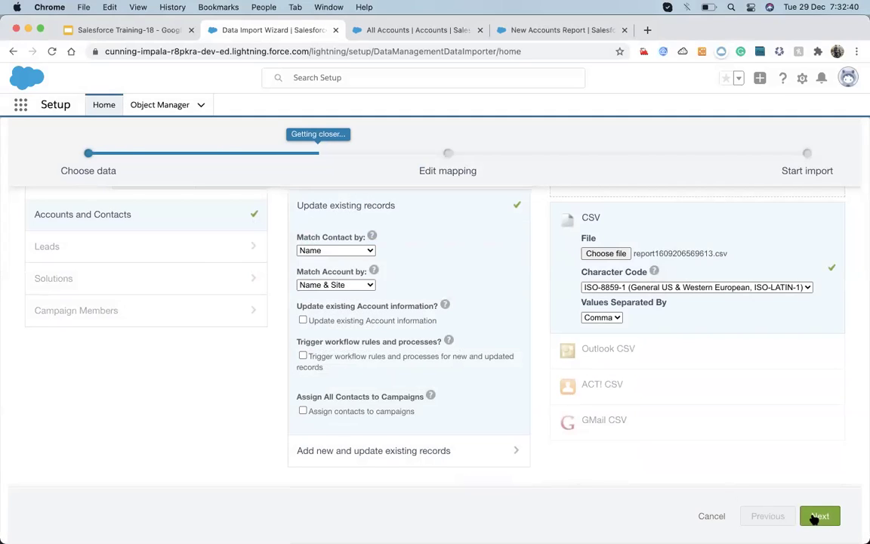
click(819, 516)
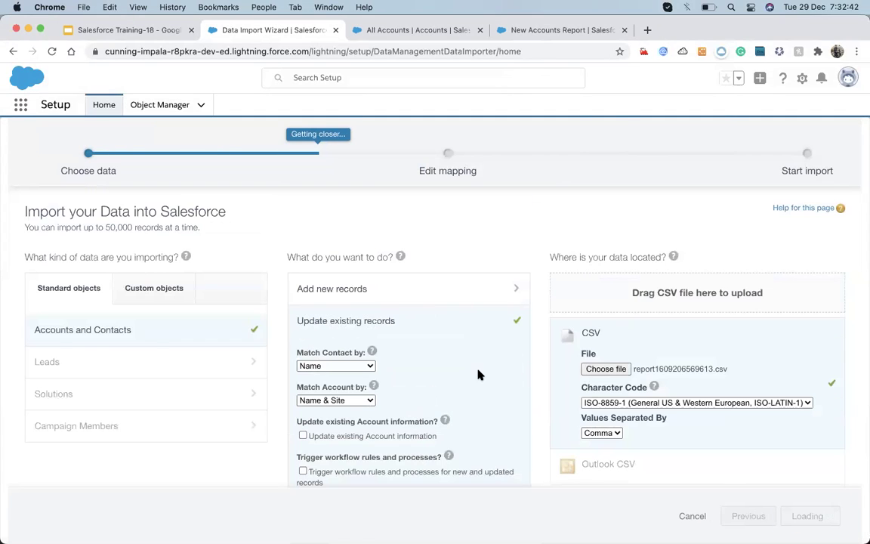
Step: Compare the automatic field mappings with the column headers of report1609206569613.csv in VS Code, and return to the import wizard in Chrome
scroll(143, 276, up, 2)
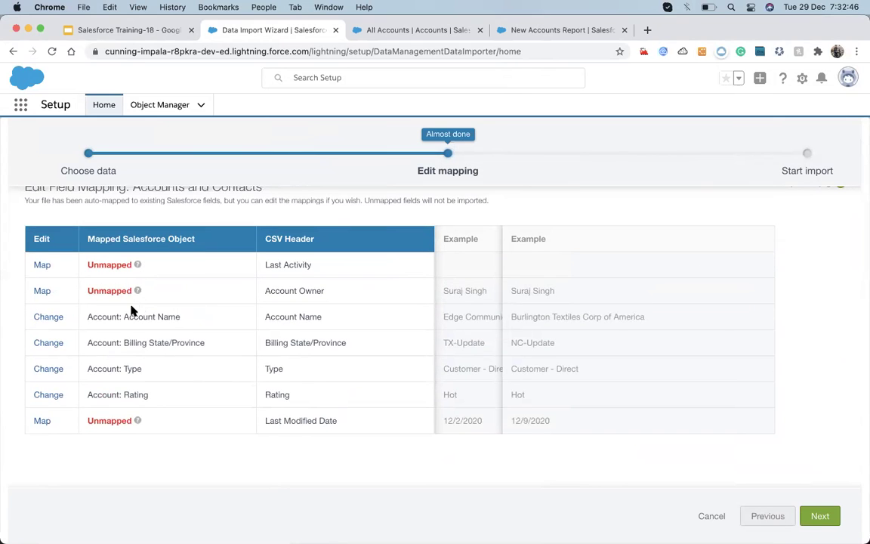
scroll(134, 337, down, 2)
scroll(136, 333, up, 1)
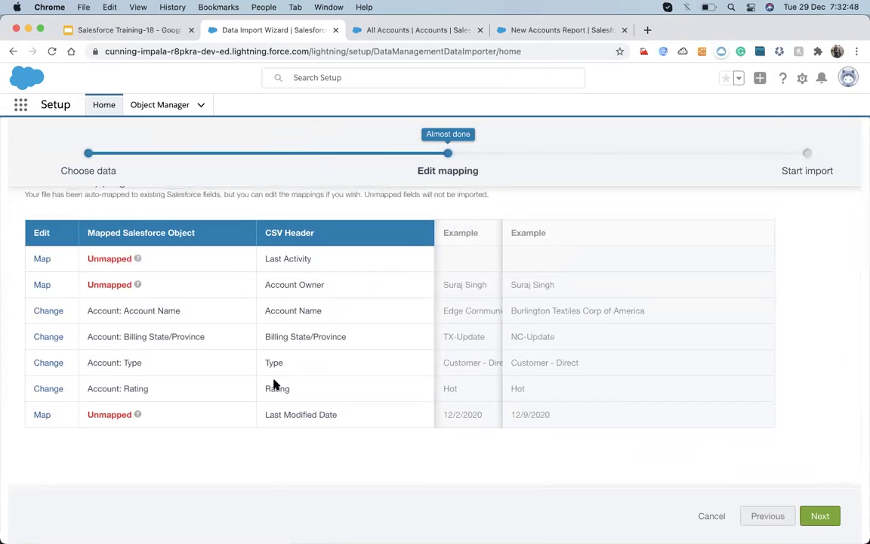
scroll(299, 398, down, 1)
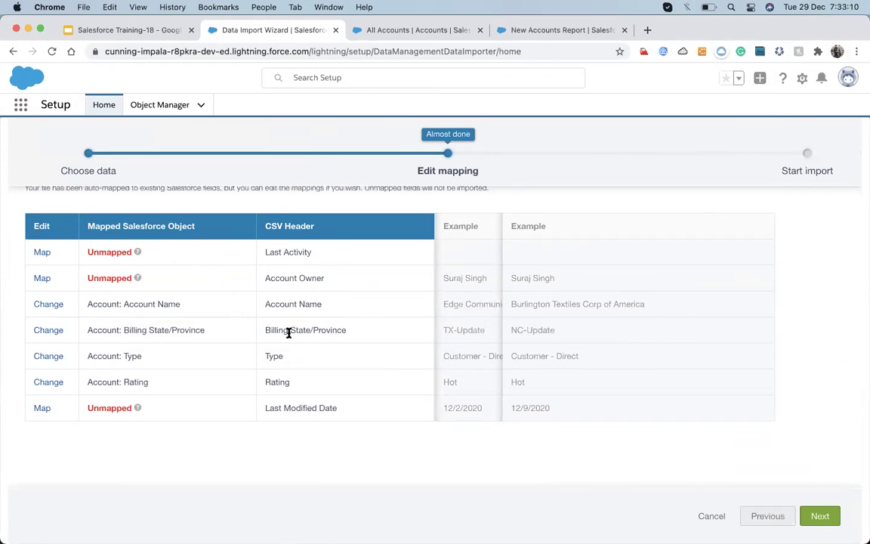
key(ctrl+Up)
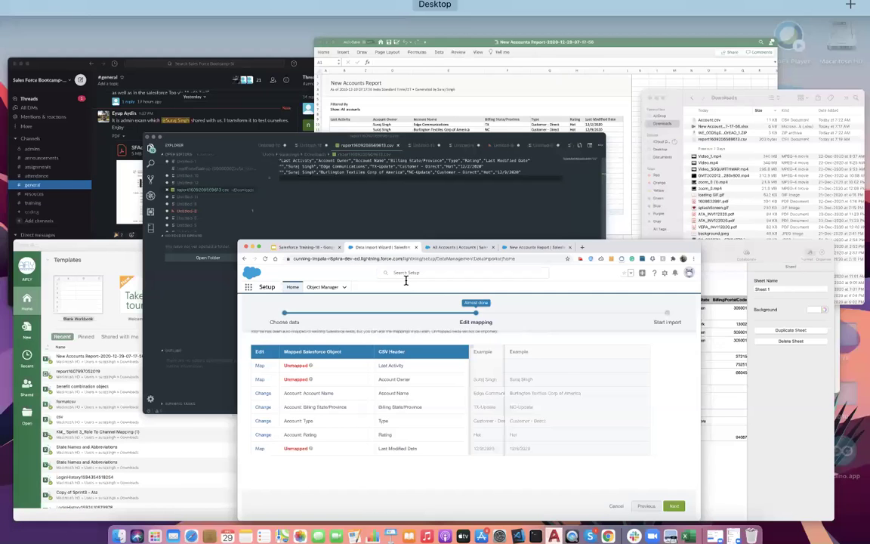
click(406, 280)
double_click(502, 71)
double_click(444, 68)
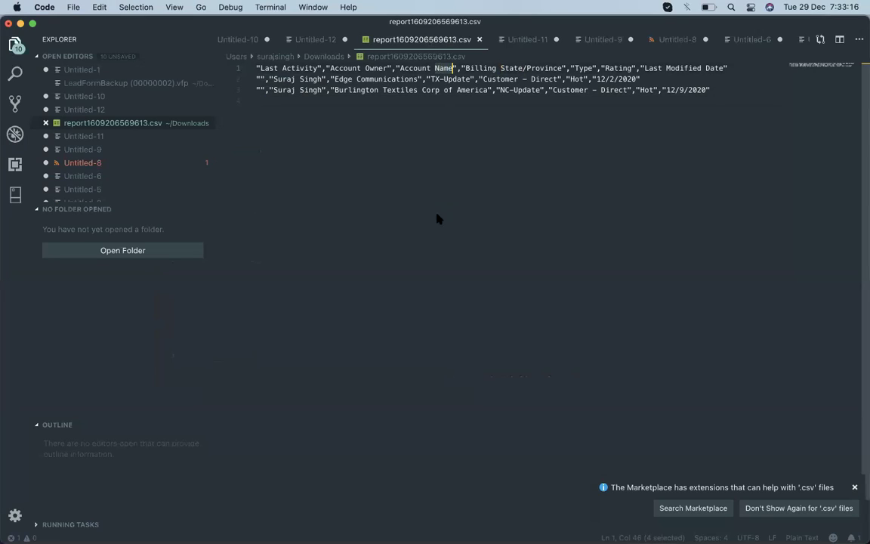
key(ctrl+Up)
click(311, 466)
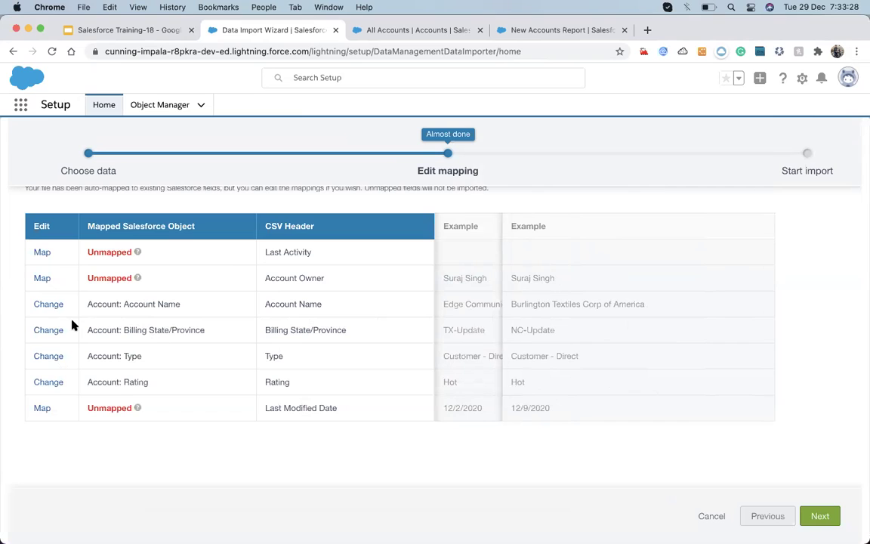
Step: Map the Account Name column to the Account: Parent Account field in addition to Account: Account Name
click(53, 305)
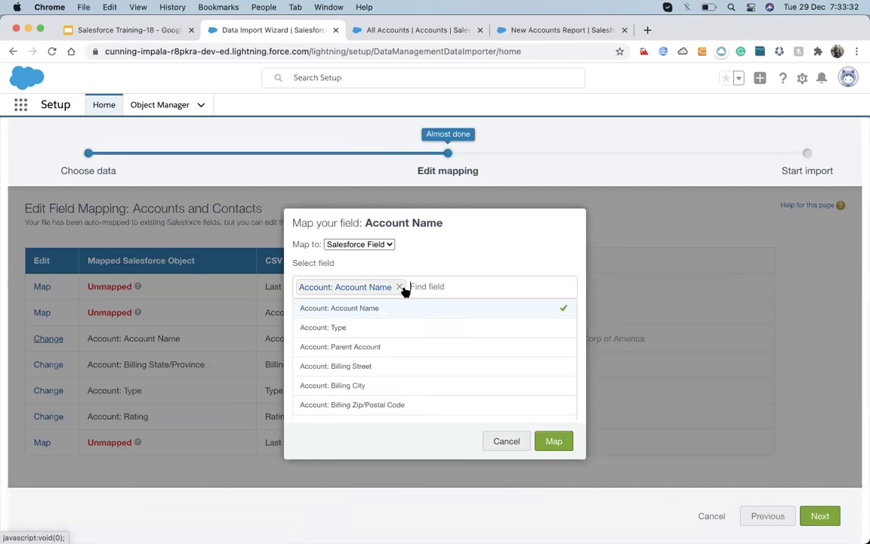
click(366, 349)
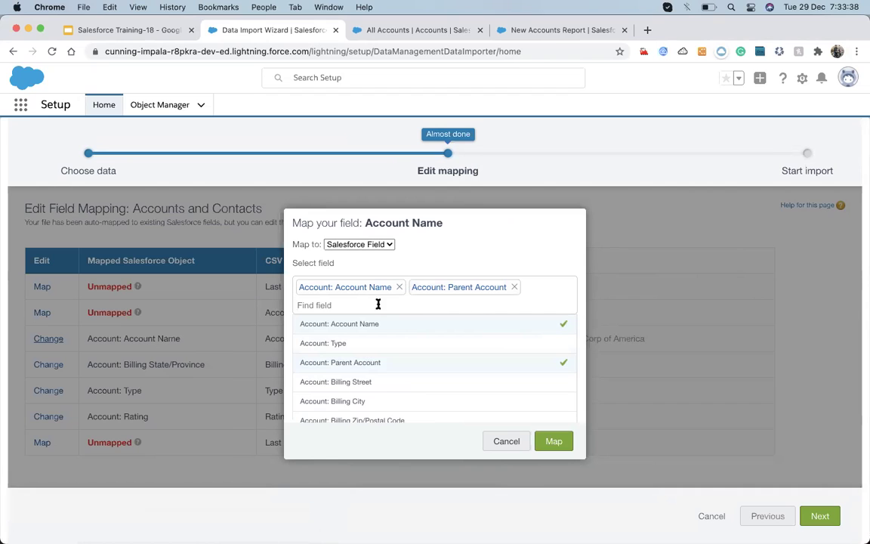
click(550, 441)
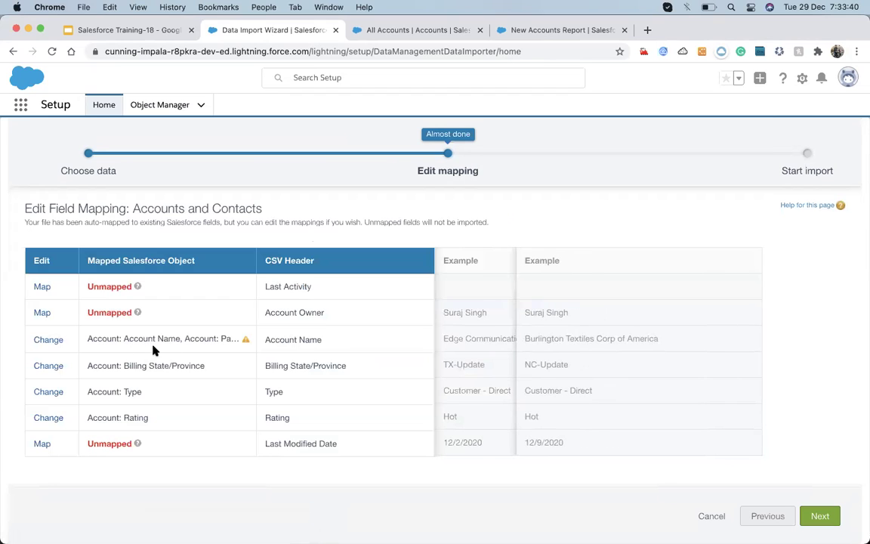
mouse_move(245, 342)
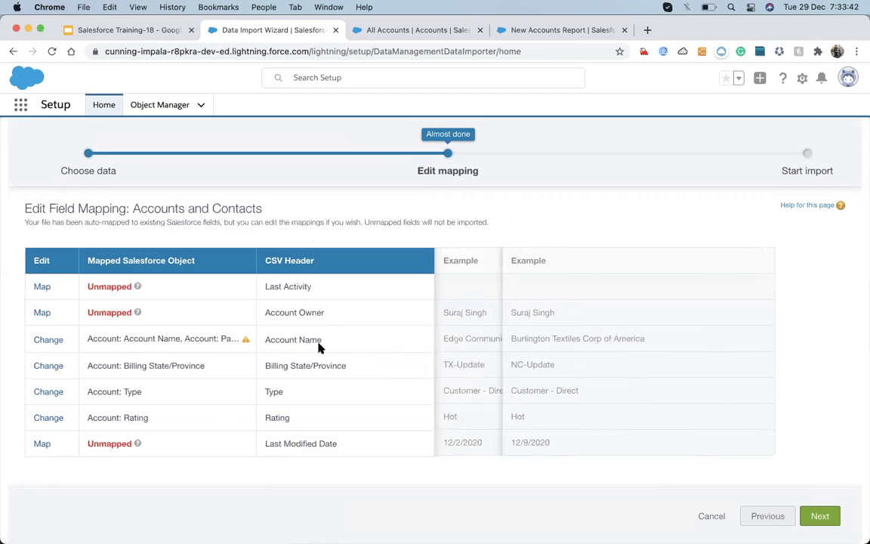
Step: Remove Account: Parent Account from the Account Name column's mapping and apply the mapping
click(44, 341)
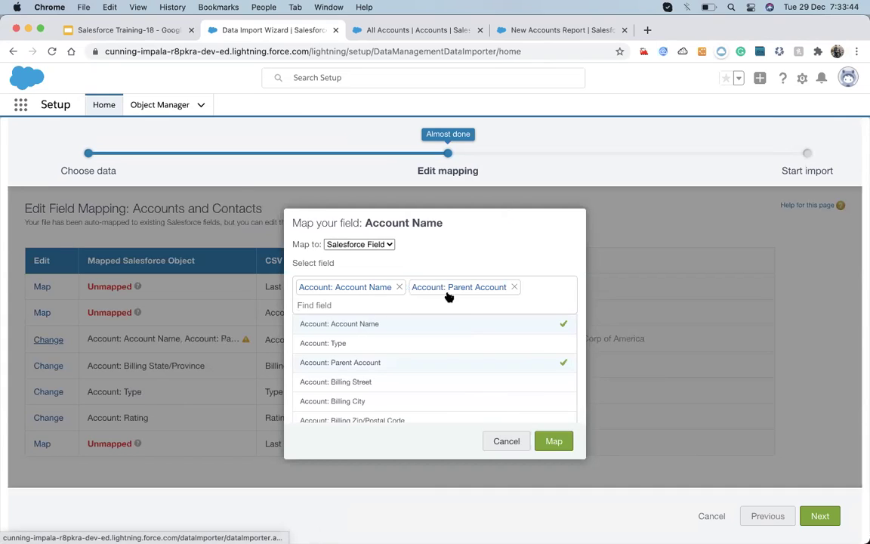
click(514, 286)
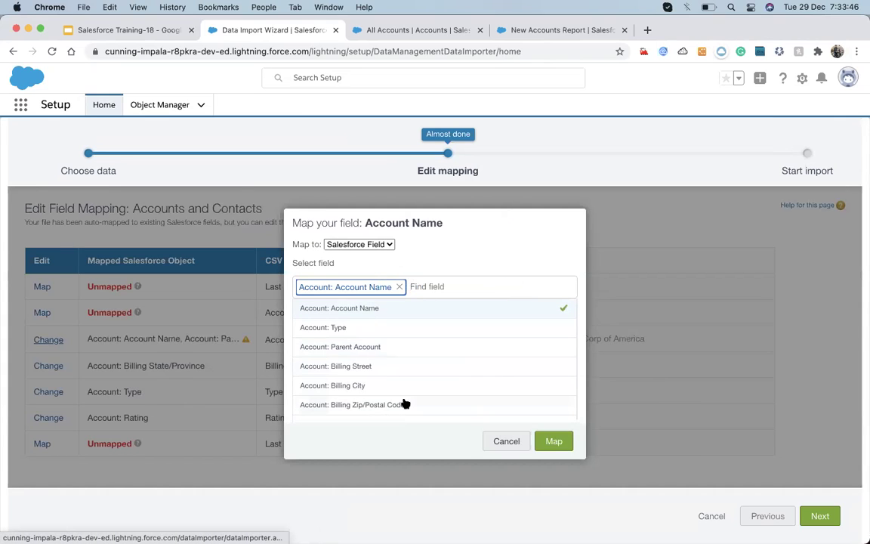
scroll(405, 402, down, 10)
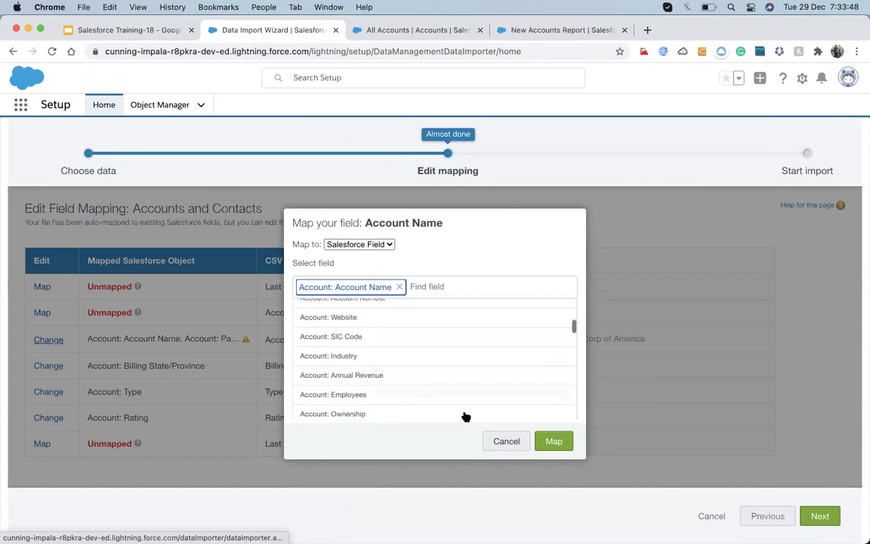
click(554, 441)
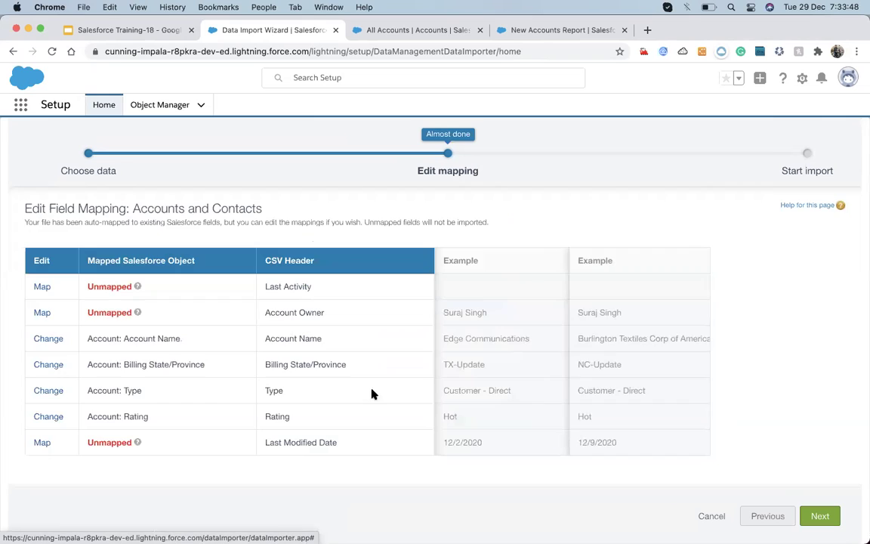
Step: Accept the field mapping, start the import, and open its bulk data load job page
click(806, 514)
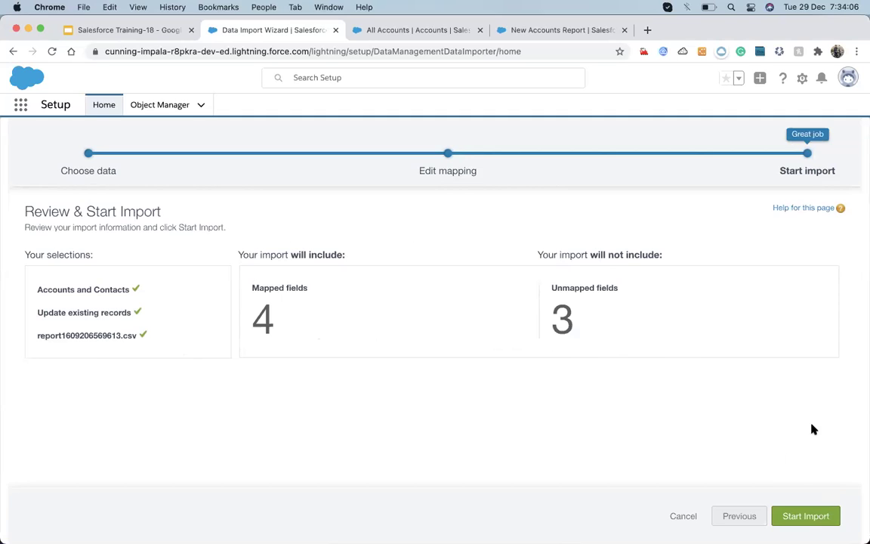
click(811, 516)
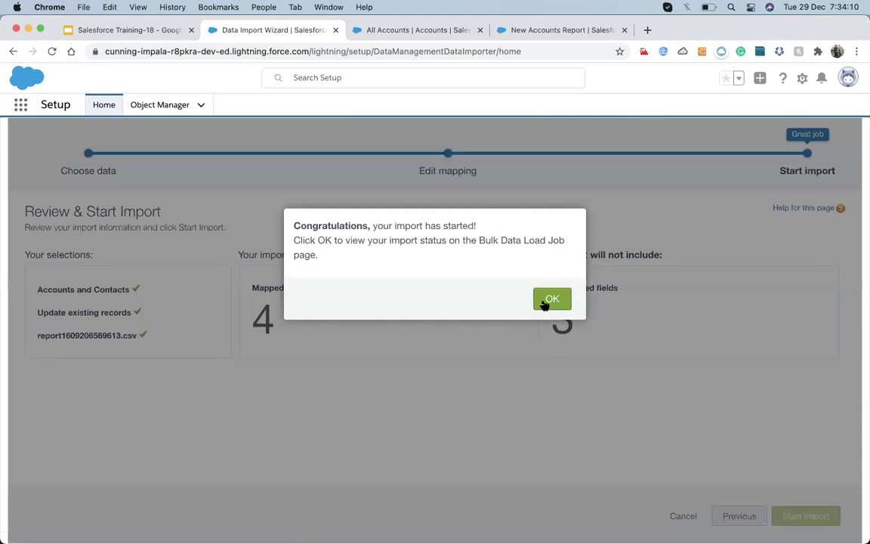
click(545, 302)
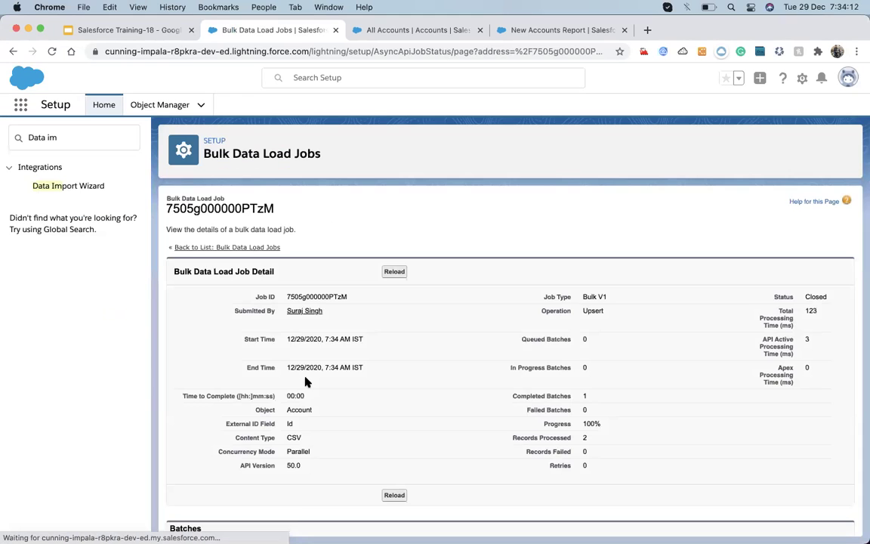
Step: Check the import batch's processing status in the bulk data load job details
scroll(305, 381, down, 2)
scroll(384, 380, down, 1)
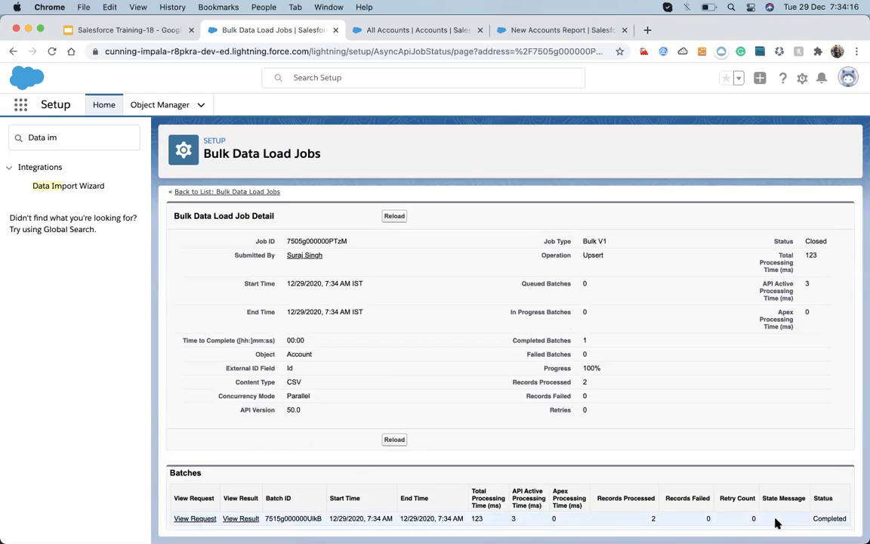
double_click(824, 518)
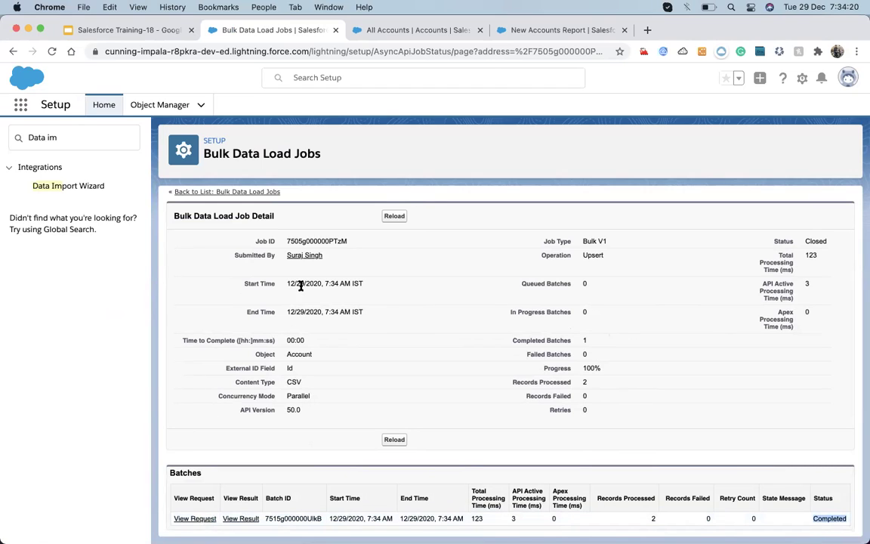
Step: Open the import batch's result file, check the outcome for each record, and close the spreadsheet windows
click(240, 518)
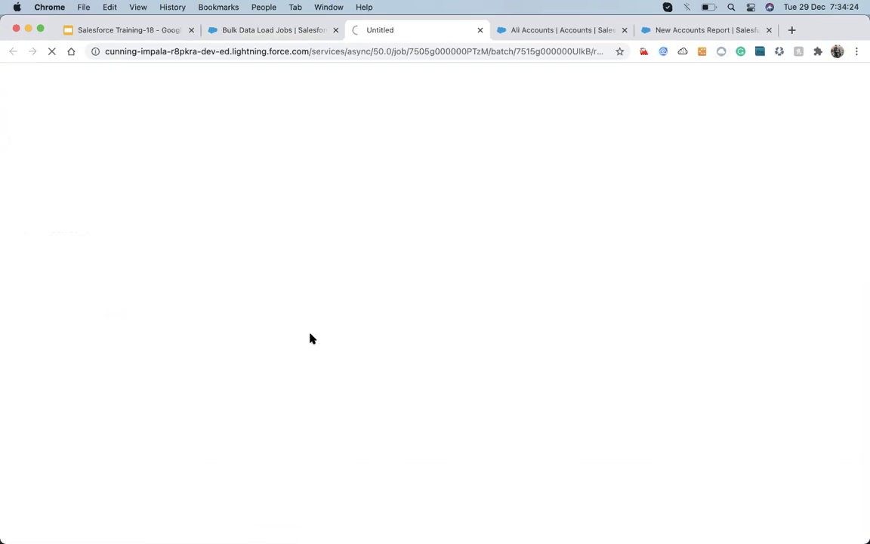
click(42, 526)
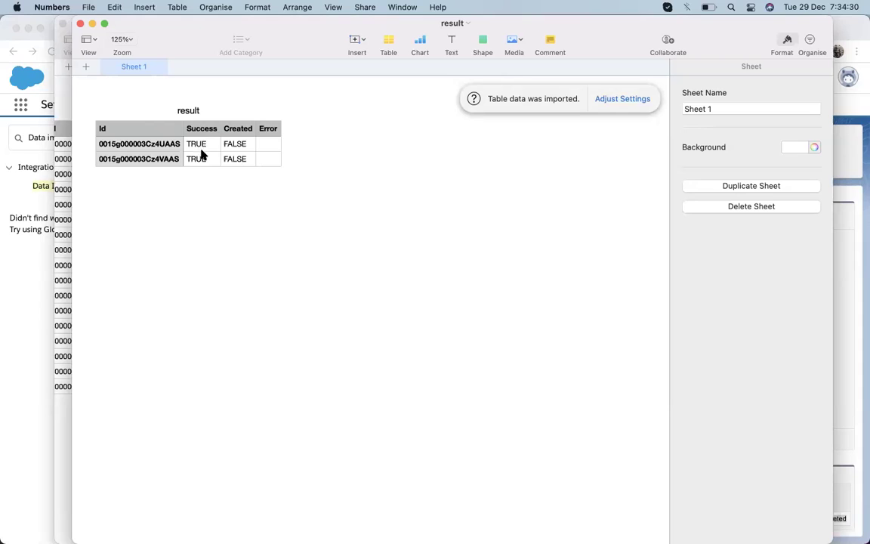
click(82, 24)
click(60, 24)
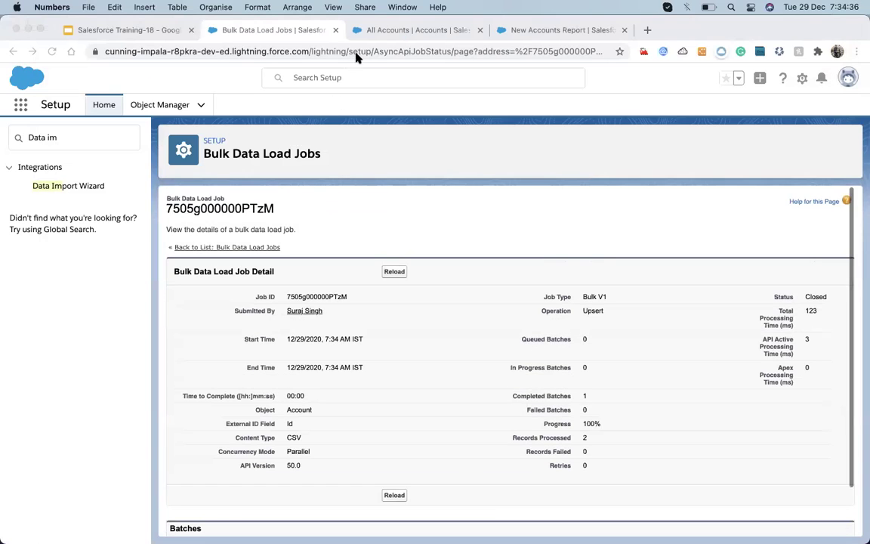
Step: Compare the All Accounts list with the edited account rows in report1609206569613.csv, and return to the list
click(340, 29)
key(ctrl+Tab)
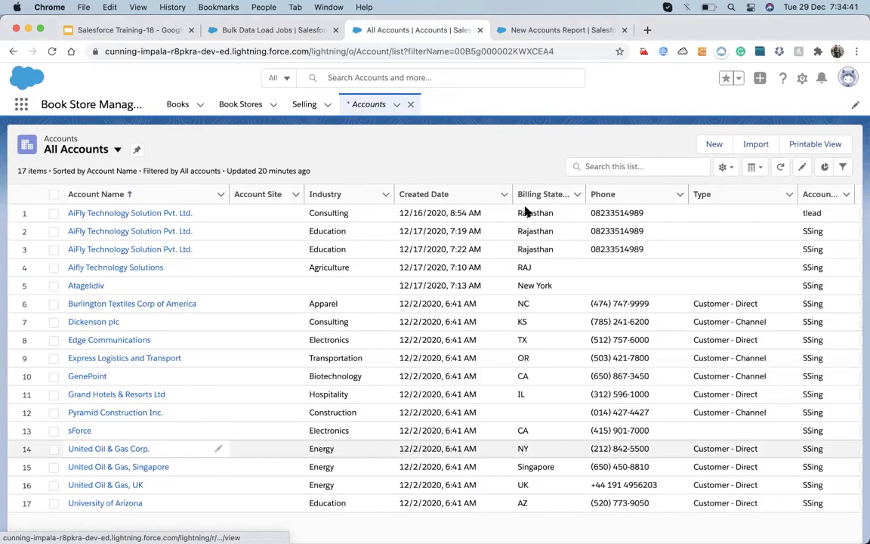
key(ctrl+Up)
click(618, 387)
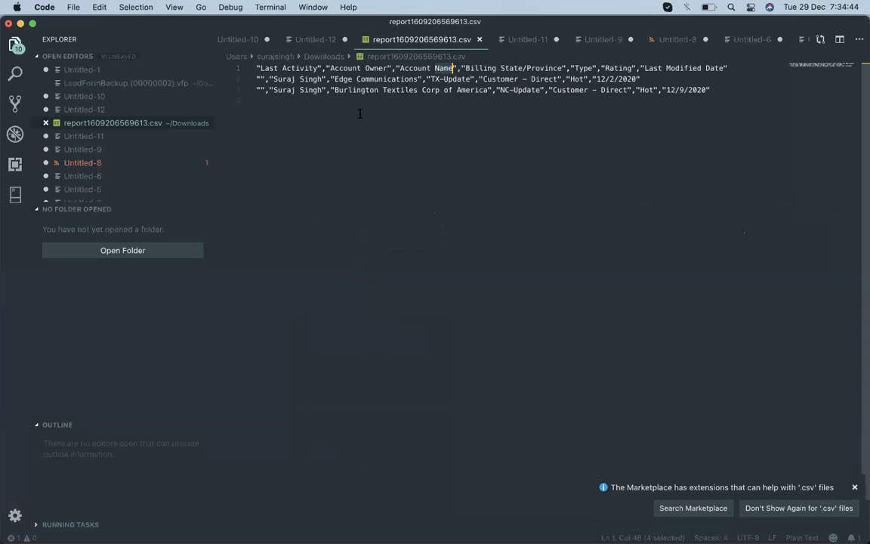
key(ctrl+Up)
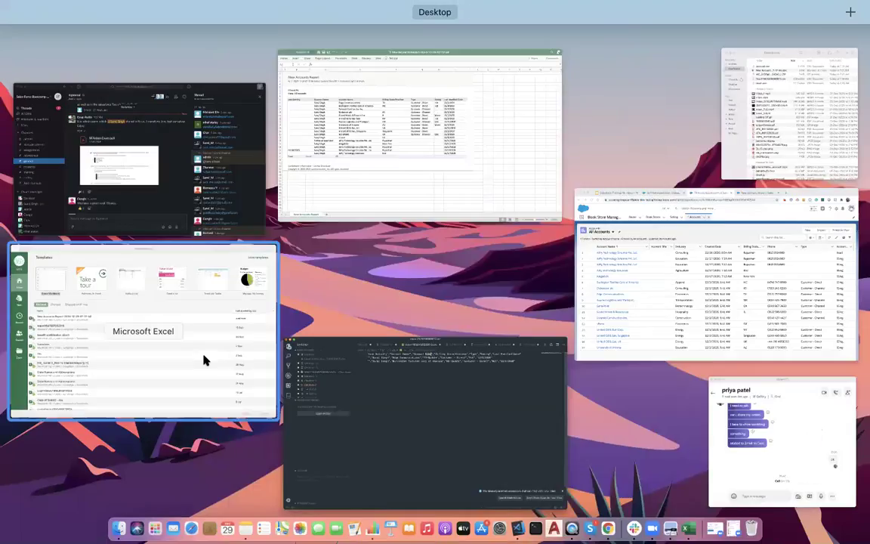
click(208, 359)
key(ctrl+Up)
click(650, 240)
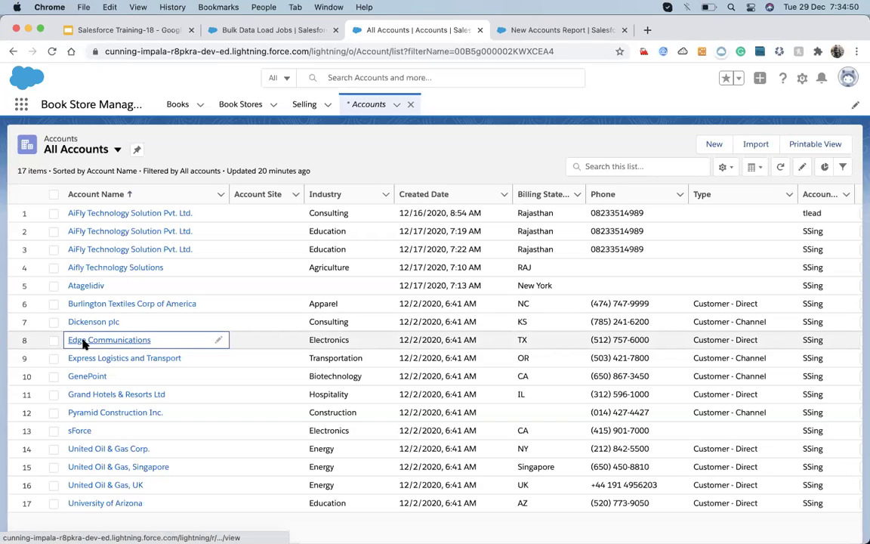
Step: Examine the Edge Communications account's details for the imported changes, and return to the All Accounts list view
click(85, 341)
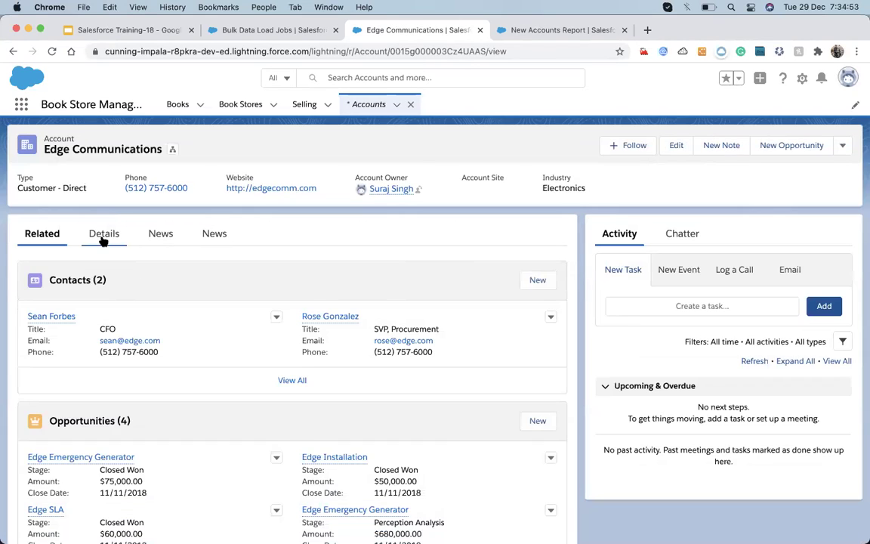
click(103, 235)
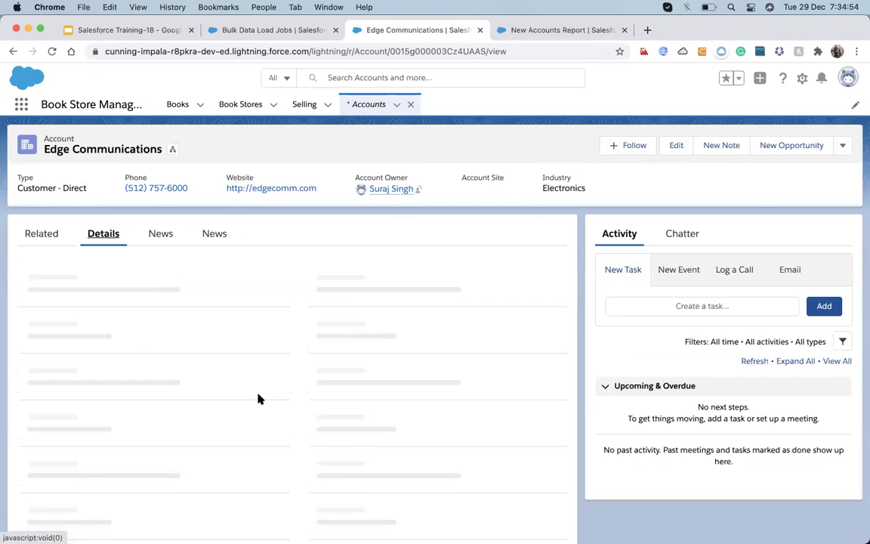
scroll(252, 393, down, 3)
scroll(248, 391, down, 3)
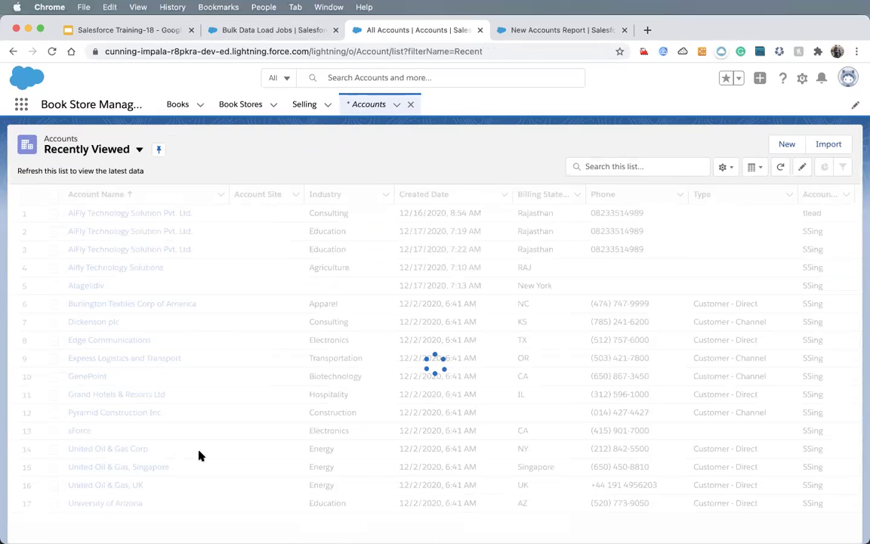
click(105, 148)
click(91, 192)
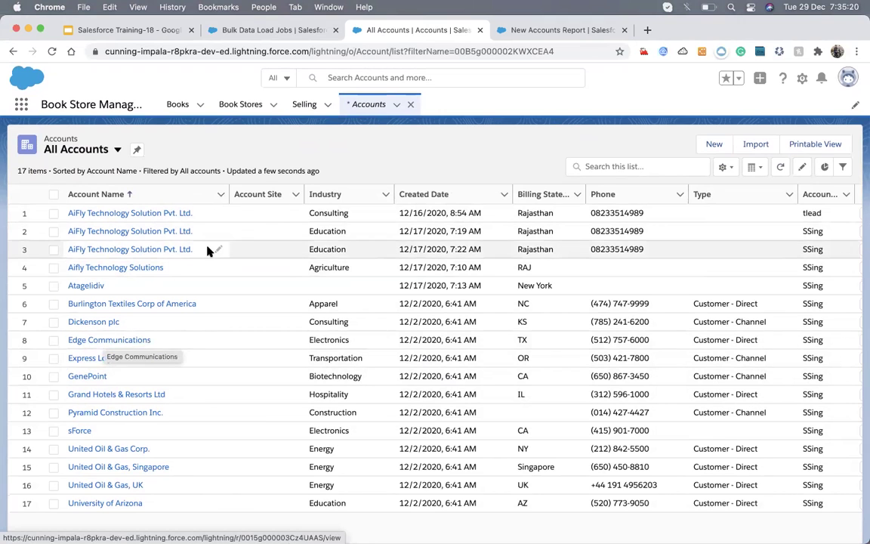
Step: Find the Contacts object by searching the available items and show its All Contacts list view
click(22, 106)
text(con)
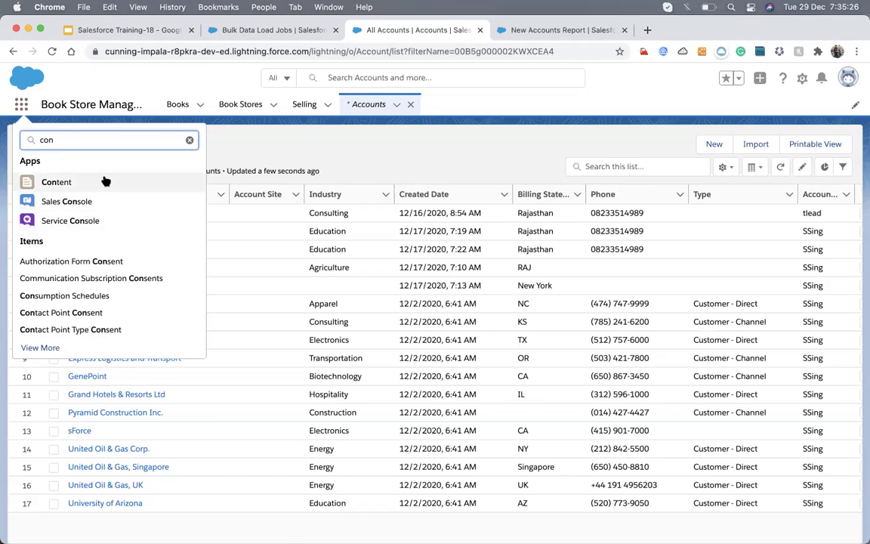
text(tac)
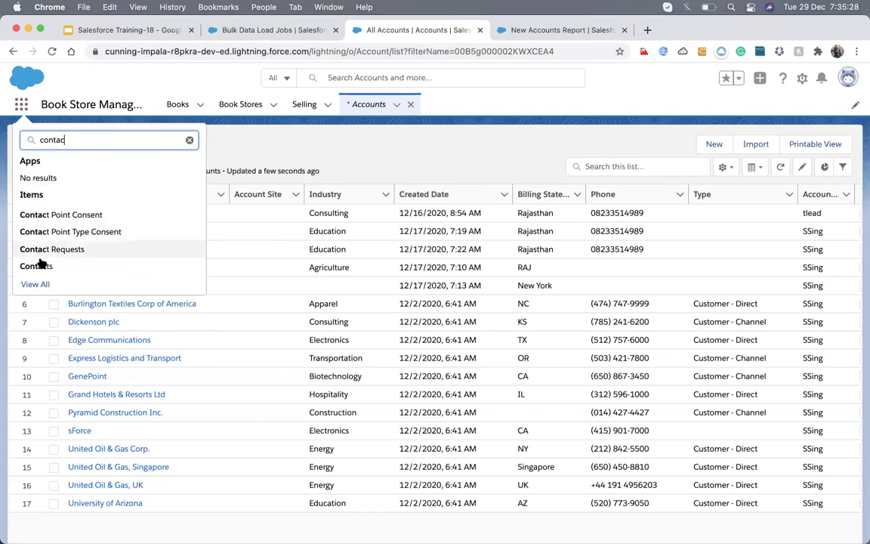
click(18, 265)
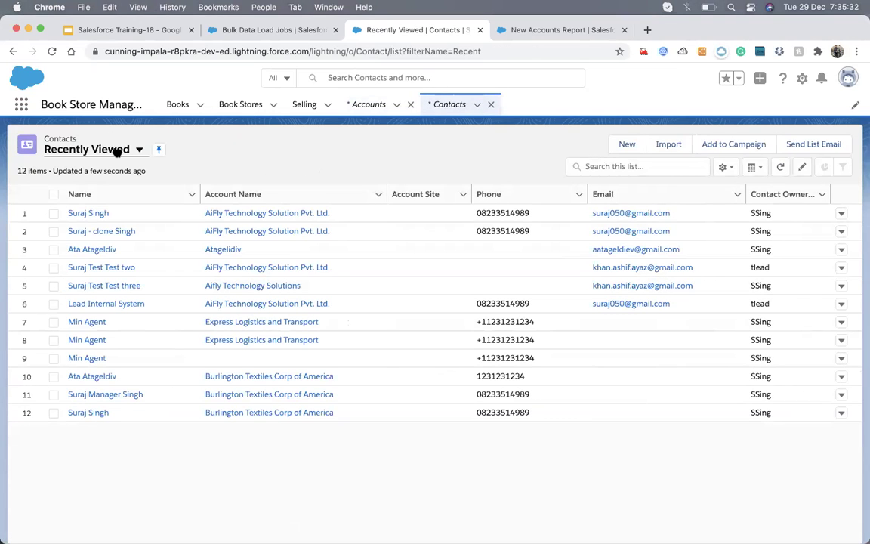
click(116, 150)
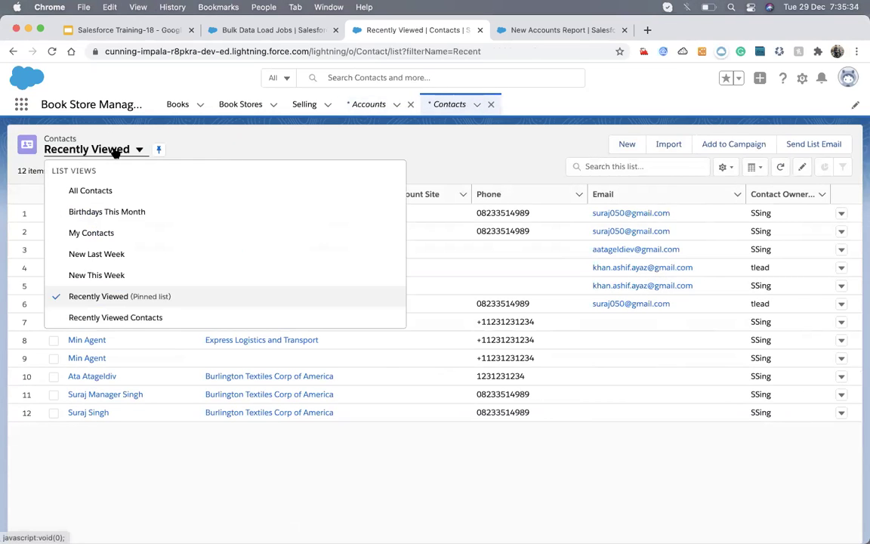
click(92, 193)
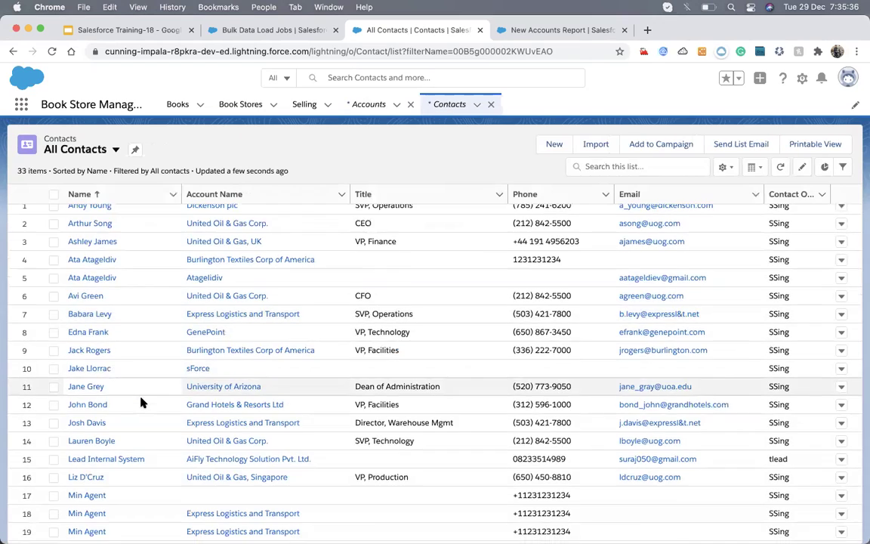
Step: Find the Edge Communications contact with the title CFO in the list and examine the contact's details
scroll(136, 378, down, 5)
scroll(140, 403, up, 5)
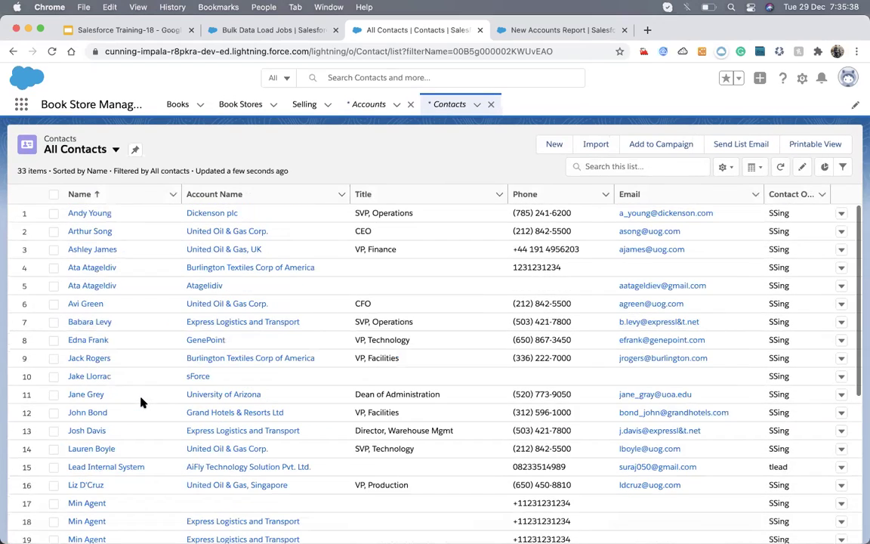
scroll(140, 402, down, 5)
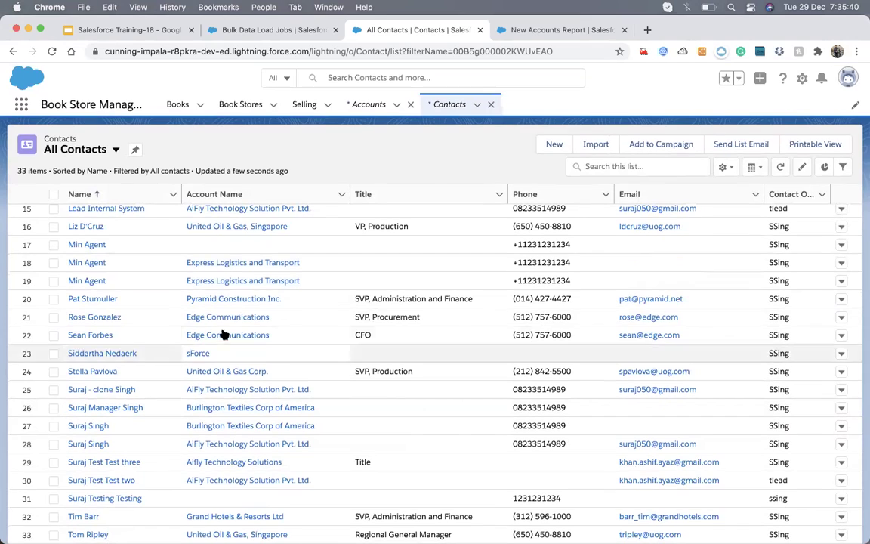
click(112, 338)
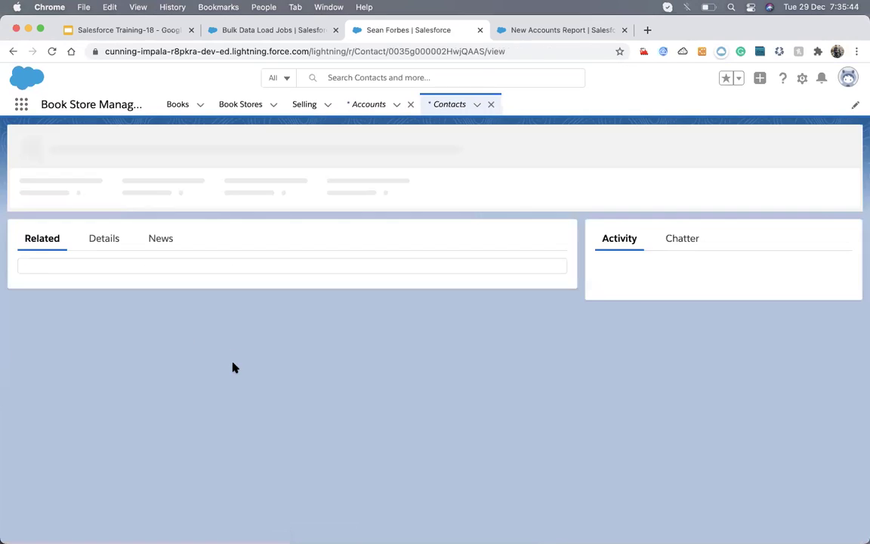
click(102, 235)
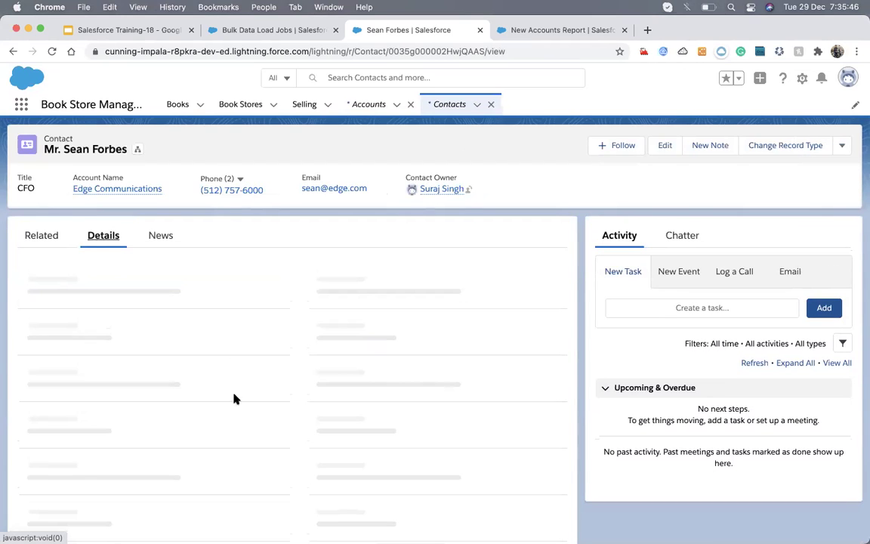
scroll(237, 408, down, 2)
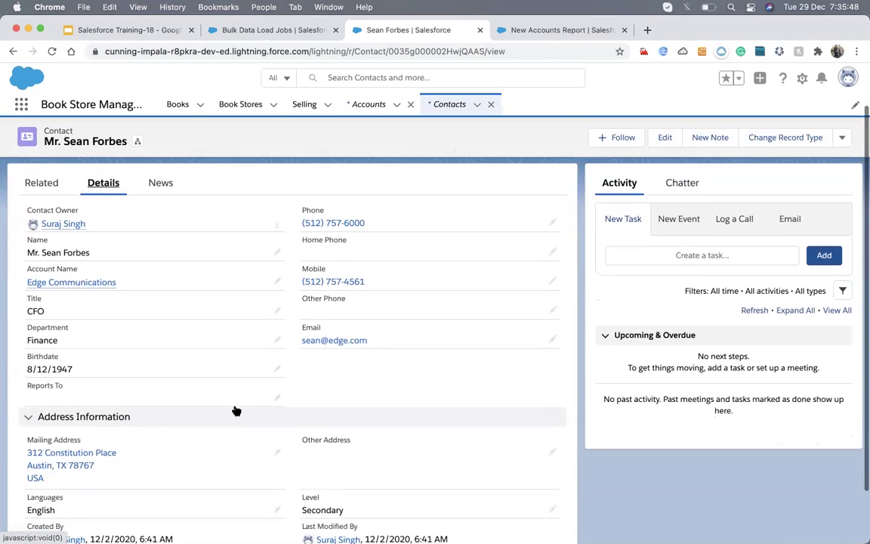
scroll(233, 410, up, 2)
Step: Reopen the Edge Communications account from the recently viewed accounts and examine its address and last-modified details
click(369, 104)
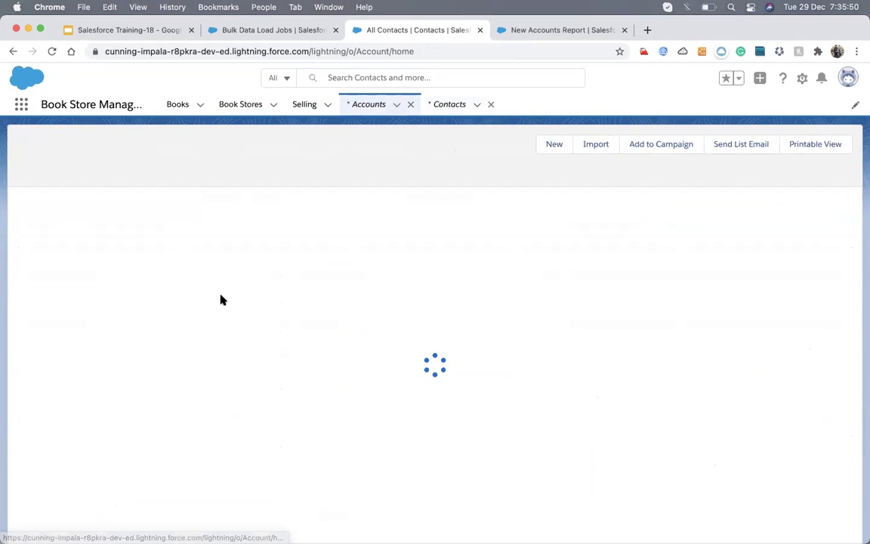
click(107, 214)
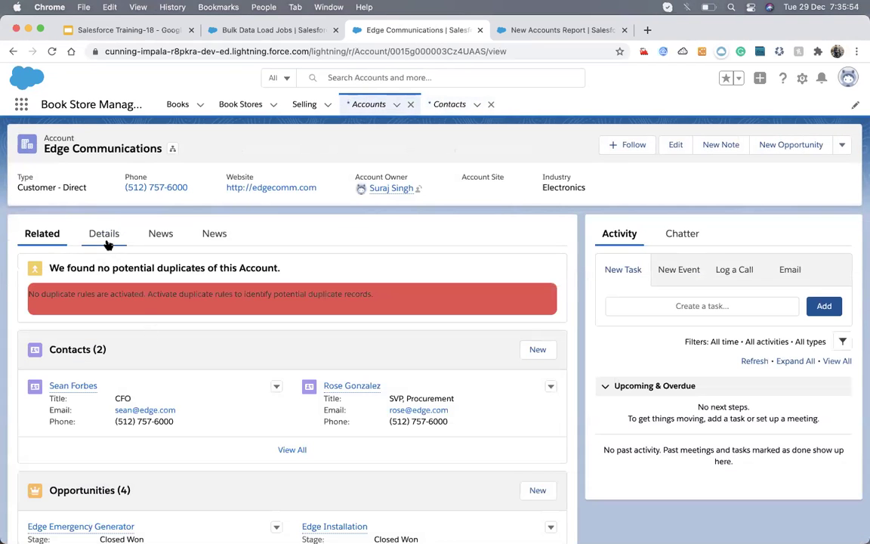
click(103, 235)
scroll(108, 404, down, 5)
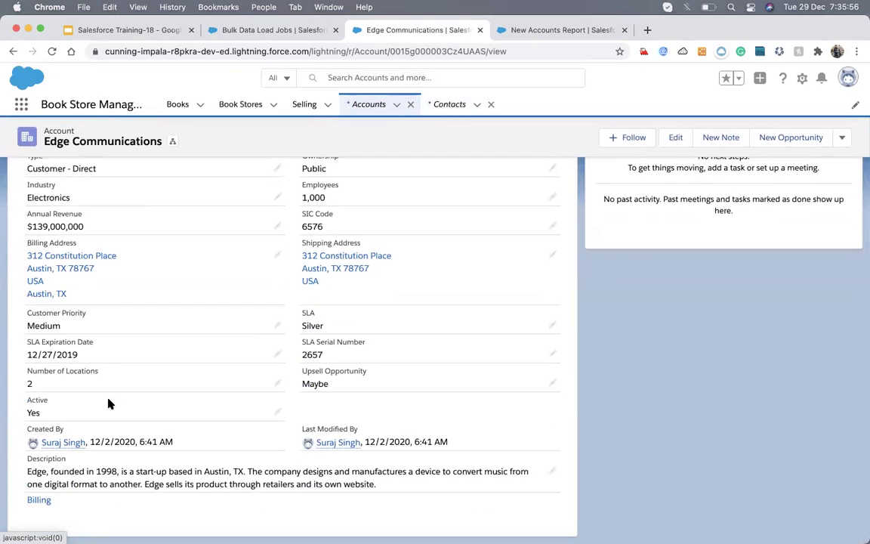
scroll(108, 404, up, 5)
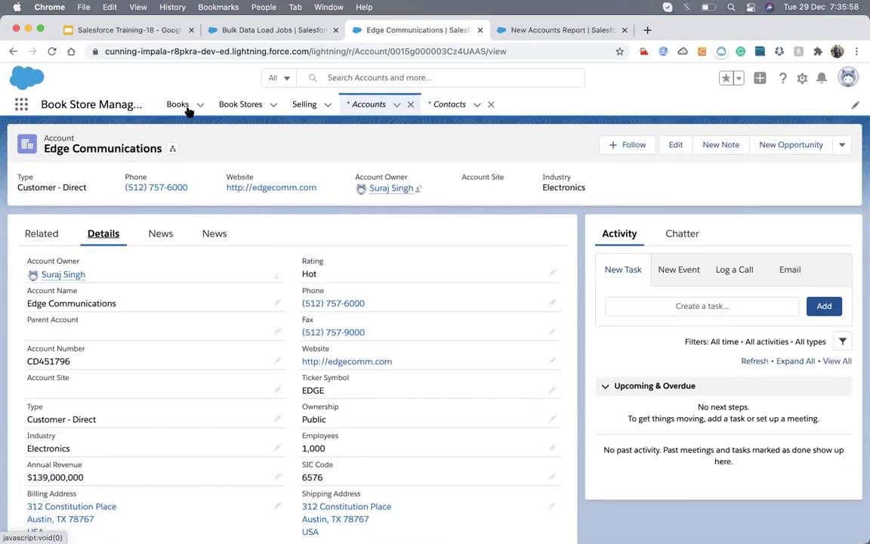
Step: Switch the accounts list to the All Accounts view and pin it as the default list
click(355, 103)
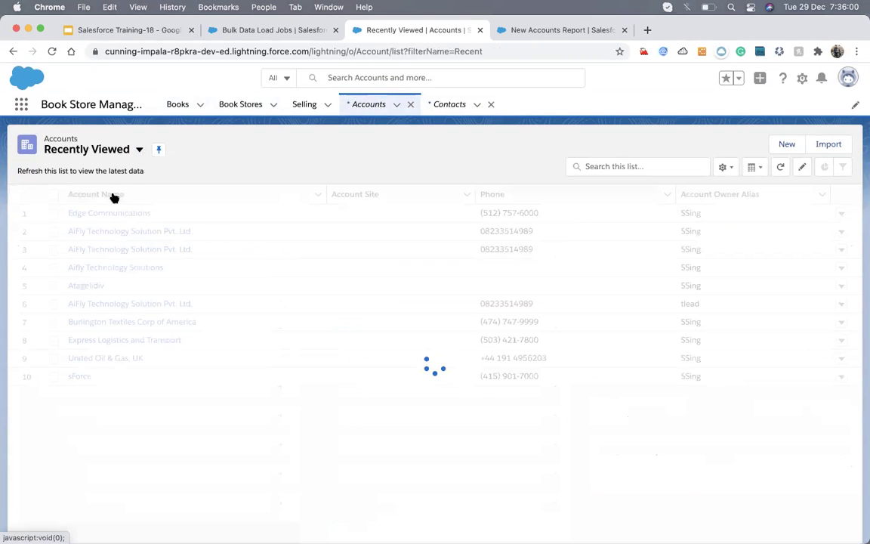
click(88, 149)
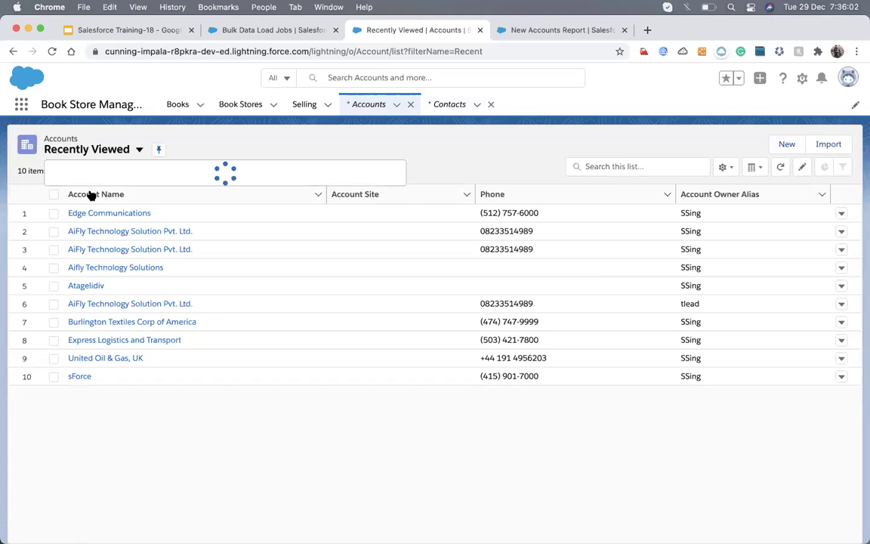
click(76, 188)
click(137, 149)
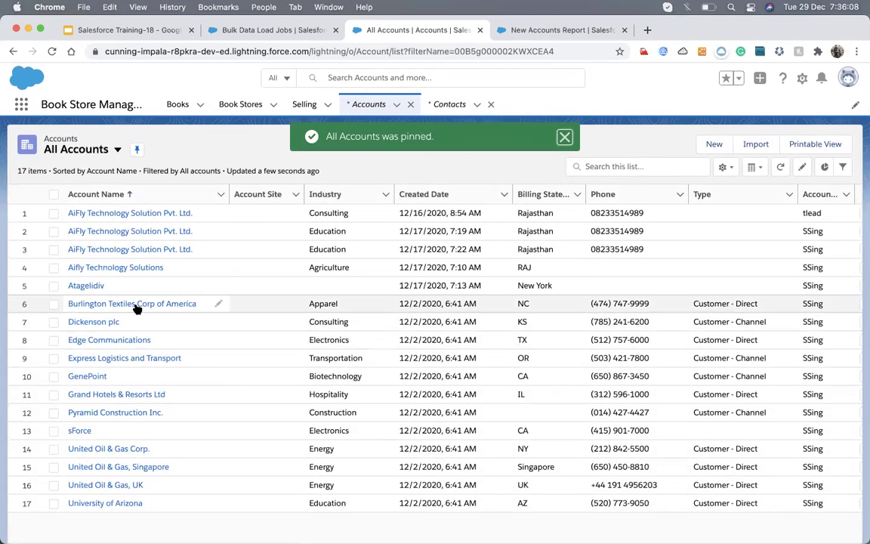
Step: Examine the Burlington Textiles Corp of America account's billing address and last-modified details
click(136, 305)
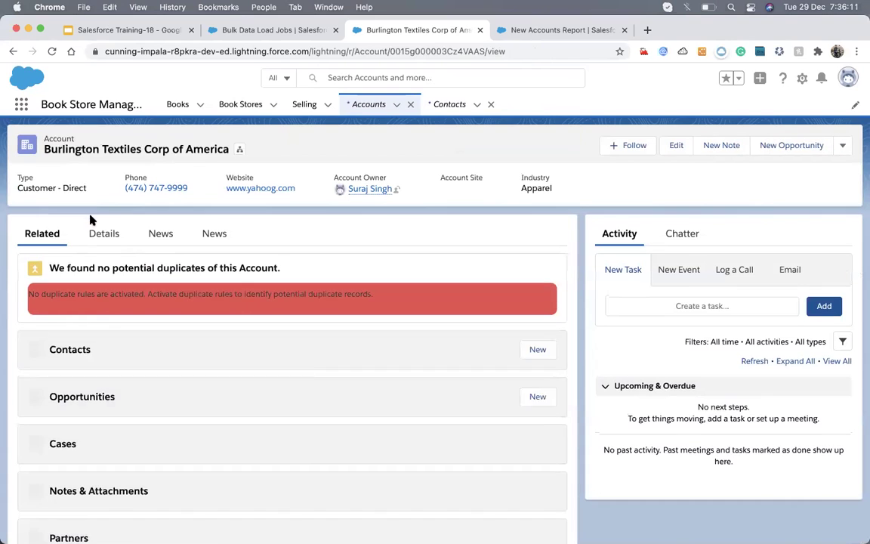
click(104, 233)
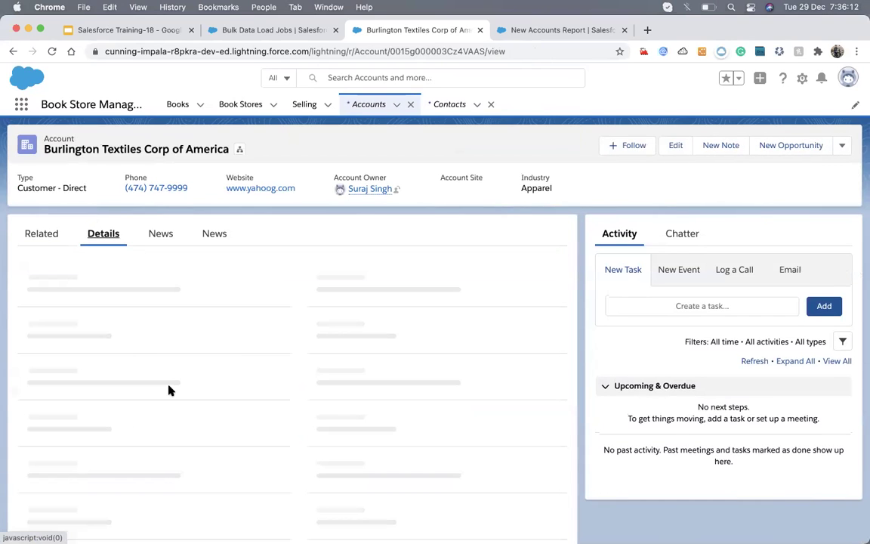
scroll(169, 390, down, 3)
scroll(169, 389, down, 1)
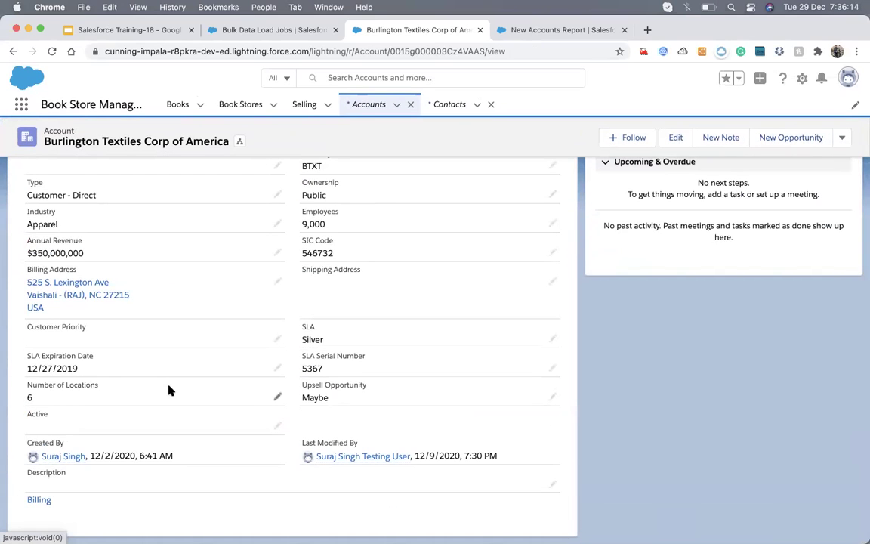
Step: Return to the bulk data load jobs list and examine the completed Account upsert job's operation and record results
key(ctrl+Up)
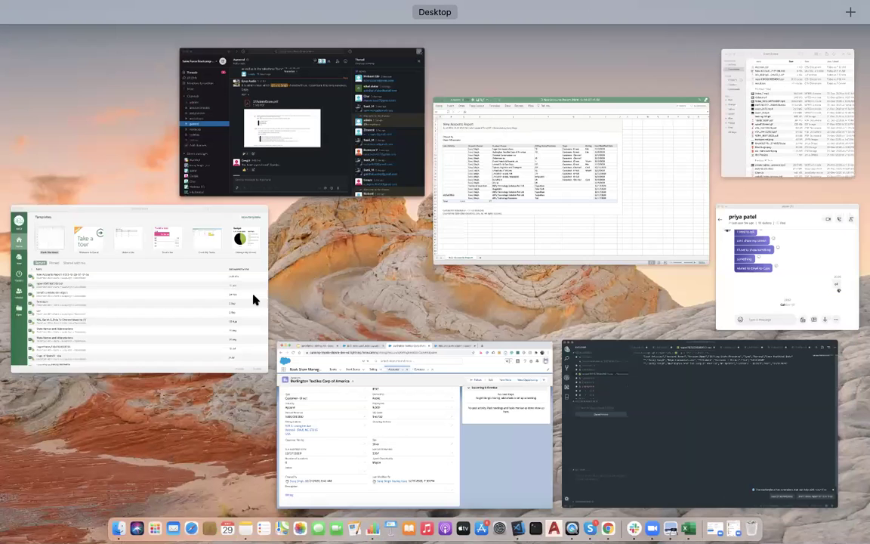
click(414, 438)
click(282, 34)
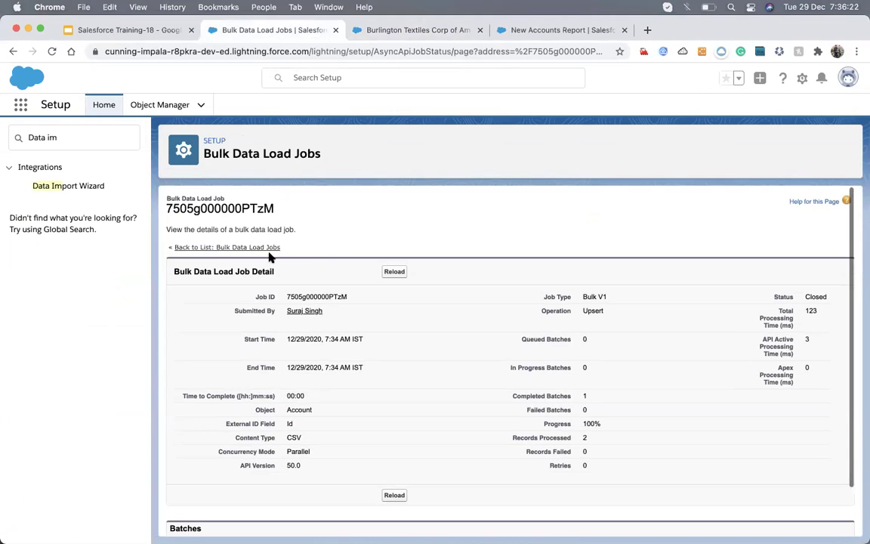
click(214, 248)
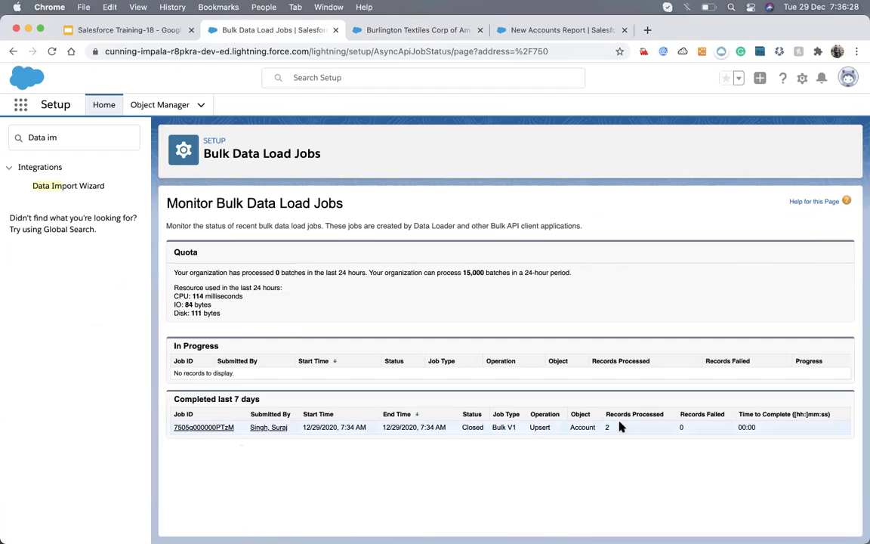
click(541, 434)
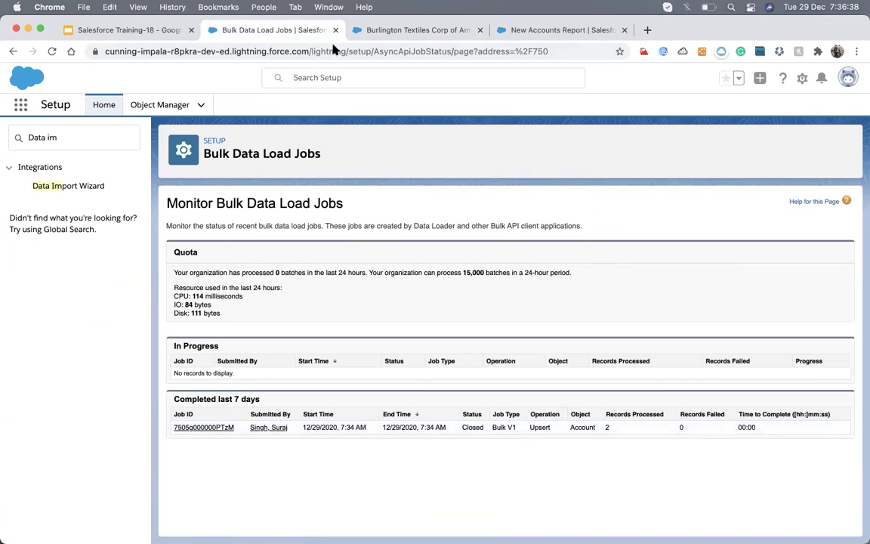
Step: Reload the Burlington Textiles Corp of America account and examine its details, including the individual billing address fields, without saving any edits
click(370, 30)
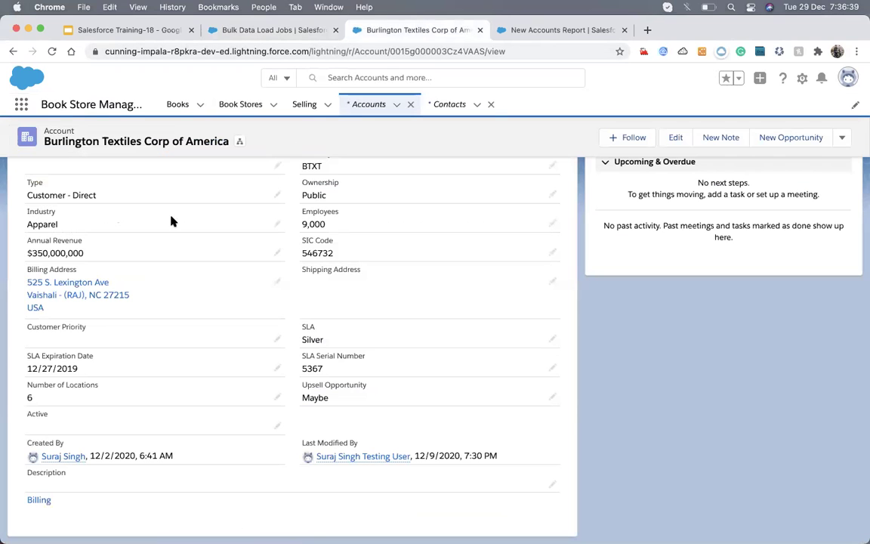
click(51, 51)
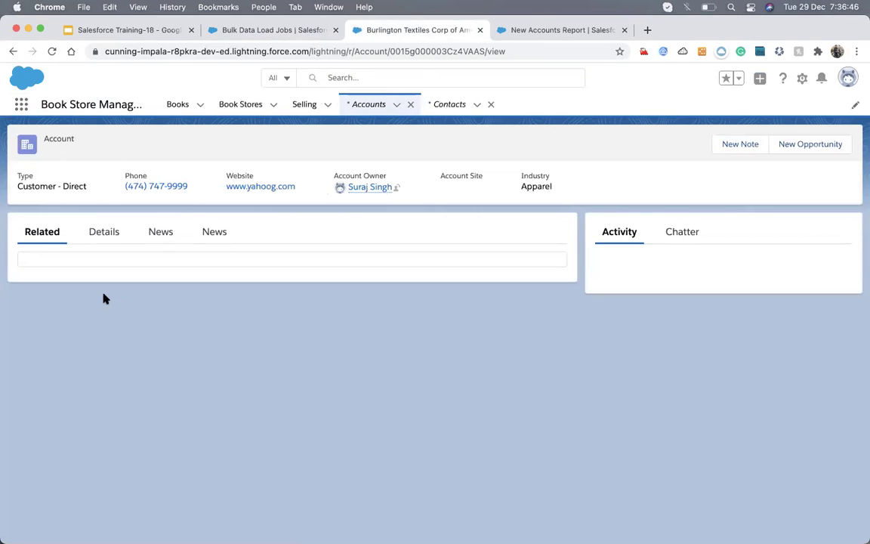
click(100, 237)
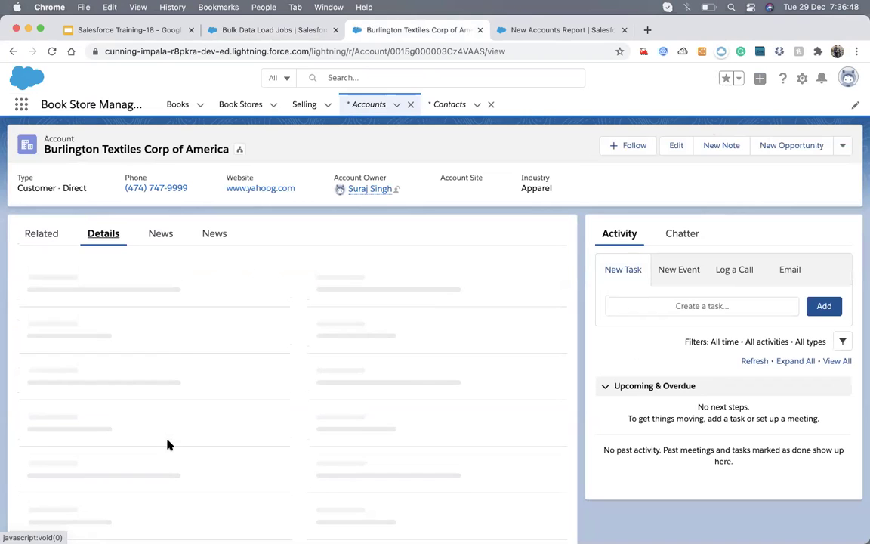
scroll(168, 444, down, 5)
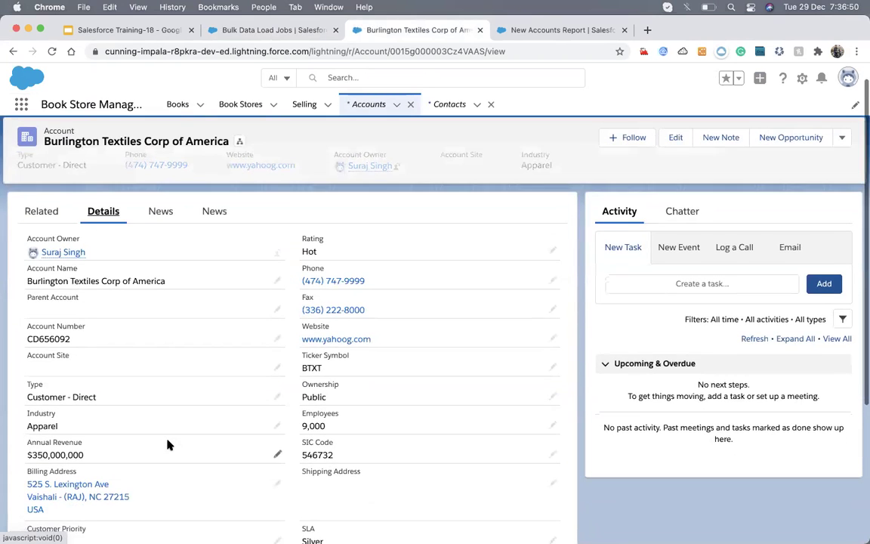
scroll(168, 445, down, 1)
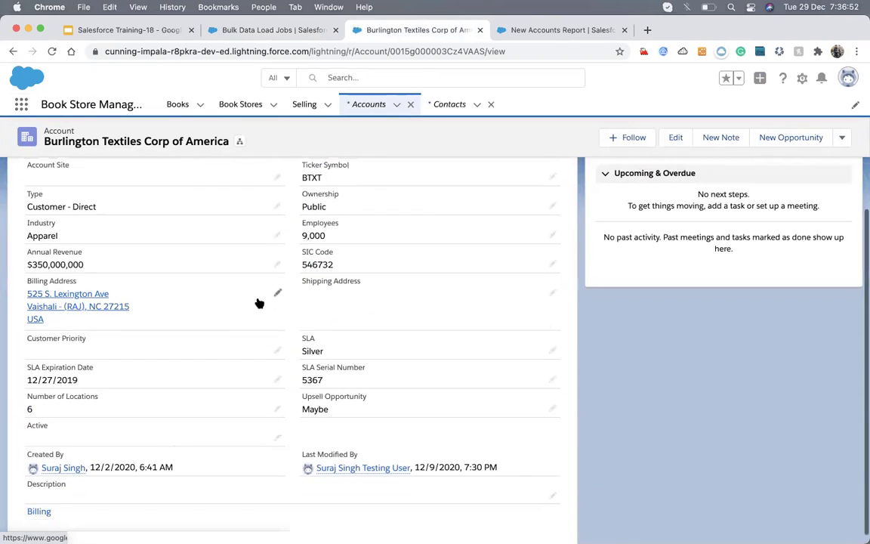
click(278, 293)
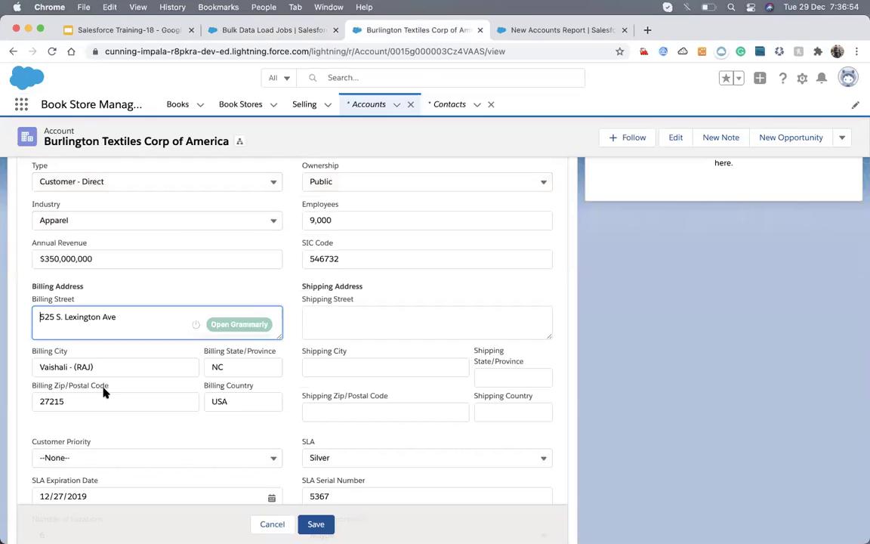
click(270, 524)
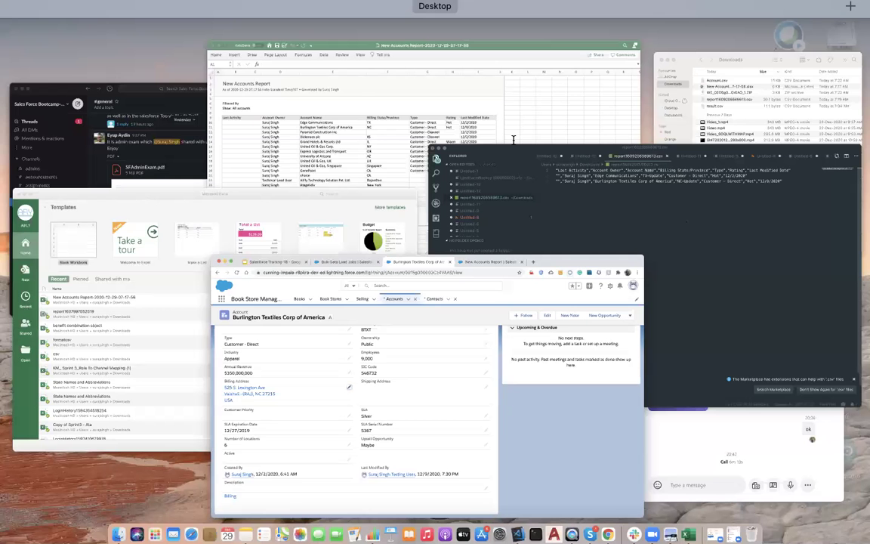
Step: Switch to Visual Studio Code to check the Billing State/Province values in report1609206569613.csv, and return to the Salesforce account in Chrome
click(514, 144)
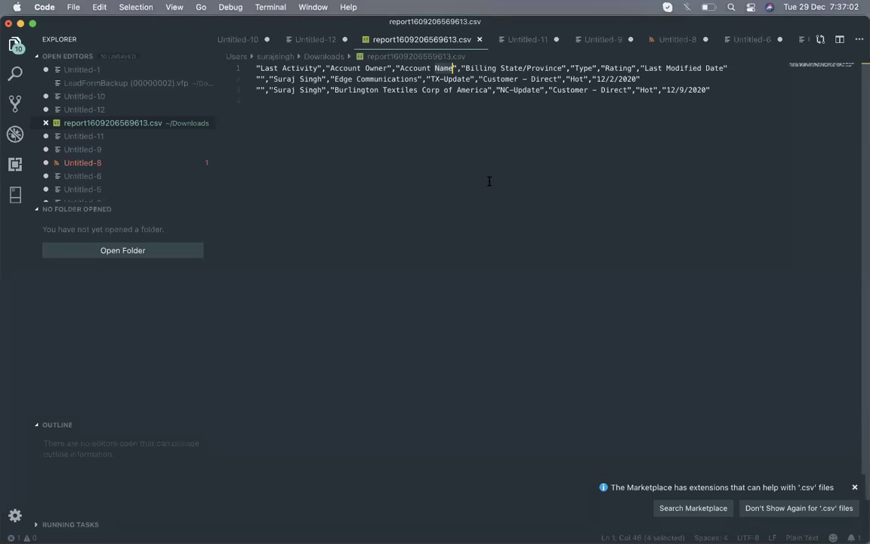
key(ctrl+Up)
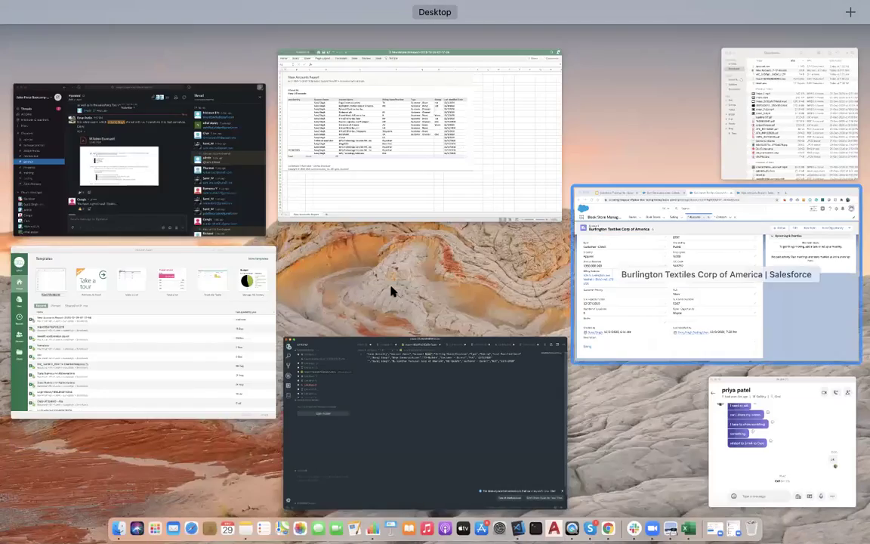
click(611, 282)
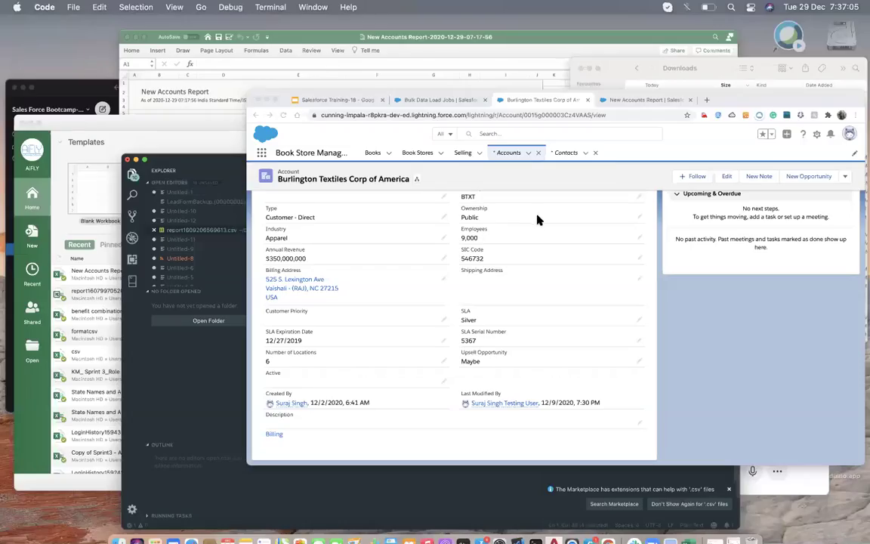
Step: Switch to Visual Studio Code and examine the billing state values of both account rows in report1609206569613.csv
key(ctrl+Up)
click(538, 218)
key(ctrl+Up)
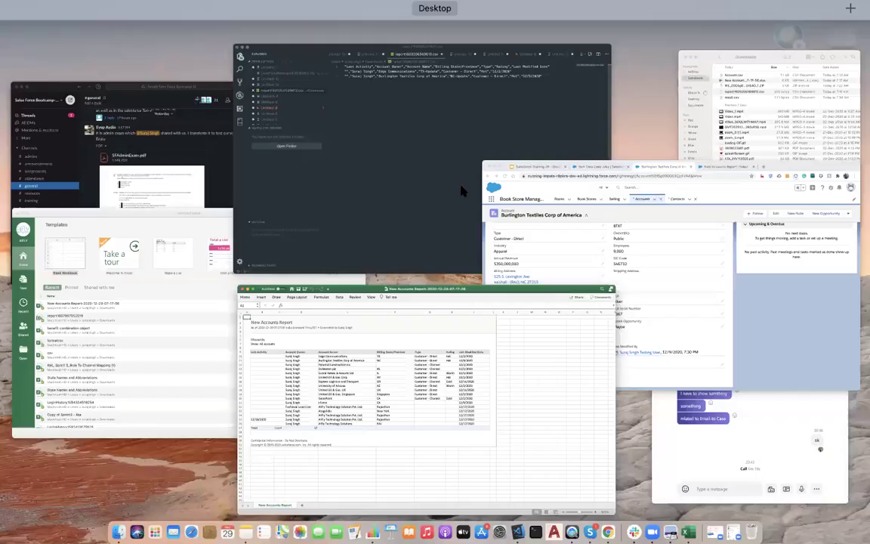
click(538, 215)
key(ctrl+Up)
click(375, 85)
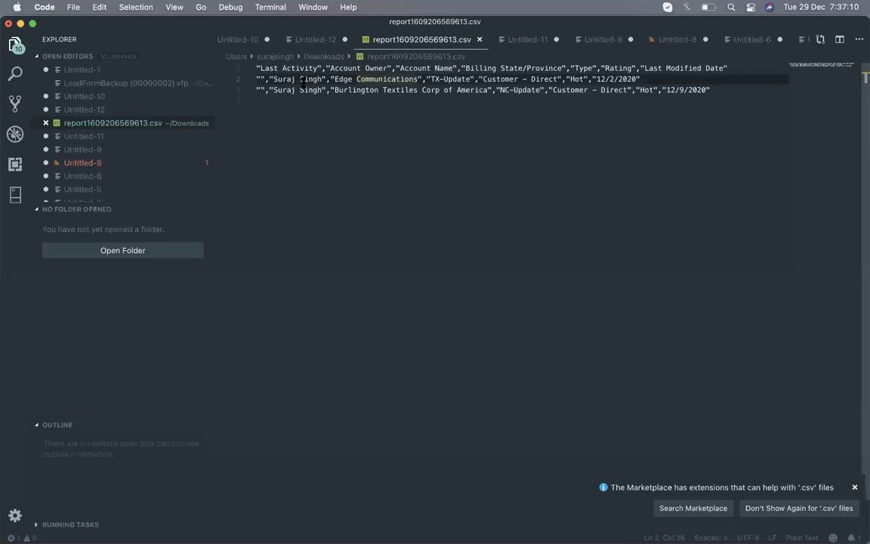
click(466, 79)
click(509, 79)
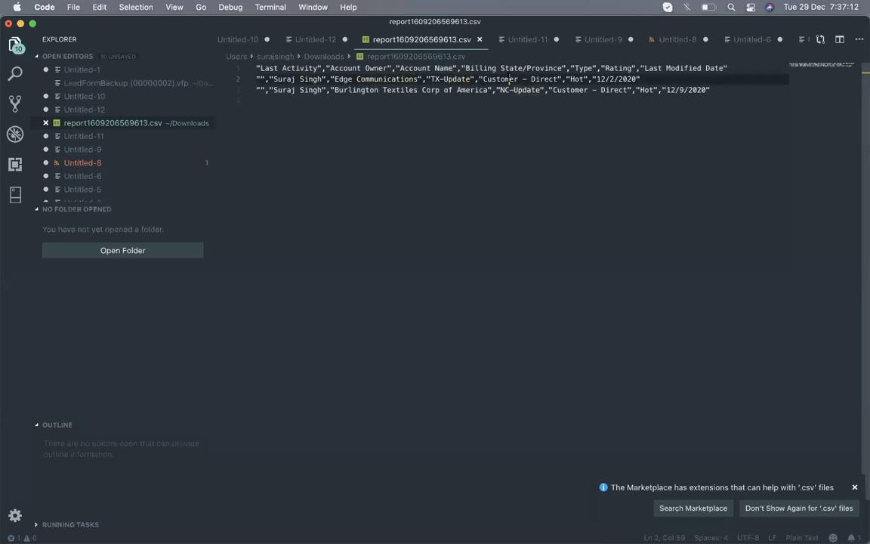
Step: Return to Salesforce in Chrome and launch the Data Import Wizard from the Setup page
key(ctrl+Up)
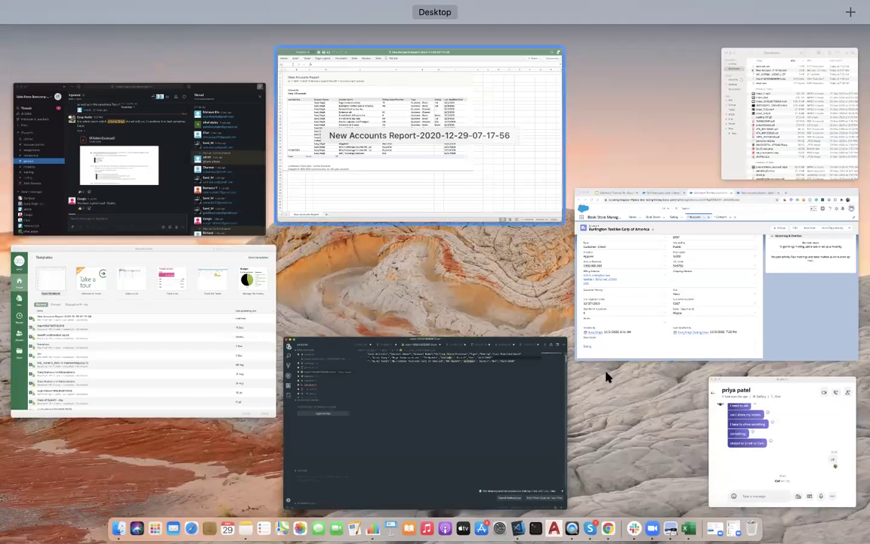
click(612, 338)
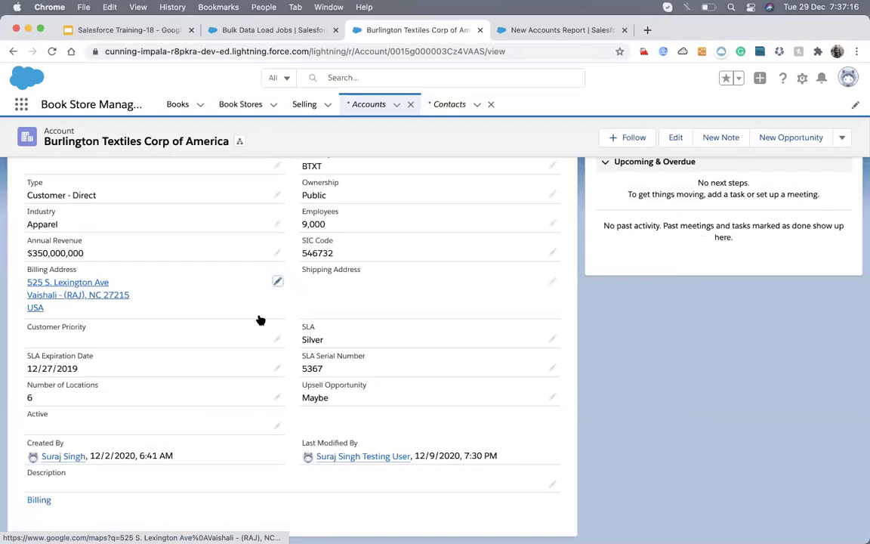
scroll(248, 401, up, 4)
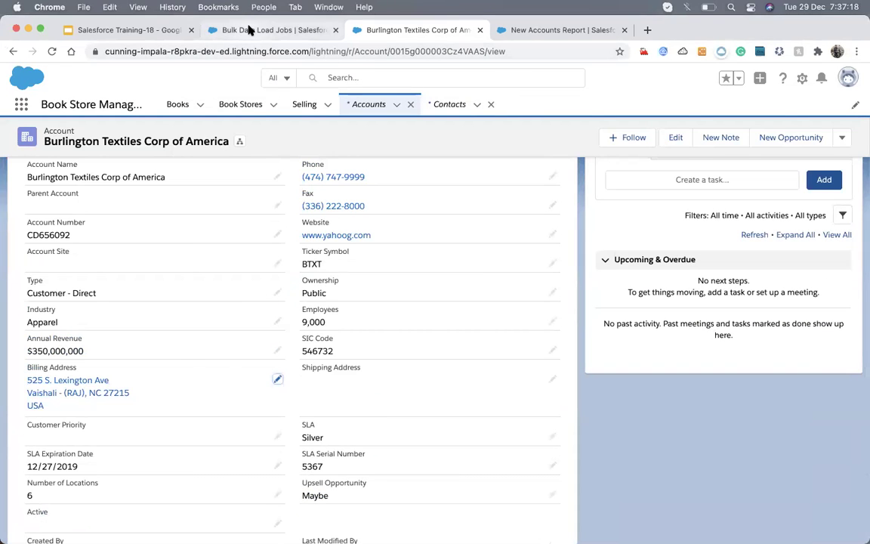
click(236, 31)
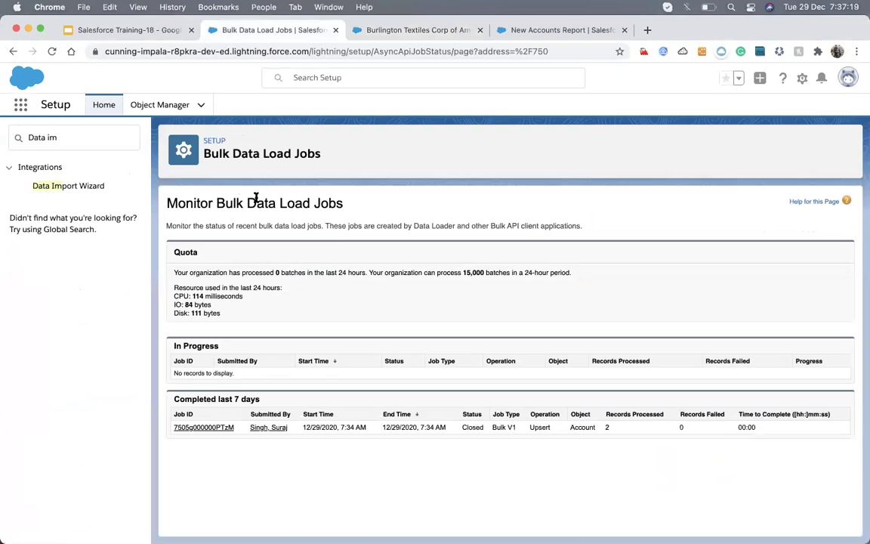
click(66, 186)
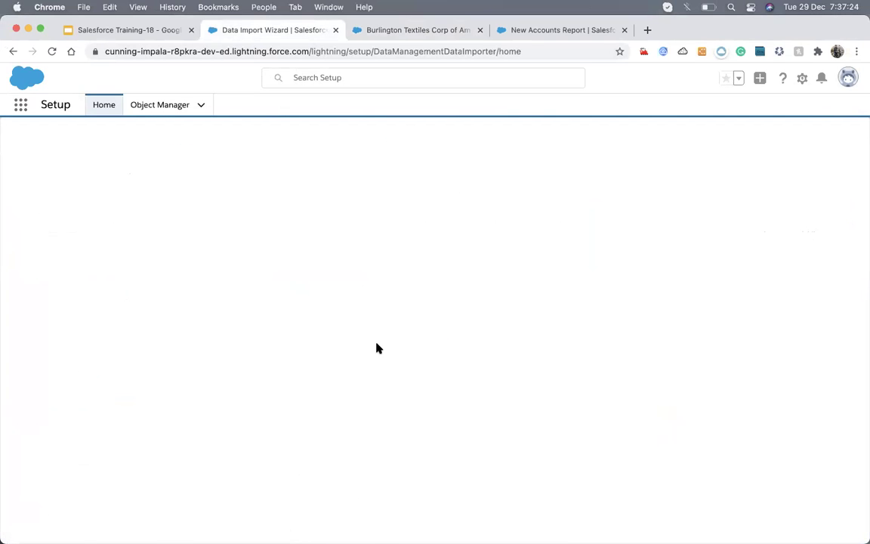
scroll(378, 391, down, 5)
click(256, 401)
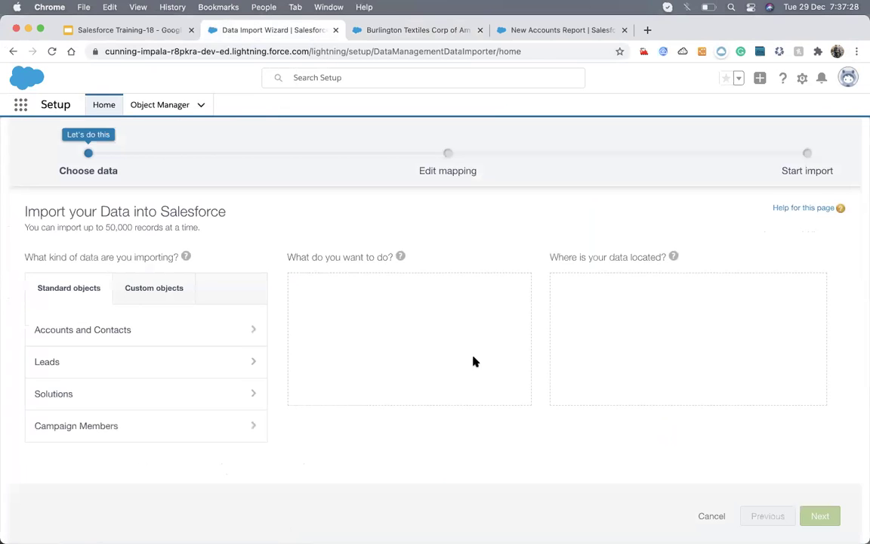
Step: Review the custom objects available for import, and choose the standard Accounts and Contacts as the data to import
scroll(258, 328, down, 1)
click(167, 258)
scroll(121, 234, up, 1)
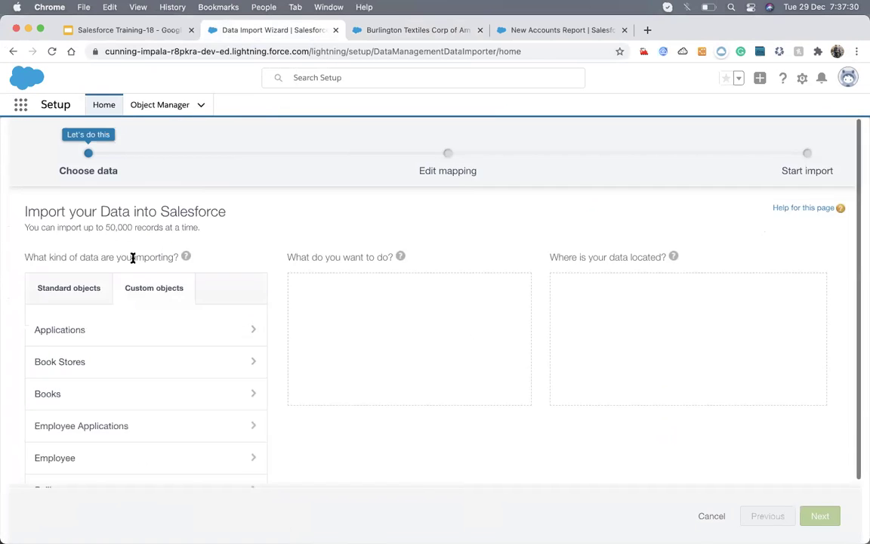
click(57, 287)
scroll(163, 363, down, 1)
scroll(177, 310, up, 1)
click(140, 329)
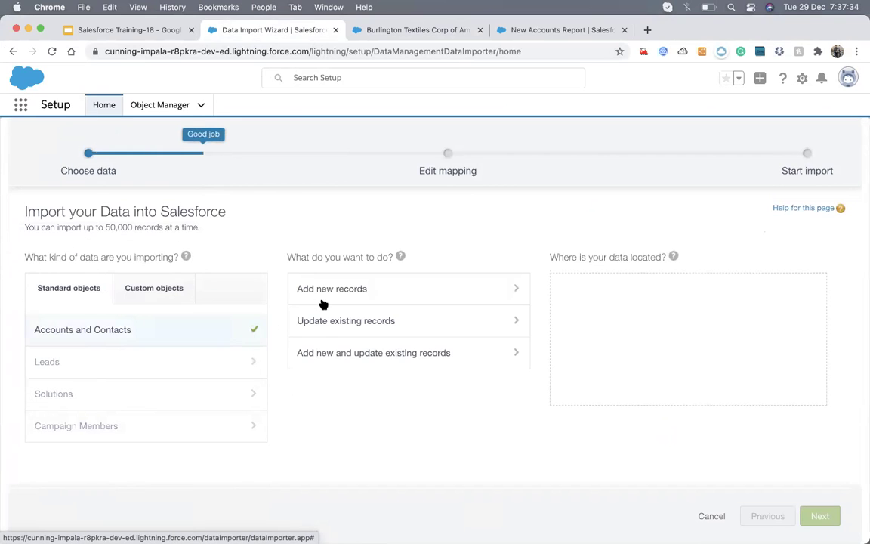
Step: Set the import to update existing records, matching accounts by Name & Site, and enable updating existing Account information
click(323, 323)
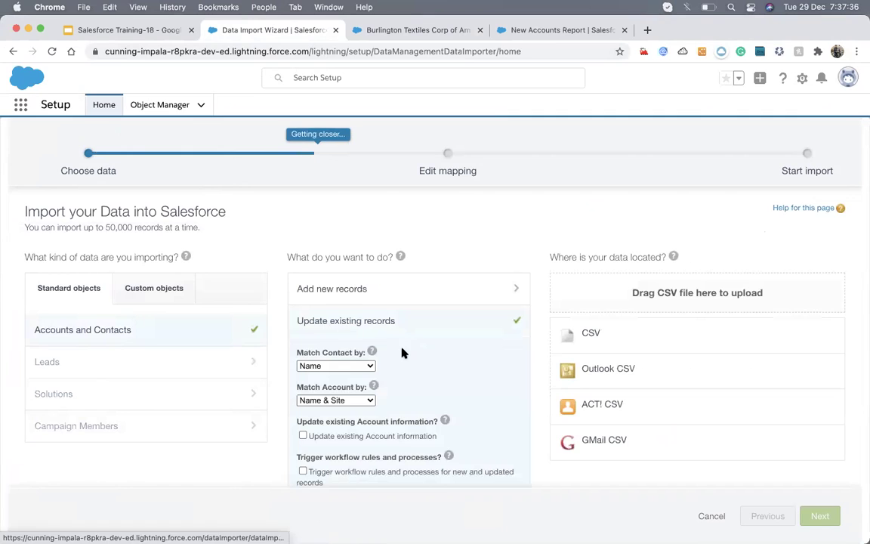
click(342, 399)
click(344, 401)
click(345, 405)
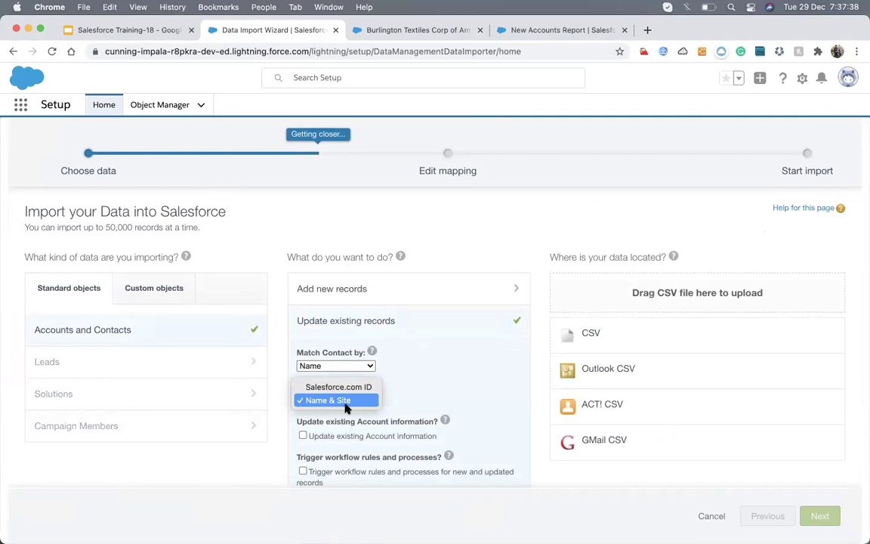
click(346, 404)
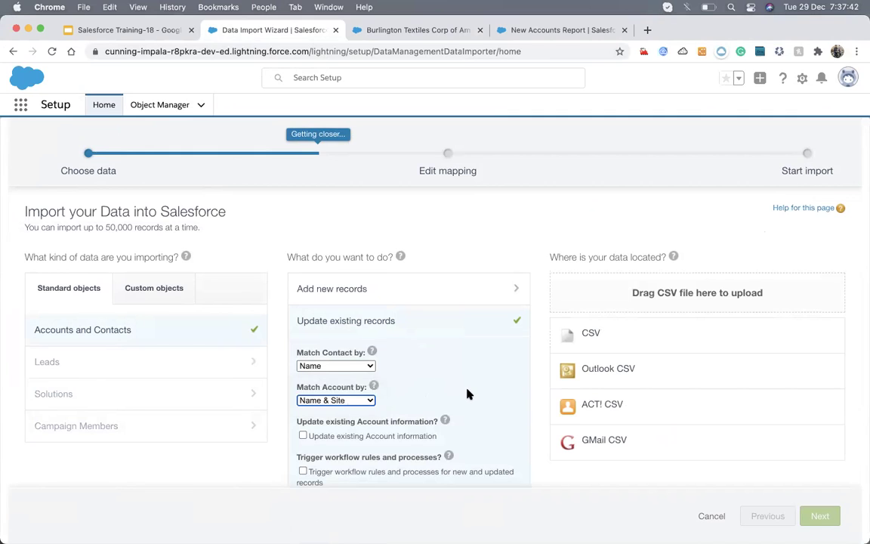
scroll(510, 373, down, 1)
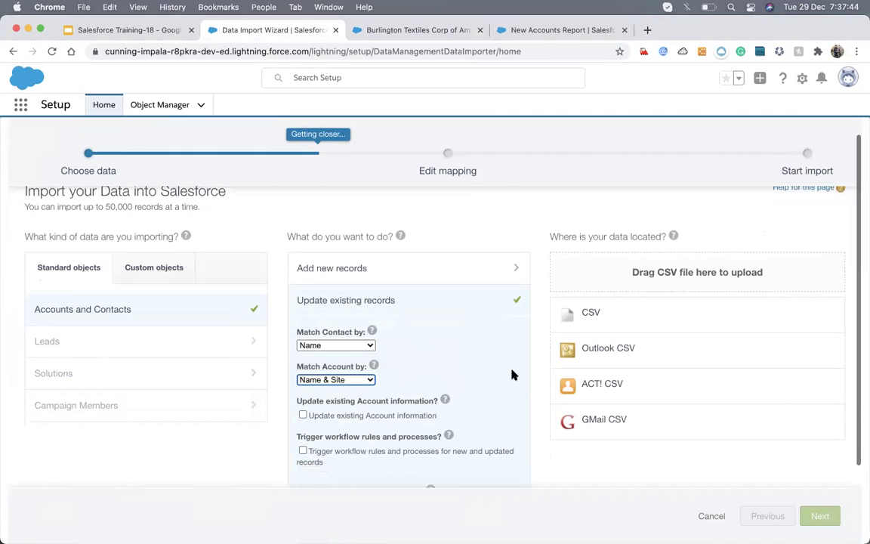
click(302, 415)
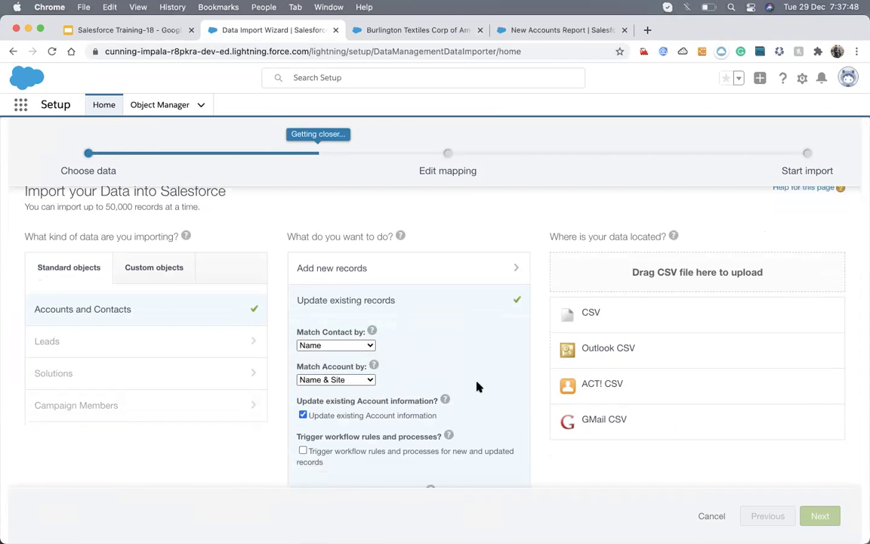
scroll(508, 383, down, 2)
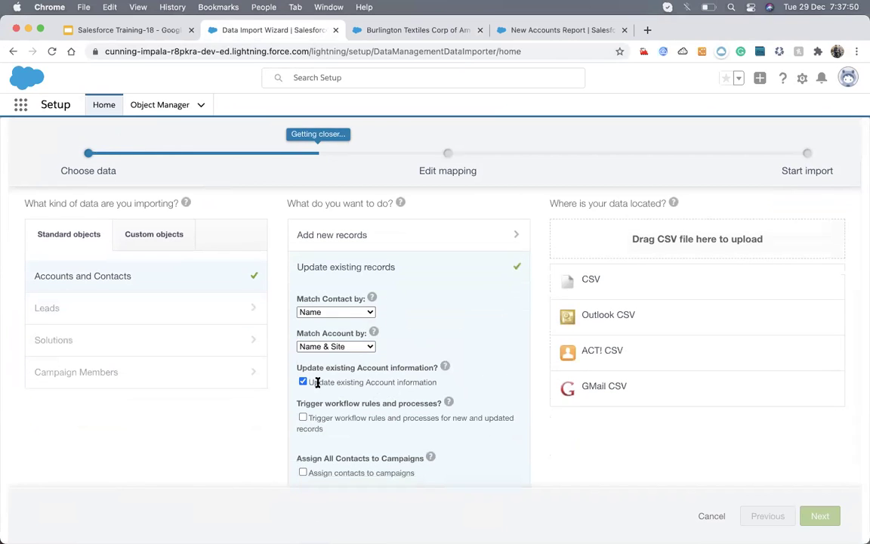
Step: Choose CSV as the data source, supply report1609206569613.csv from Downloads, and proceed to the field mapping
click(569, 281)
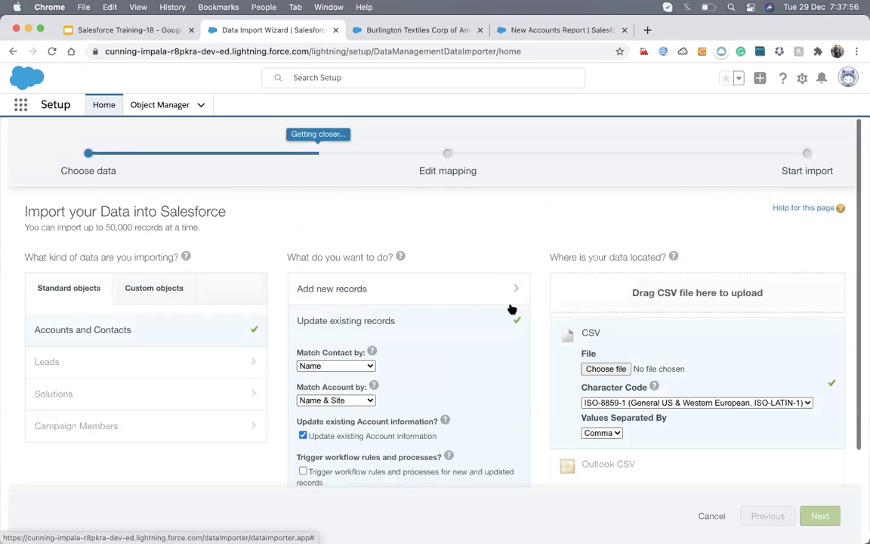
click(605, 369)
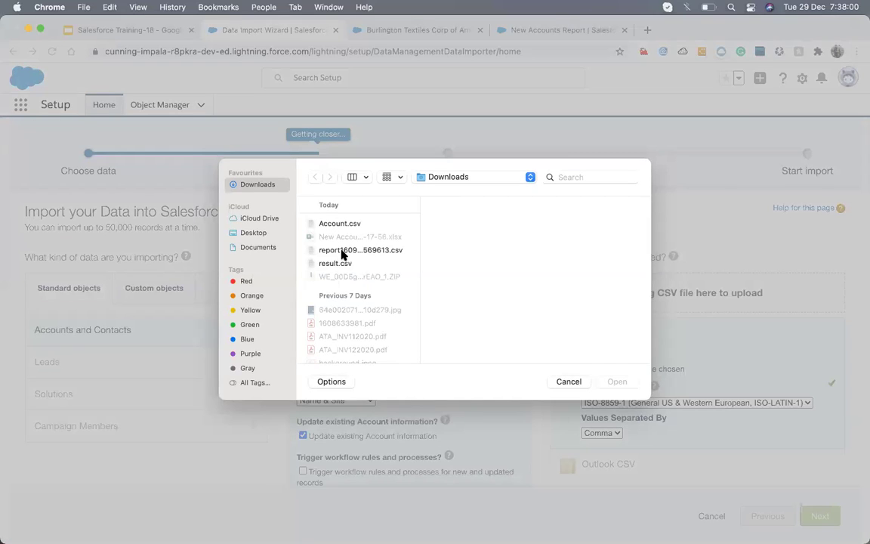
click(343, 252)
key(Return)
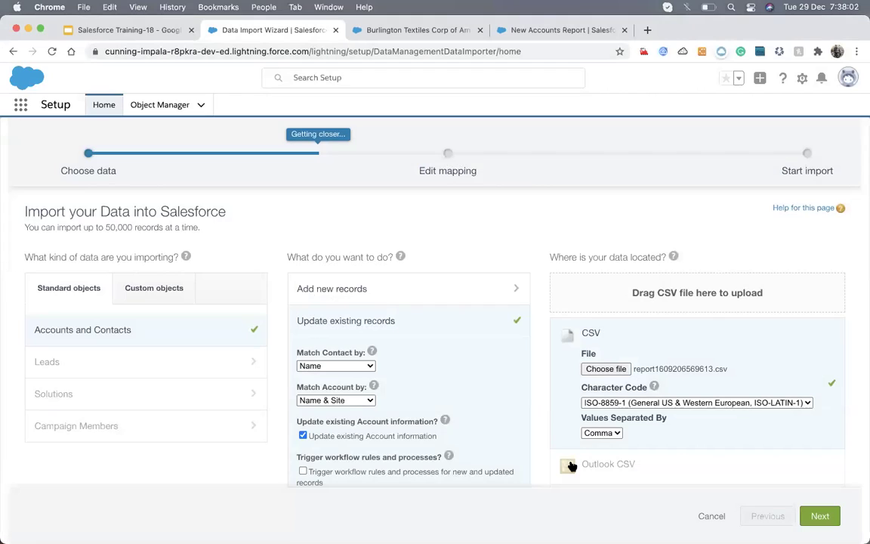
scroll(808, 491, down, 3)
click(806, 514)
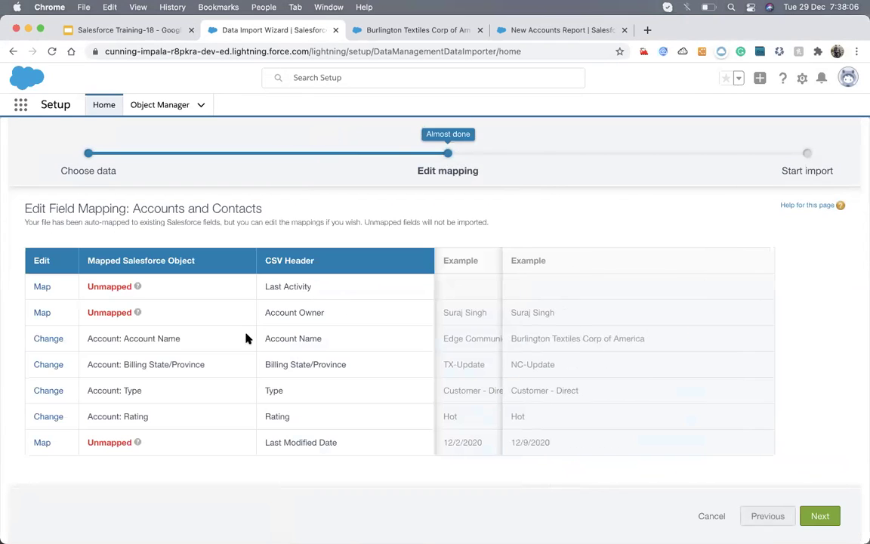
Step: Accept the automatic field mapping, start the import, and view the resulting bulk data load job's details
click(817, 514)
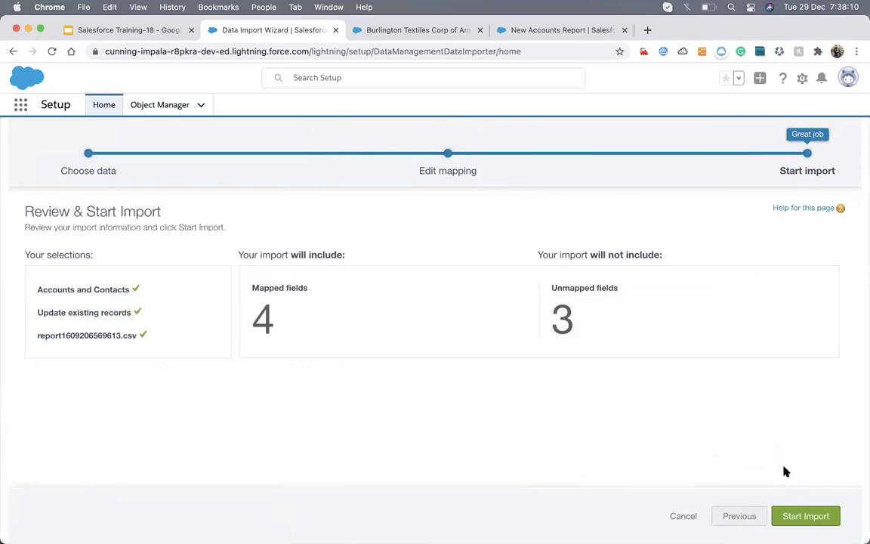
click(793, 516)
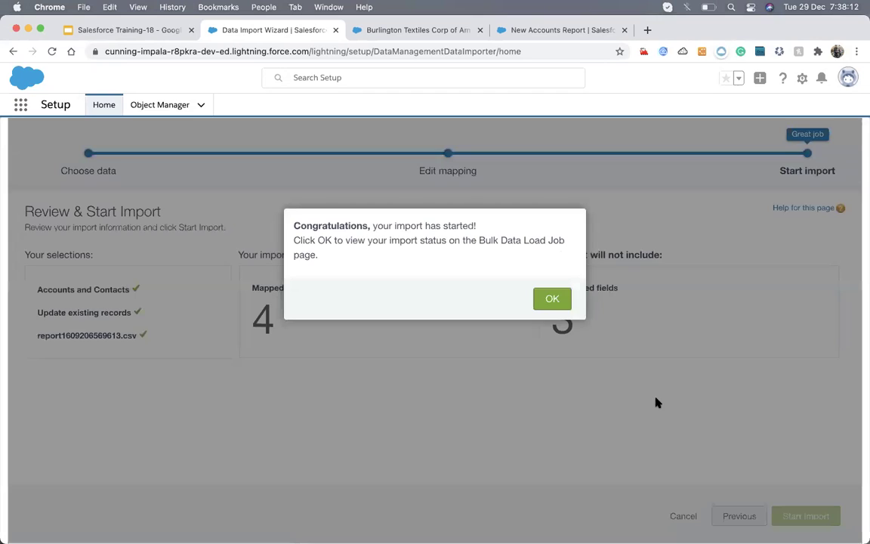
click(549, 296)
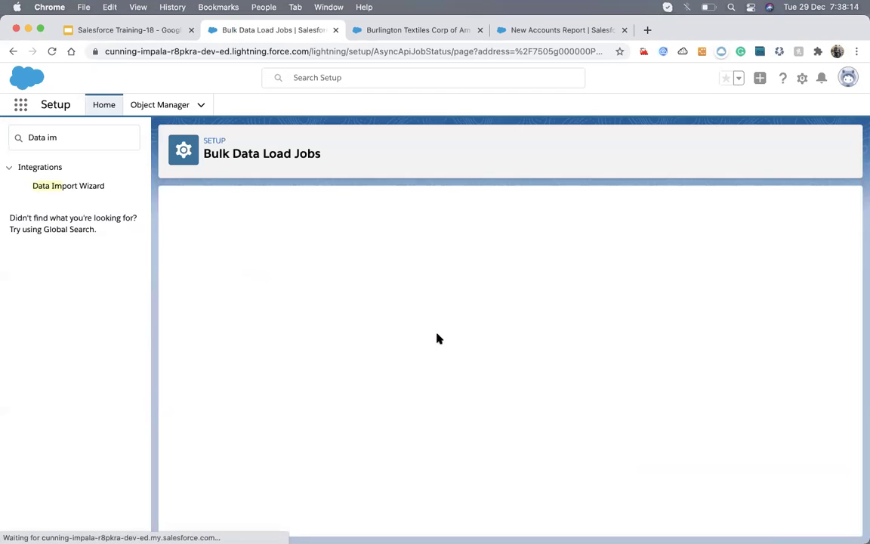
scroll(447, 408, down, 2)
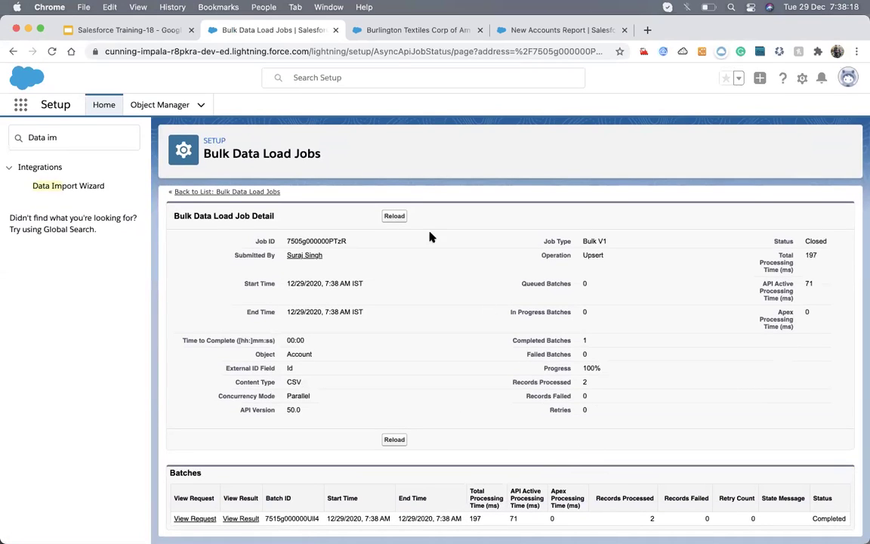
Step: Reload the Burlington Textiles Corp of America account and inspect its billing state in the details, leaving the fields unedited
click(394, 29)
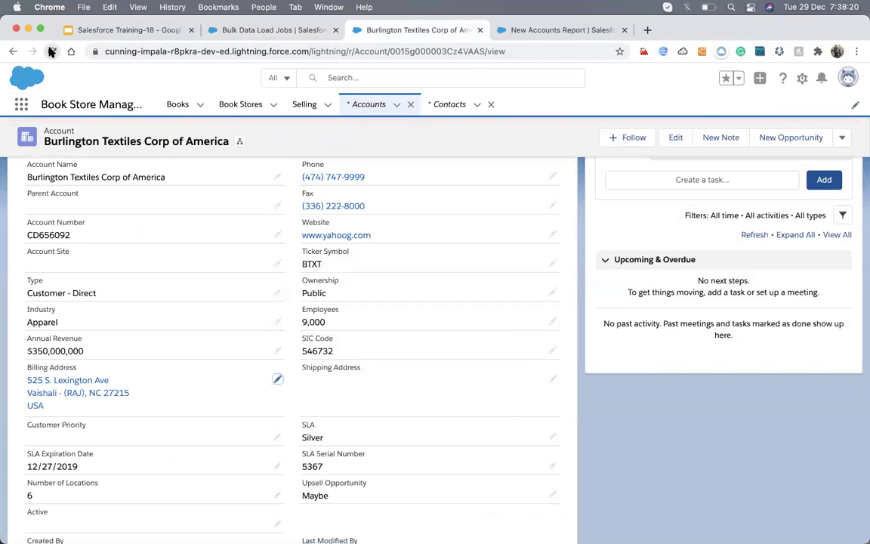
click(51, 50)
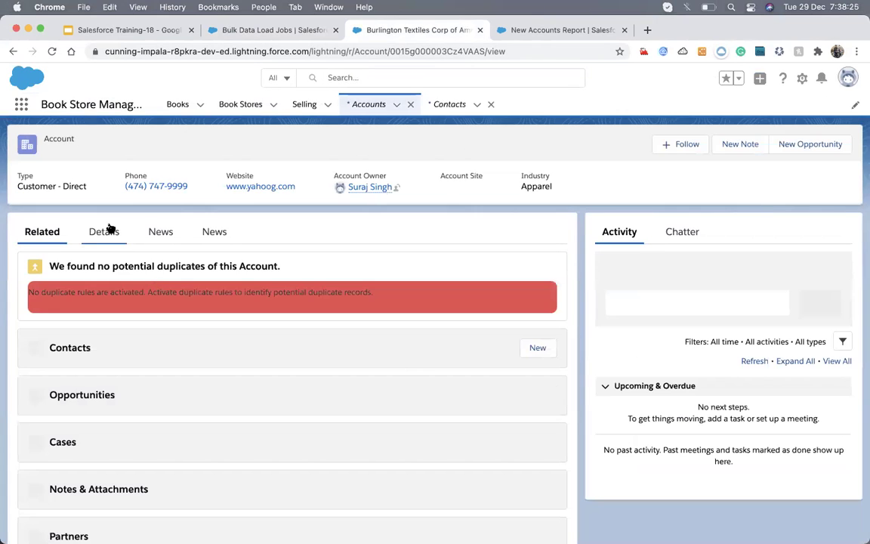
click(108, 233)
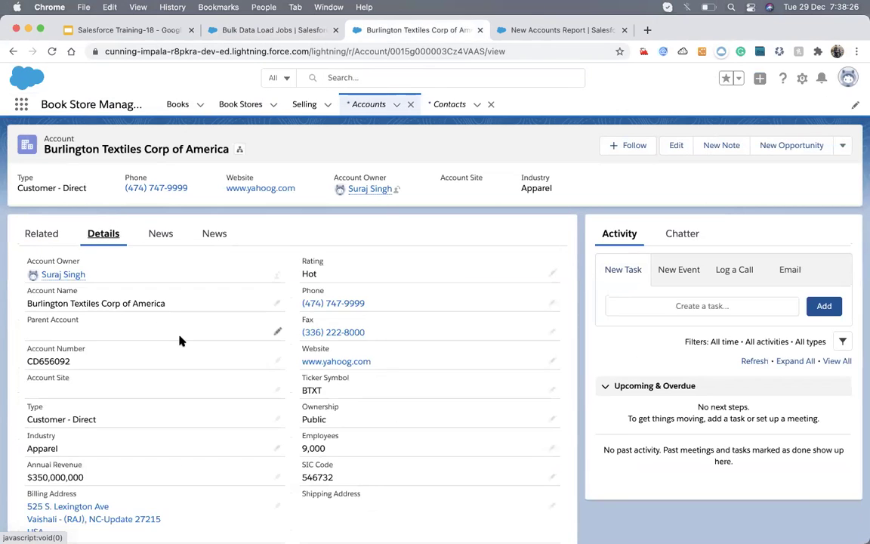
scroll(178, 340, down, 3)
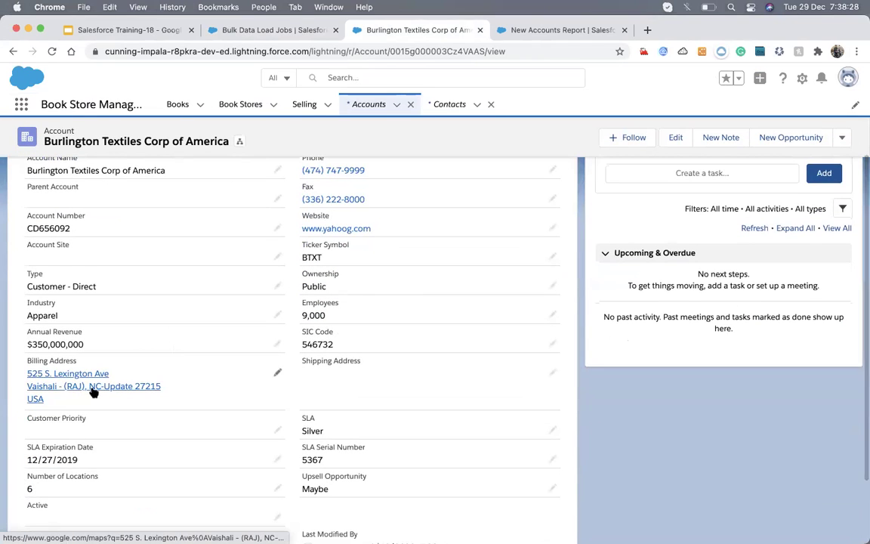
click(278, 372)
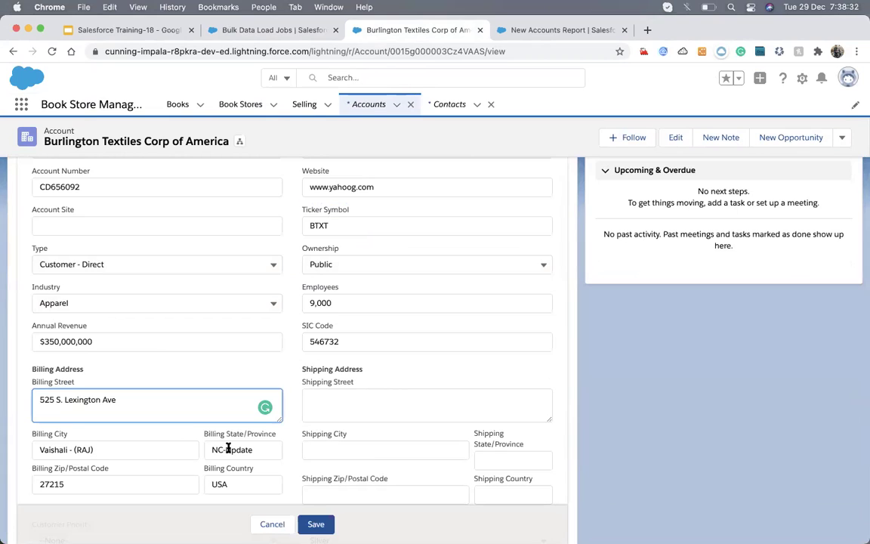
click(272, 523)
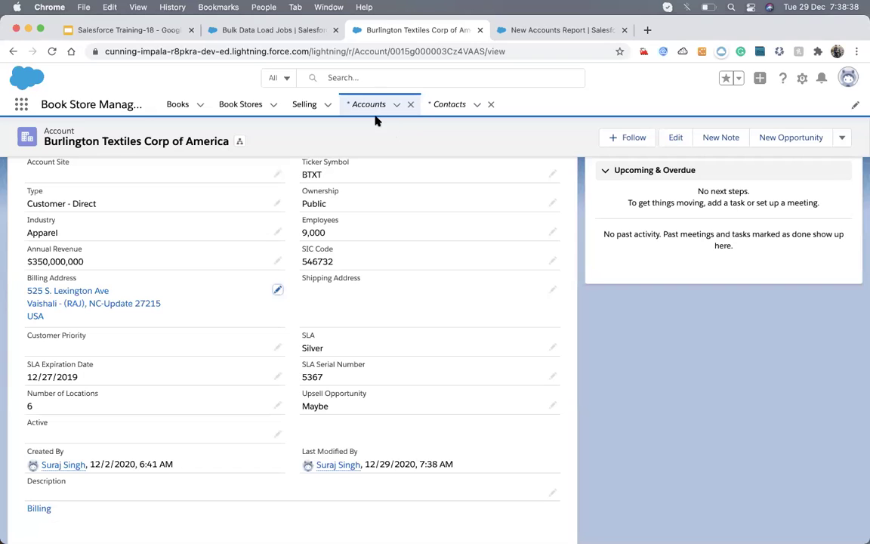
Step: Go back from the import job's details to the list of bulk data load jobs
click(213, 32)
click(393, 435)
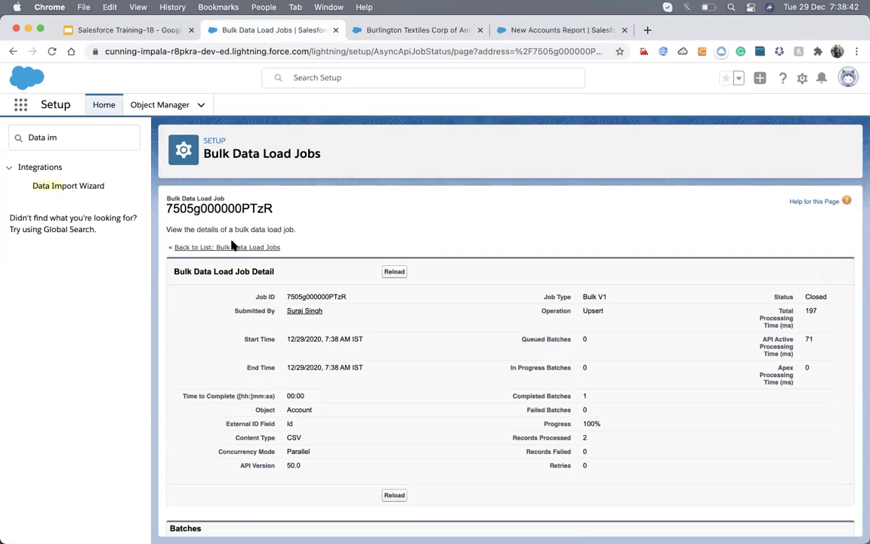
click(231, 248)
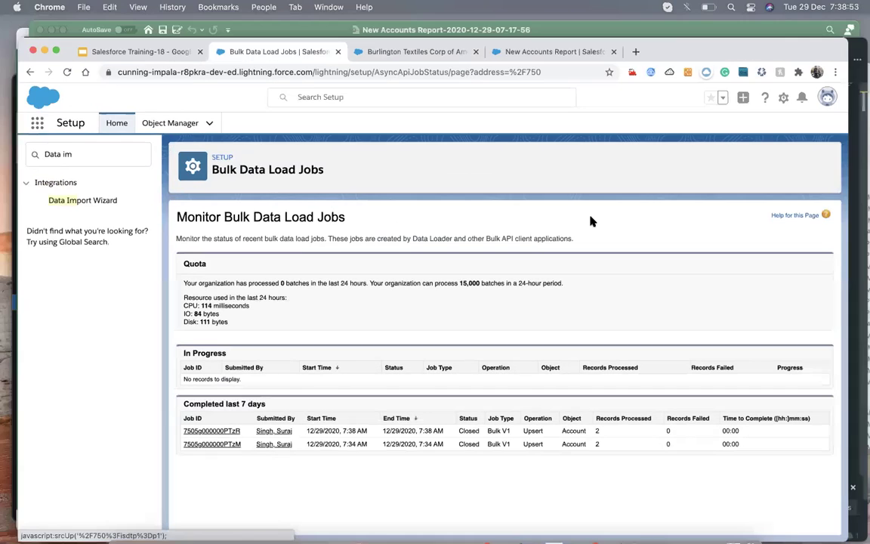
Step: Switch to Visual Studio Code and highlight the Account Name column header in report1609206569613.csv
key(ctrl+Up)
click(678, 434)
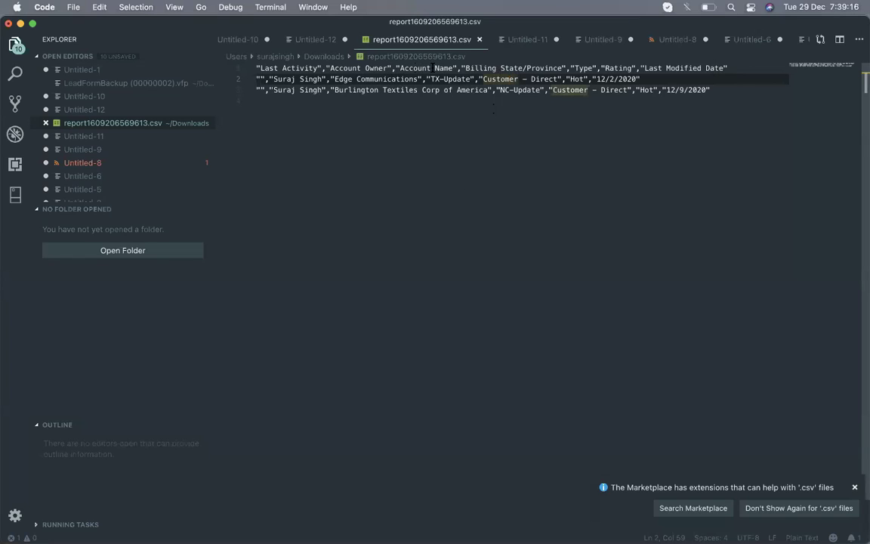
click(435, 68)
drag(435, 68, 399, 68)
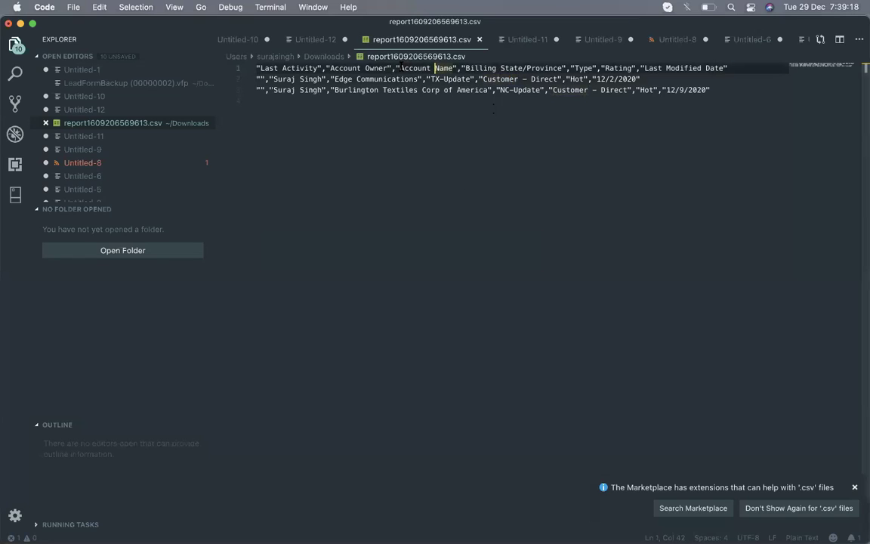
Step: Rename the Account Name column header in the CSV's first line to Person Account Name
key(BackSpace)
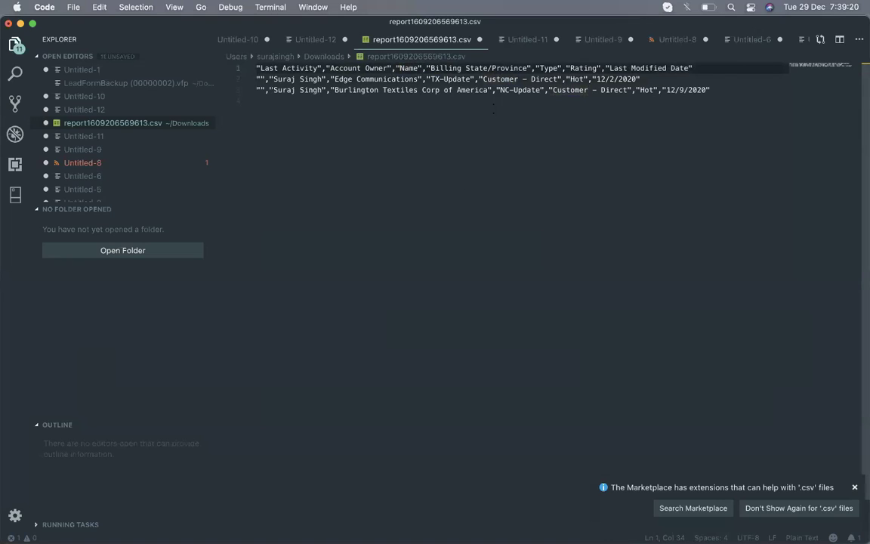
text(Person )
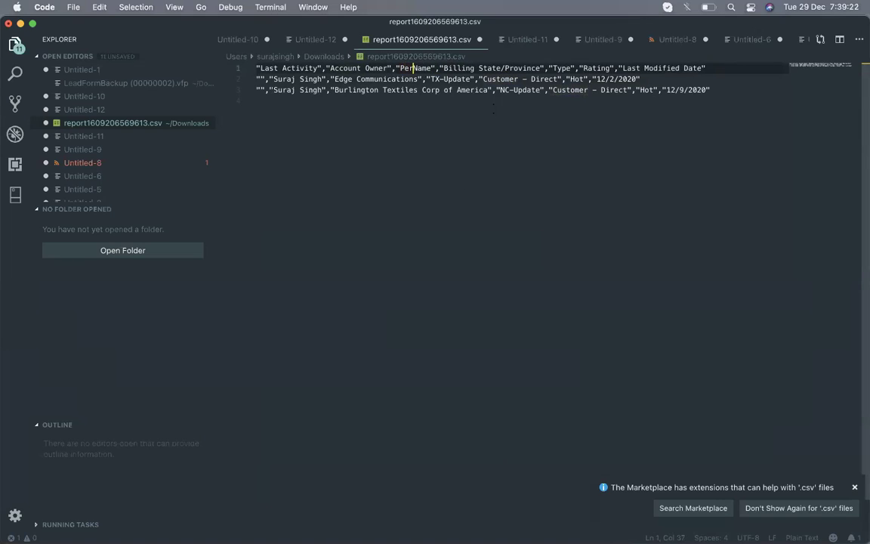
text(Account)
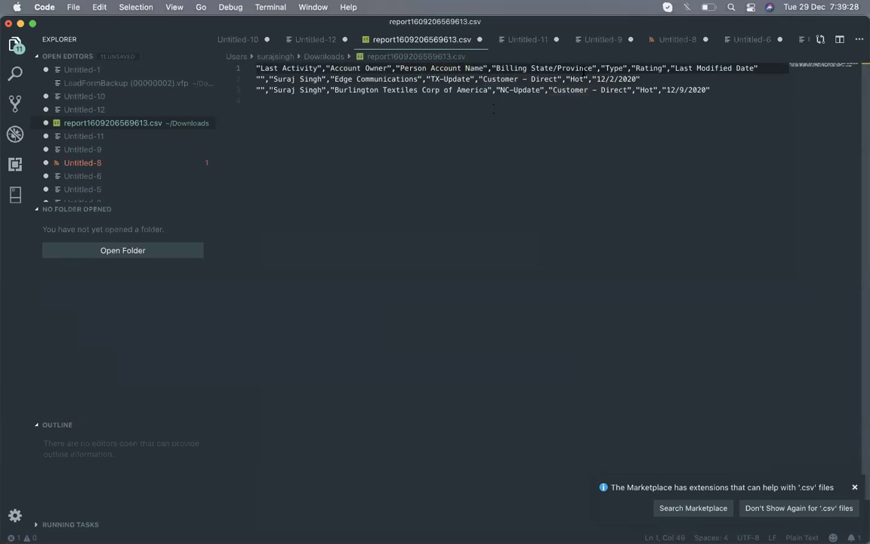
Step: Rename the Billing State/Province column header to Person State and save the CSV file
drag(593, 68, 499, 68)
key(BackSpace)
key(BackSpace)
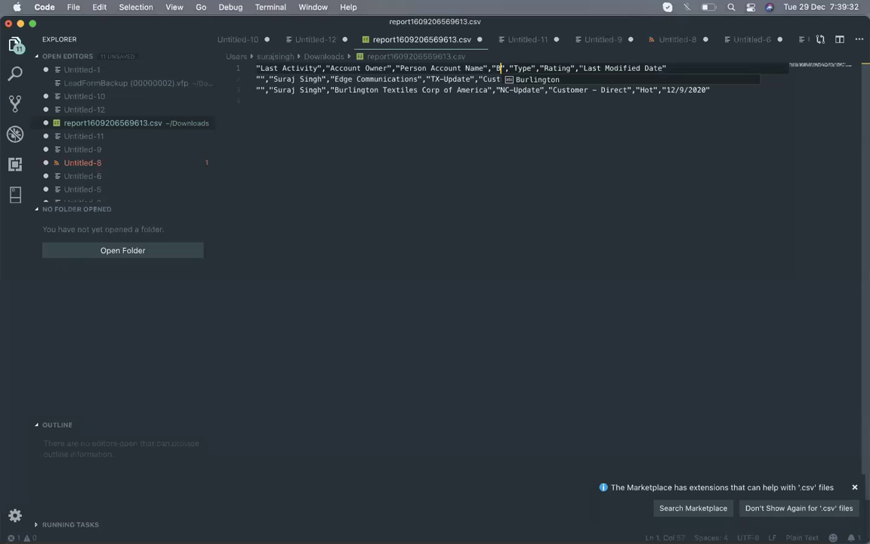
text(Person State)
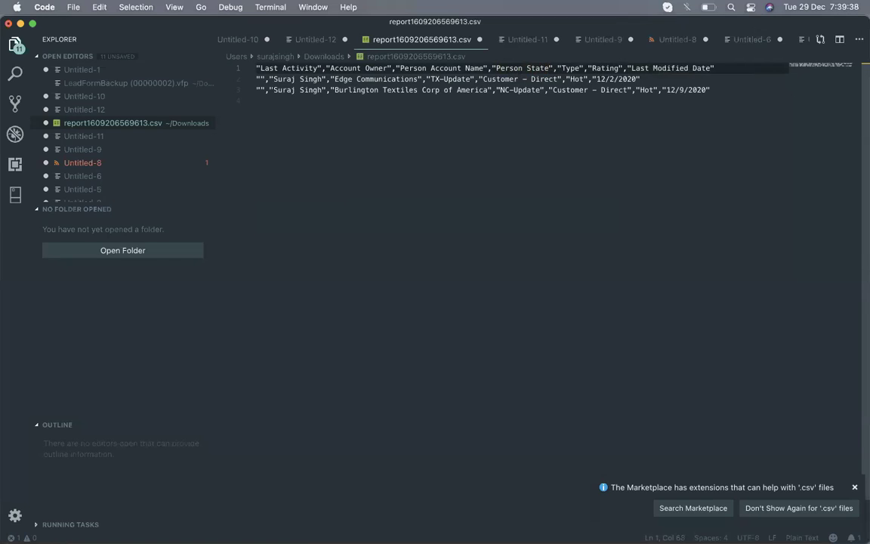
click(515, 115)
key(cmd+s)
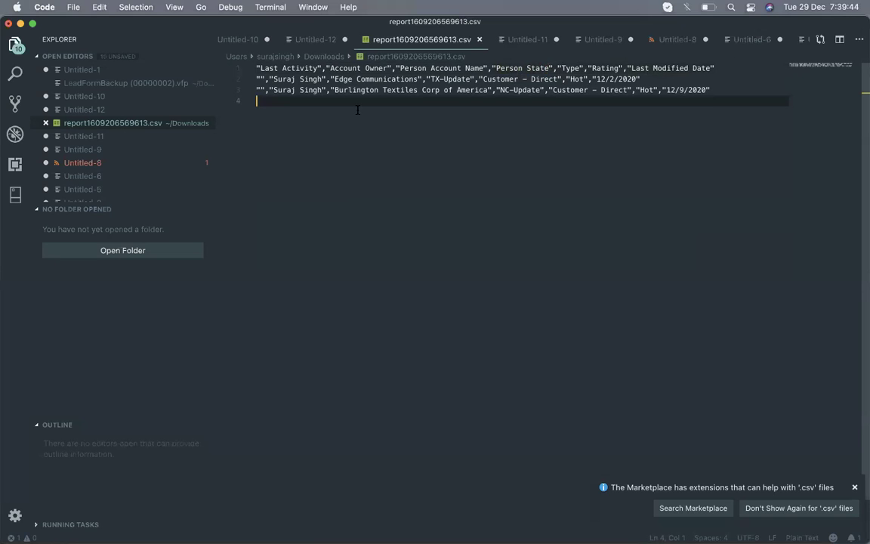
key(ctrl+Up)
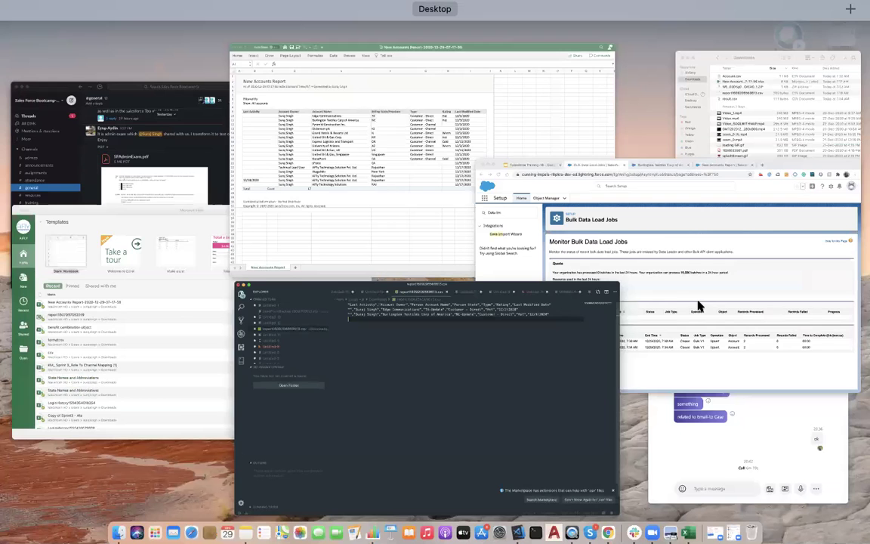
click(562, 263)
key(ctrl+Up)
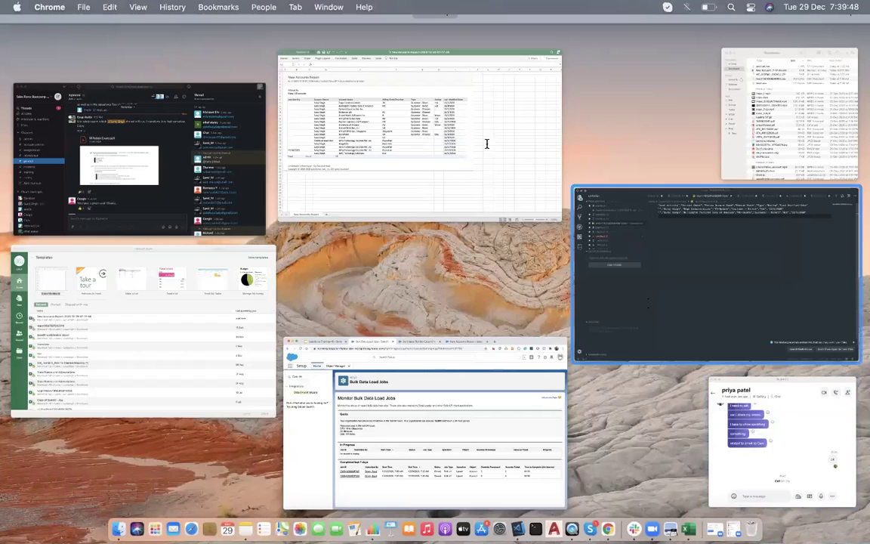
click(646, 306)
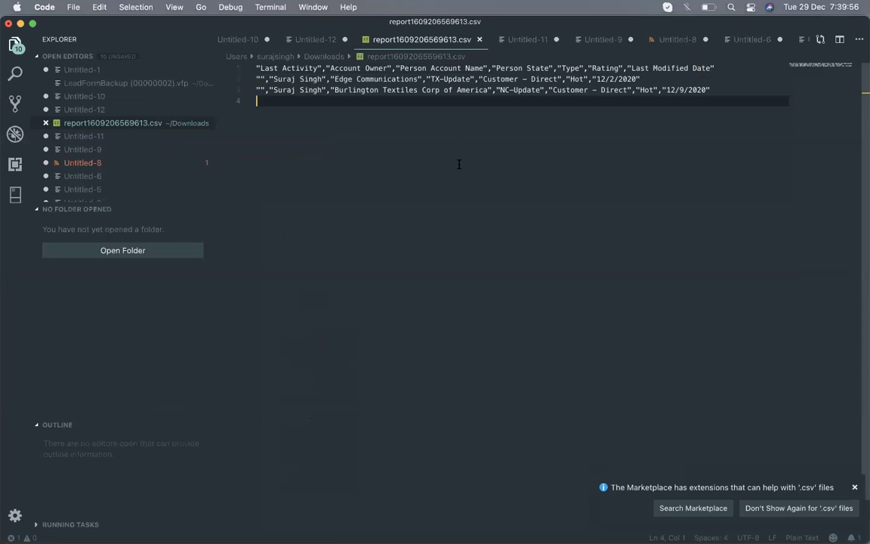
Step: Switch to Chrome, open the Data Import Wizard in Salesforce Setup and launch a new import
key(ctrl+Up)
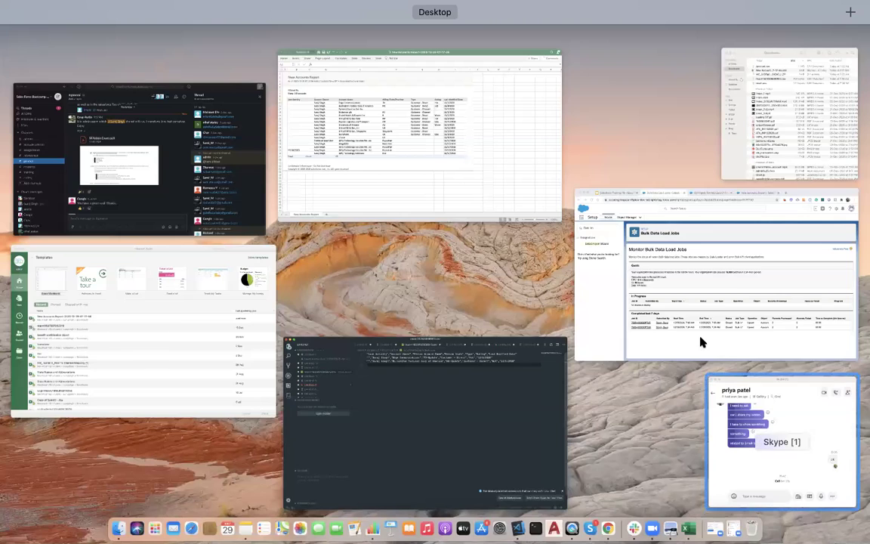
click(702, 342)
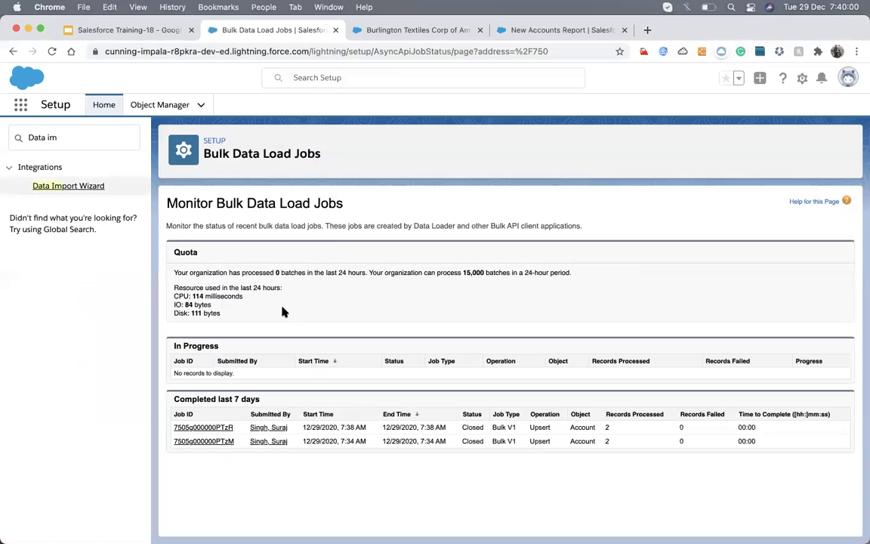
click(54, 186)
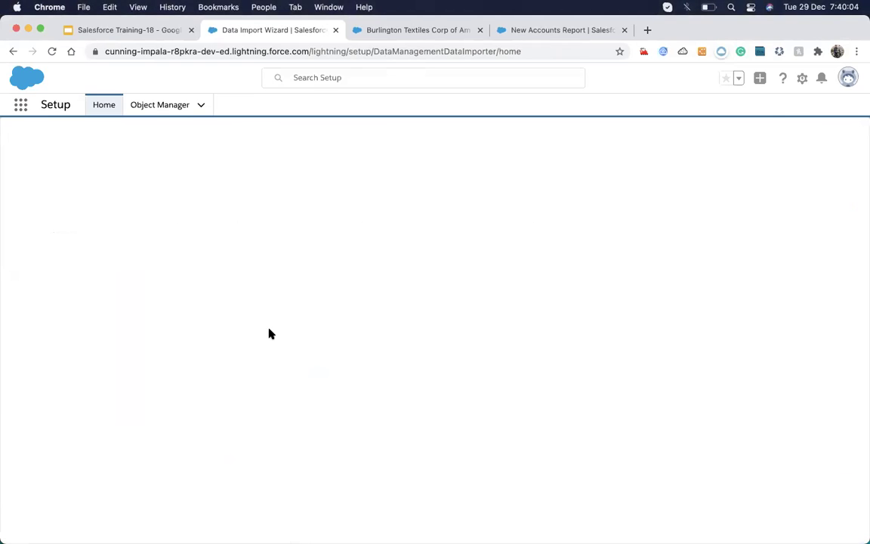
scroll(219, 370, down, 5)
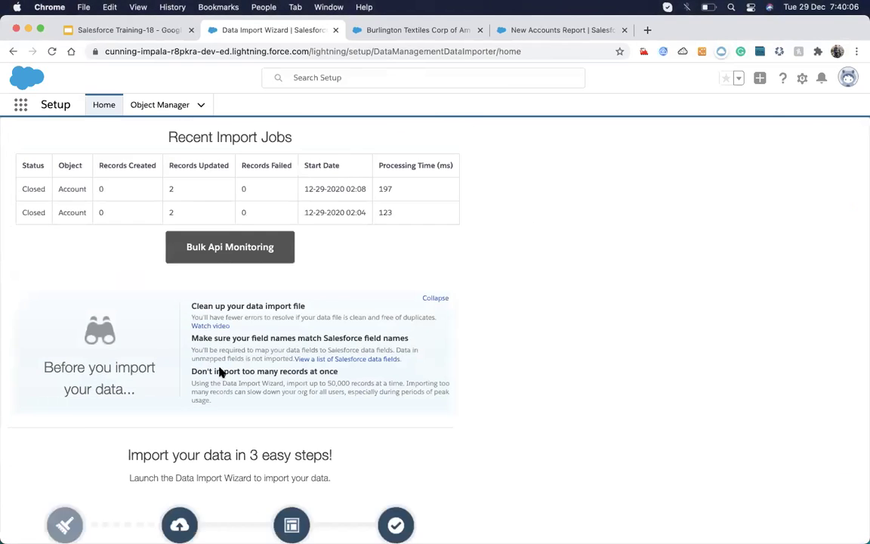
click(201, 405)
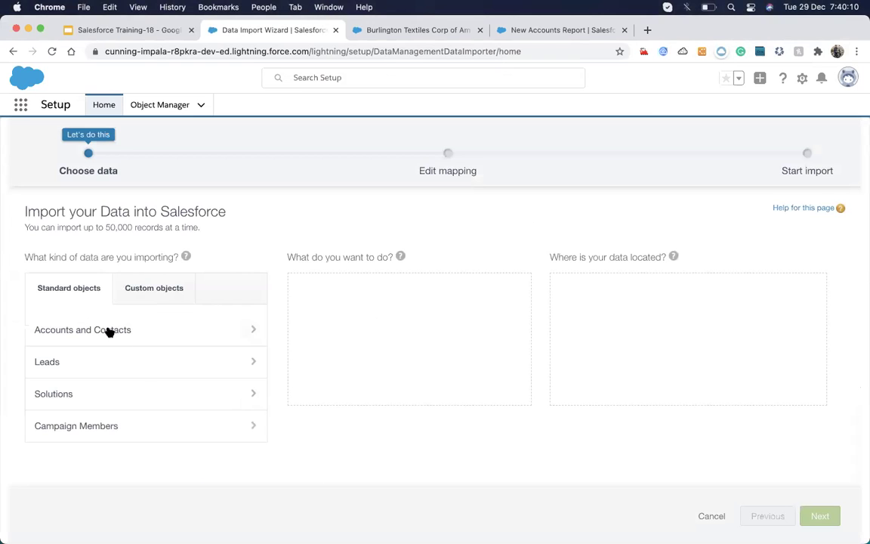
Step: Set the import to update existing Accounts and Contacts records, enable updating existing Account information, and select CSV as the data source
click(220, 345)
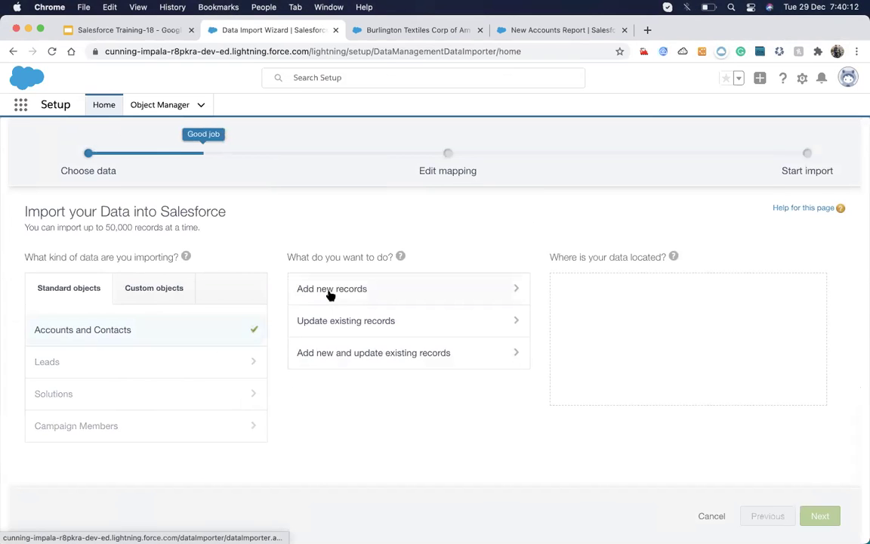
click(347, 321)
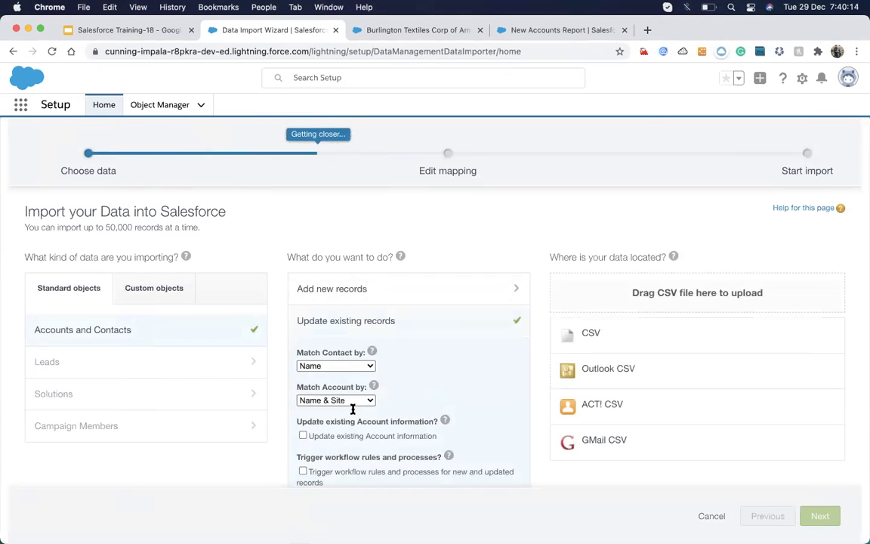
click(303, 317)
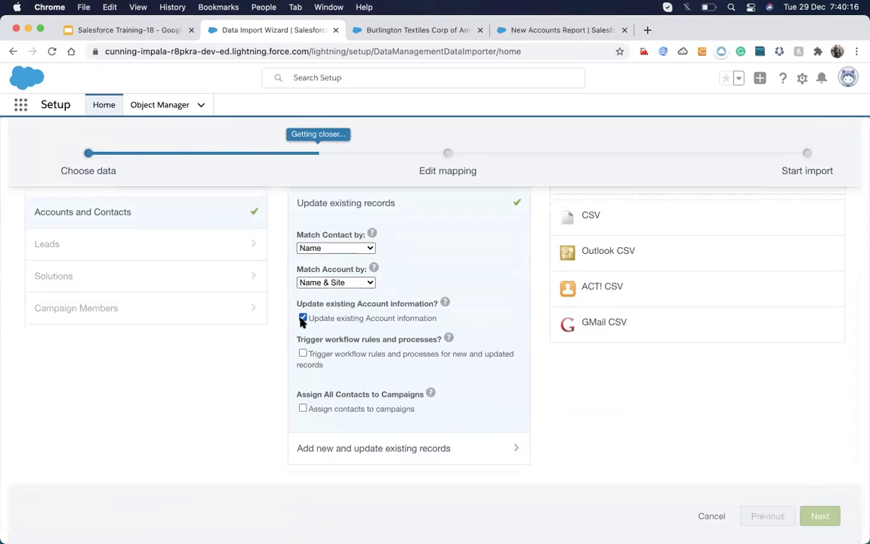
click(582, 219)
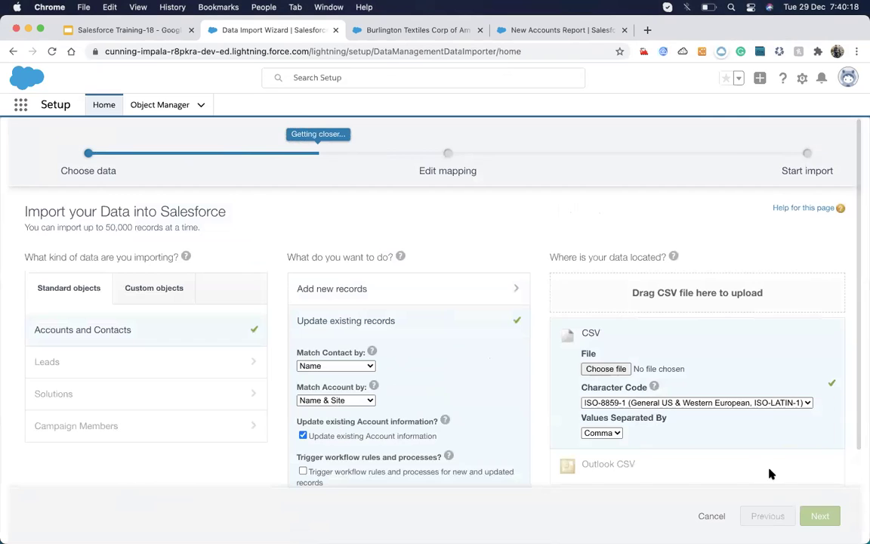
Step: In Visual Studio Code, change the states to TX-Update-2 for Edge Communications and NC-Update-2 for Burlington Textiles, and save the CSV file
key(ctrl+Up)
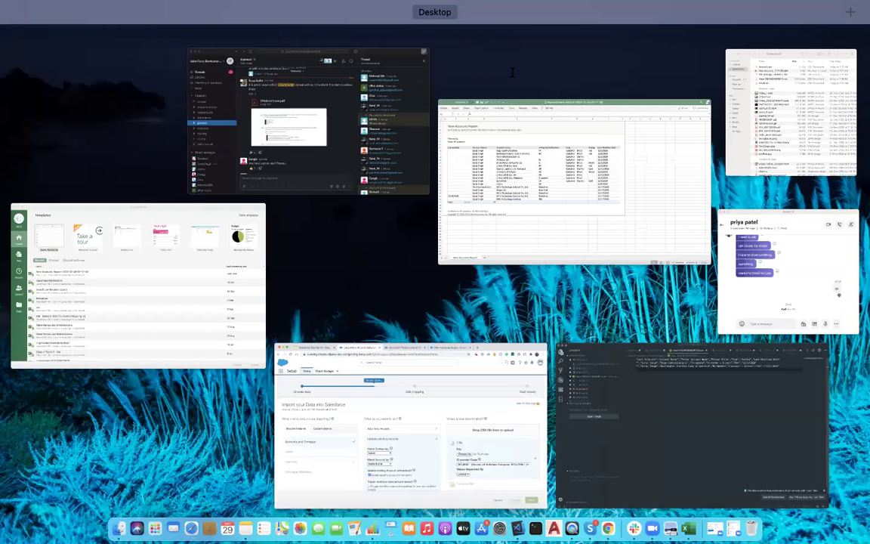
click(680, 412)
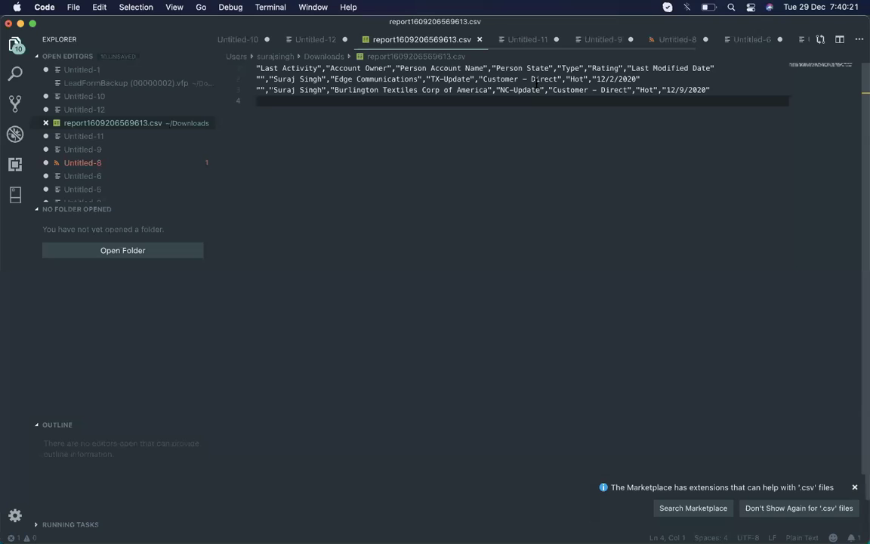
click(478, 79)
text(-)
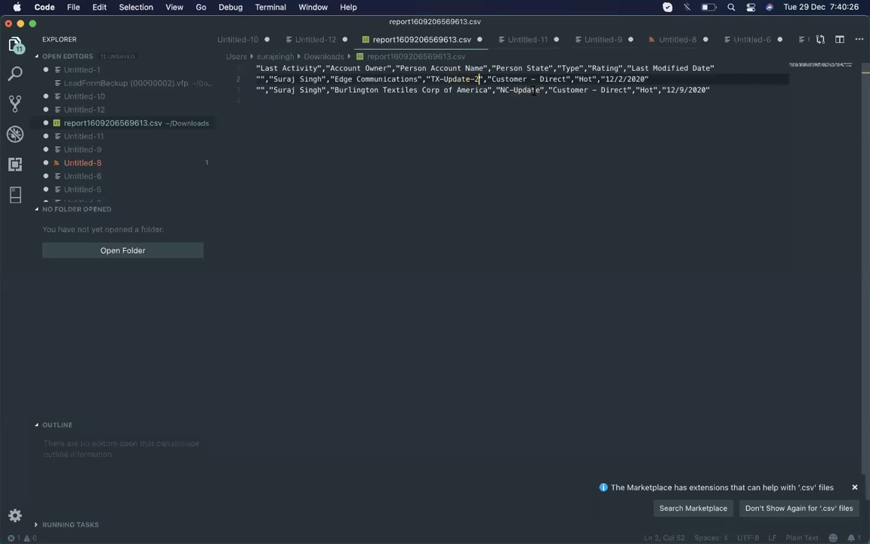
text(2)
click(541, 90)
text(-2)
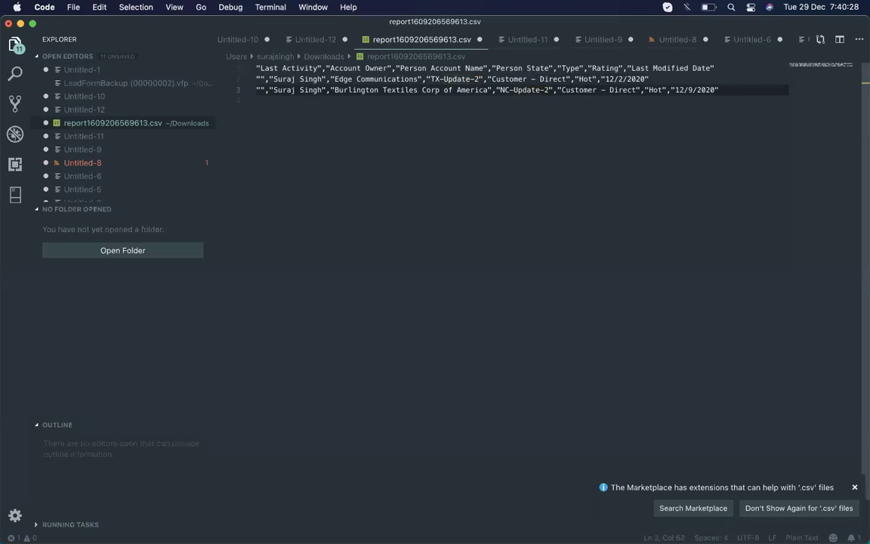
key(super+w)
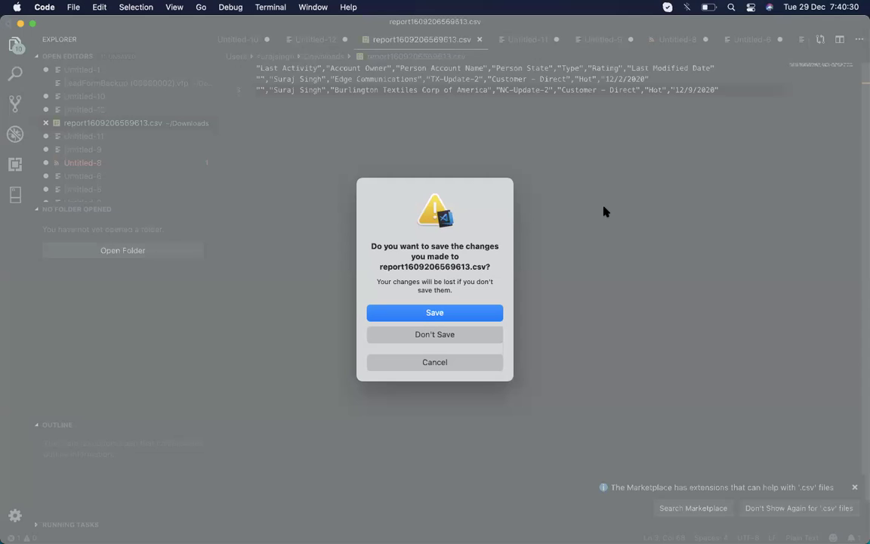
click(490, 360)
key(super+s)
click(569, 311)
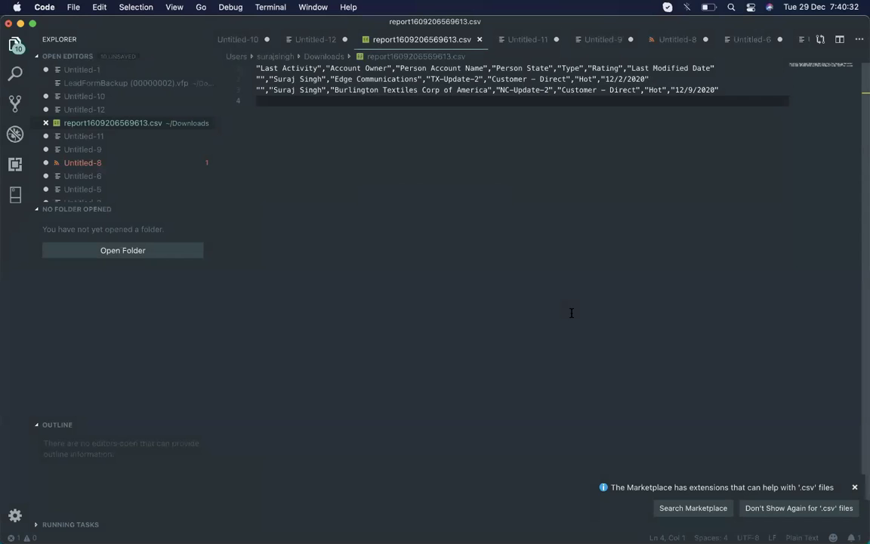
Step: Switch back to Chrome, choose report1609206569613.csv from Downloads as the import file, and continue to the field mapping
key(ctrl+Up)
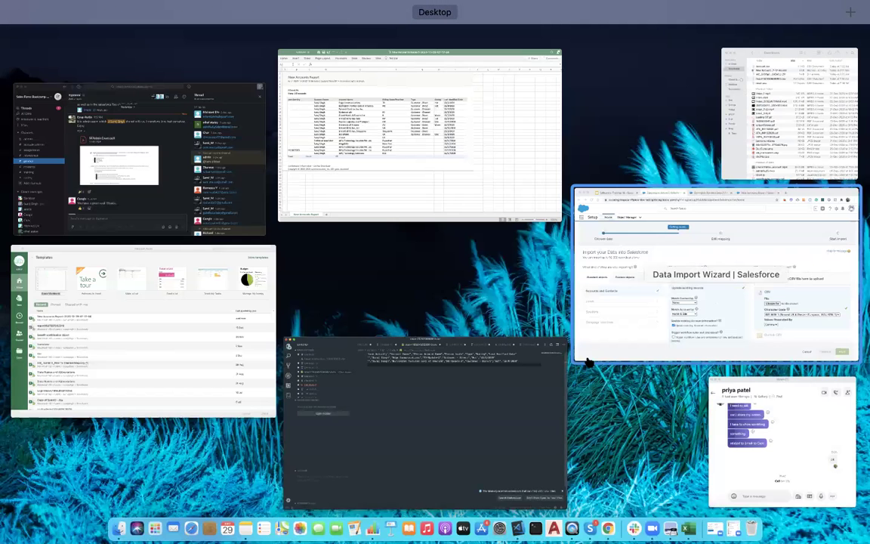
click(588, 363)
click(605, 369)
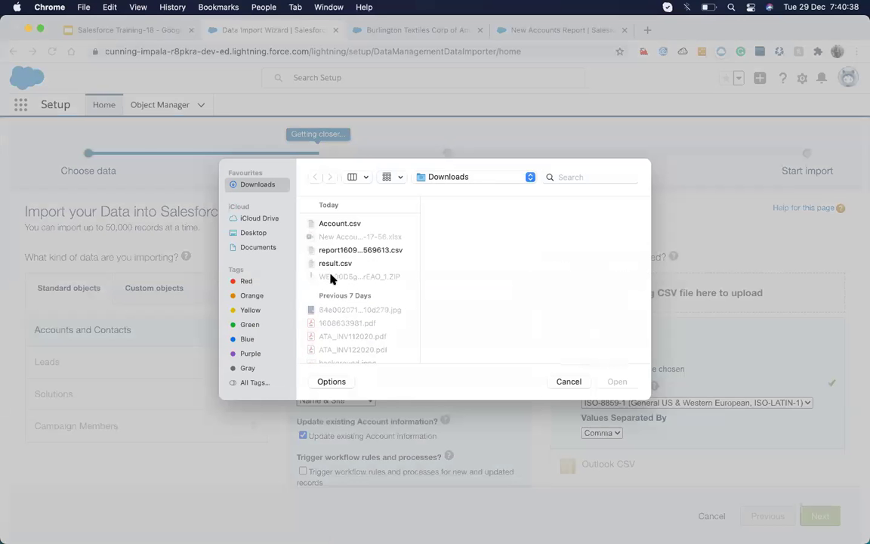
click(342, 247)
click(617, 379)
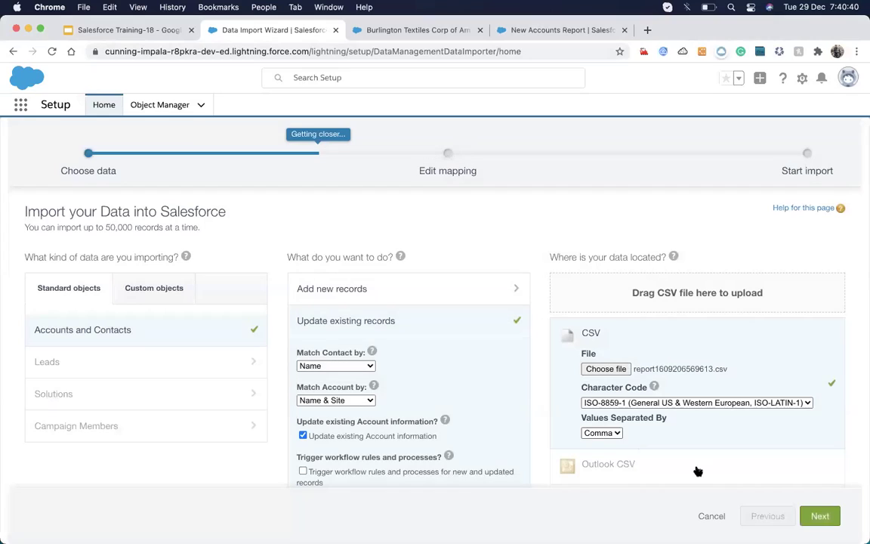
click(820, 516)
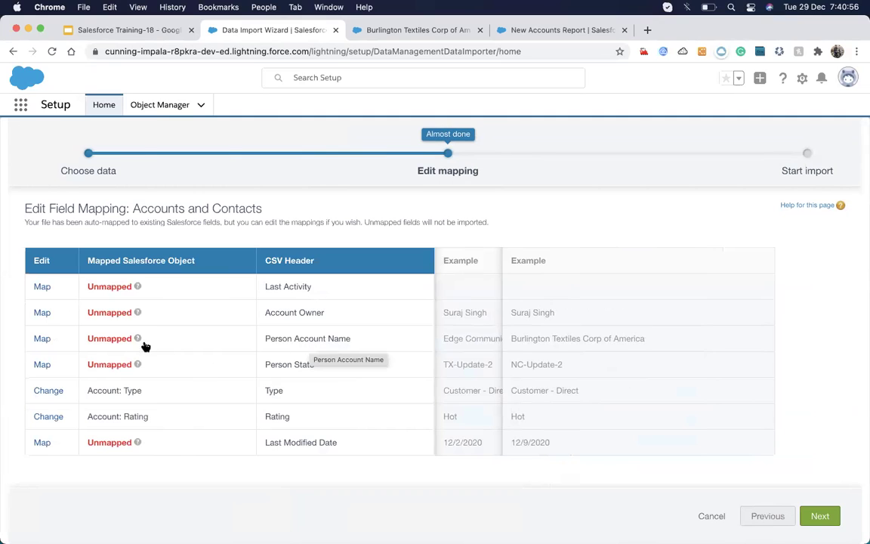
Step: Map the Person Account Name CSV header to the Account: Account Name field
click(40, 338)
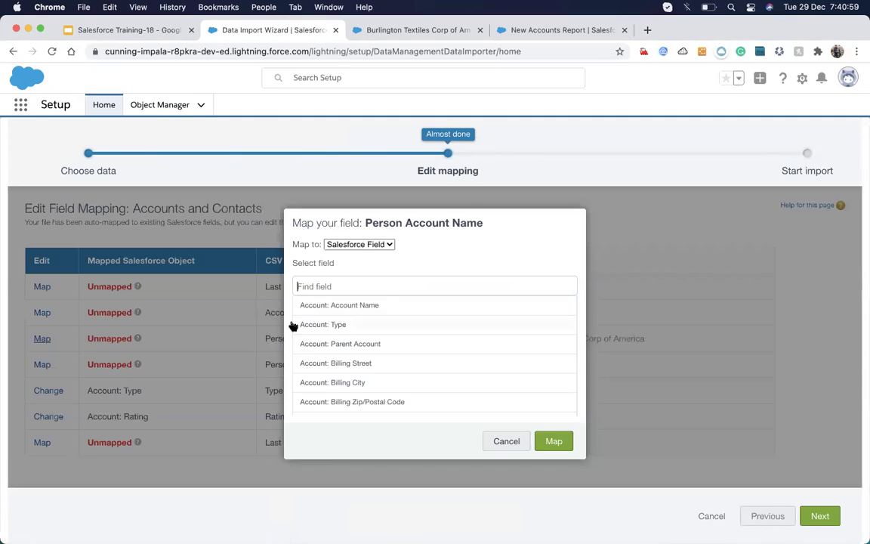
click(369, 305)
click(552, 444)
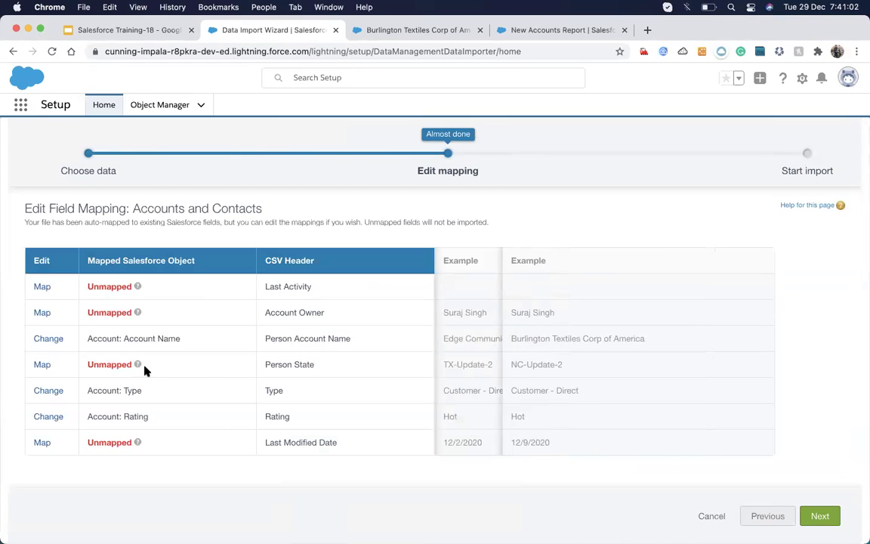
Step: Find fields matching "state" and map the Person State CSV header to Account: Billing State/Province
click(42, 364)
click(340, 287)
text(s)
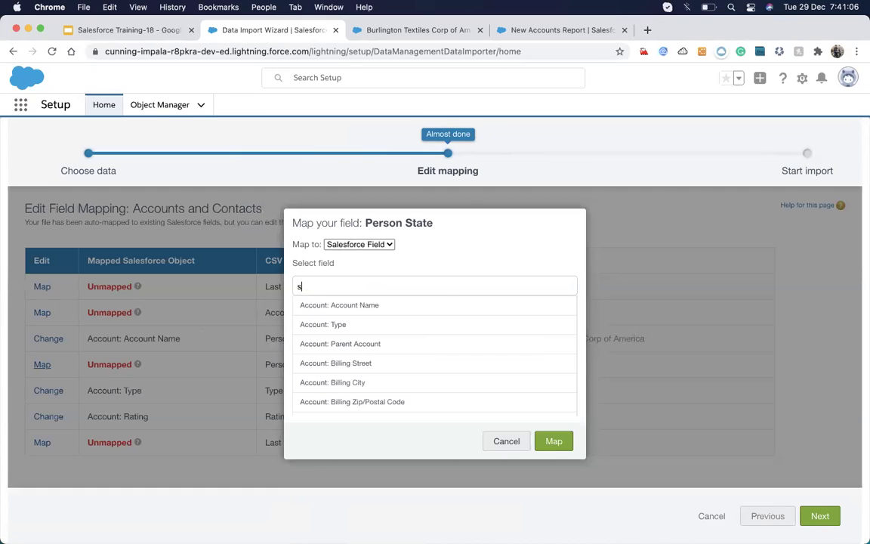
text(tate)
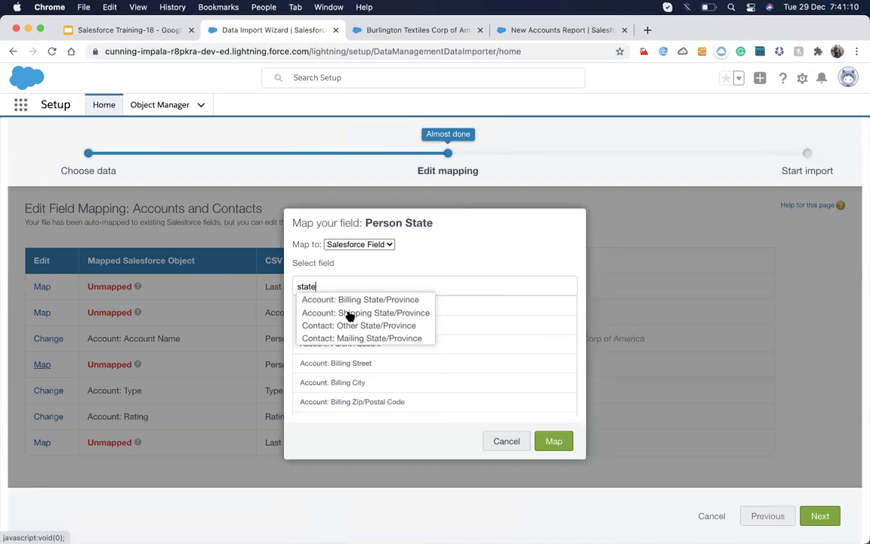
click(352, 300)
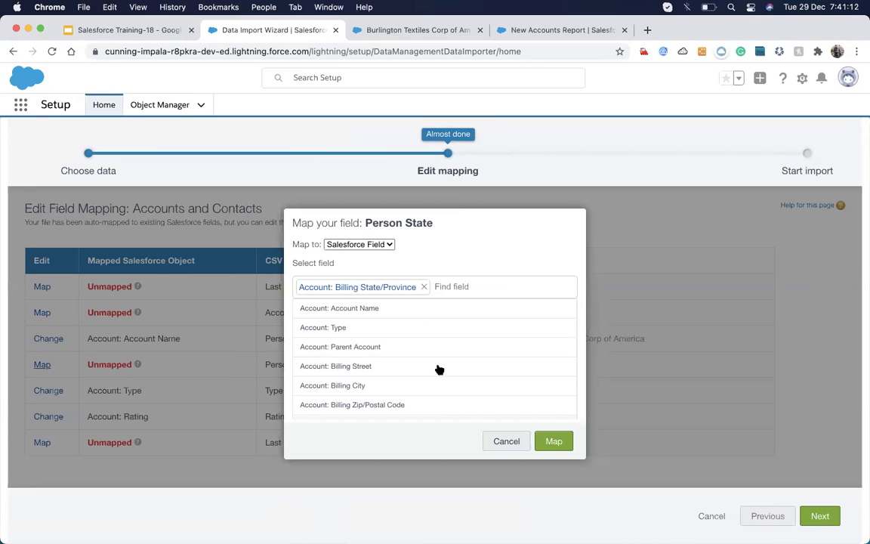
click(554, 441)
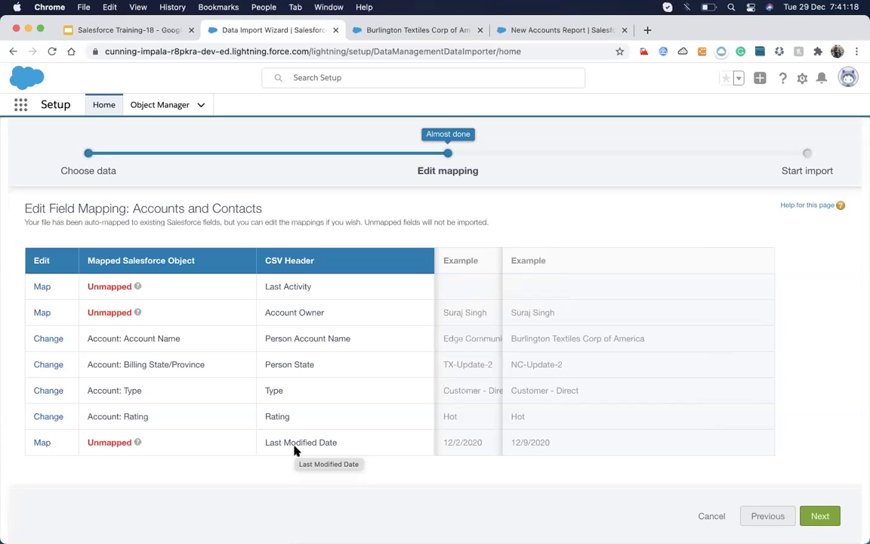
Step: Switch to Visual Studio Code to review the headers and rows of report1609206569613.csv, and return to the field mapping in Chrome
key(ctrl+Up)
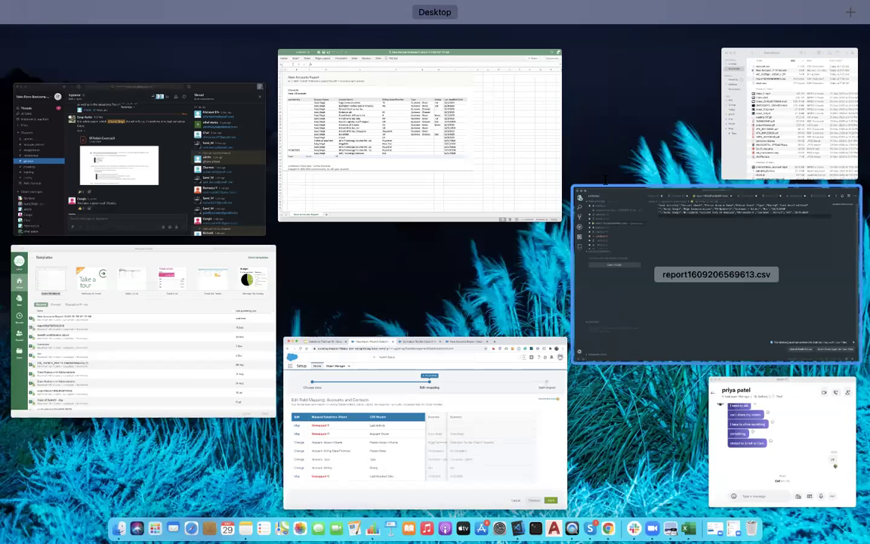
click(642, 231)
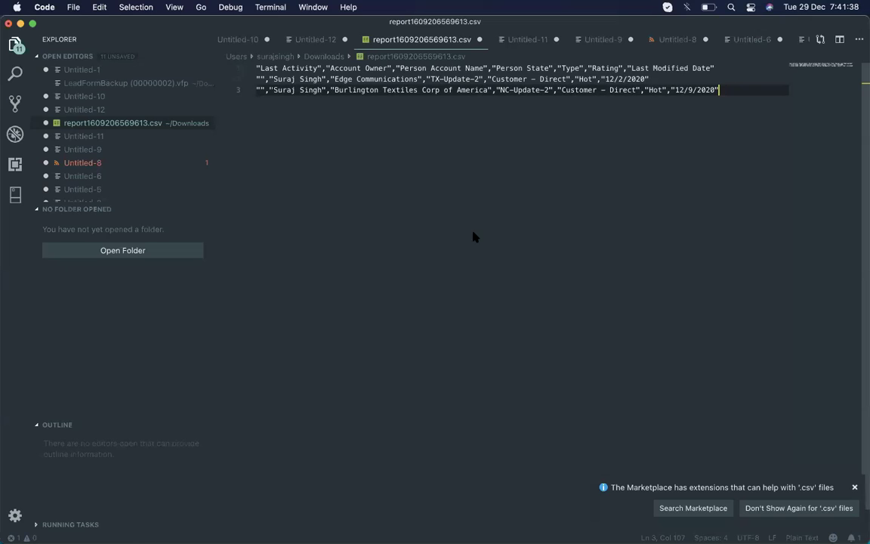
key(ctrl+Up)
click(647, 296)
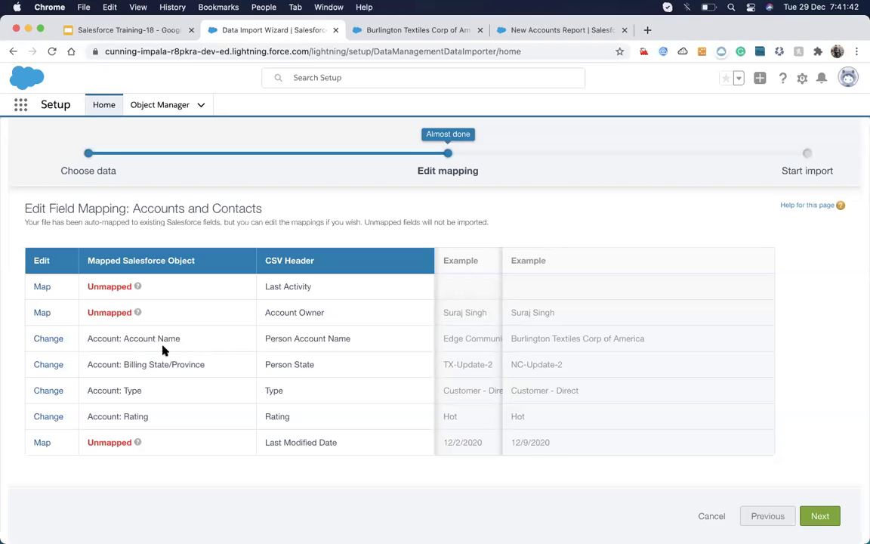
Step: Go back from the import review to the data selection, choose report1609206569613.csv from Downloads again, and continue to the field mapping
click(825, 522)
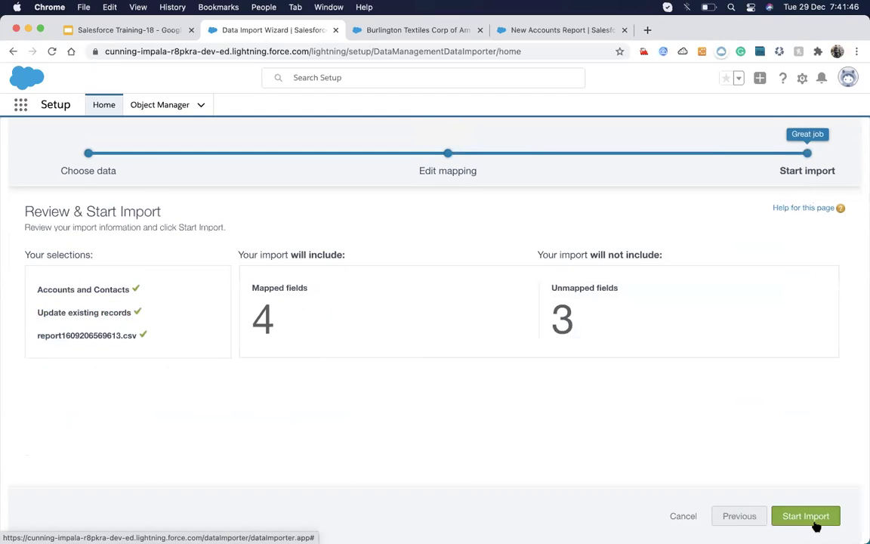
click(740, 517)
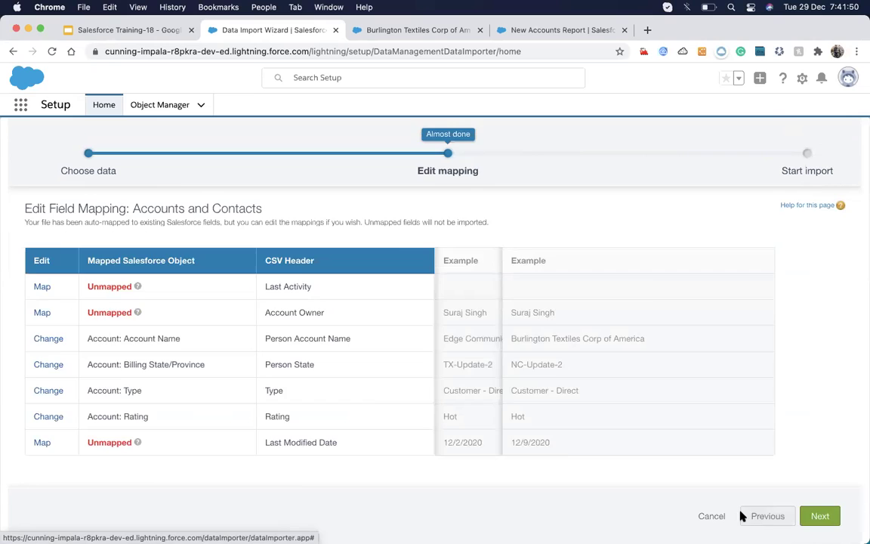
click(747, 516)
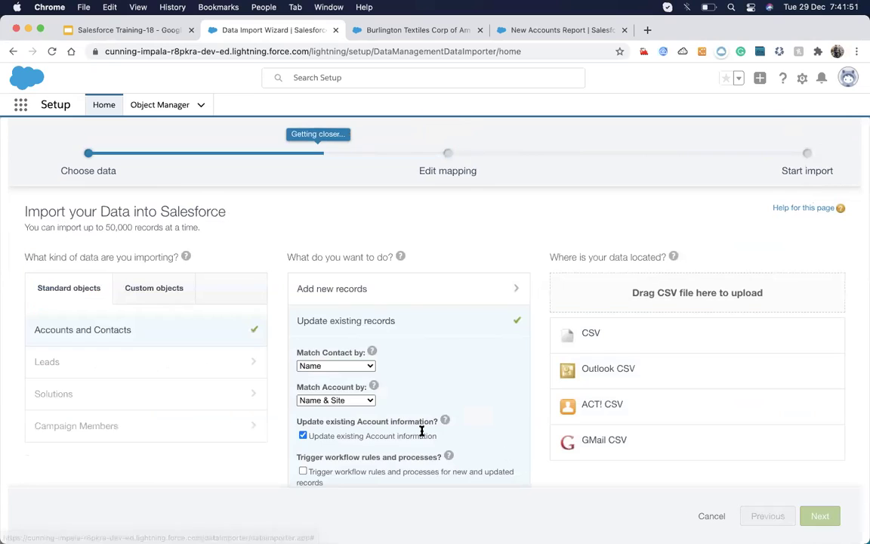
click(587, 339)
click(597, 366)
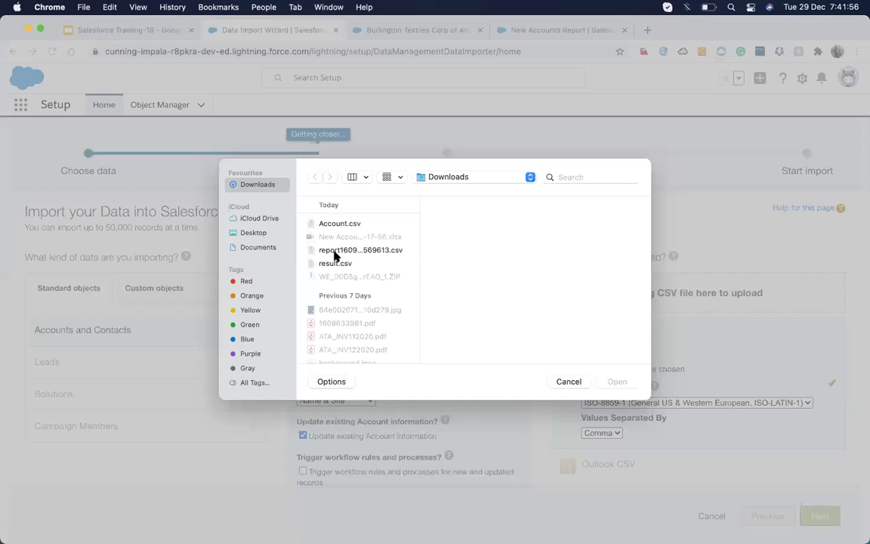
double_click(335, 252)
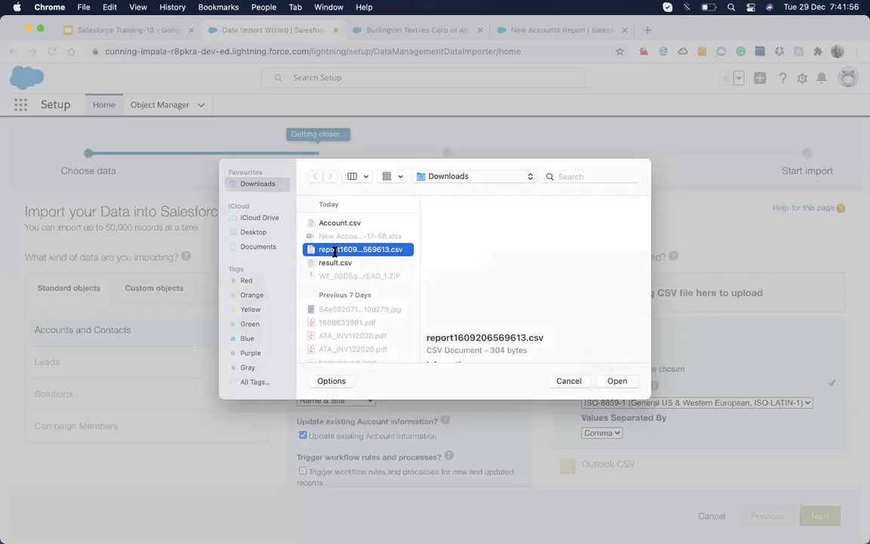
click(821, 517)
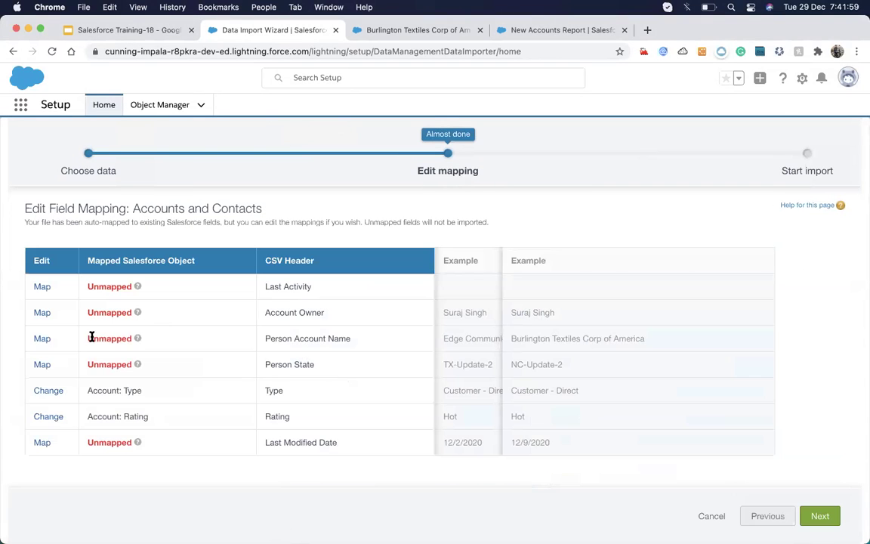
Step: Map the unmapped Person Account Name CSV header to Account: Account Name
click(43, 339)
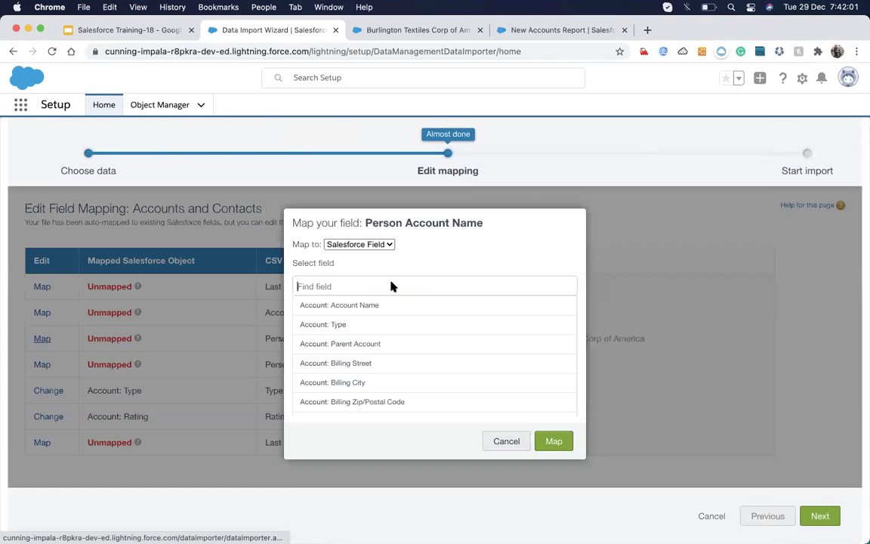
click(355, 305)
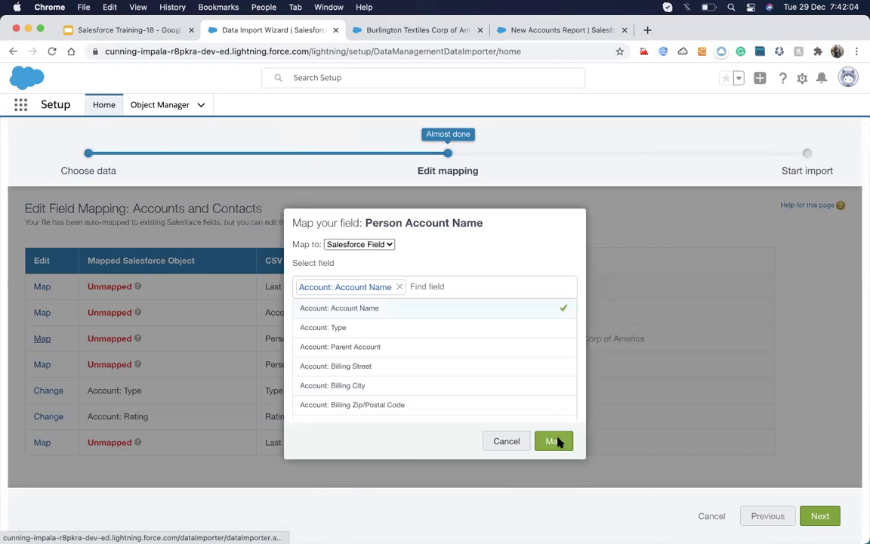
click(558, 442)
Step: Find fields matching "stat" and map the Person State CSV header to Account: Billing State/Province
click(42, 364)
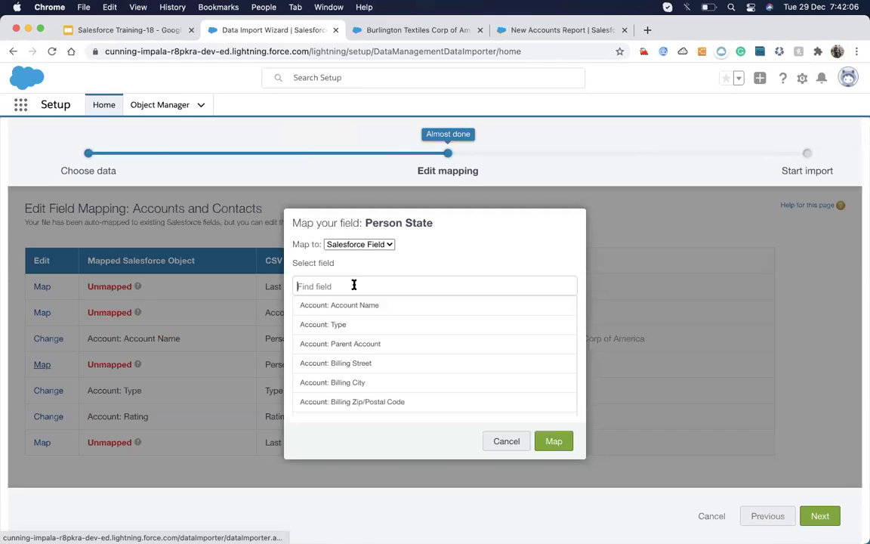
text(stat)
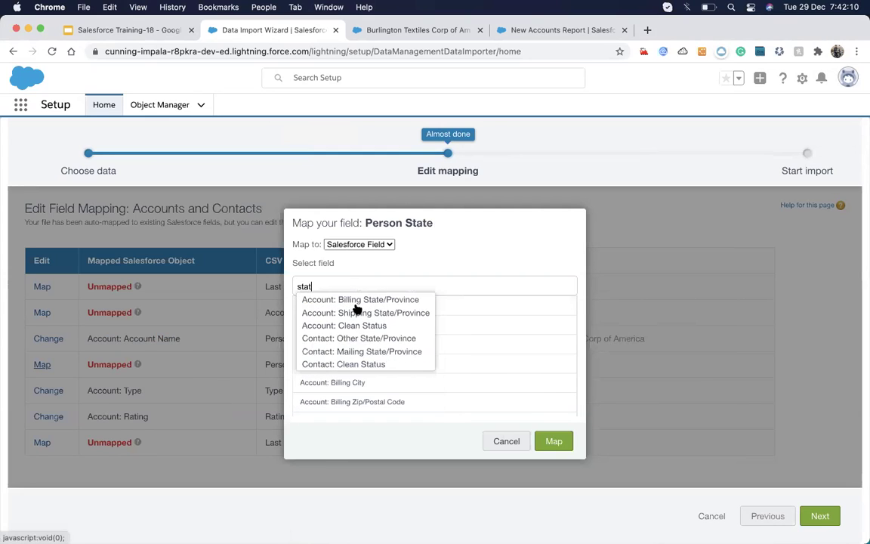
click(357, 302)
click(554, 441)
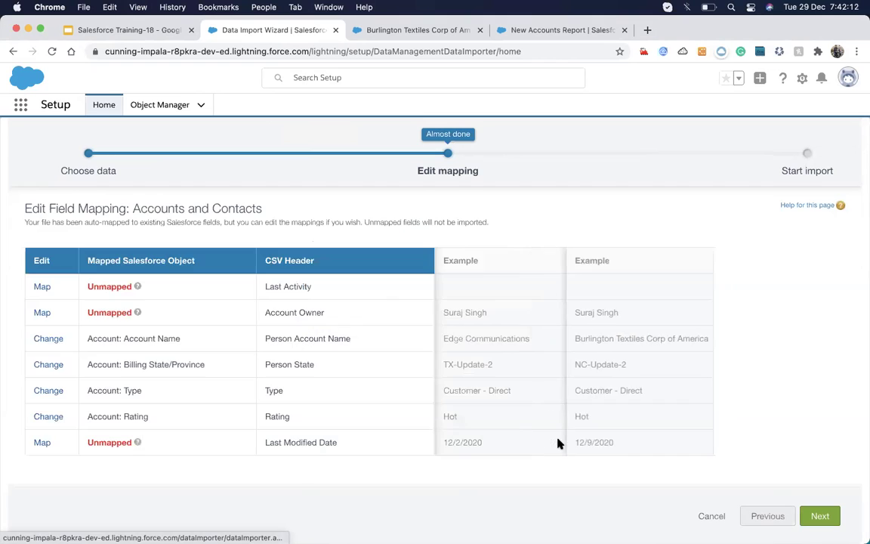
Step: Continue to the review, start the import, and check the batch status in the resulting bulk data load job
click(814, 517)
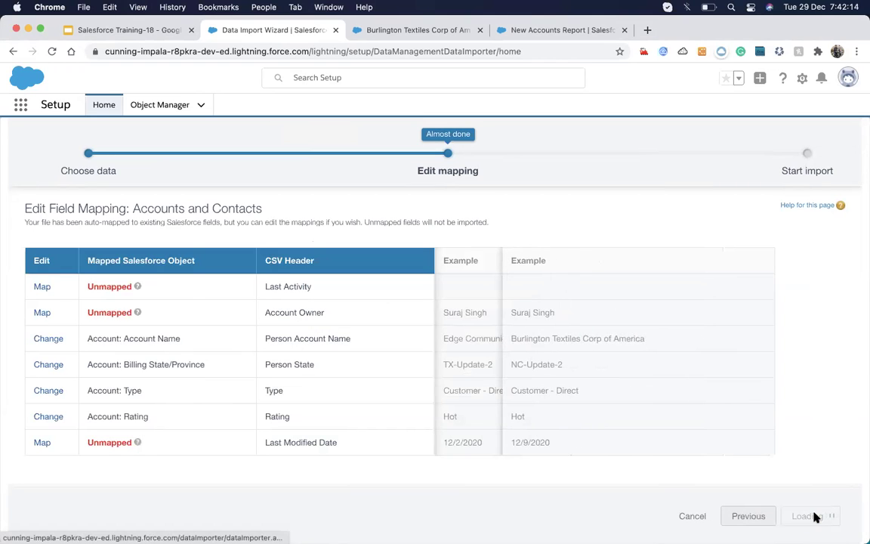
click(742, 516)
click(547, 296)
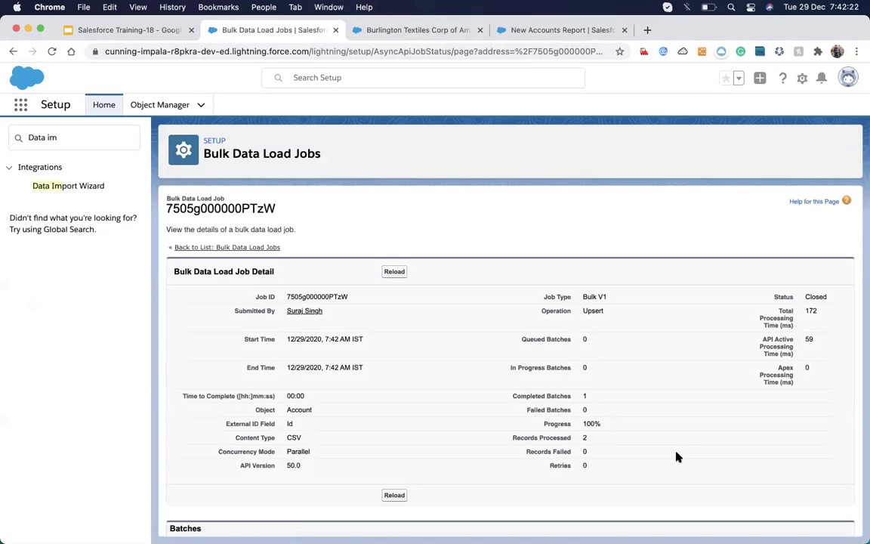
scroll(612, 412, down, 2)
double_click(827, 518)
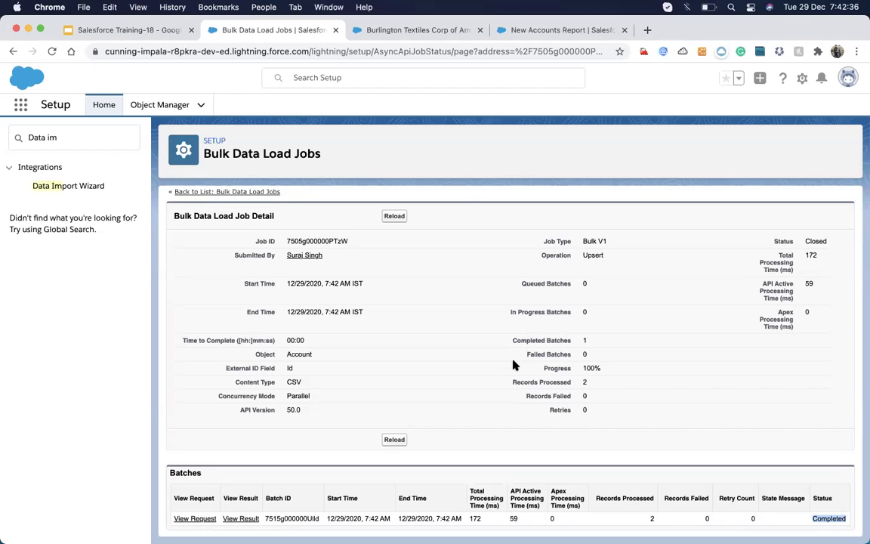
Step: Check the billing address in the details of the Burlington Textiles Corp of America account
click(389, 30)
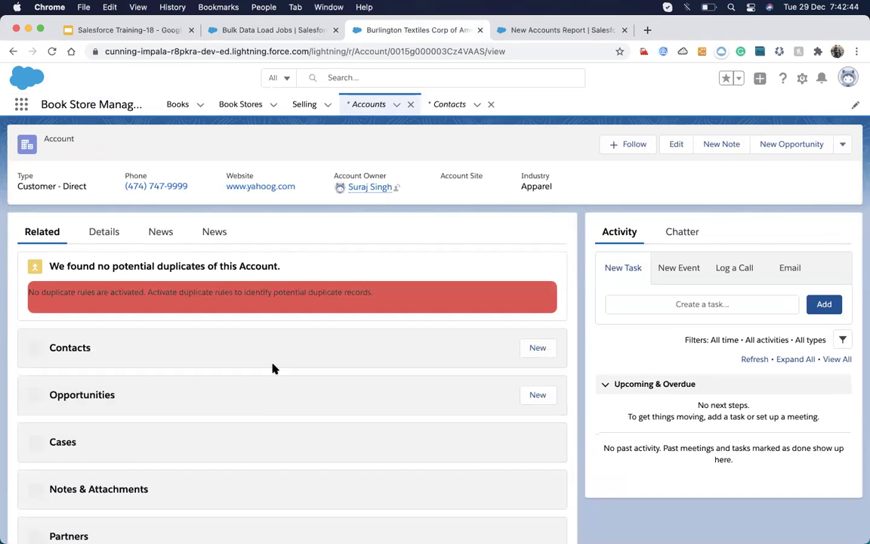
click(105, 228)
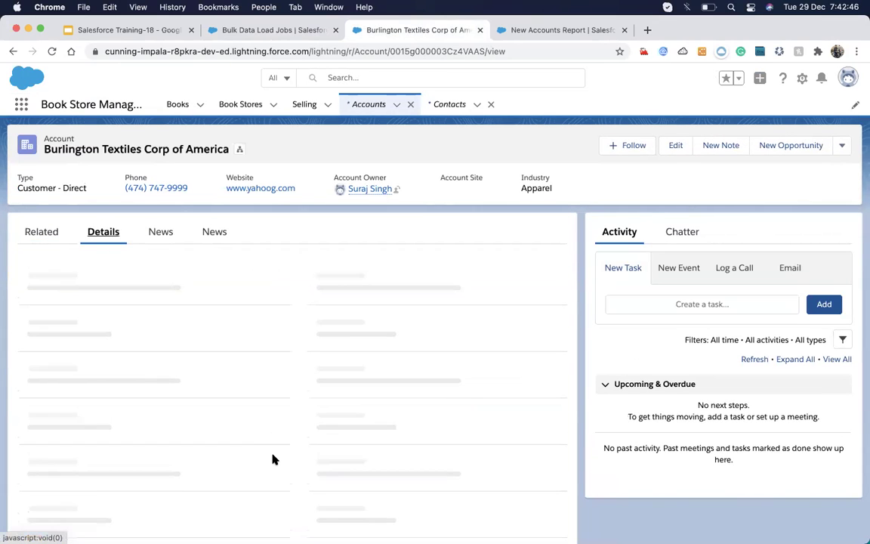
scroll(219, 370, down, 5)
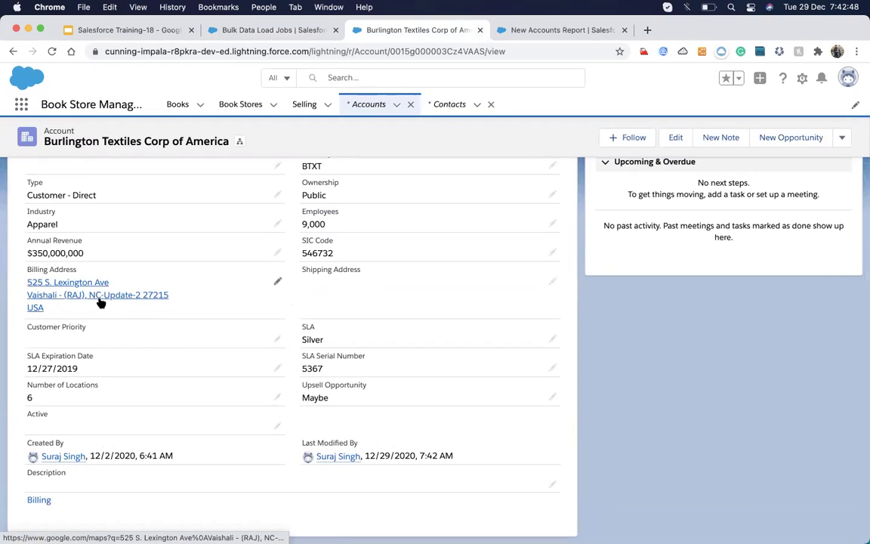
Step: Return to Salesforce Setup, search for "Datalo", and open the Dataloader.io page
click(249, 31)
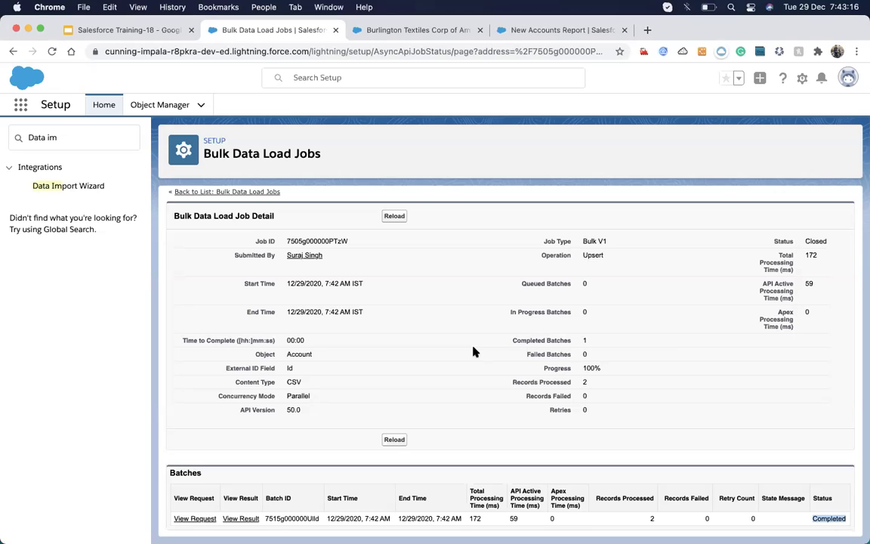
click(85, 142)
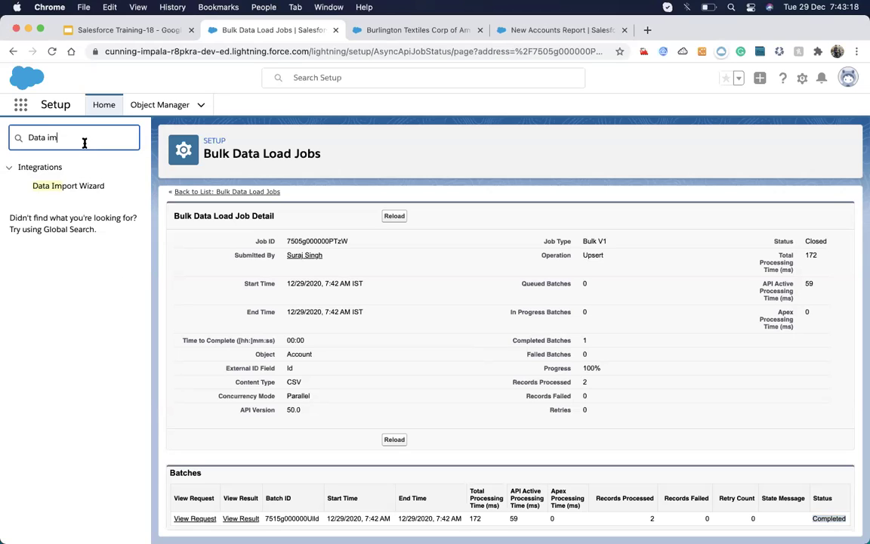
key(BackSpace)
key(BackSpace)
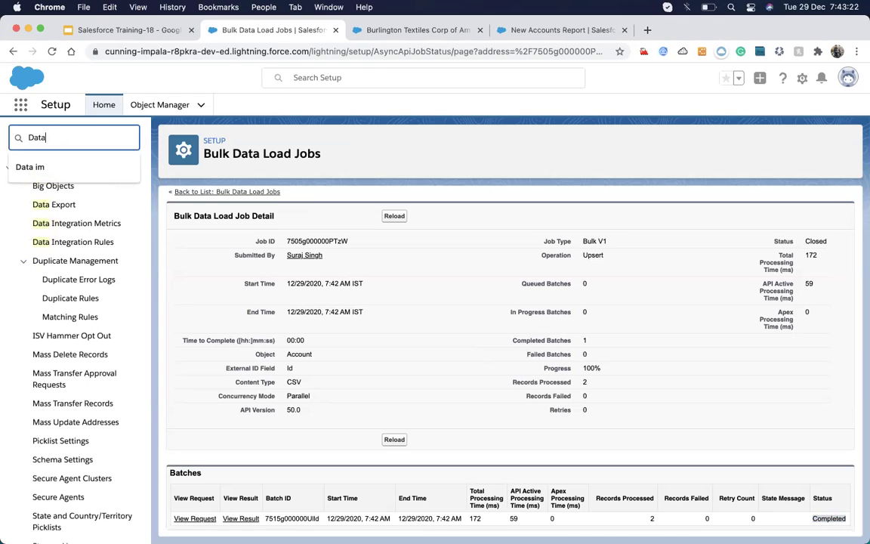
text(lo)
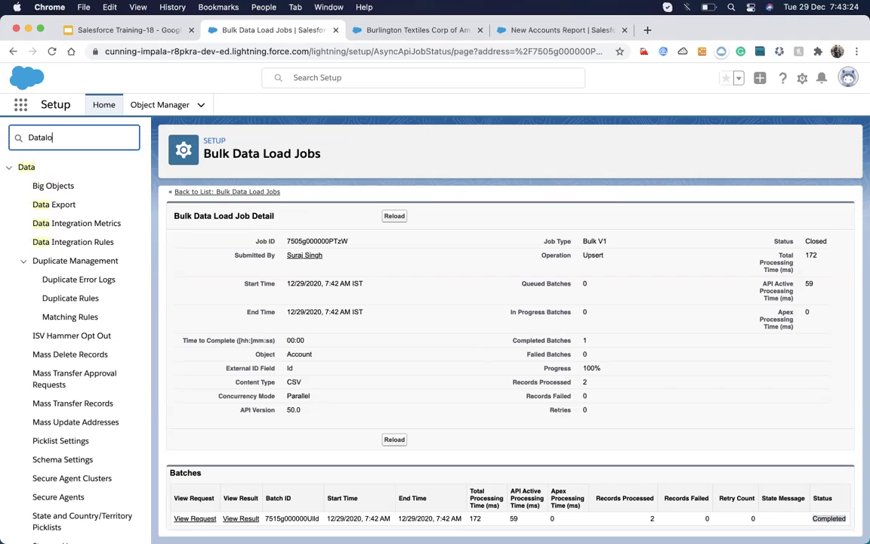
click(54, 187)
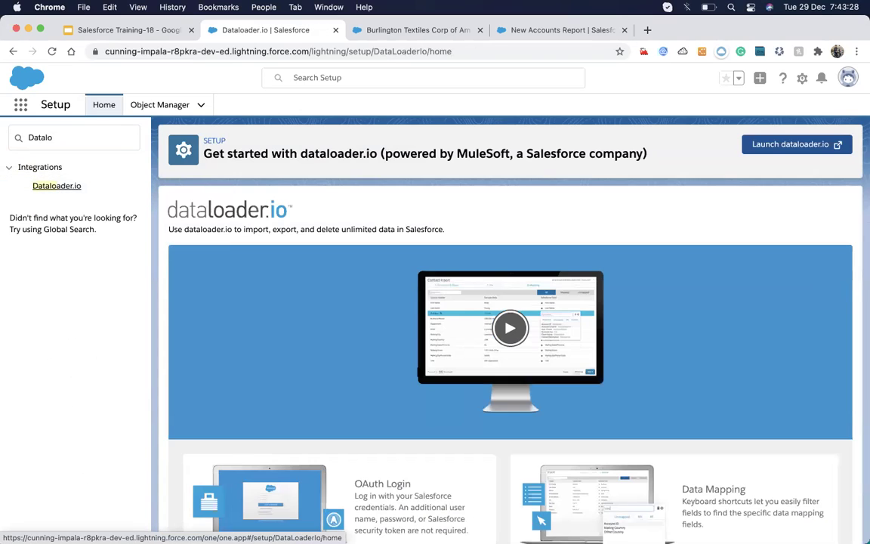
Step: Look over the dataloader.io overview page, including OAuth login, data mapping, account ID lookup and export filters
scroll(418, 369, down, 5)
scroll(417, 369, up, 5)
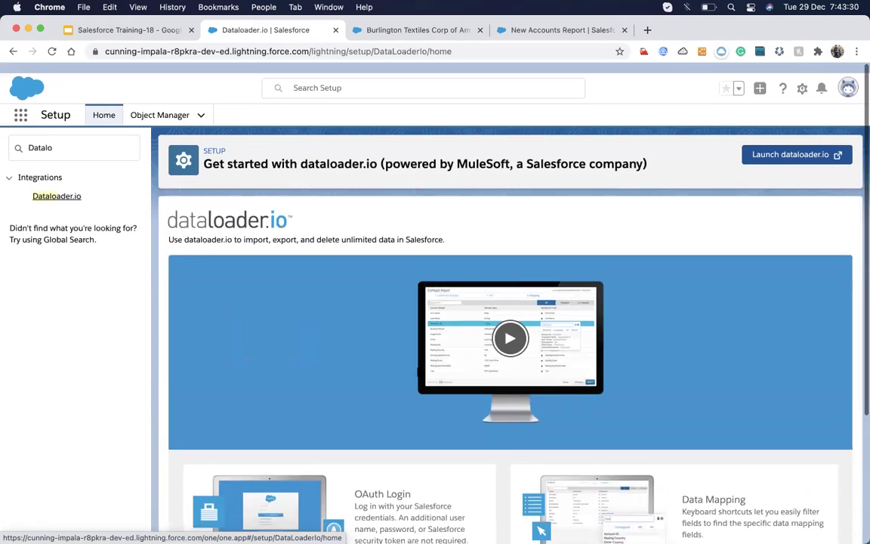
scroll(418, 368, down, 2)
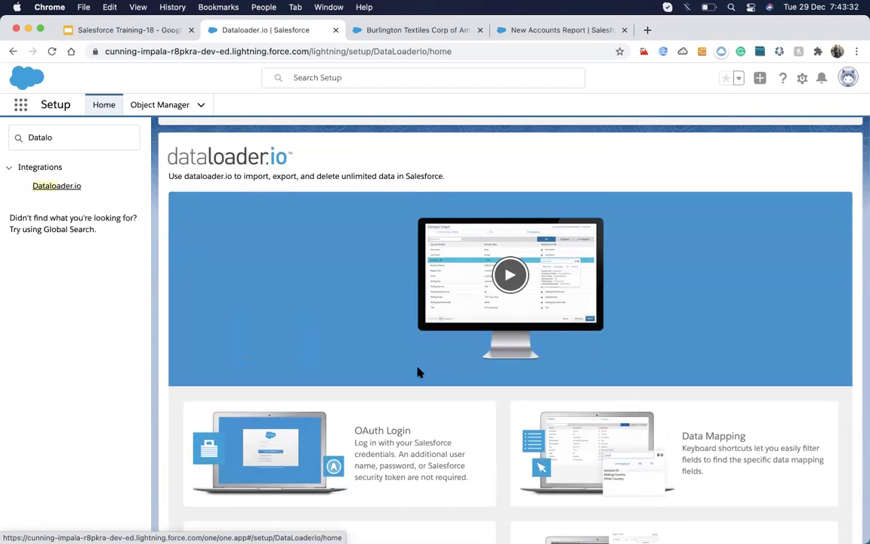
scroll(420, 371, down, 1)
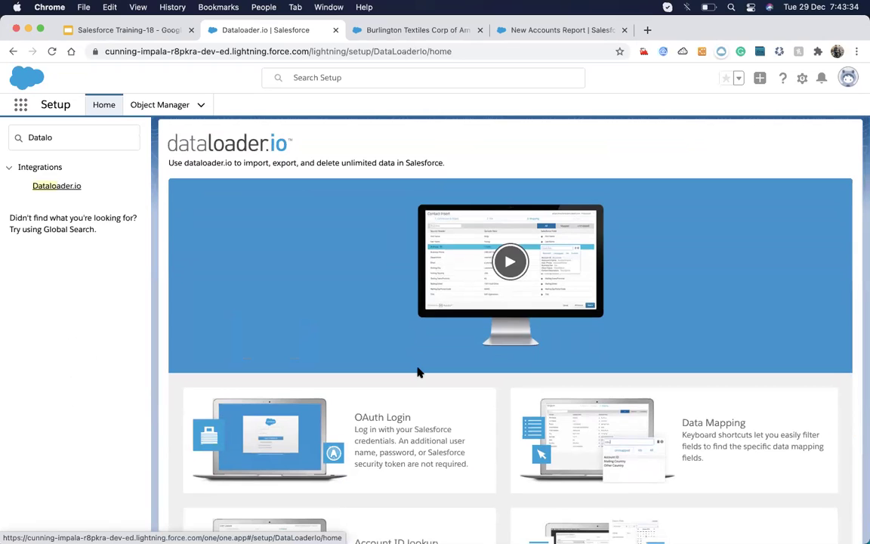
scroll(422, 485, down, 5)
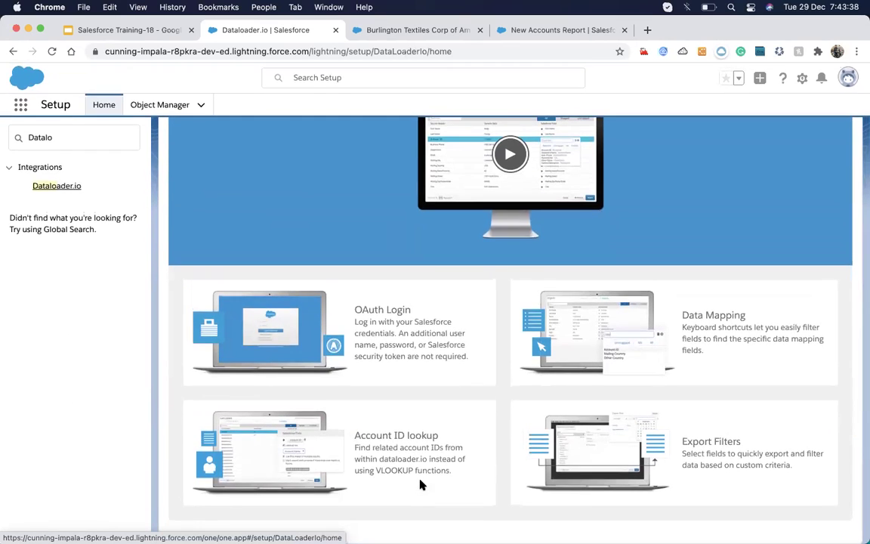
scroll(363, 418, down, 1)
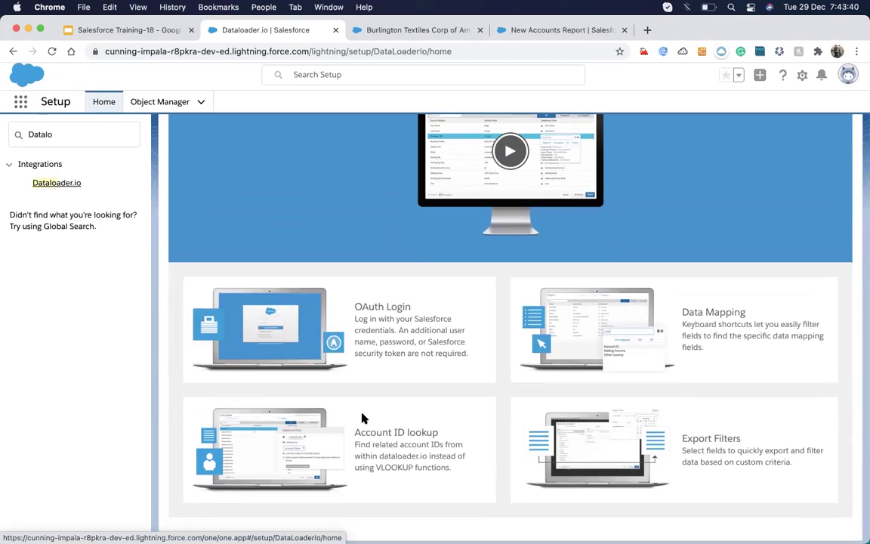
scroll(364, 417, up, 3)
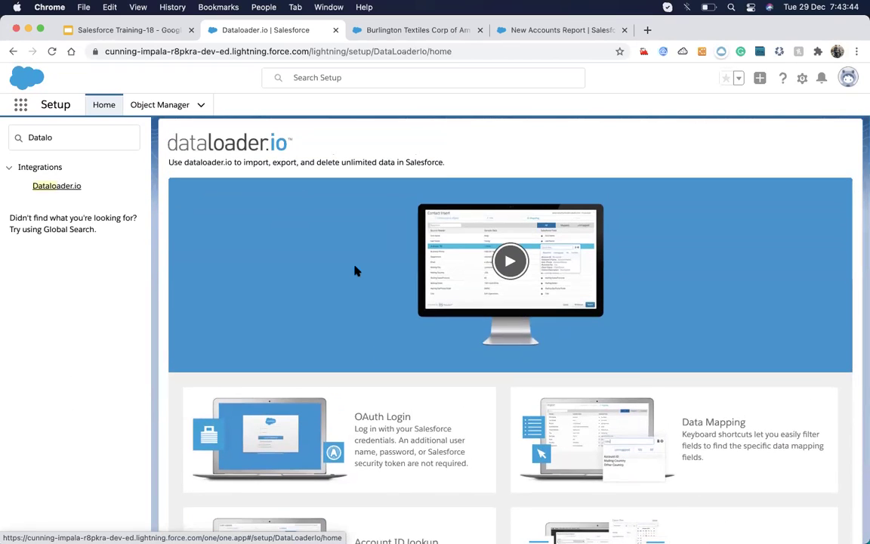
scroll(408, 230, up, 2)
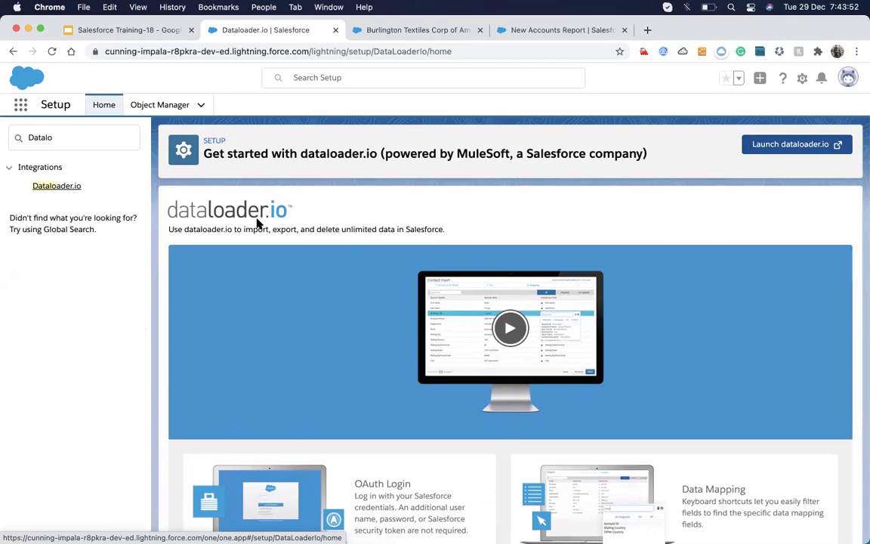
Step: Launch dataloader.io, confirm the redirect to the external site, and open its Salesforce login form
click(768, 155)
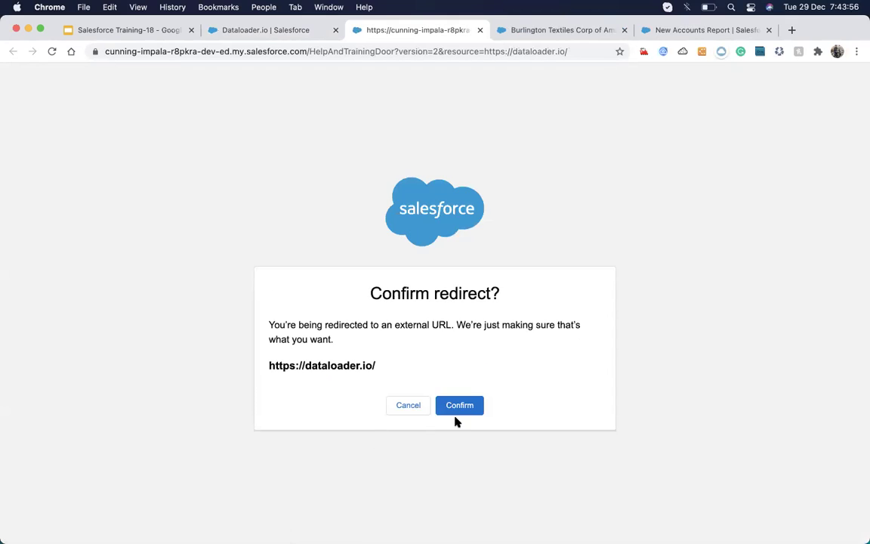
click(458, 410)
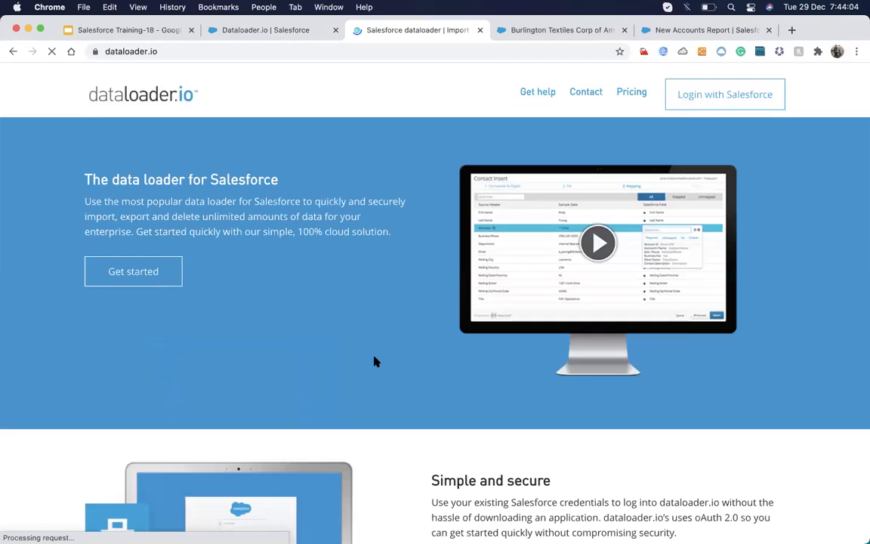
click(687, 90)
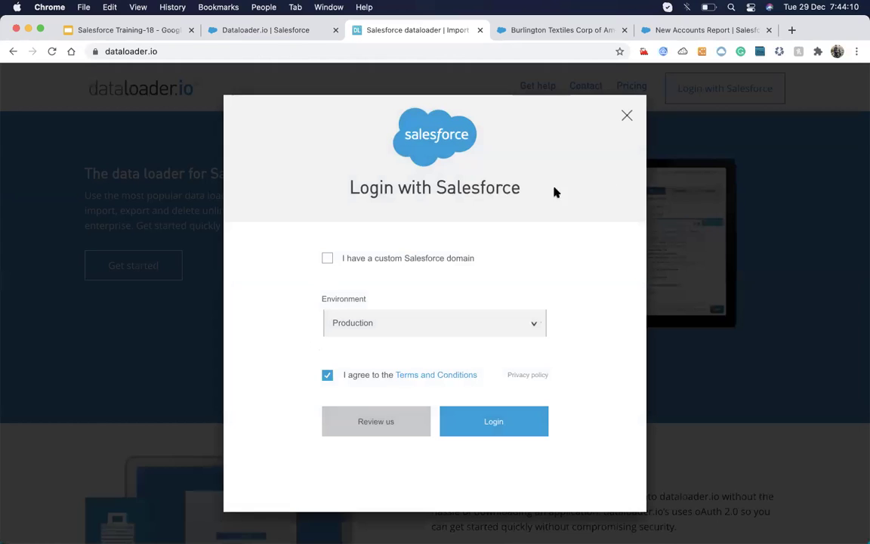
Step: Log in to dataloader.io using the Production environment and allow it access to the Salesforce org
click(489, 422)
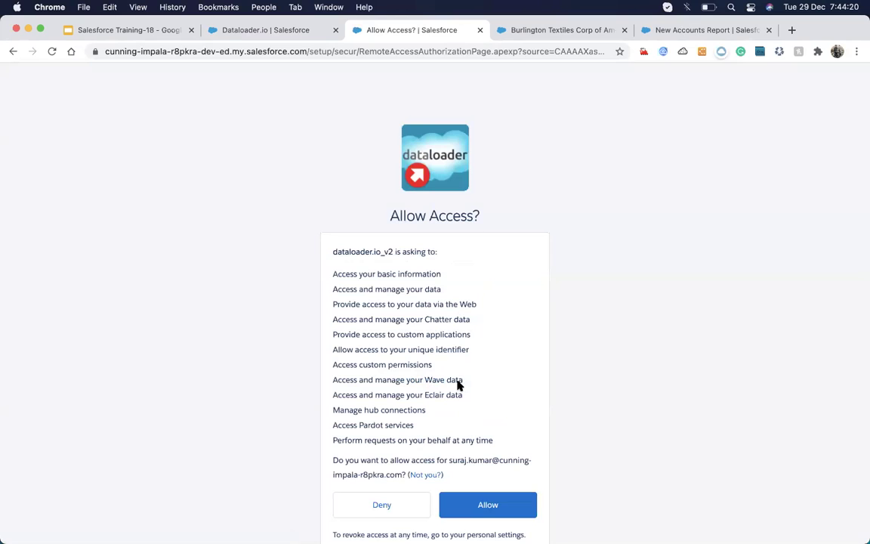
scroll(498, 362, down, 2)
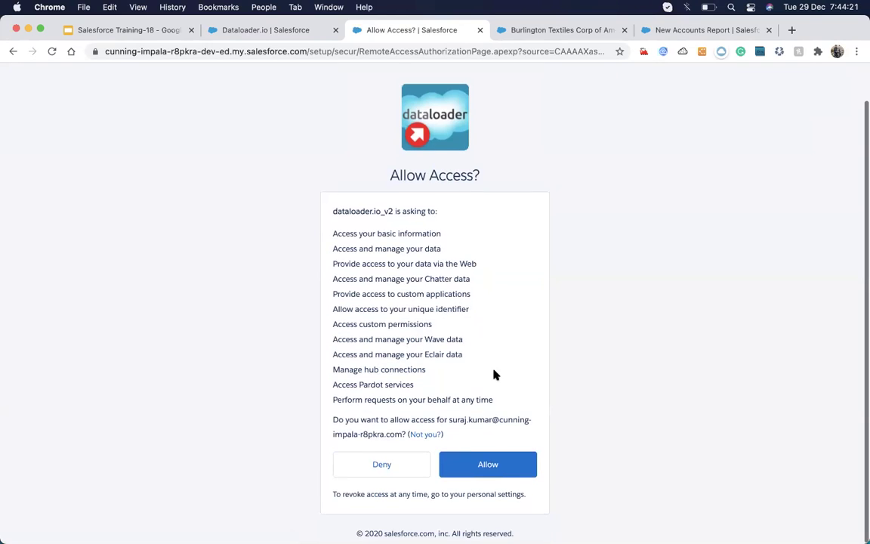
click(487, 465)
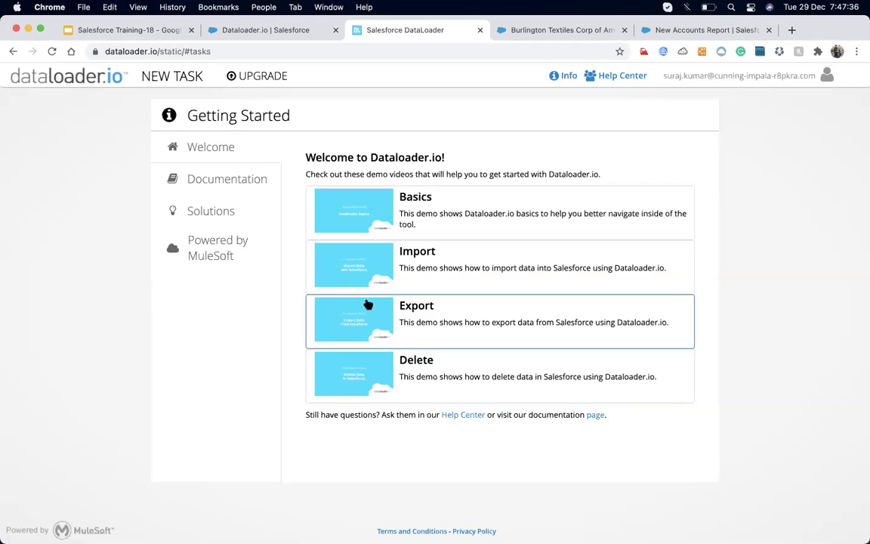
Step: Look over the dataloader.io Getting Started sections, the Import demo video and the available new task types
click(191, 200)
click(212, 242)
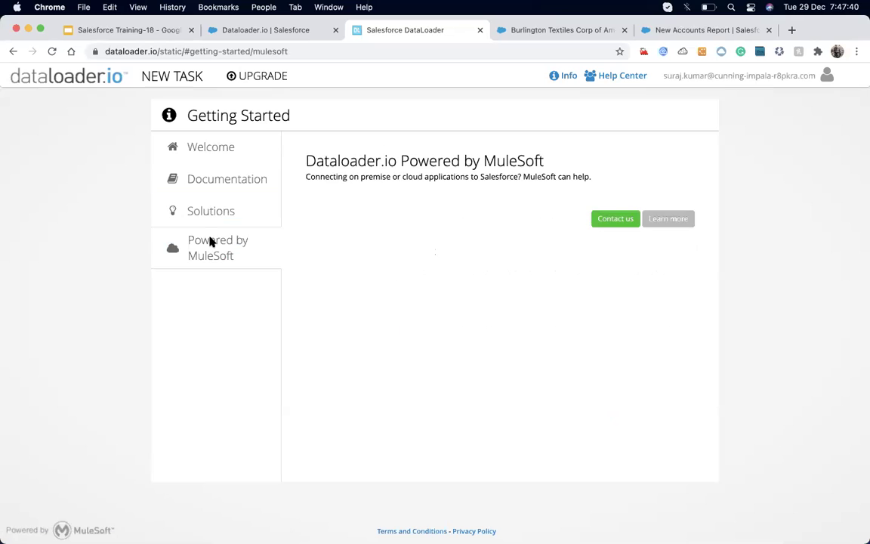
click(211, 210)
click(213, 181)
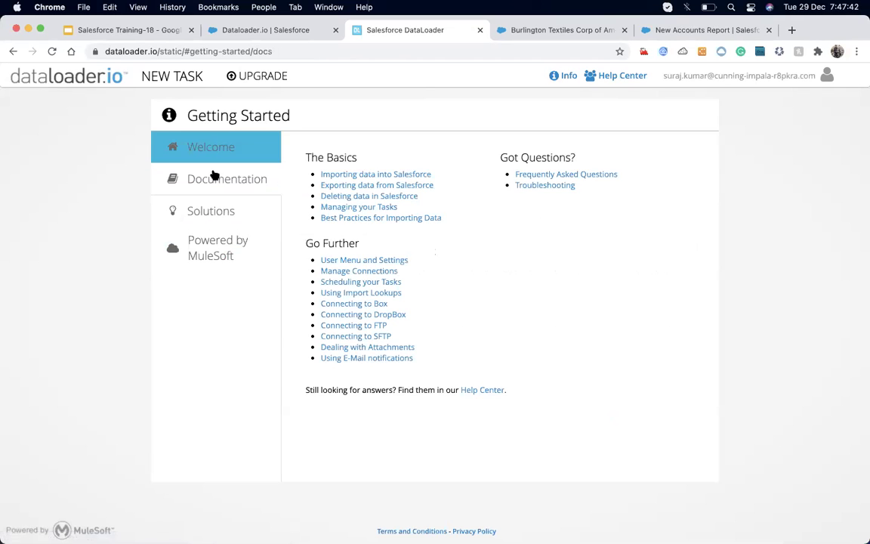
click(214, 147)
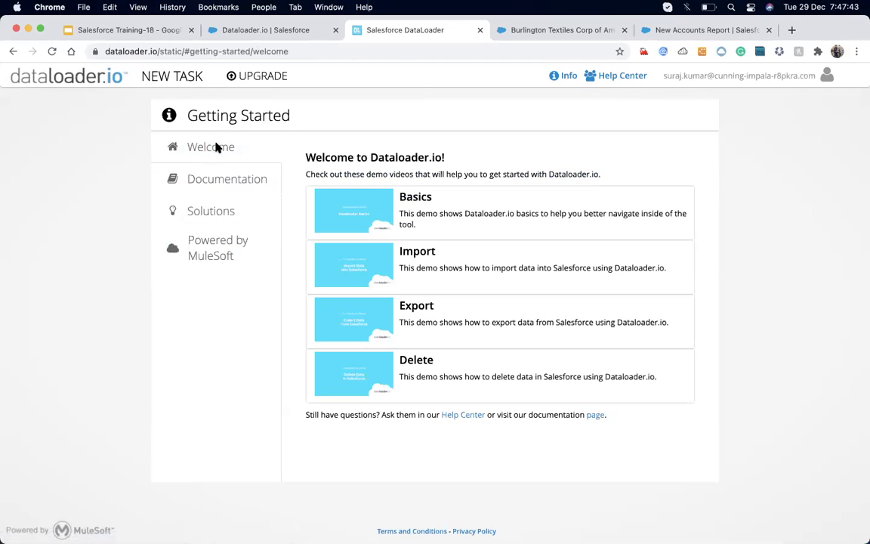
click(361, 268)
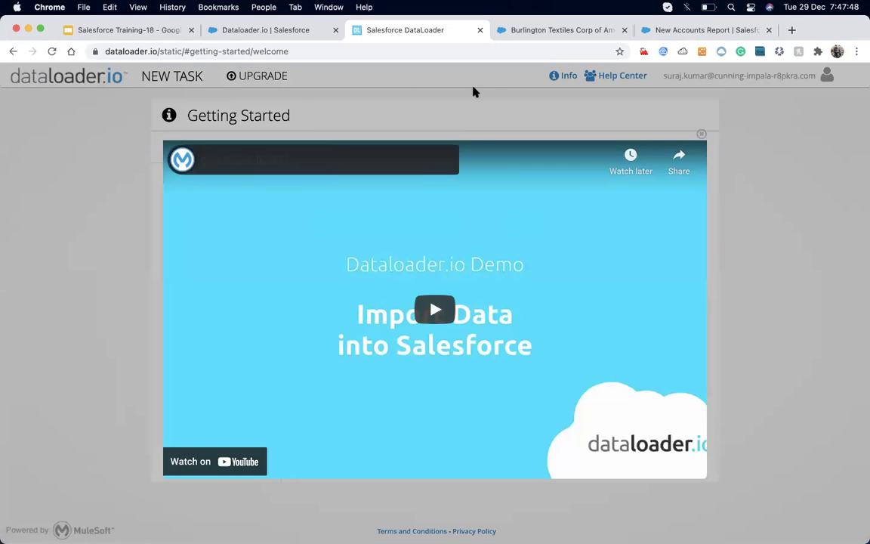
click(494, 91)
click(169, 83)
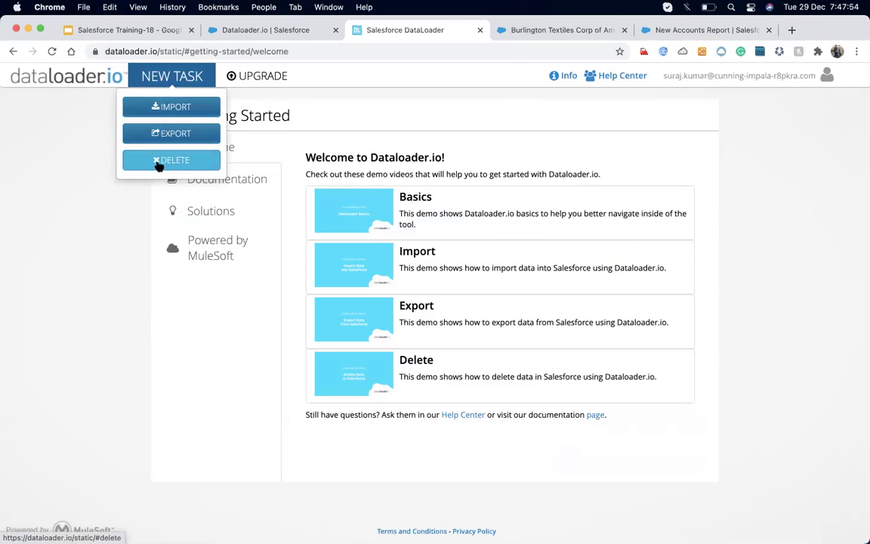
Step: Return to Salesforce Setup, search for "Data impo", and launch the Data Import Wizard
click(260, 30)
click(51, 136)
key(BackSpace)
key(BackSpace)
text(impo)
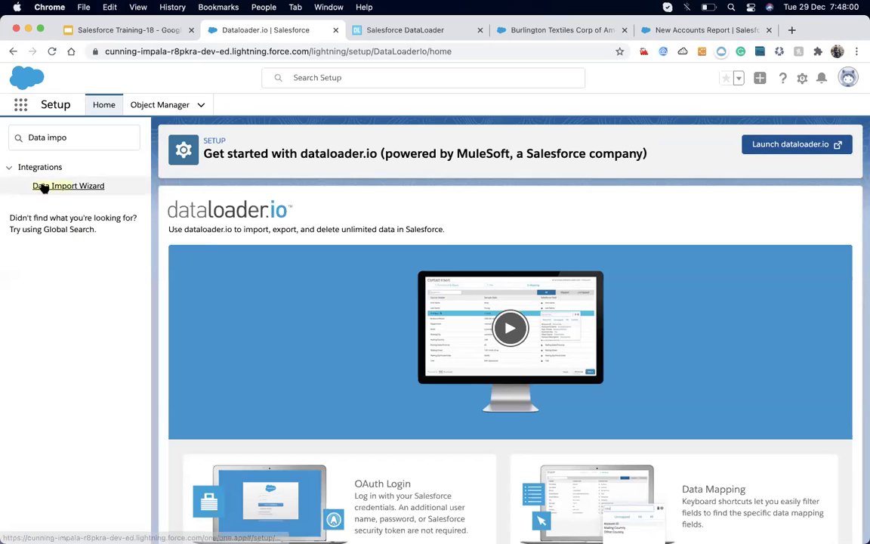
click(42, 186)
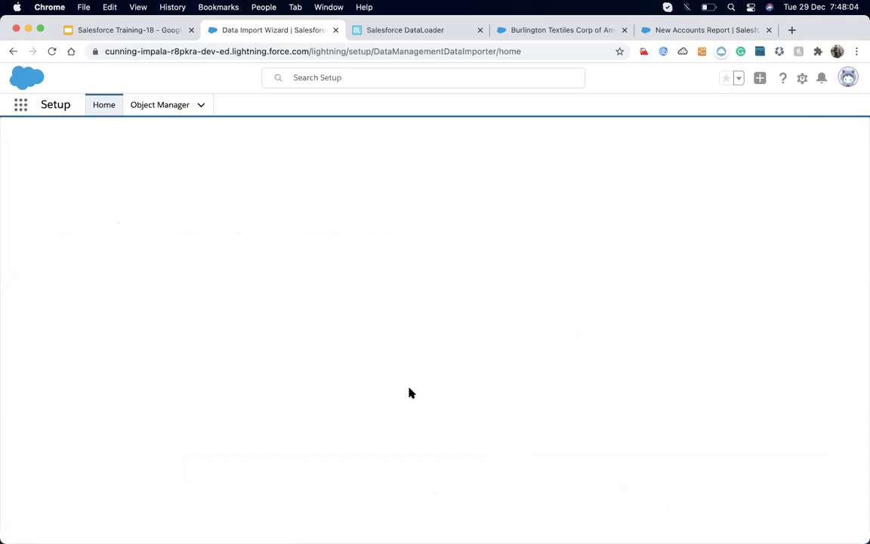
scroll(326, 468, down, 5)
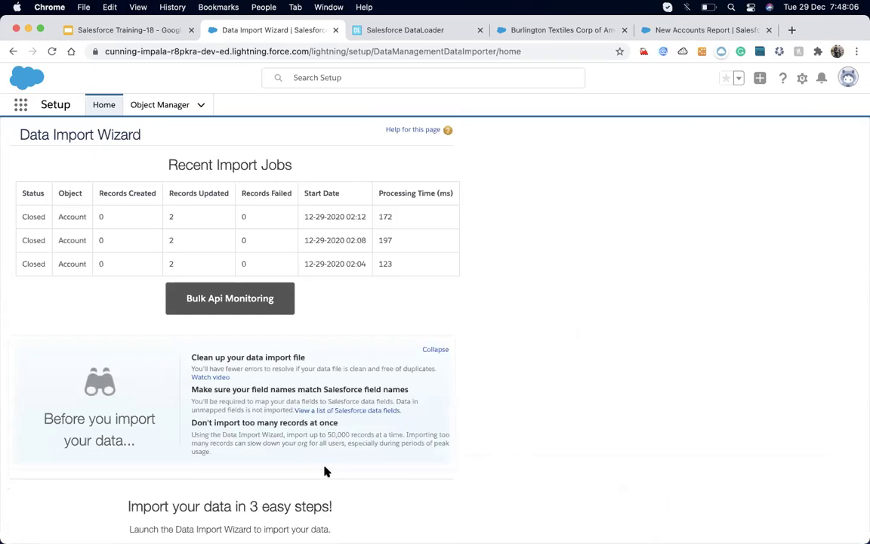
click(221, 394)
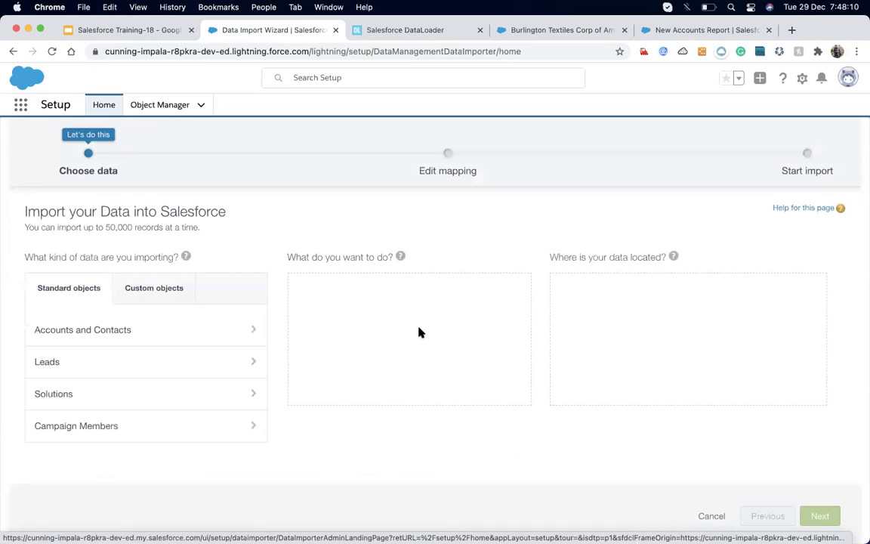
Step: Select Accounts and Contacts as the data to import and check the wizard's record limit per import
click(143, 337)
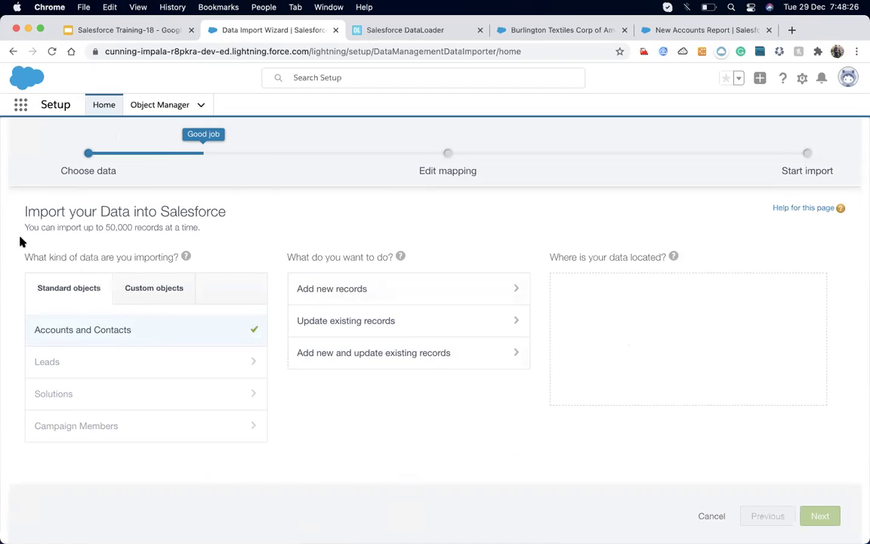
drag(26, 227, 201, 229)
click(126, 242)
drag(106, 227, 142, 228)
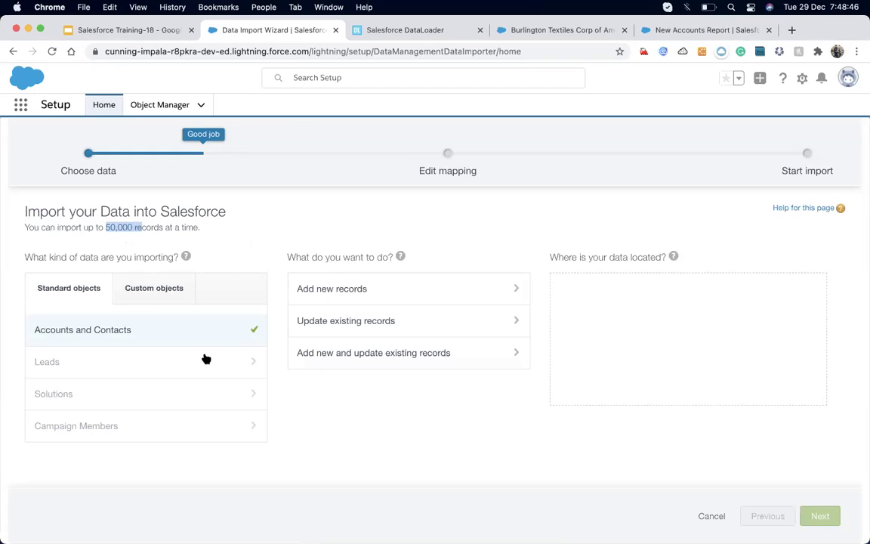
Step: Switch back to dataloader.io and create a new Import task
click(355, 29)
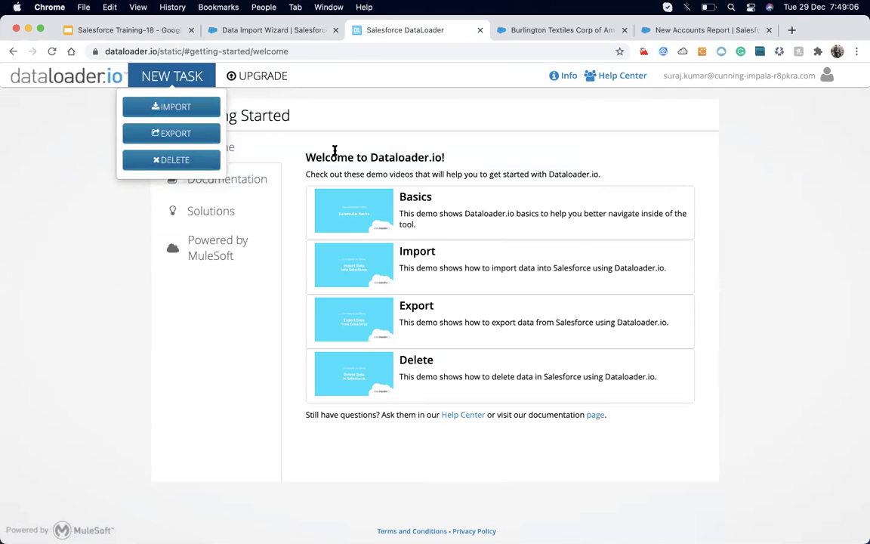
click(349, 115)
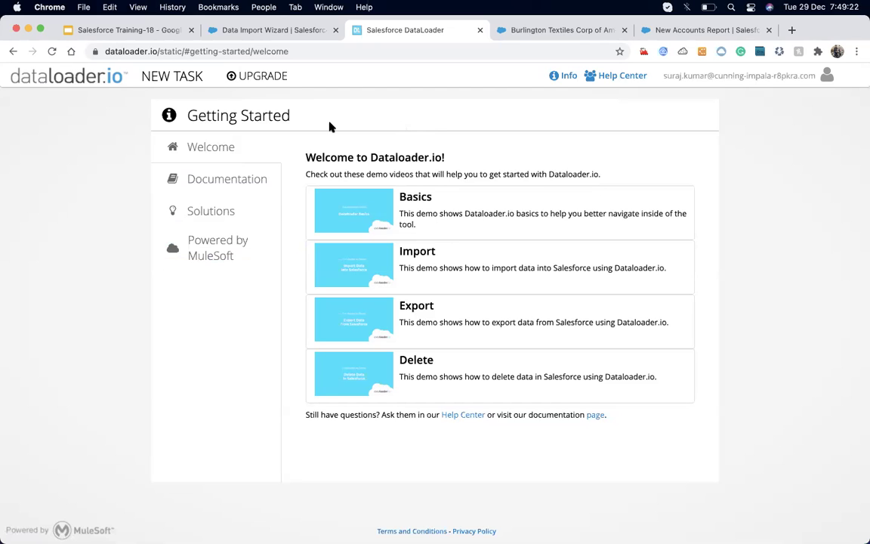
click(155, 76)
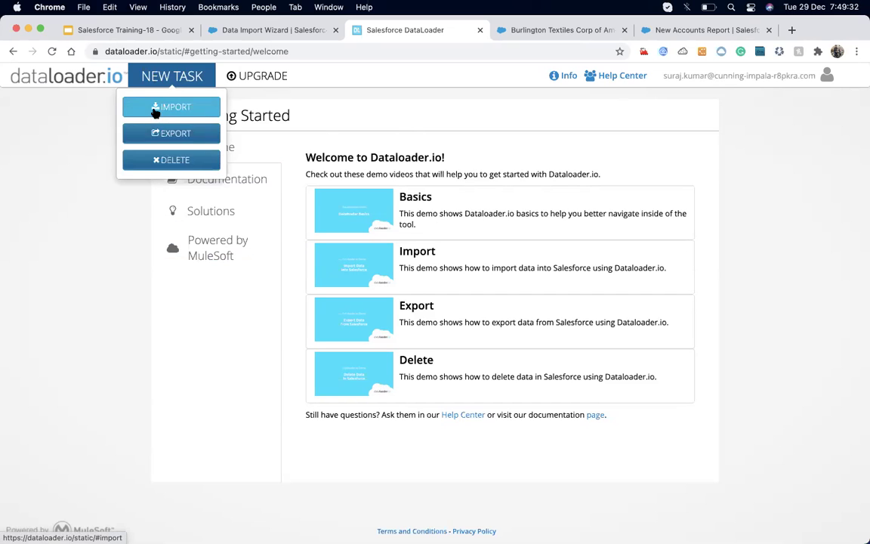
click(155, 109)
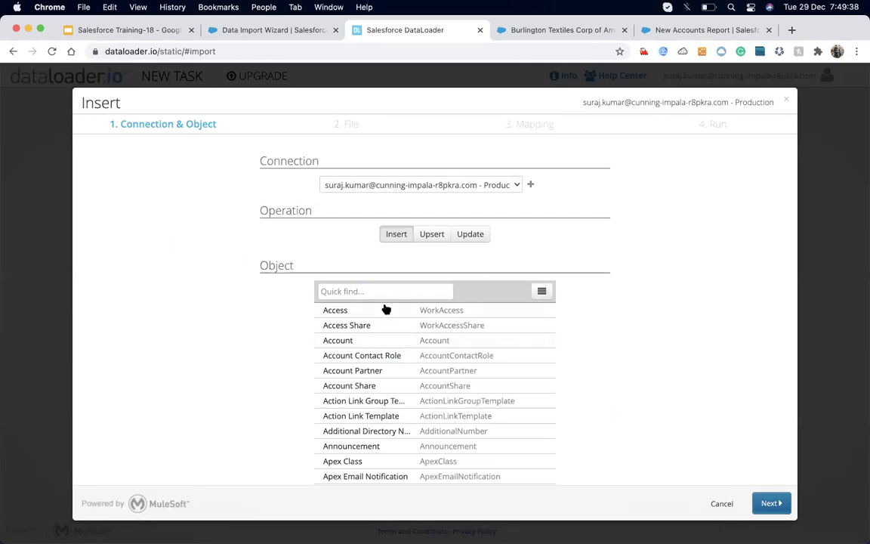
Step: Set the task's operation to Update on the Account object and proceed to the file selection stage
click(480, 236)
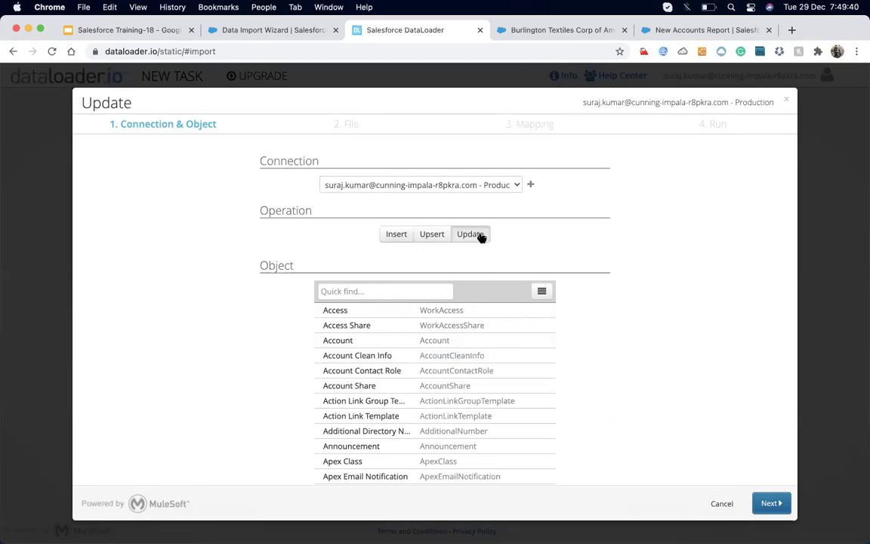
click(392, 292)
text(Acc)
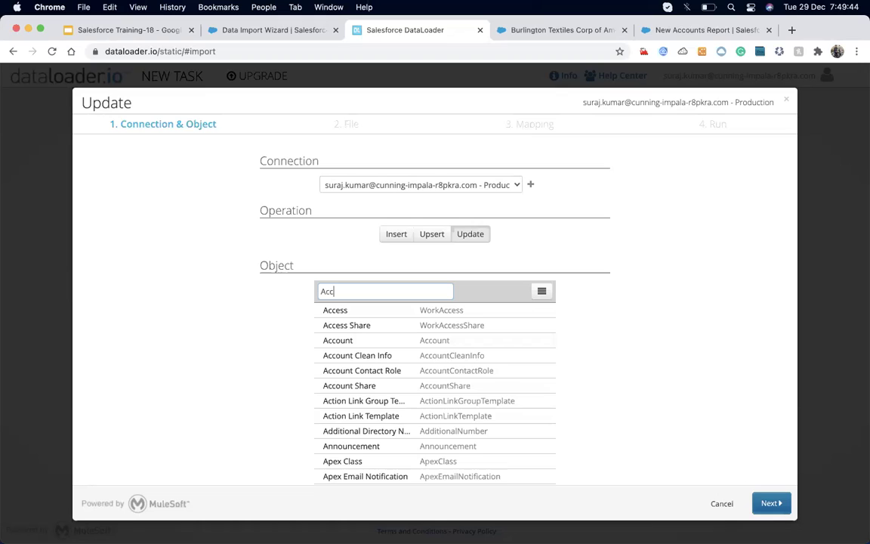
click(355, 340)
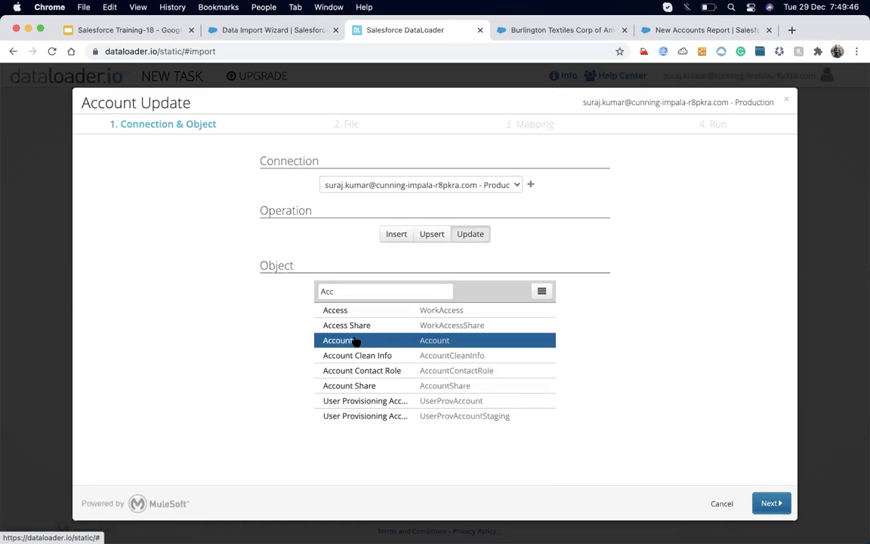
click(771, 506)
click(718, 506)
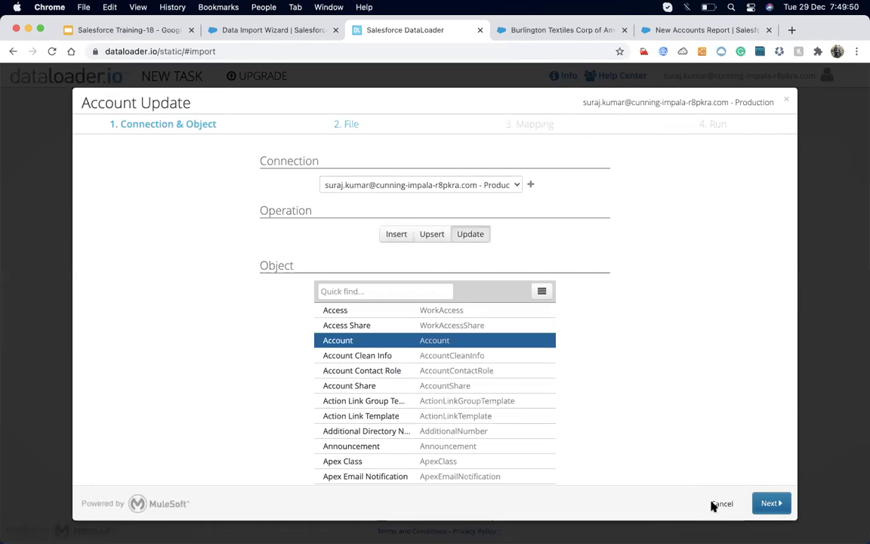
click(771, 503)
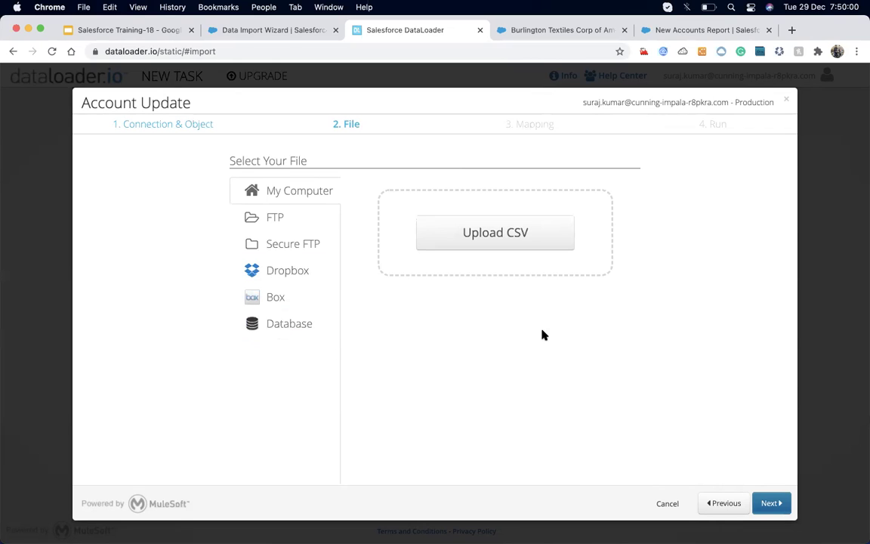
Step: Switch to report1609206569613.csv in VS Code and set the Person State of Edge Communications to "TX-via DL"
key(ctrl+Up)
key(ctrl+Up)
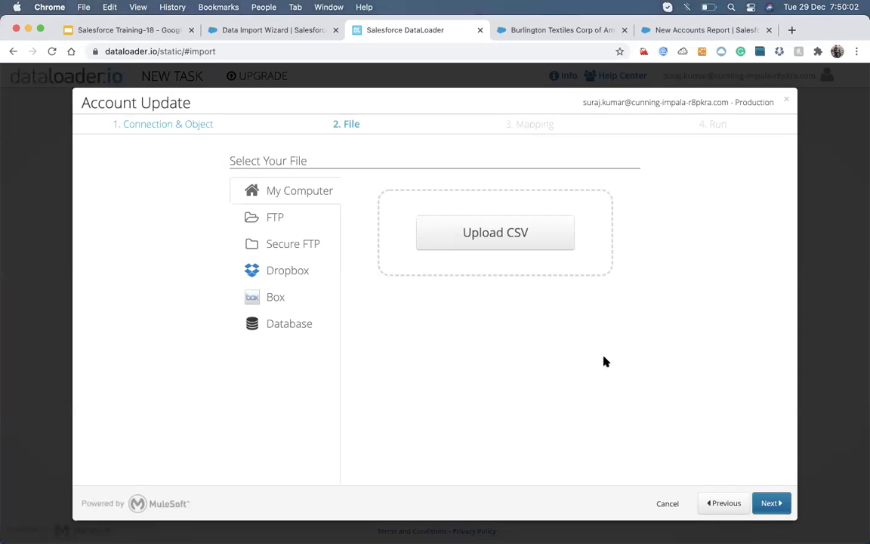
key(ctrl+Up)
click(723, 272)
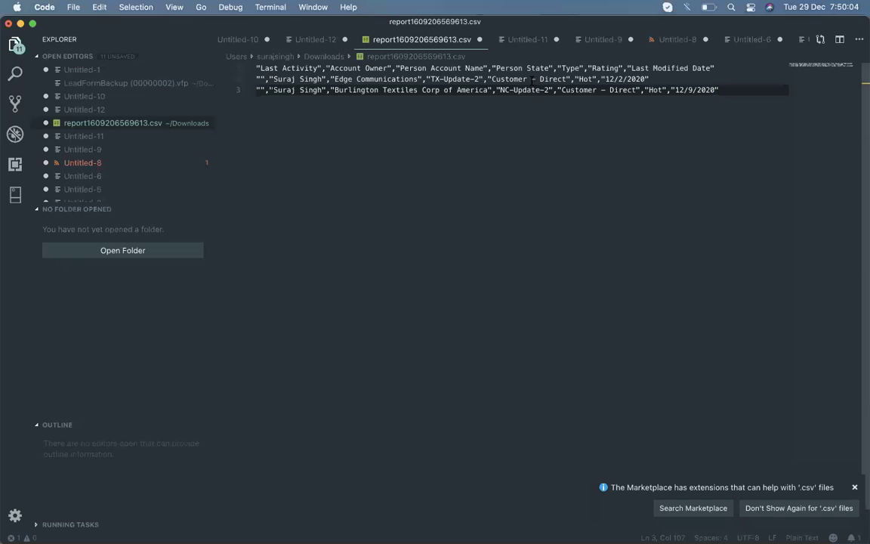
click(479, 78)
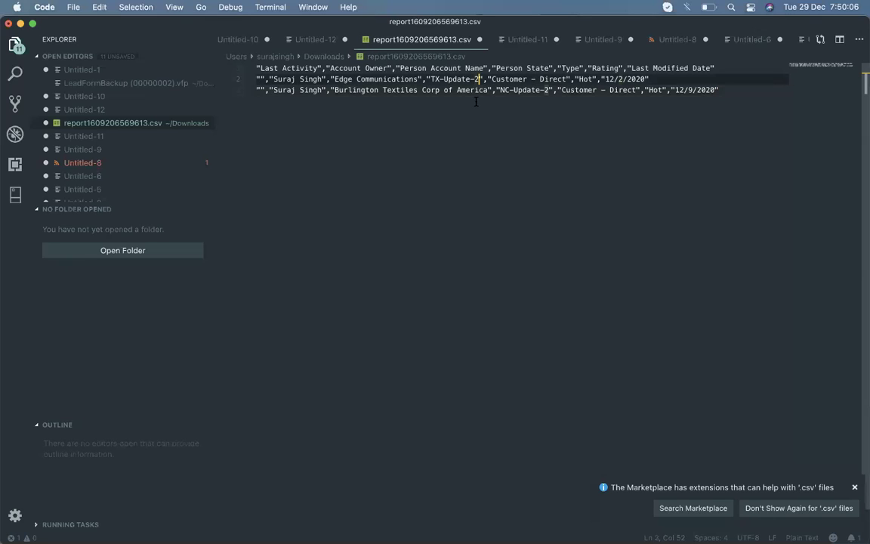
text(-v1)
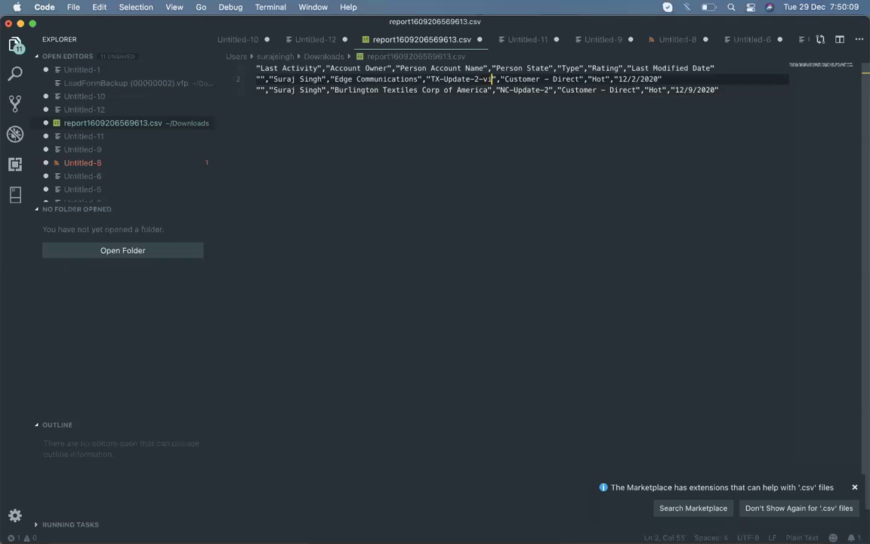
key(BackSpace)
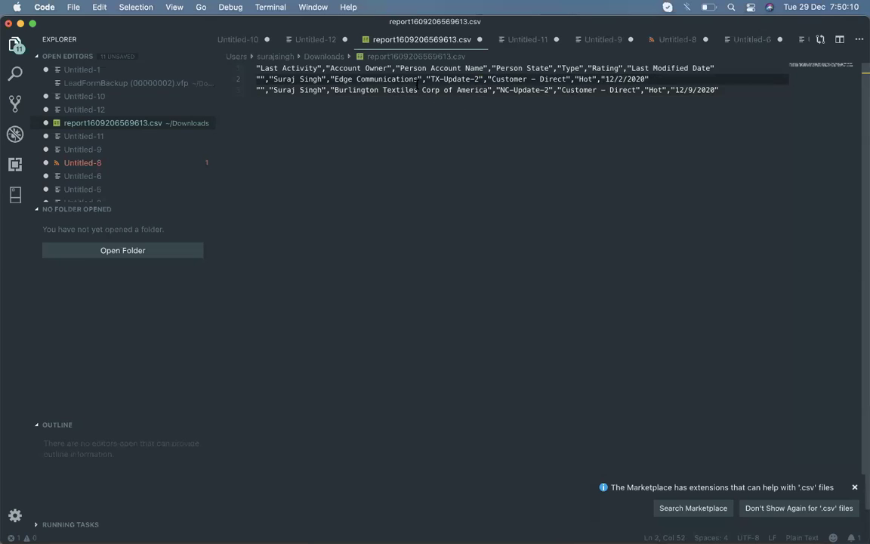
key(BackSpace)
key(BackSpace)
key(Left)
key(Left)
key(Left)
key(Left)
key(Left)
text(vai)
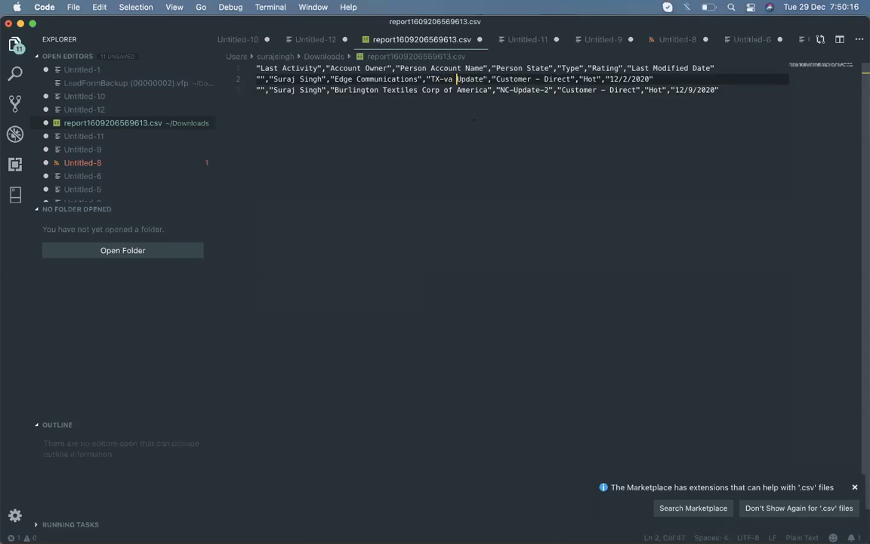
key(shift+Right)
key(Left)
key(BackSpace)
key(BackSpace)
key(BackSpace)
text(ia)
key(shift+Right)
key(shift+Right)
key(shift+Right)
key(shift+Right)
key(shift+Right)
key(shift+Right)
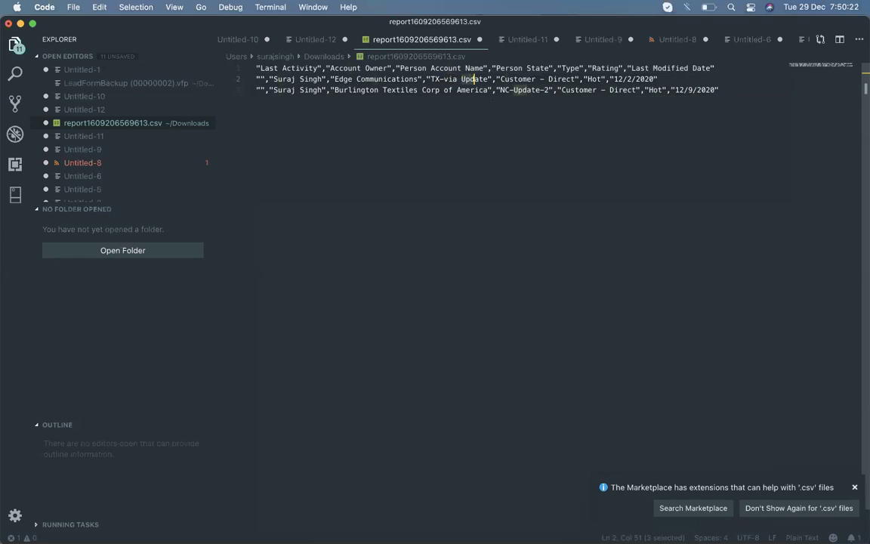
key(BackSpace)
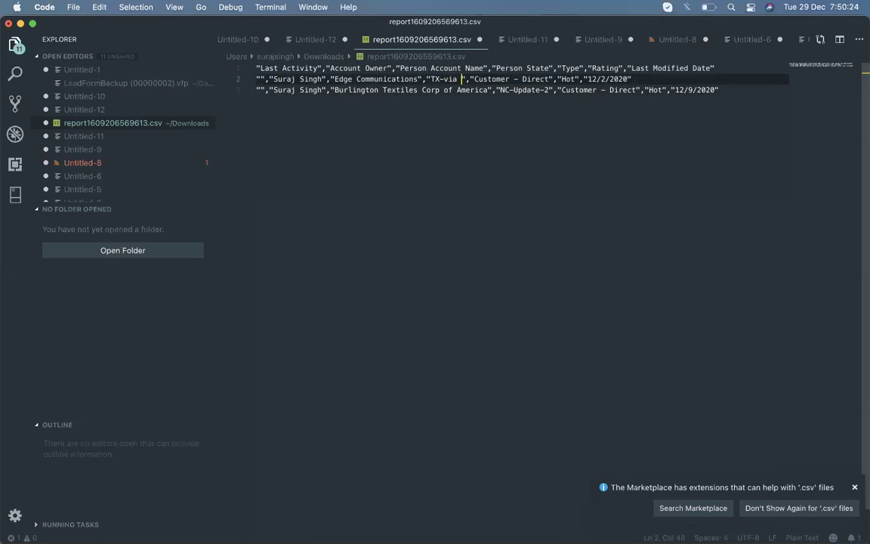
text(DL)
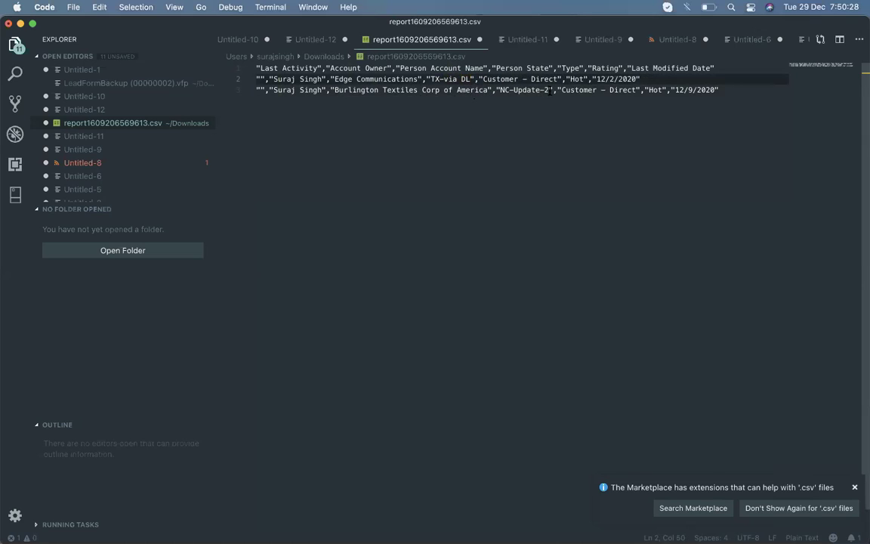
Step: Set the Person State of Burlington Textiles Corp of America to "NC-via DL" in the CSV
click(550, 91)
key(BackSpace)
key(BackSpace)
key(BackSpace)
key(BackSpace)
key(BackSpace)
key(BackSpace)
key(BackSpace)
key(BackSpace)
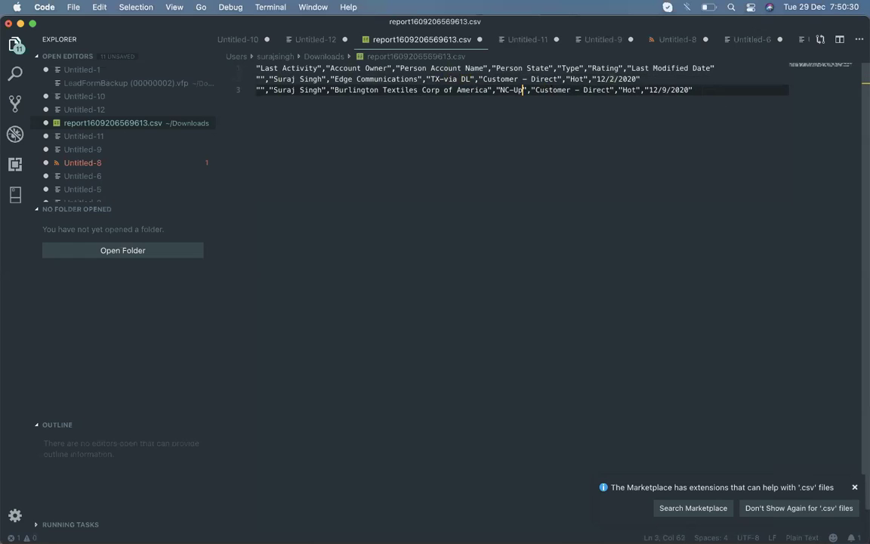
text(vai)
key(BackSpace)
key(BackSpace)
key(BackSpace)
key(BackSpace)
text(via )
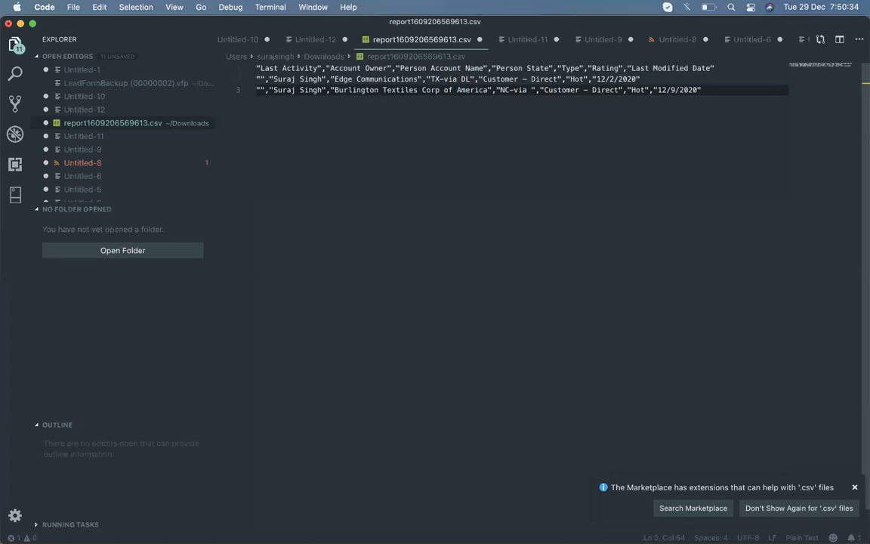
text(DL)
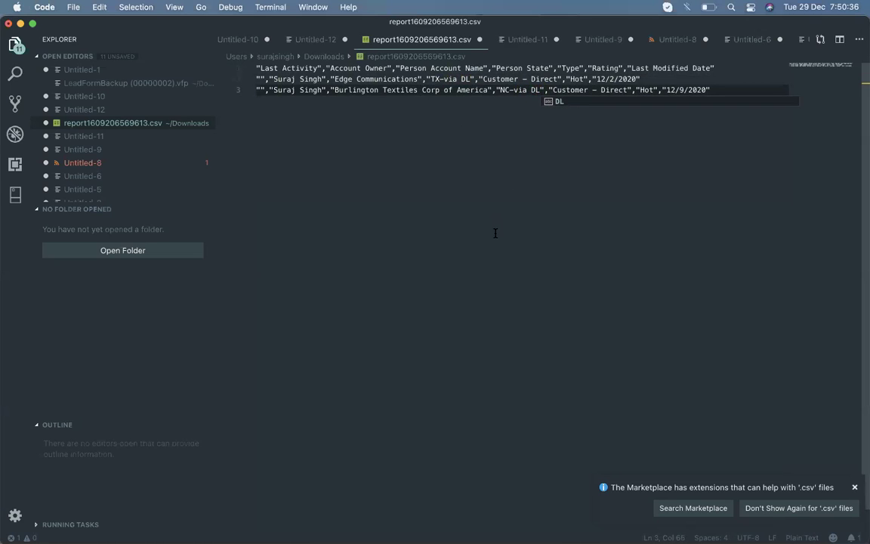
Step: Save the edited CSV, then switch to dataloader.io in Chrome and upload report1609206569613.csv from Downloads to the Account Update task
key(super+s)
key(ctrl+Up)
click(606, 243)
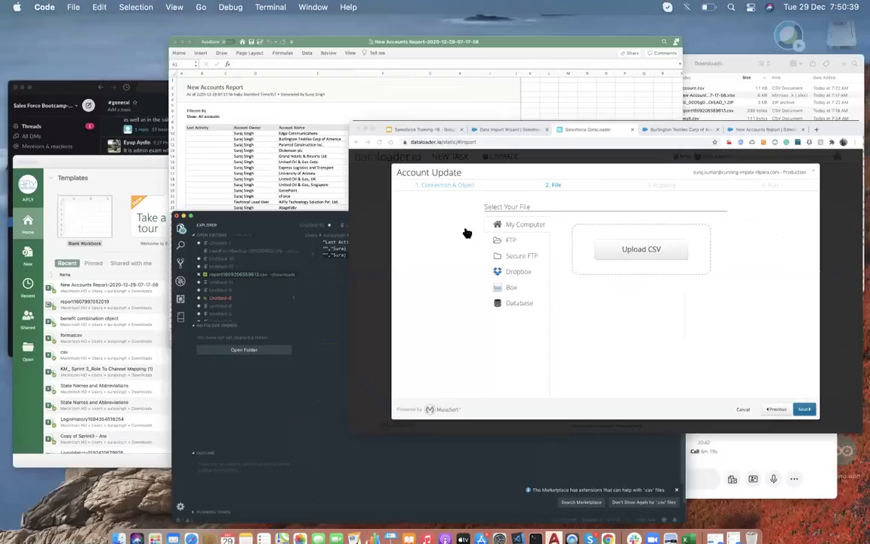
click(466, 231)
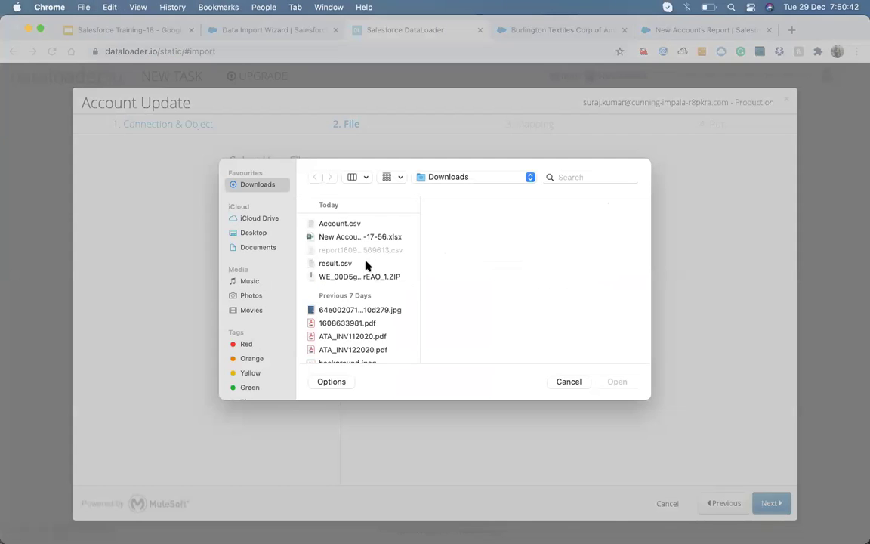
click(367, 249)
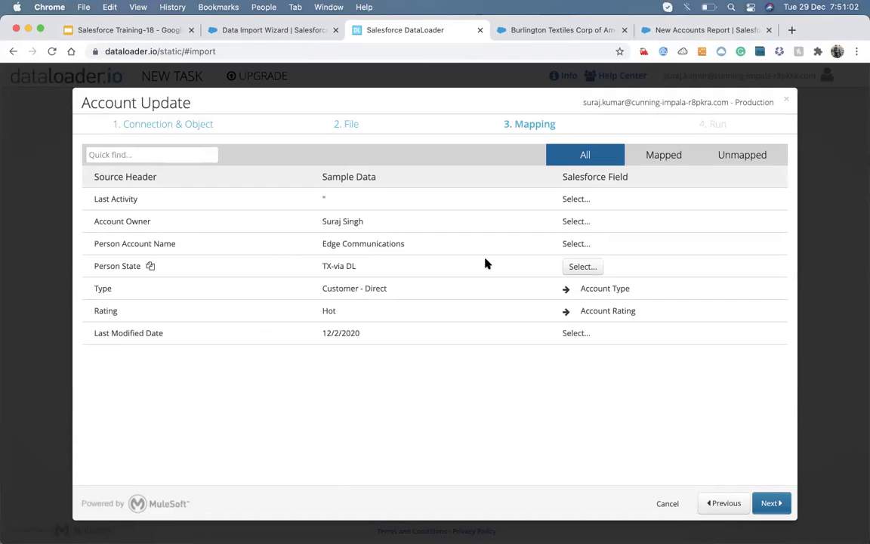
Step: Map Person Account Name to the Account Name field and Person State to Billing State/Province
click(588, 245)
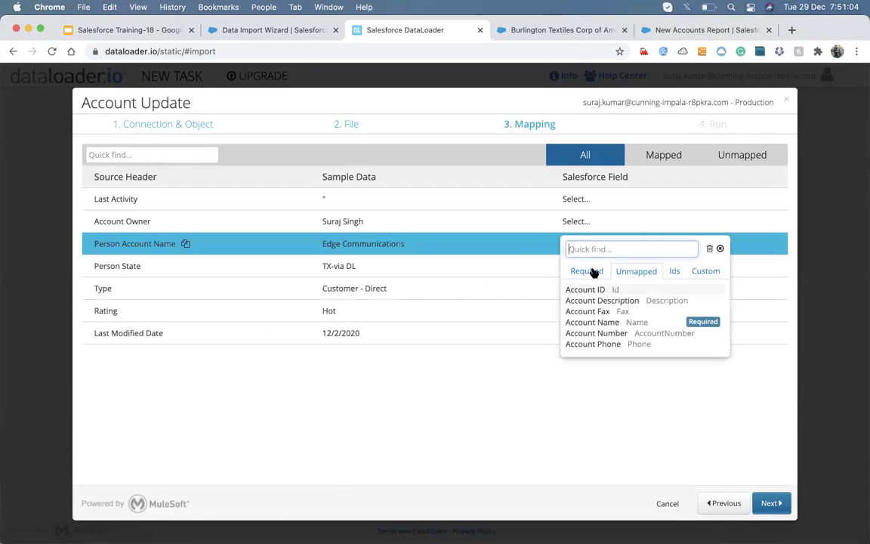
click(594, 325)
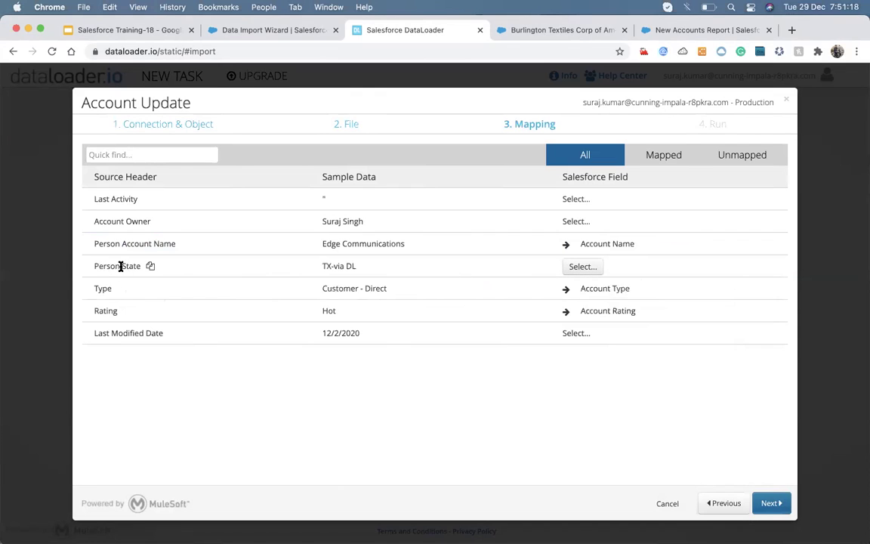
click(583, 266)
scroll(586, 350, down, 2)
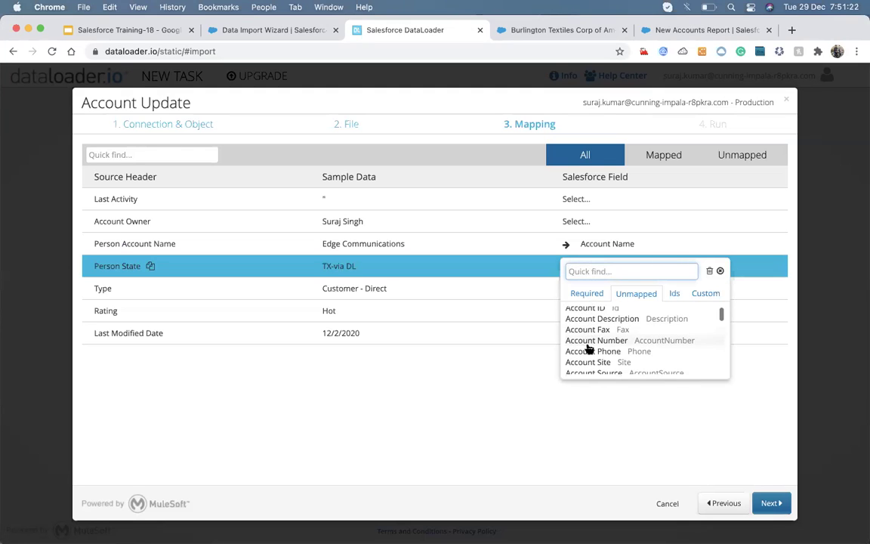
text(sy)
key(BackSpace)
text(t)
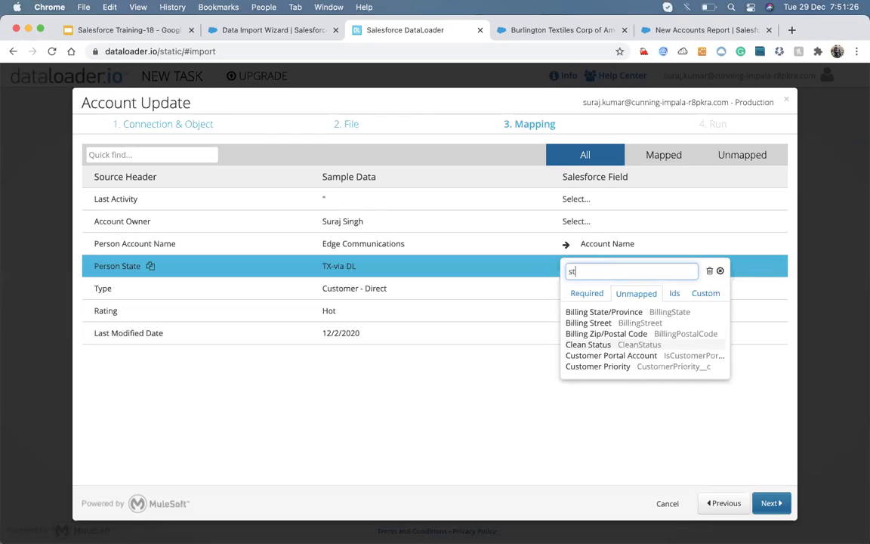
click(598, 312)
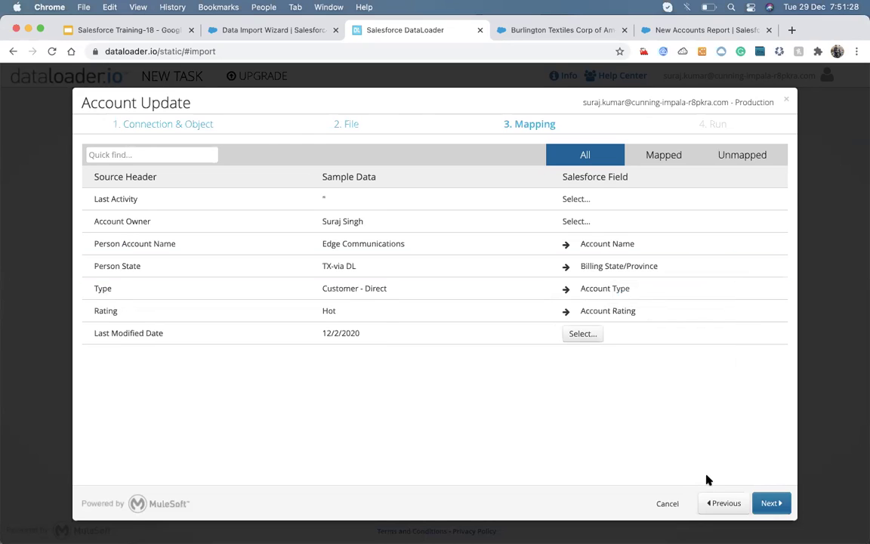
Step: Try to proceed past the field mapping, and return the task to the Connection & Object stage
click(771, 503)
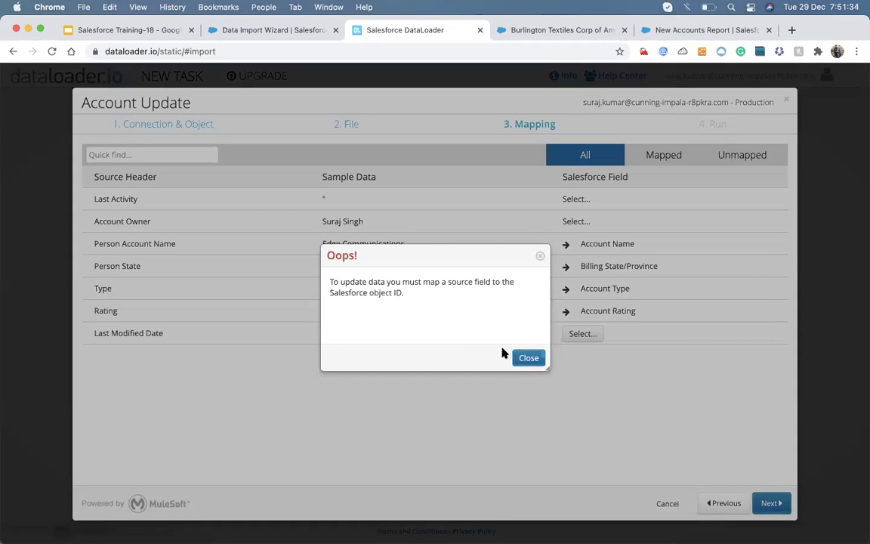
click(540, 255)
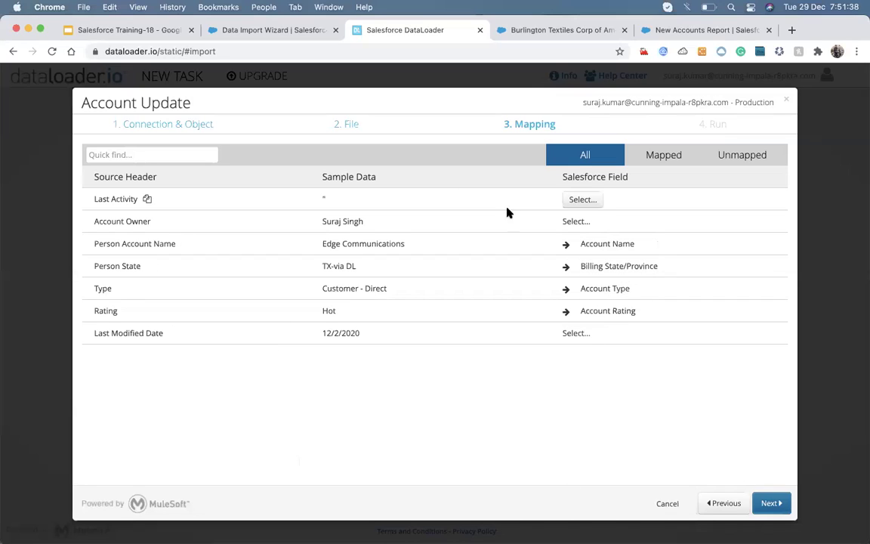
click(727, 503)
click(722, 503)
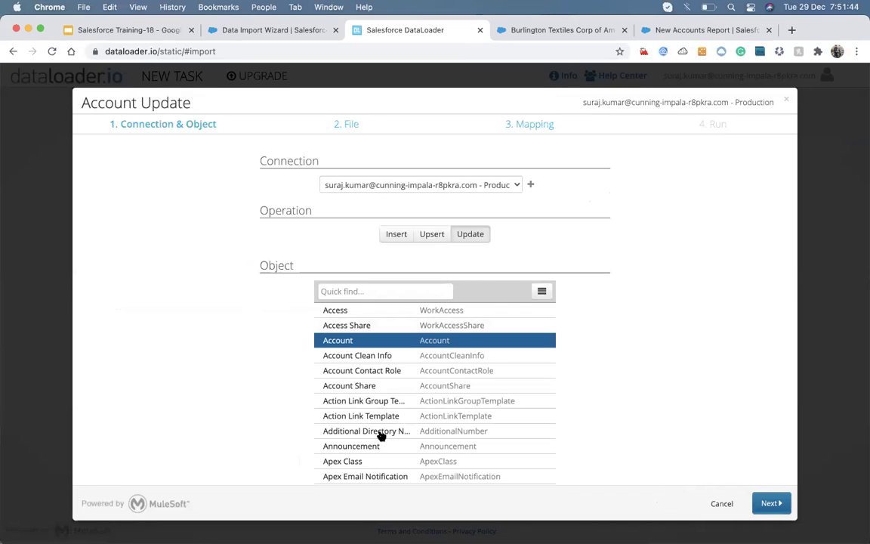
scroll(382, 435, down, 5)
scroll(381, 436, up, 5)
Step: Edit the New Accounts Report in Salesforce, adding Account ID as its first column
click(668, 30)
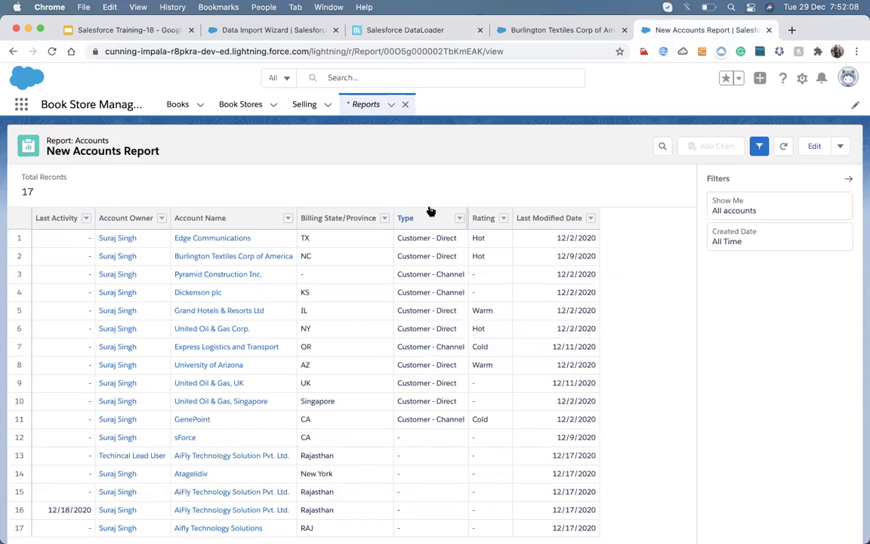
click(814, 145)
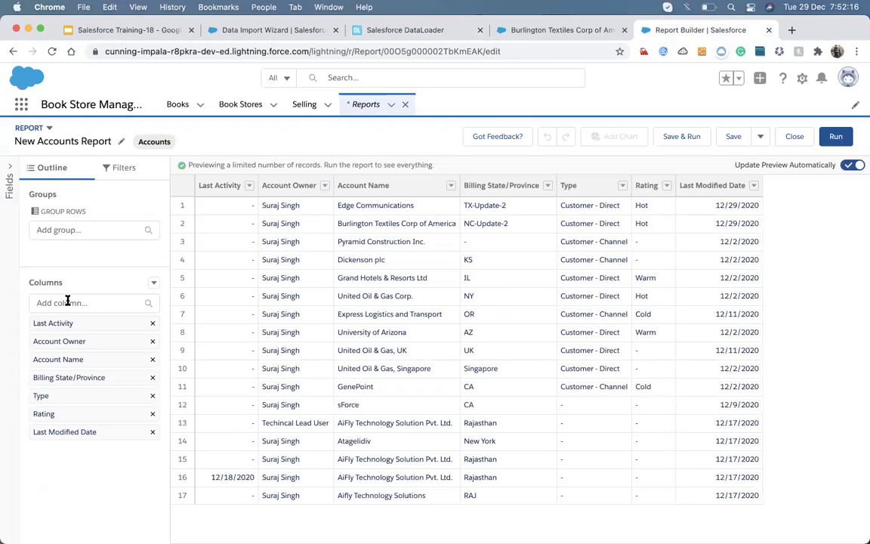
click(67, 301)
text(id)
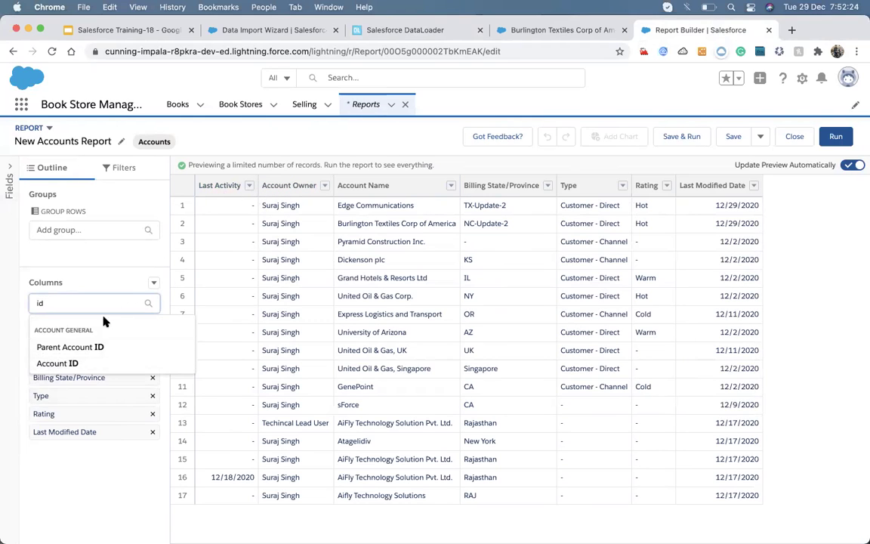
click(64, 363)
drag(59, 449, 78, 329)
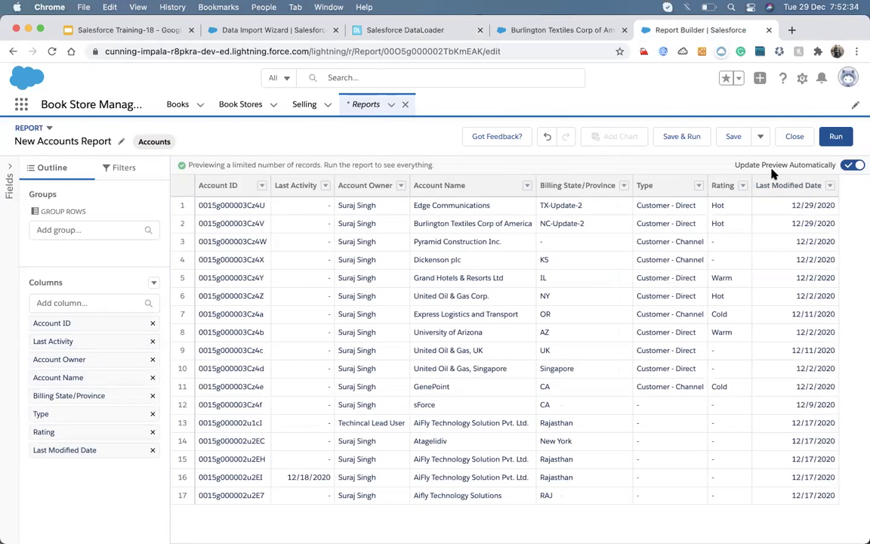
Step: Save the changes to the New Accounts Report and run it
click(733, 136)
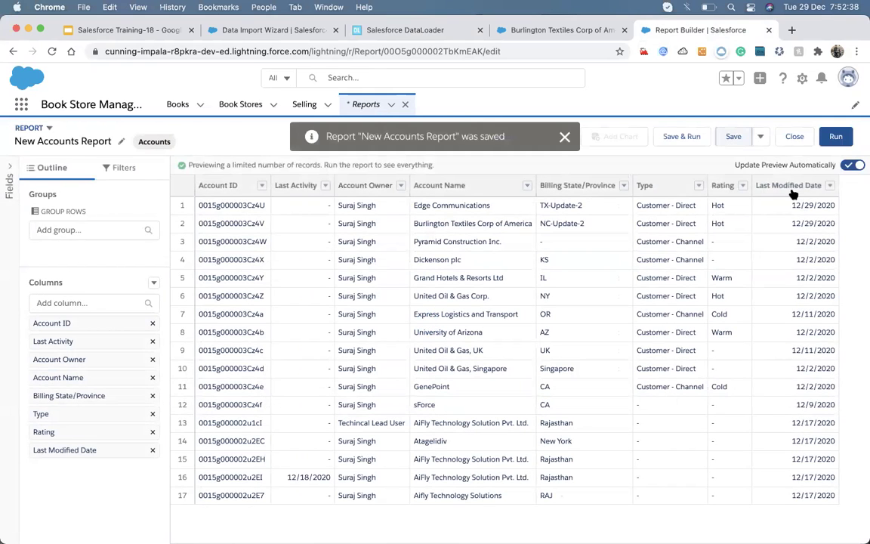
click(761, 137)
click(712, 155)
click(682, 139)
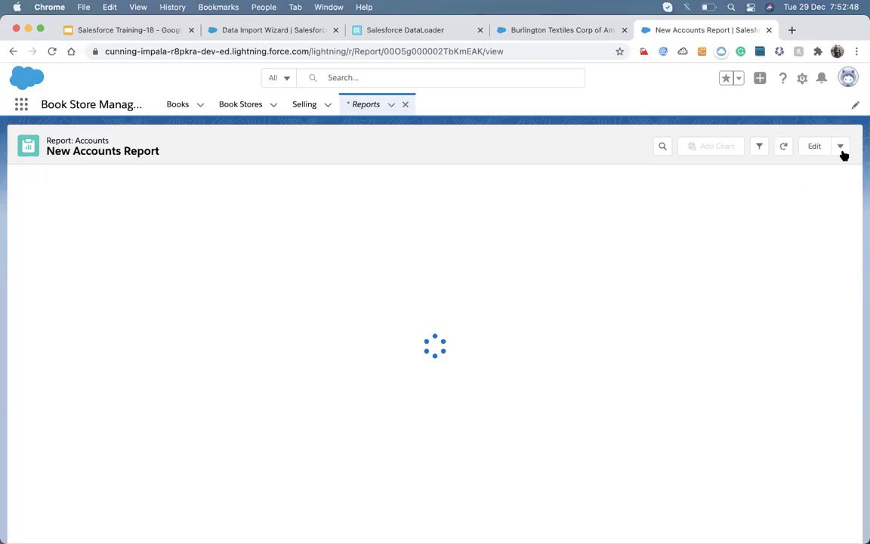
Step: Export the report as Details Only in Comma Delimited .csv format
click(841, 148)
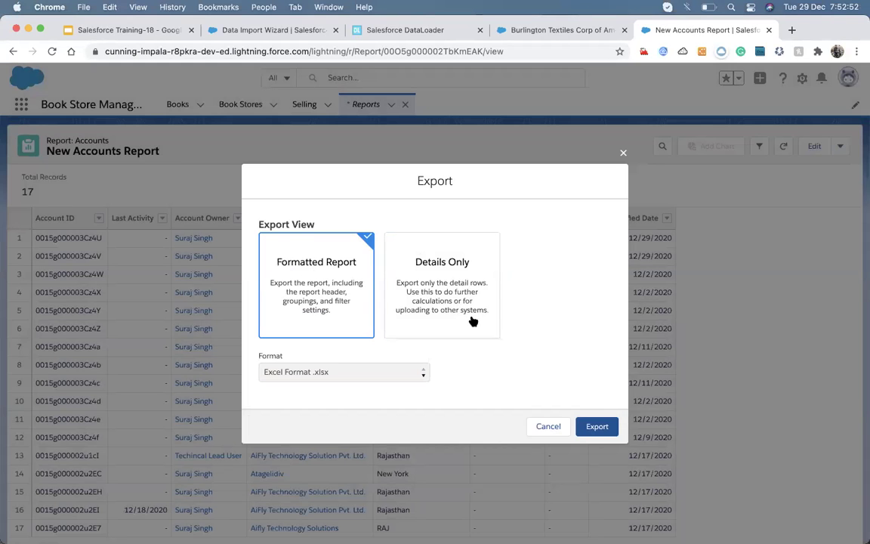
click(467, 321)
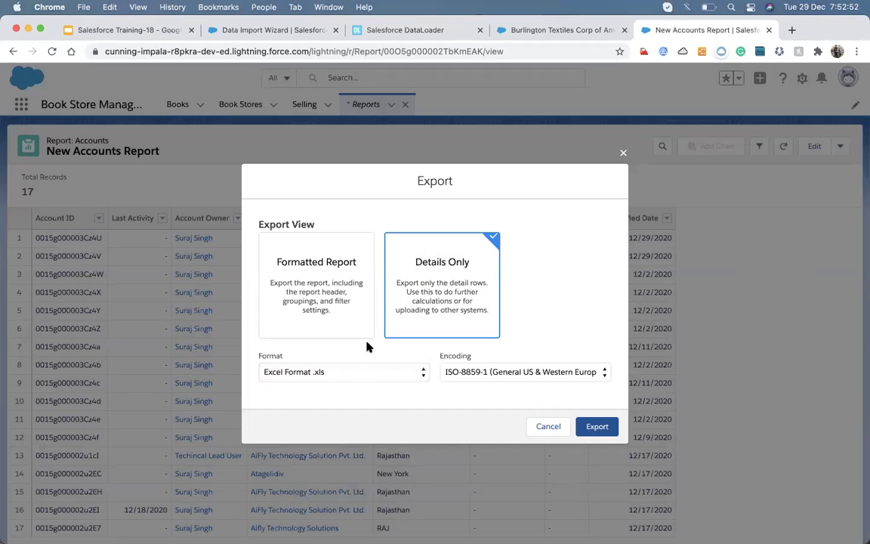
click(320, 373)
click(320, 387)
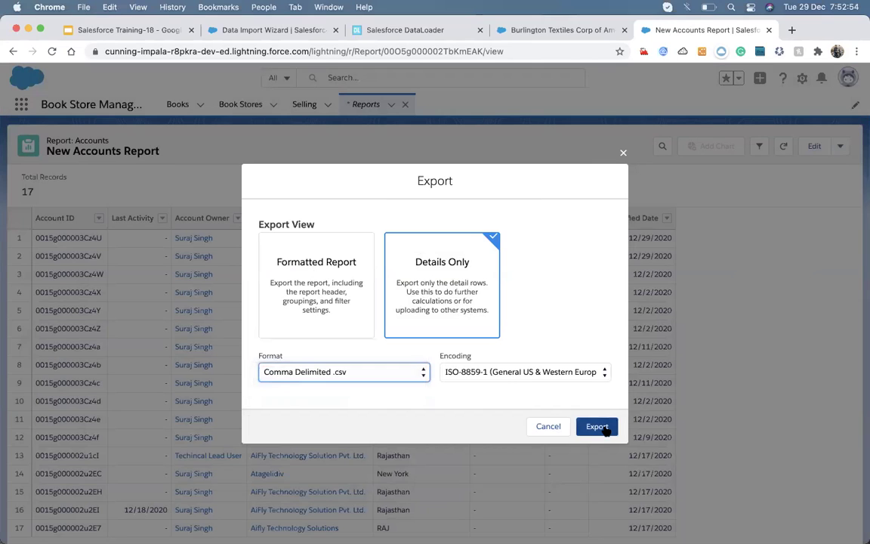
click(605, 428)
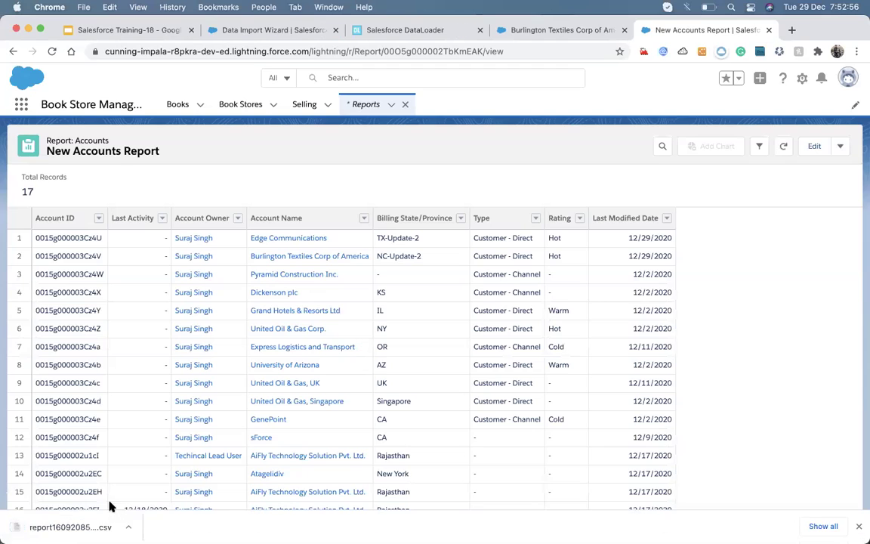
Step: Open the downloaded report1609208575594.csv in VS Code and enlarge the editor window
click(128, 527)
click(253, 530)
mouse_move(572, 521)
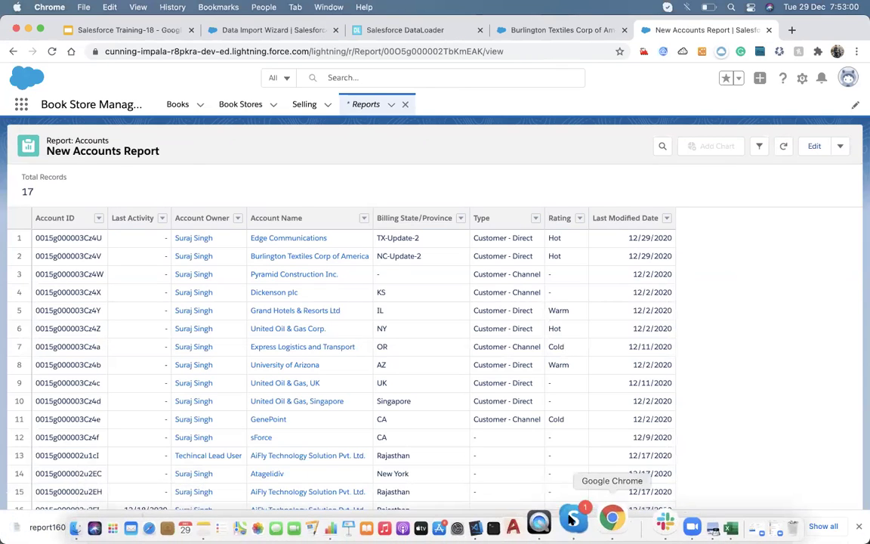
click(516, 521)
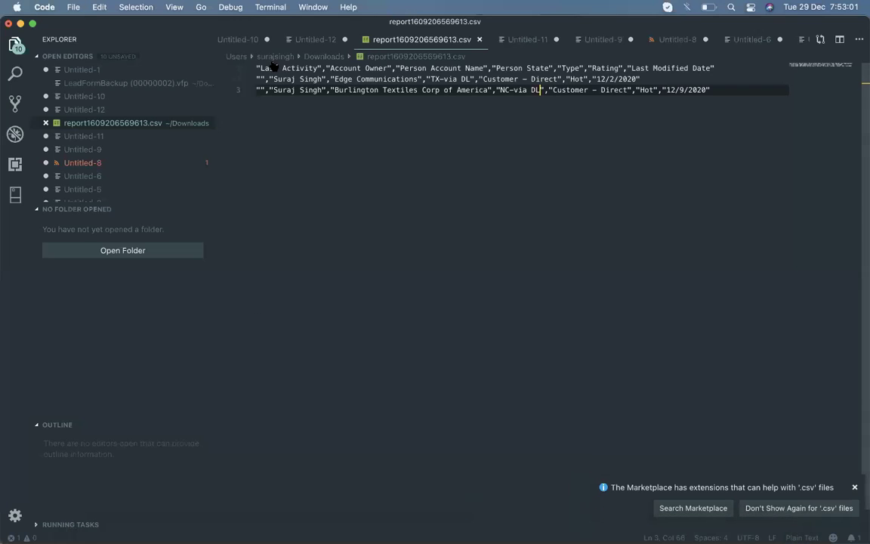
drag(1, 110, 392, 116)
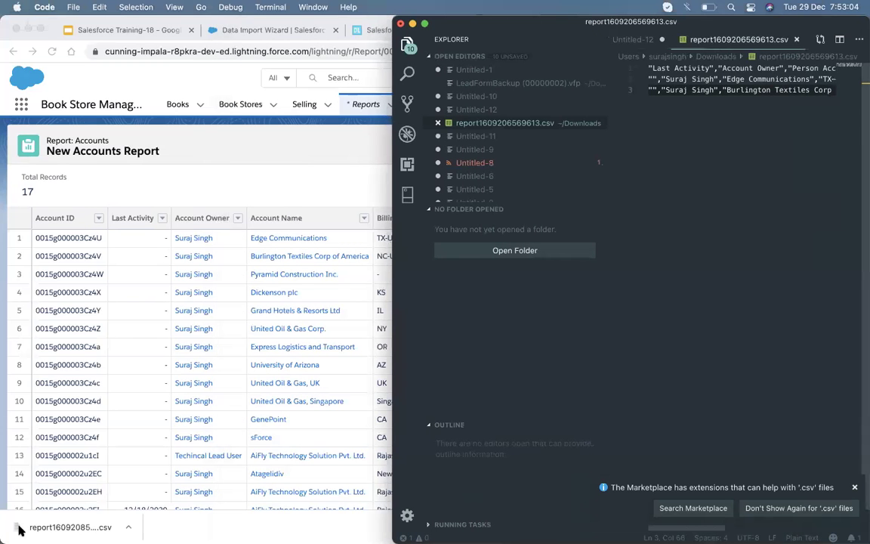
drag(38, 527, 548, 335)
mouse_move(576, 522)
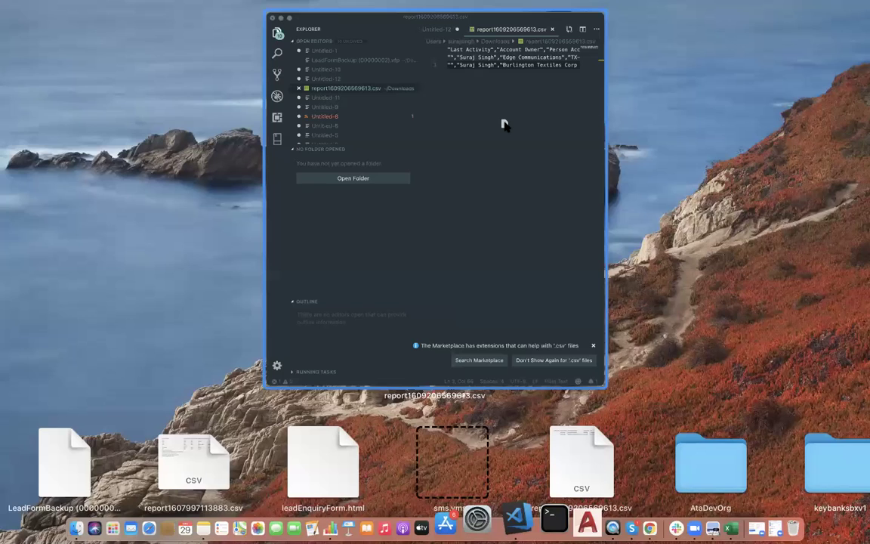
drag(504, 122, 502, 160)
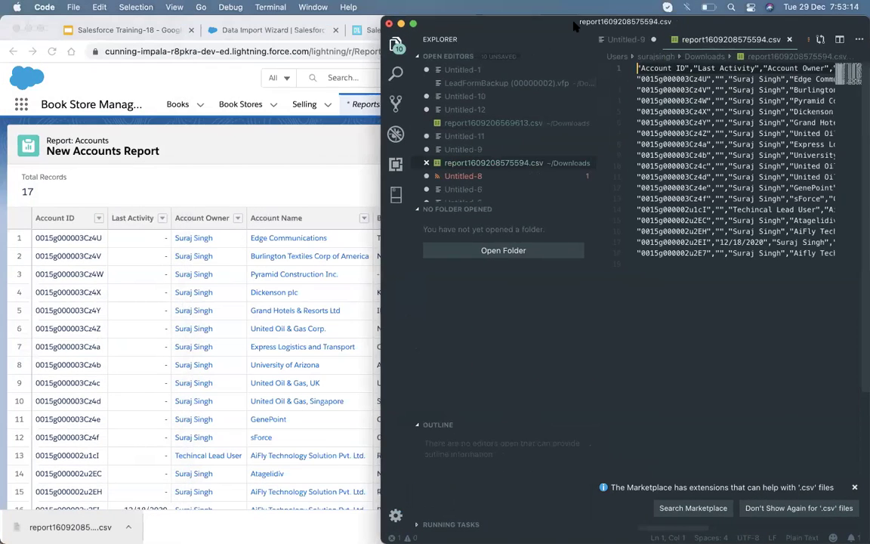
double_click(574, 24)
Step: Delete all account rows below Pyramid Construction Inc. from the CSV
click(644, 244)
click(648, 253)
shift+click(706, 102)
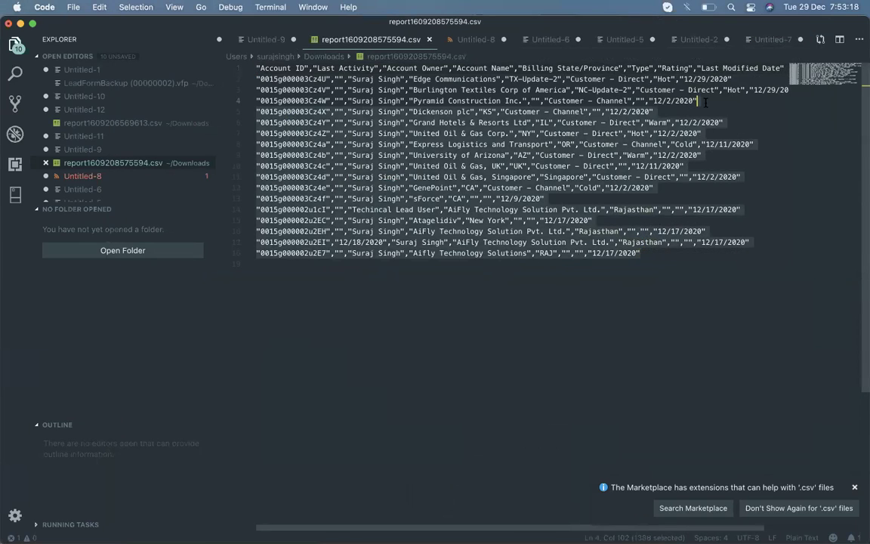
key(BackSpace)
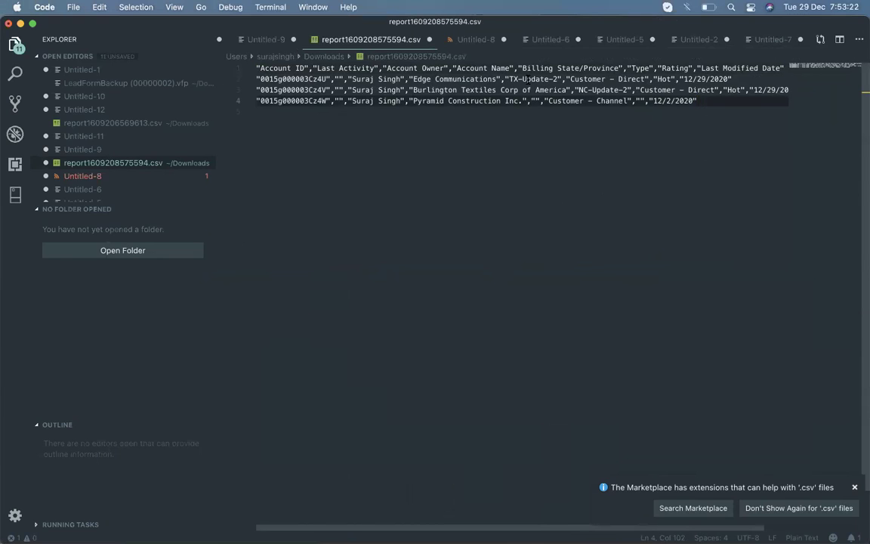
Step: Set the Billing State/Province of Edge Communications to "TX-via DL" in the new CSV
click(557, 78)
key(BackSpace)
key(BackSpace)
key(BackSpace)
key(BackSpace)
key(BackSpace)
key(BackSpace)
key(BackSpace)
key(BackSpace)
text(via DL)
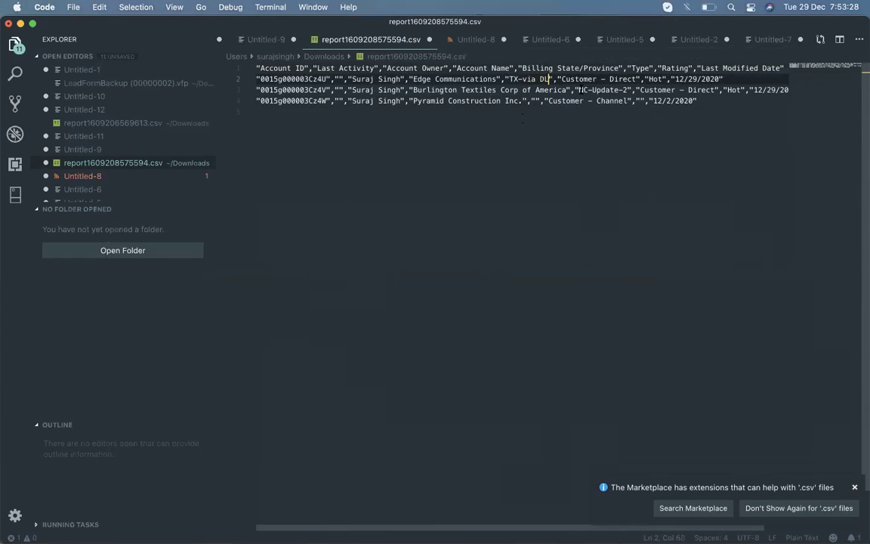
Step: Set the Billing State/Province of Burlington Textiles Corp of America to "NC-via DL" in the new CSV
click(626, 90)
key(BackSpace)
key(BackSpace)
key(BackSpace)
key(BackSpace)
key(BackSpace)
key(BackSpace)
key(BackSpace)
key(BackSpace)
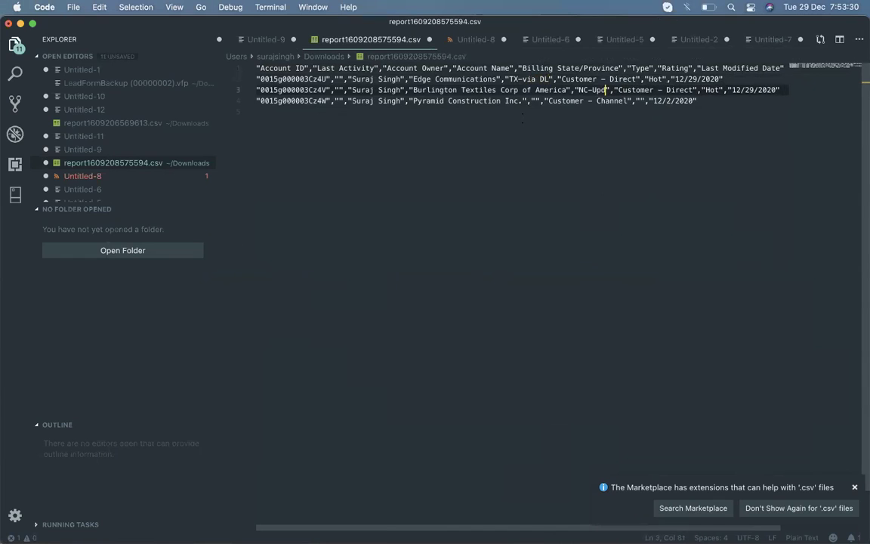
text(via )
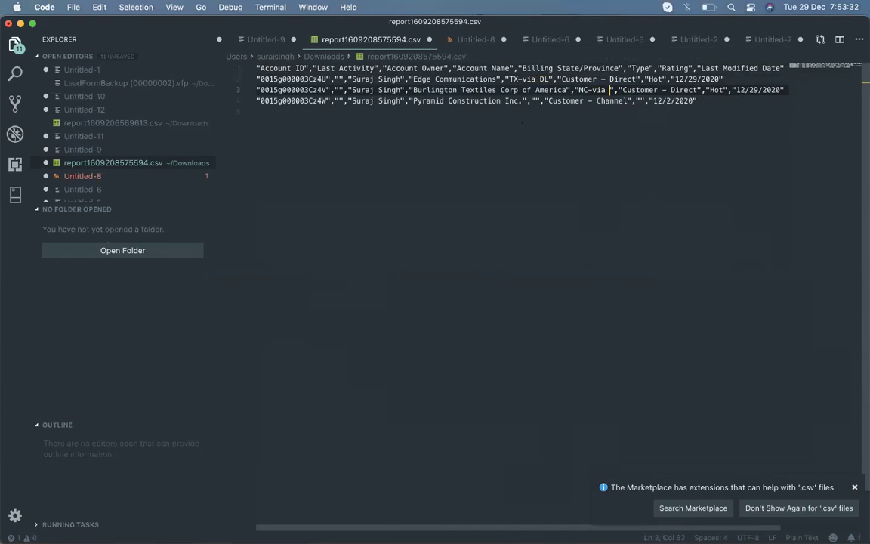
text(DL)
Step: Set the Billing State/Province of Pyramid Construction Inc. to "KK" and save the CSV
click(578, 130)
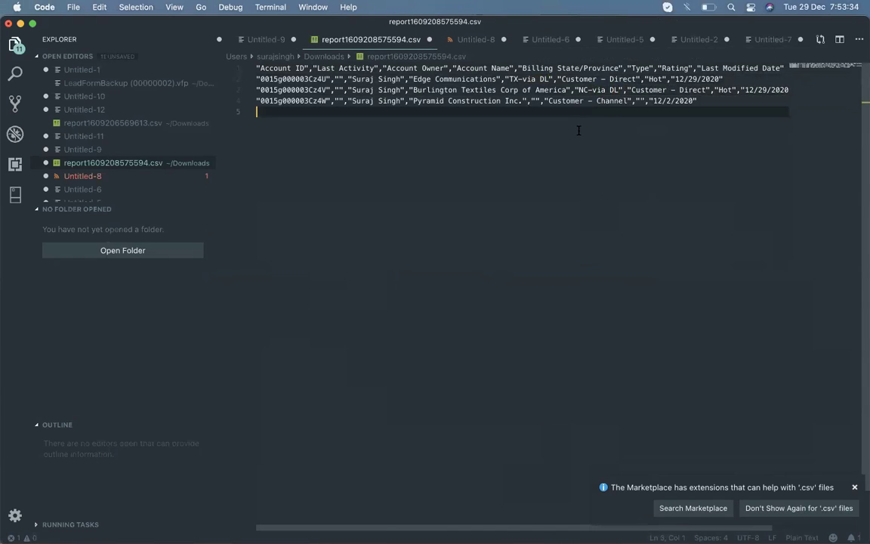
click(628, 101)
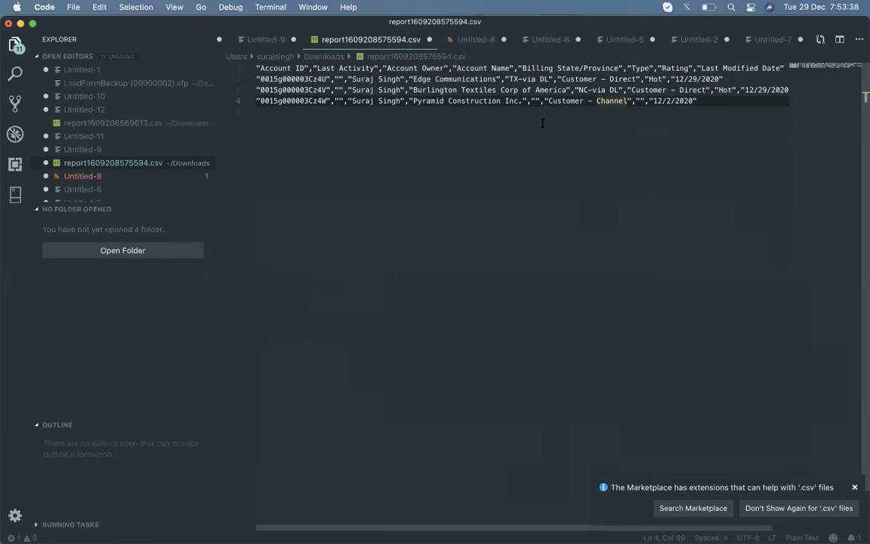
click(535, 101)
text(KK)
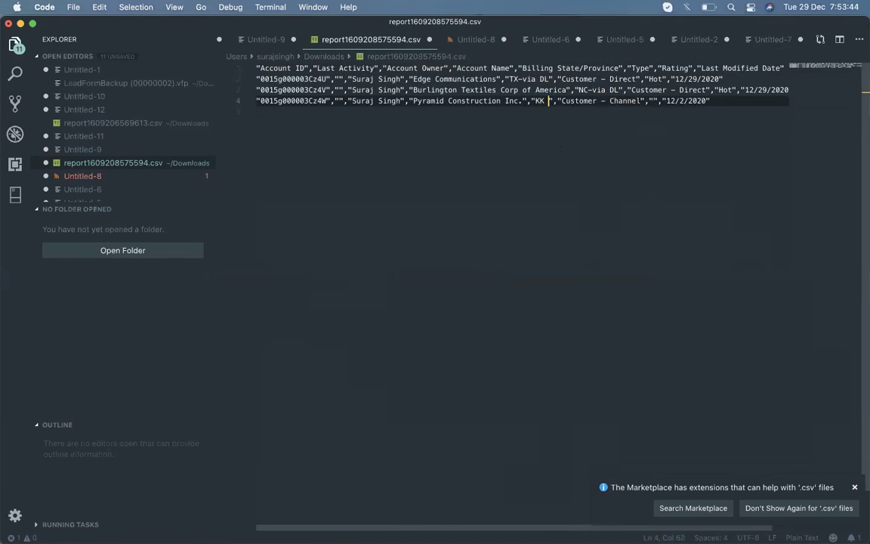
key(BackSpace)
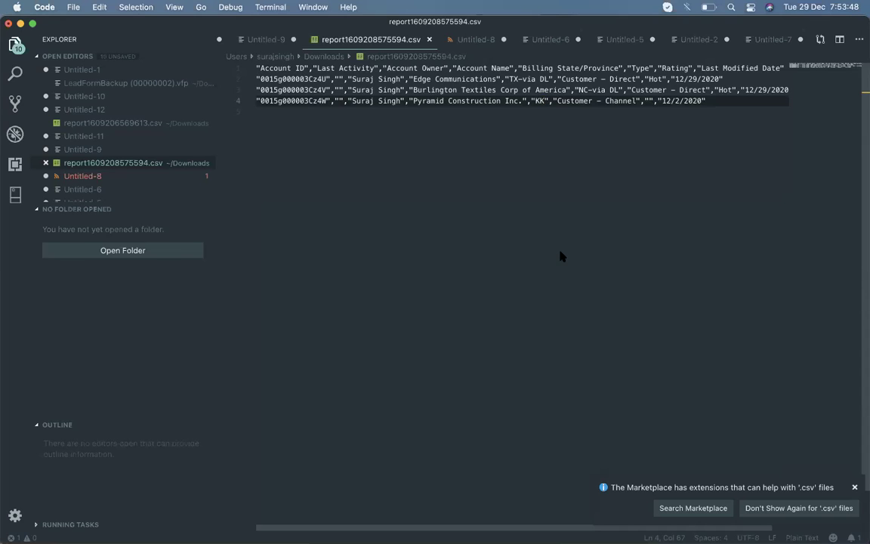
Step: Switch to the Account Update task in dataloader.io and advance it to file selection
key(ctrl+Up)
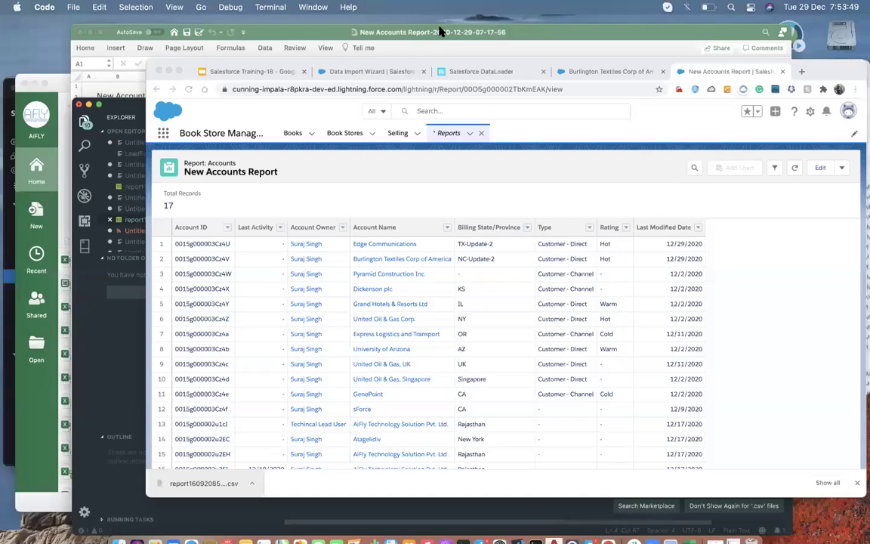
click(441, 30)
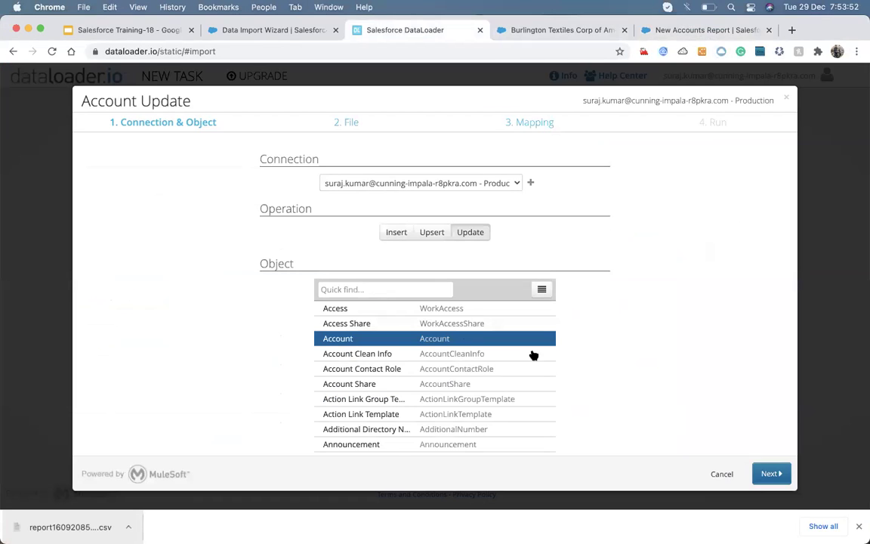
click(770, 473)
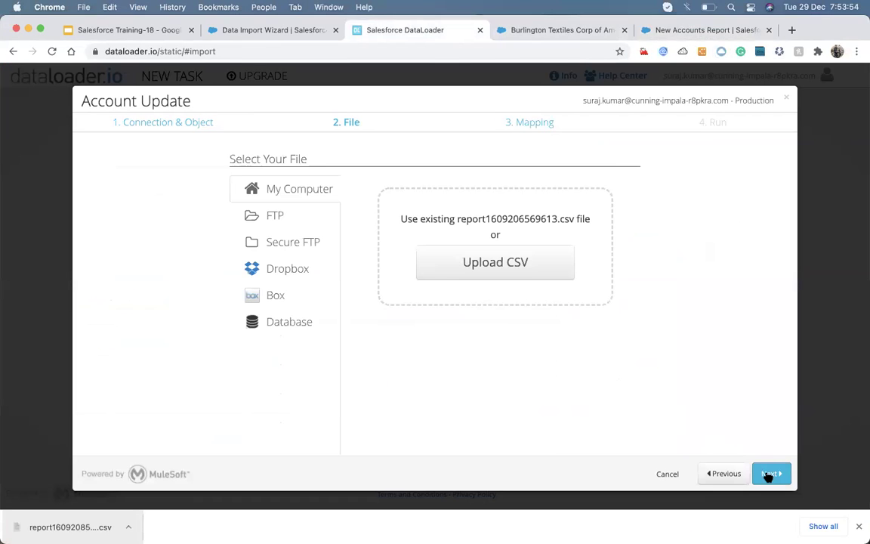
click(465, 265)
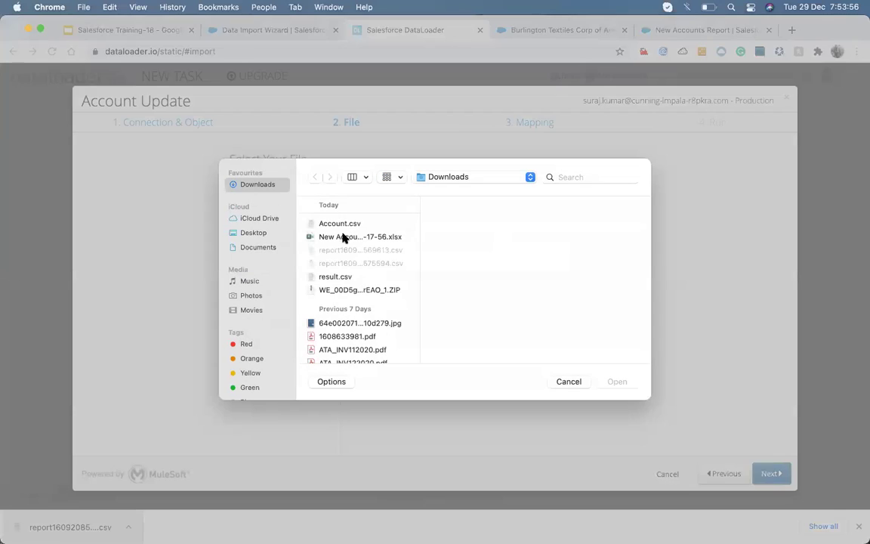
click(343, 263)
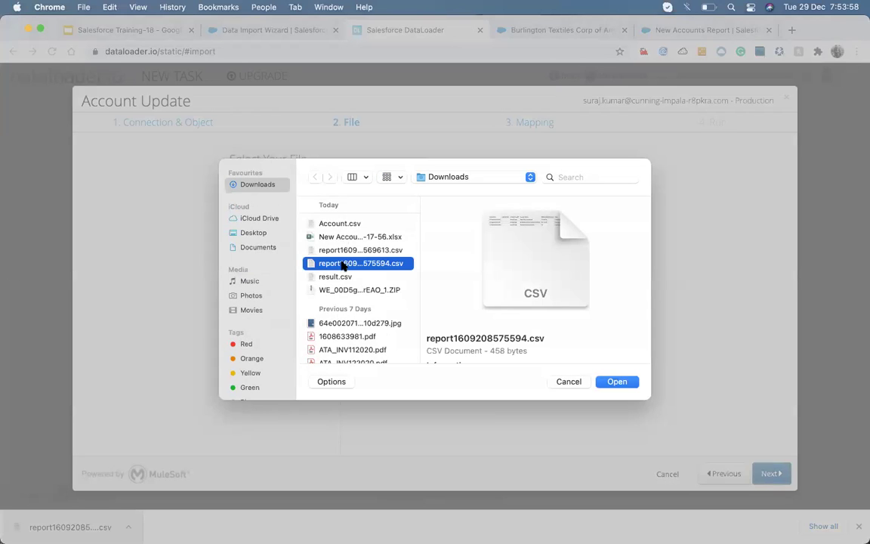
key(Up)
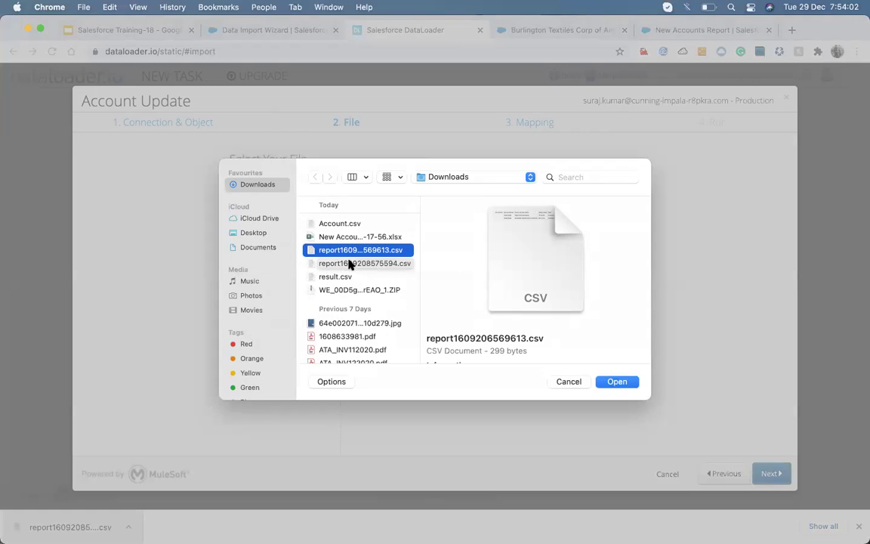
click(569, 381)
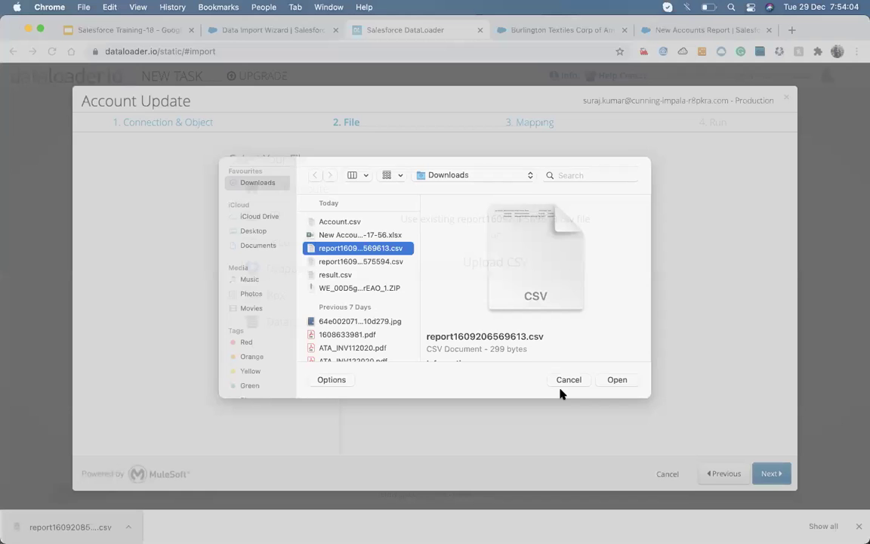
Step: In Finder's Downloads folder, rename report1609208575594.csv as acc.csv, and close the old file in the code editor
key(ctrl+Up)
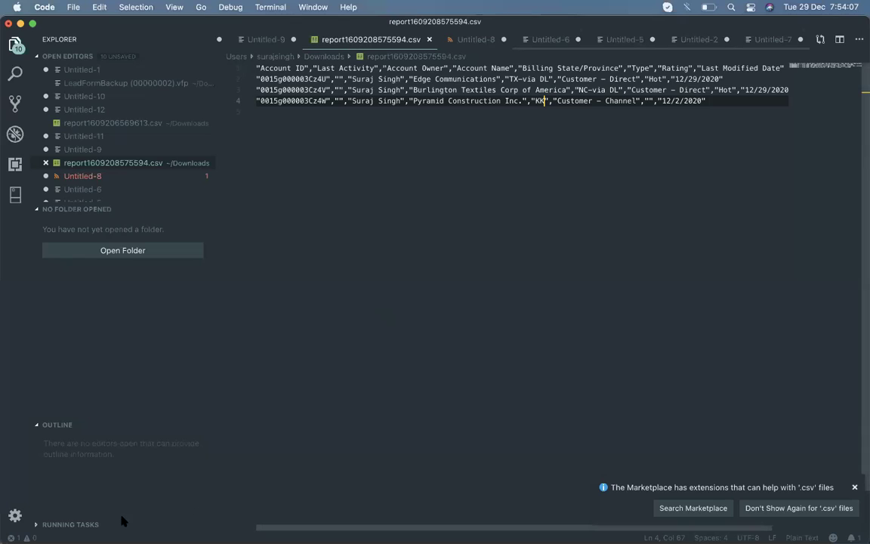
key(ctrl+Up)
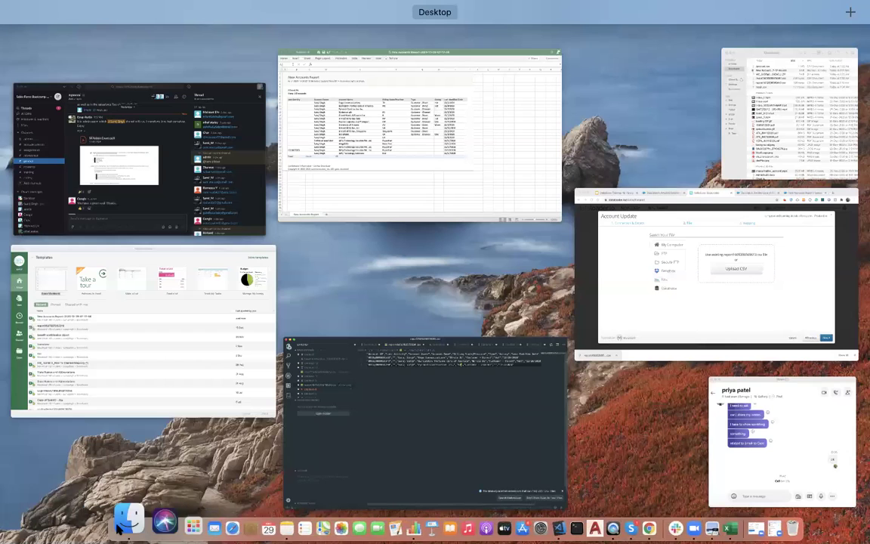
key(ctrl+Up)
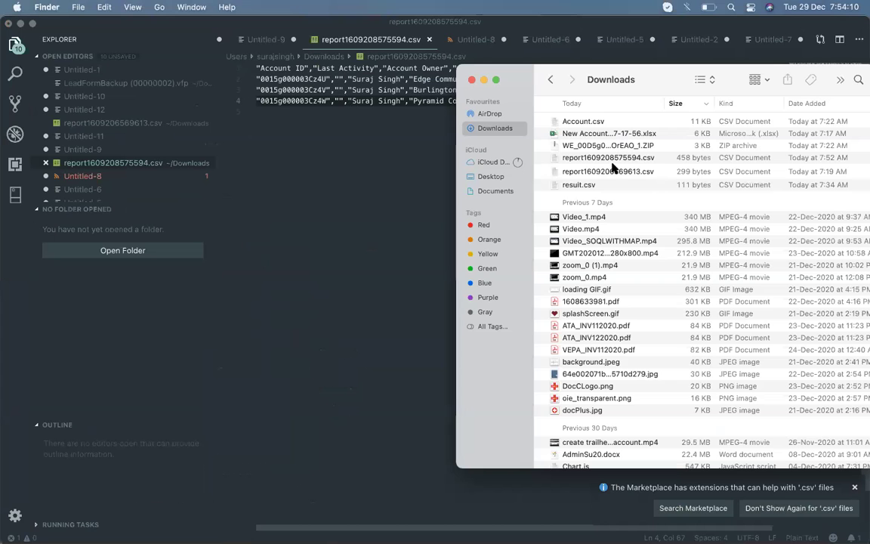
click(607, 158)
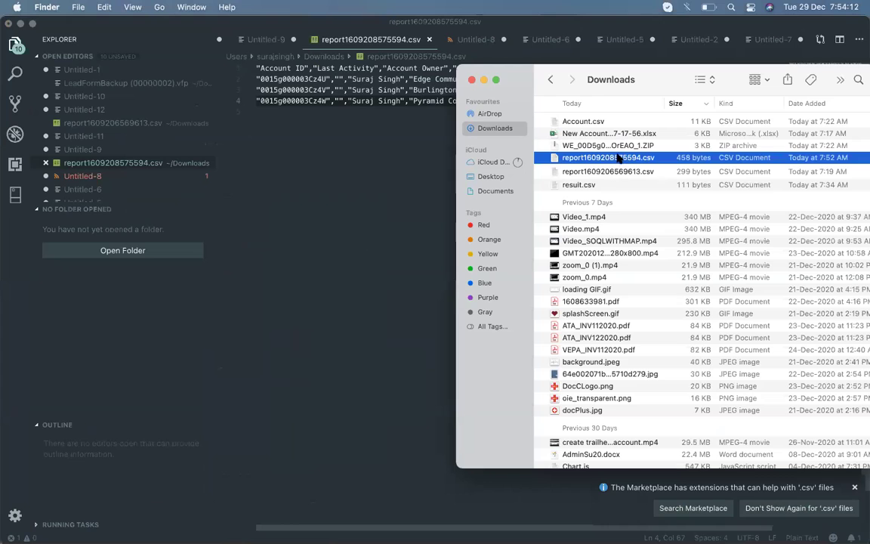
right_click(603, 161)
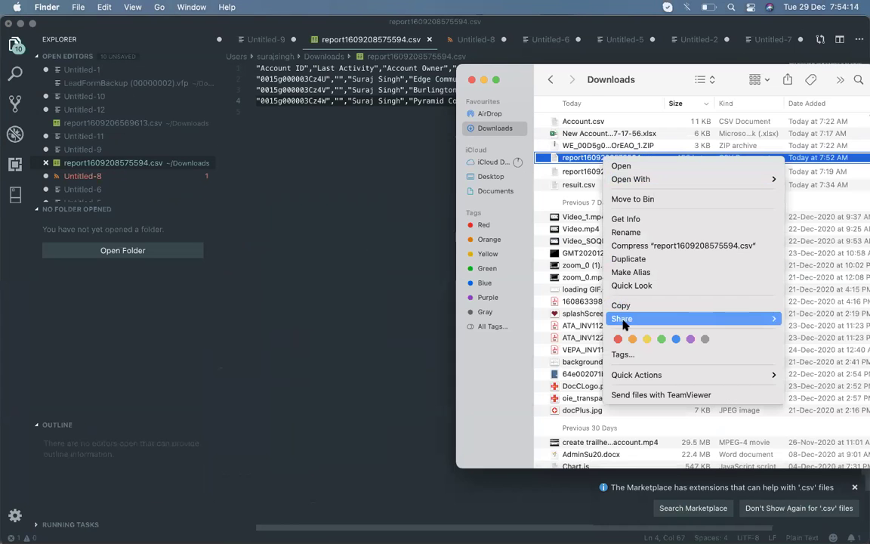
click(625, 232)
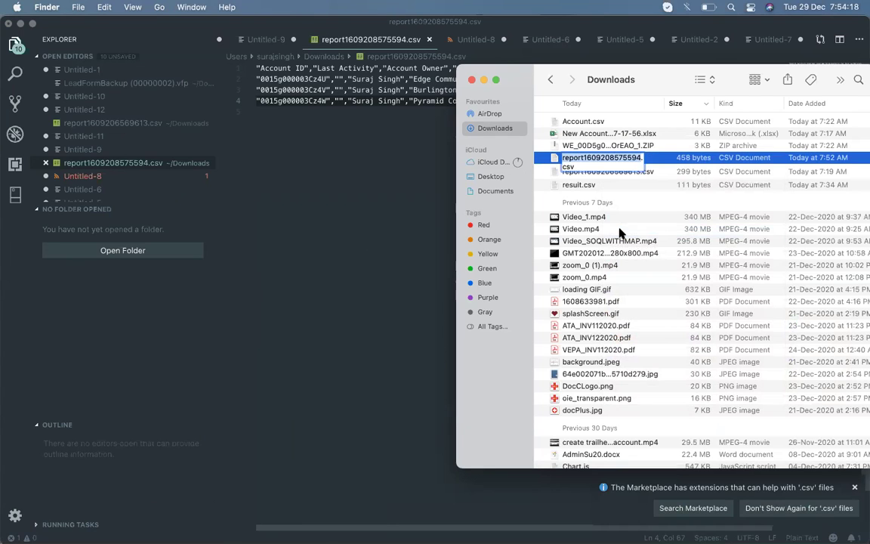
key(BackSpace)
text(acc)
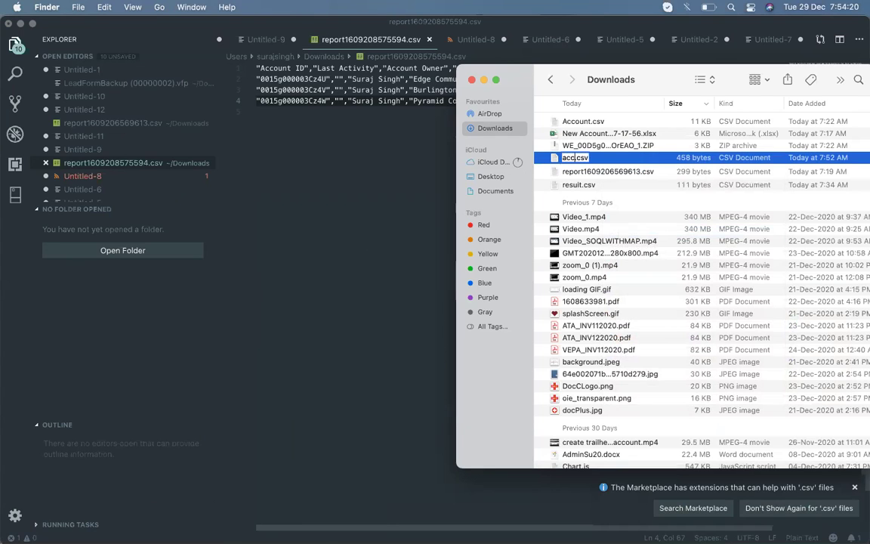
key(Return)
click(355, 380)
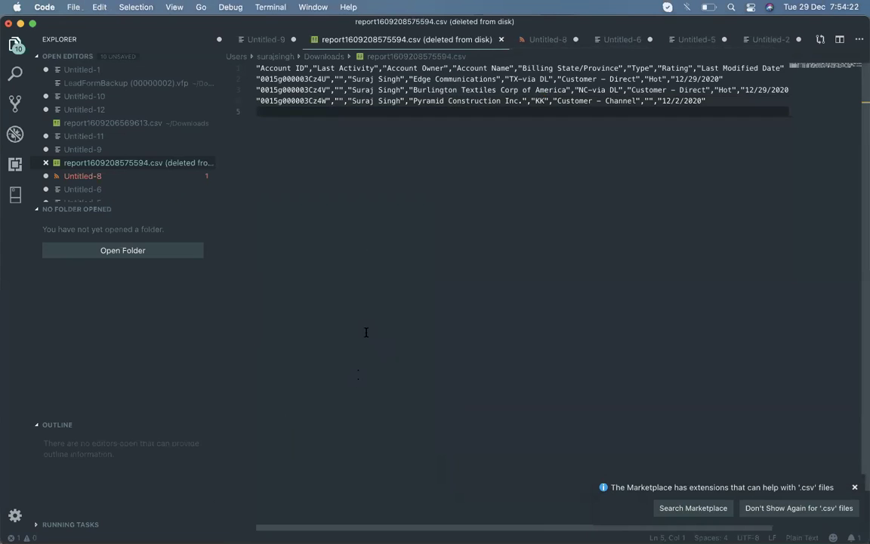
key(super+w)
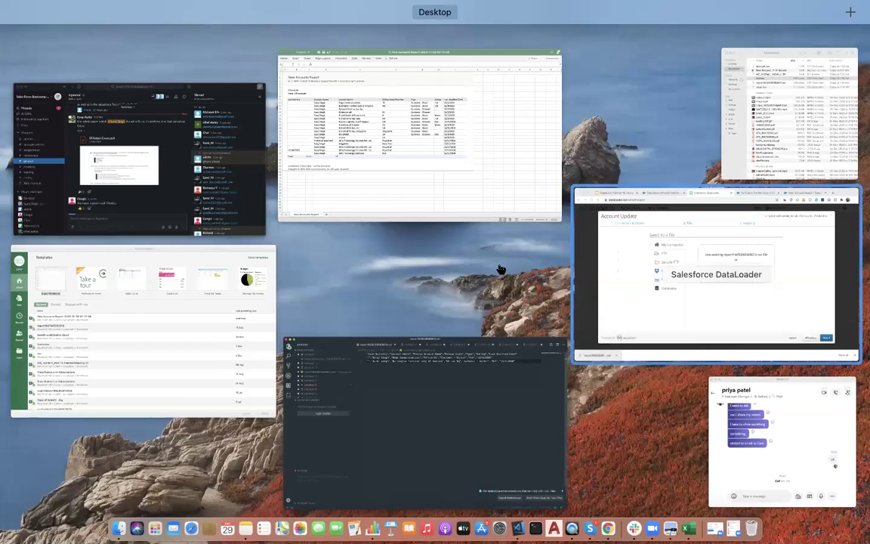
Step: Upload acc.csv to the Account Update task in dataloader.io, accept the field mapping, and save the task without running it
click(659, 274)
click(494, 264)
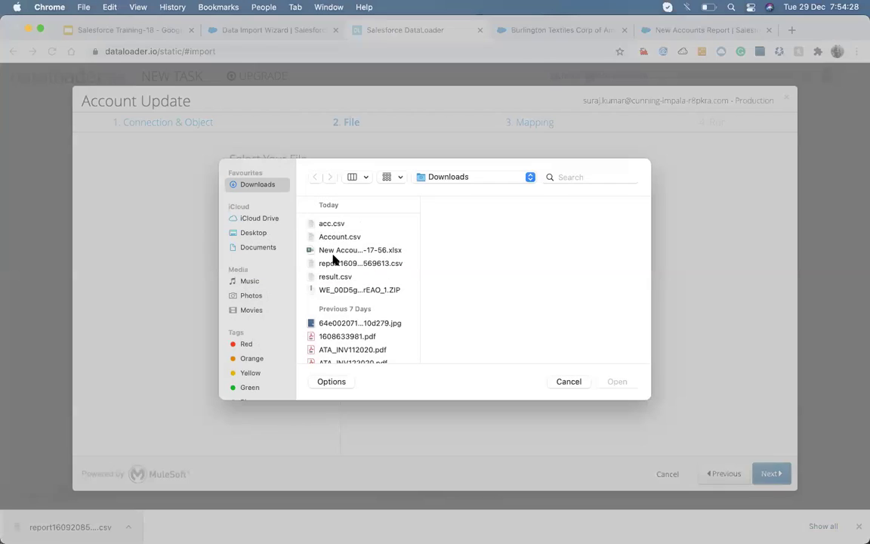
click(329, 224)
double_click(328, 225)
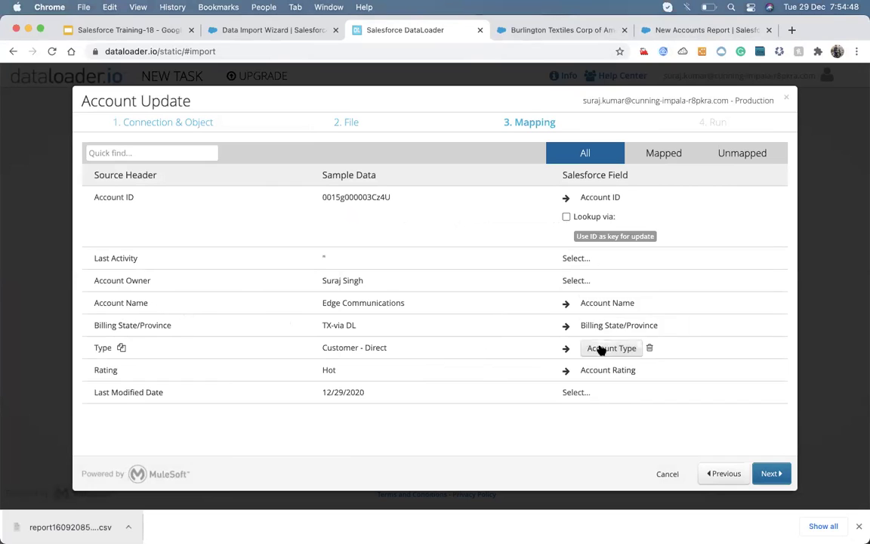
click(770, 473)
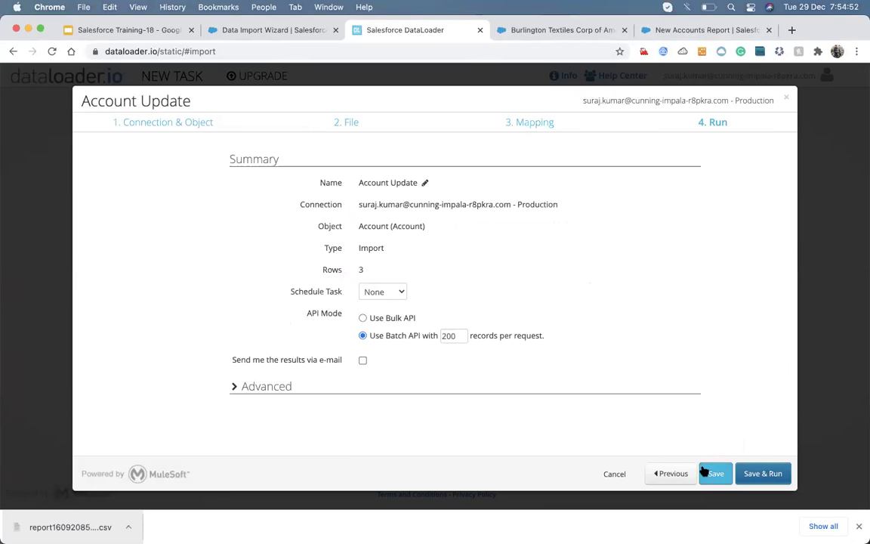
click(711, 473)
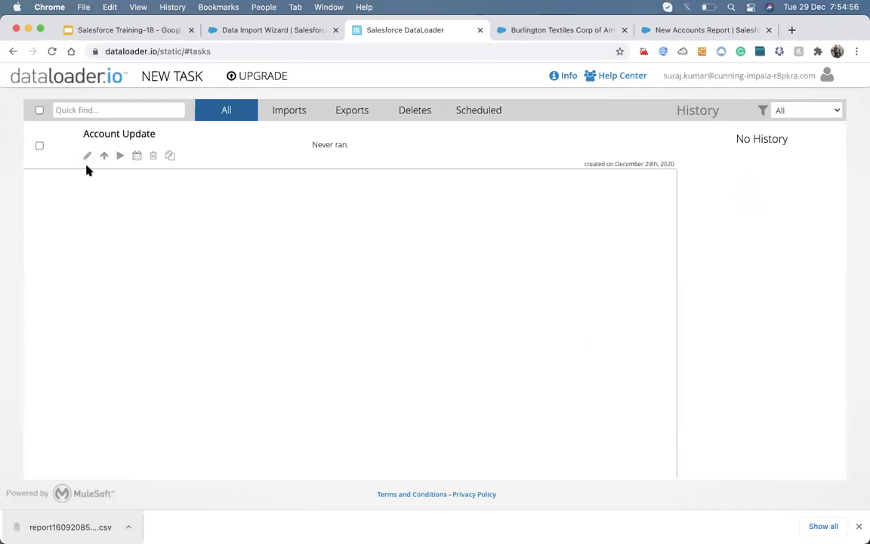
click(119, 157)
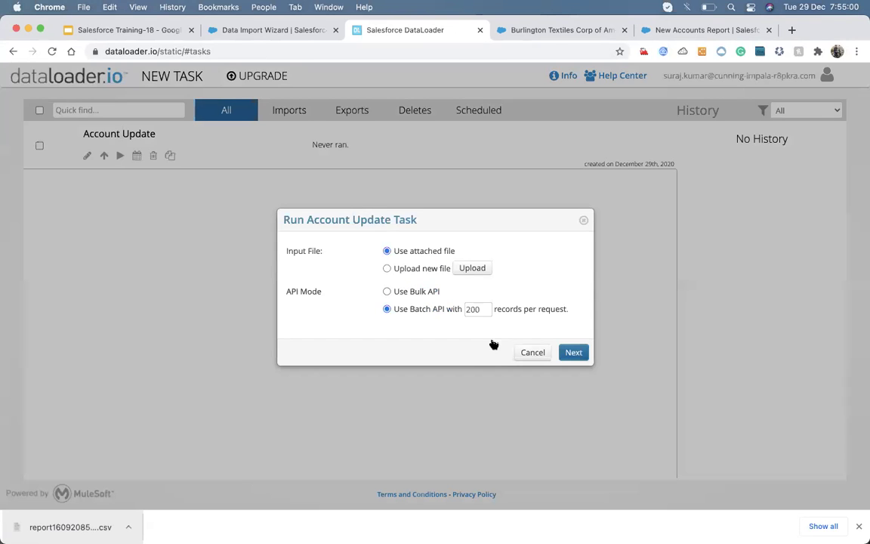
click(532, 352)
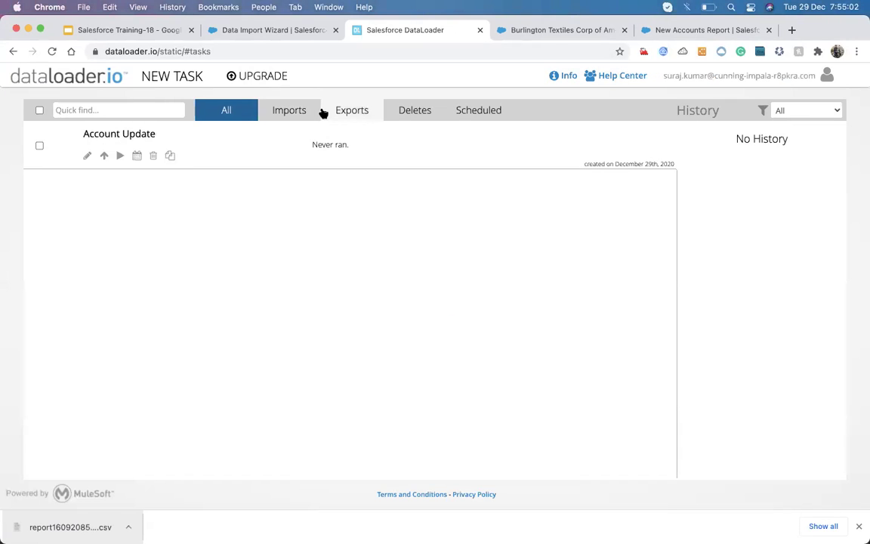
click(295, 113)
click(228, 117)
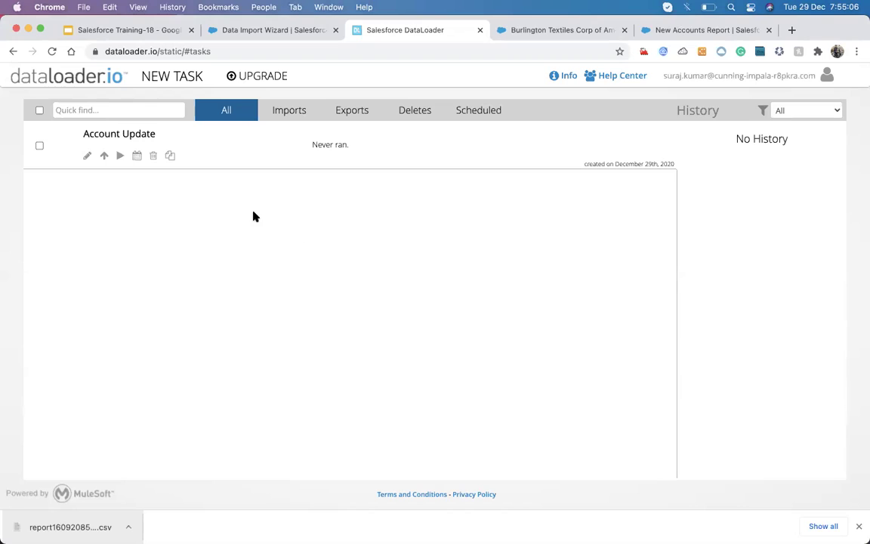
Step: Start a new import task with the Update operation on the Account object
click(171, 81)
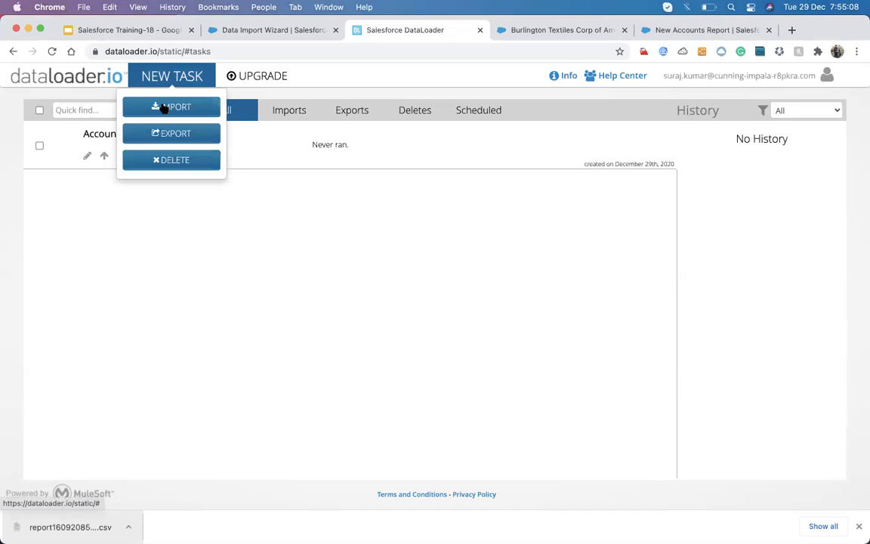
click(163, 108)
click(473, 232)
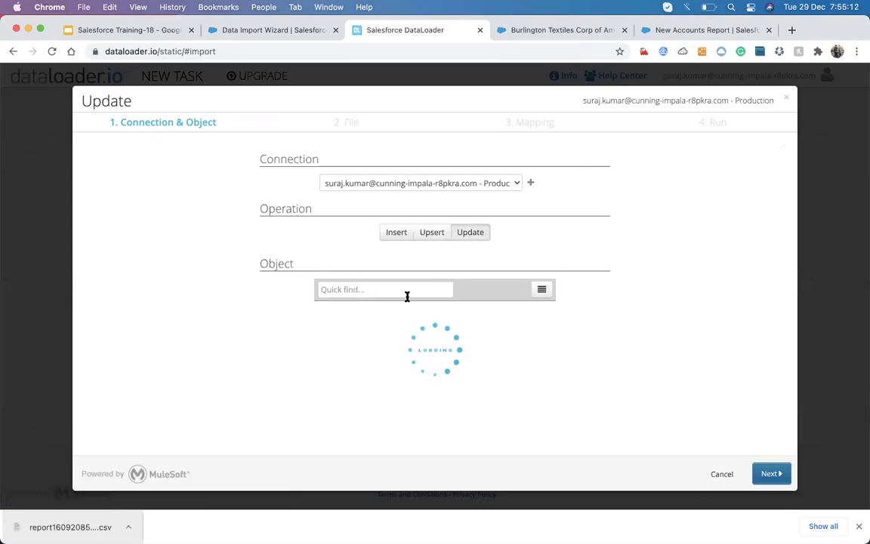
text(Accou)
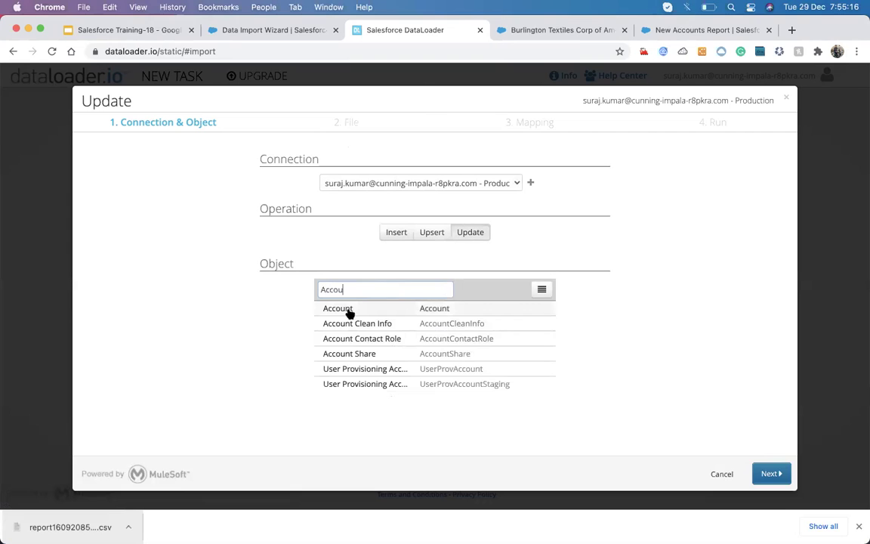
click(349, 310)
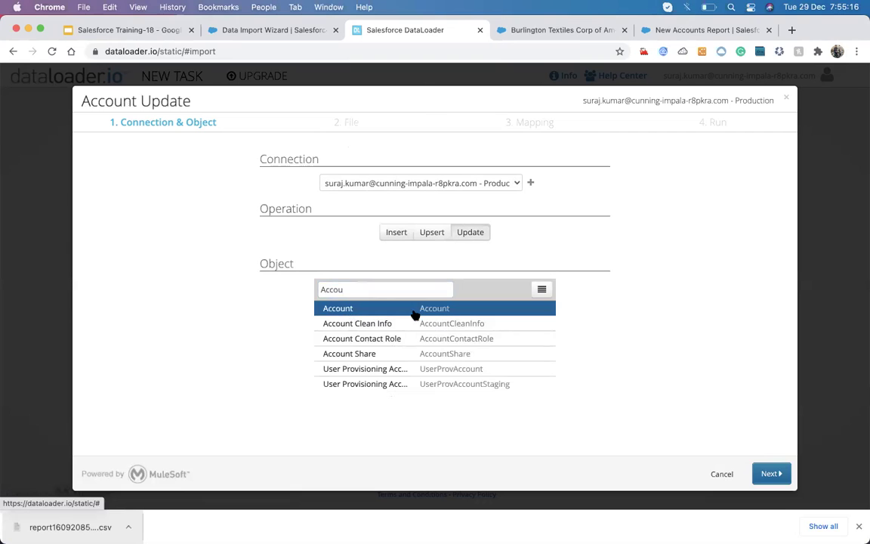
Step: Upload acc.csv as the new task's source file and accept the field mapping to reach the run summary
click(769, 474)
click(466, 238)
click(331, 224)
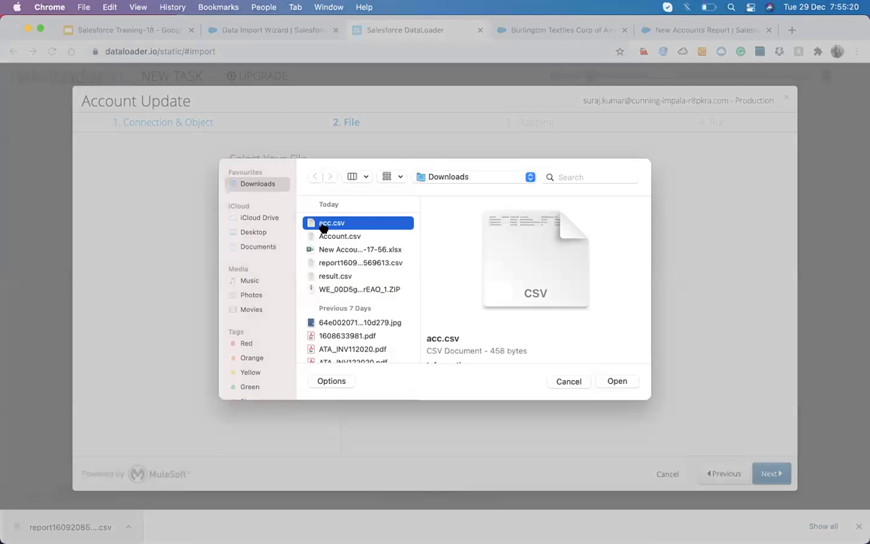
click(617, 326)
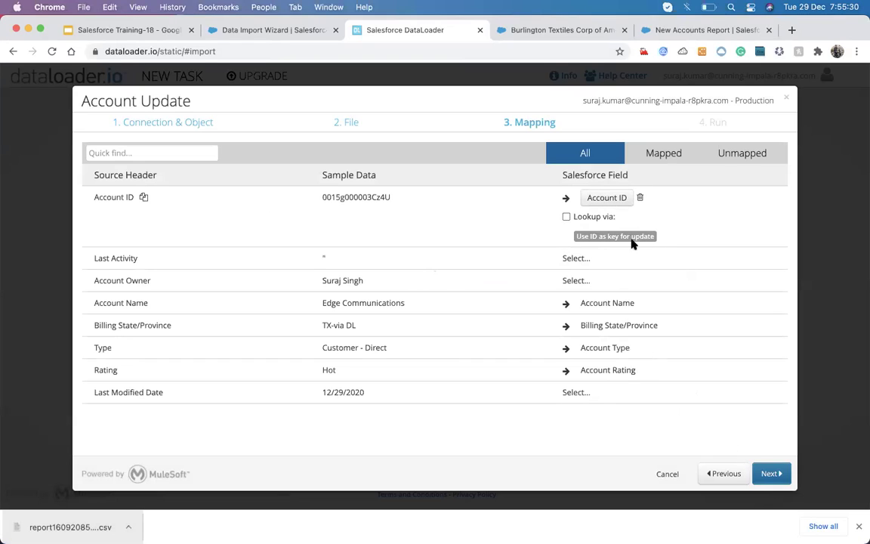
click(771, 474)
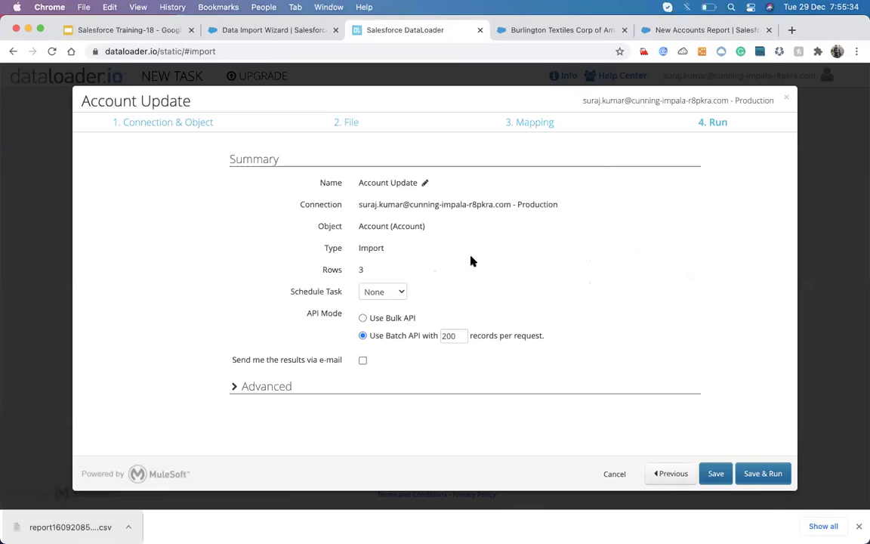
Step: Examine the task's scheduling options and the Batch API records-per-request setting
click(389, 292)
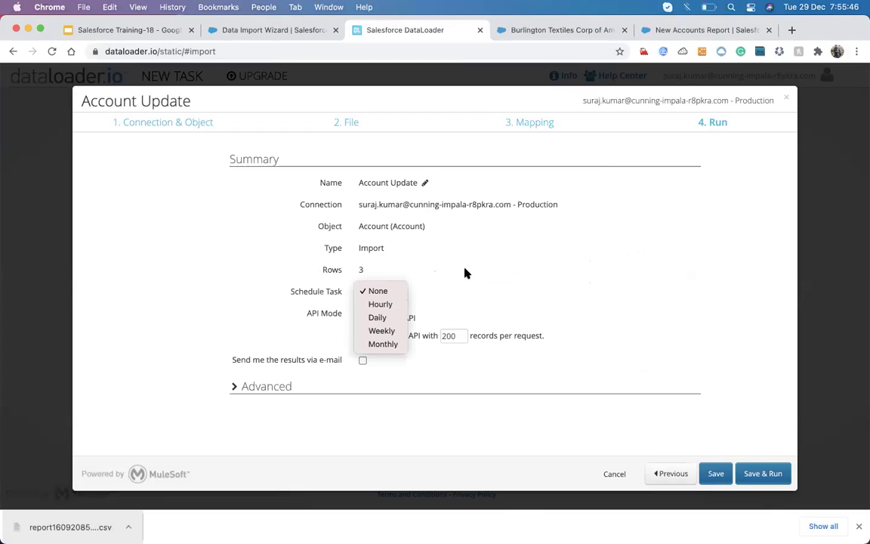
click(403, 367)
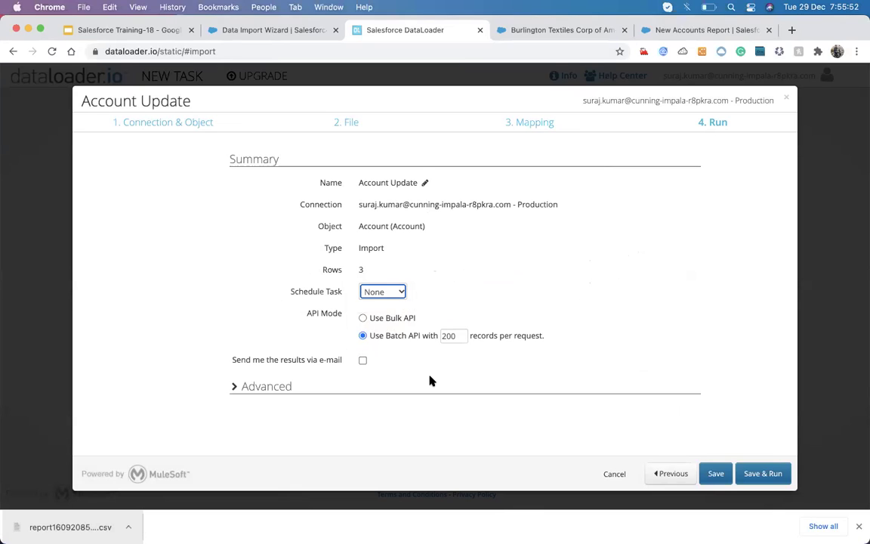
drag(455, 334, 435, 335)
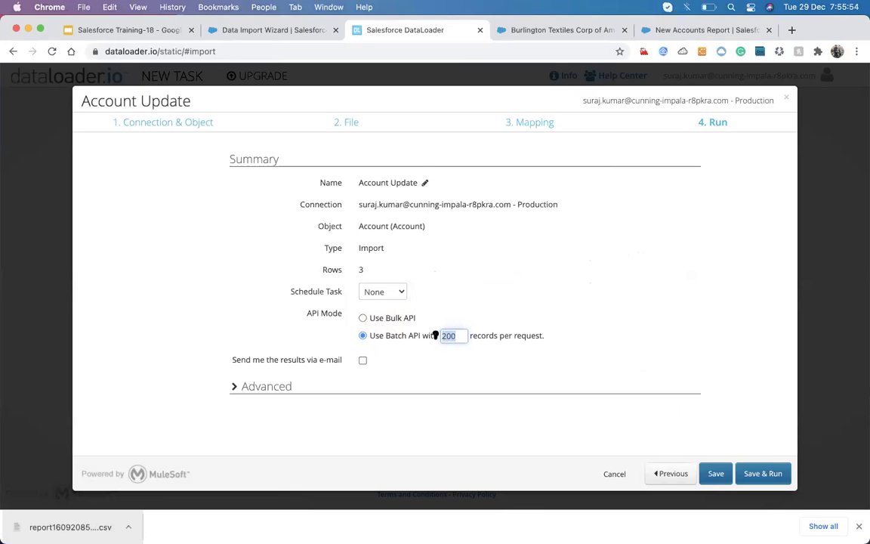
click(456, 378)
mouse_move(450, 336)
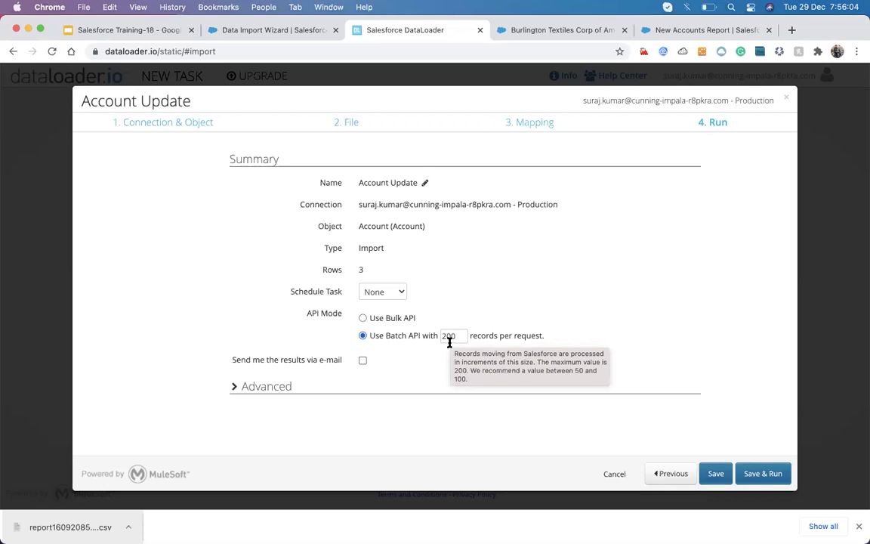
double_click(448, 336)
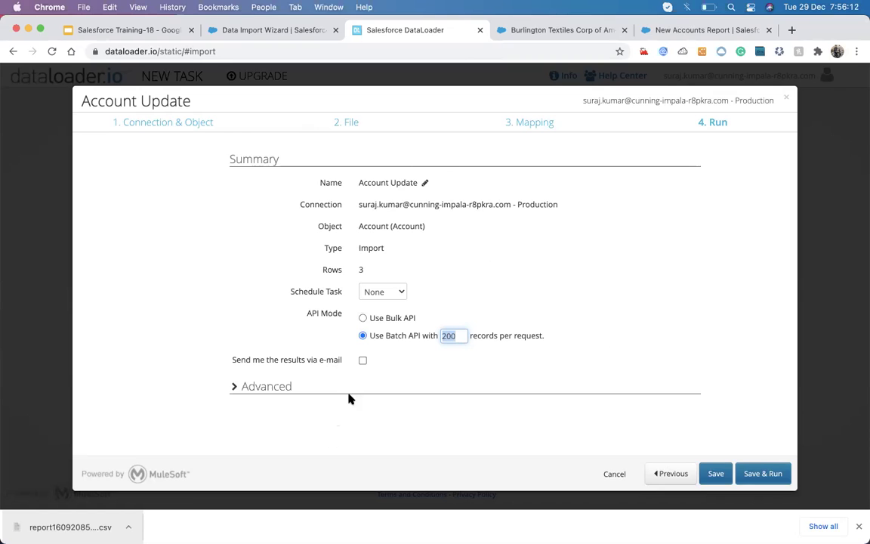
Step: Review the Account Update task's advanced options, save and run it with the data change confirmed, and select its entry in the task list
click(237, 393)
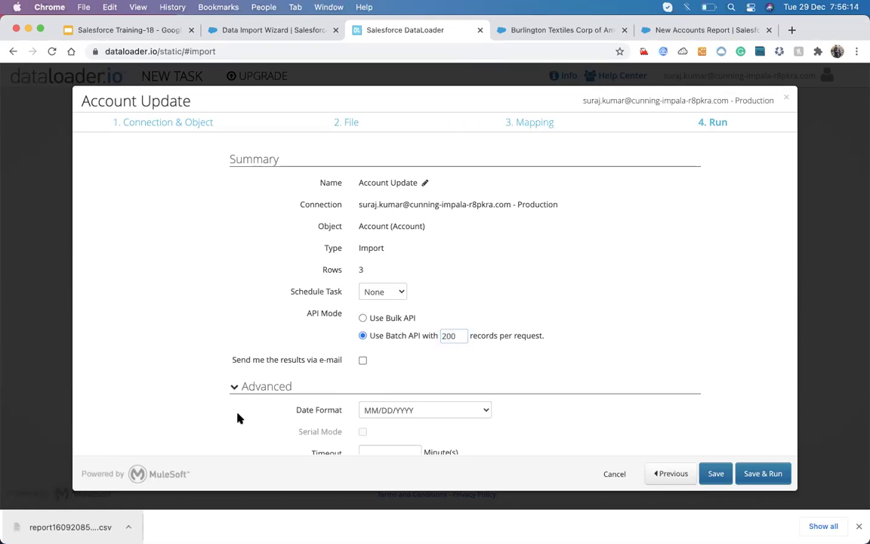
scroll(255, 453, down, 3)
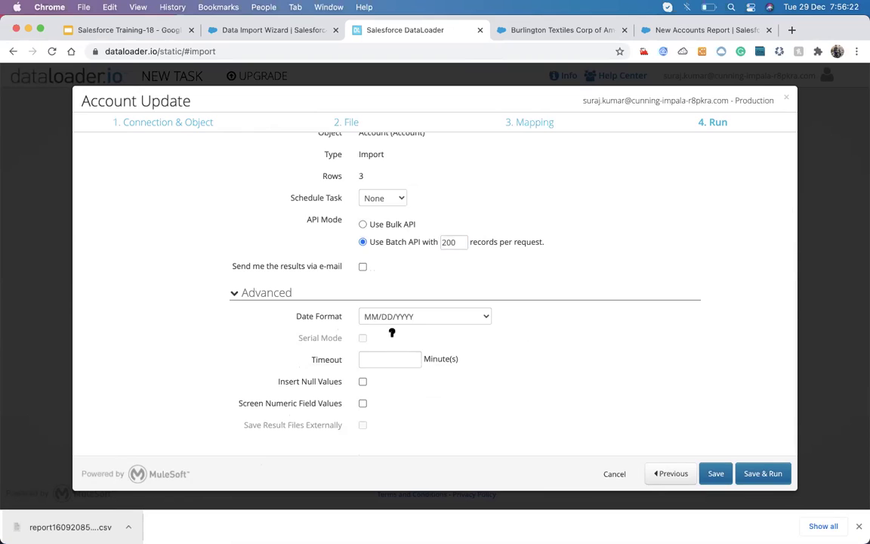
mouse_move(392, 332)
scroll(594, 274, up, 3)
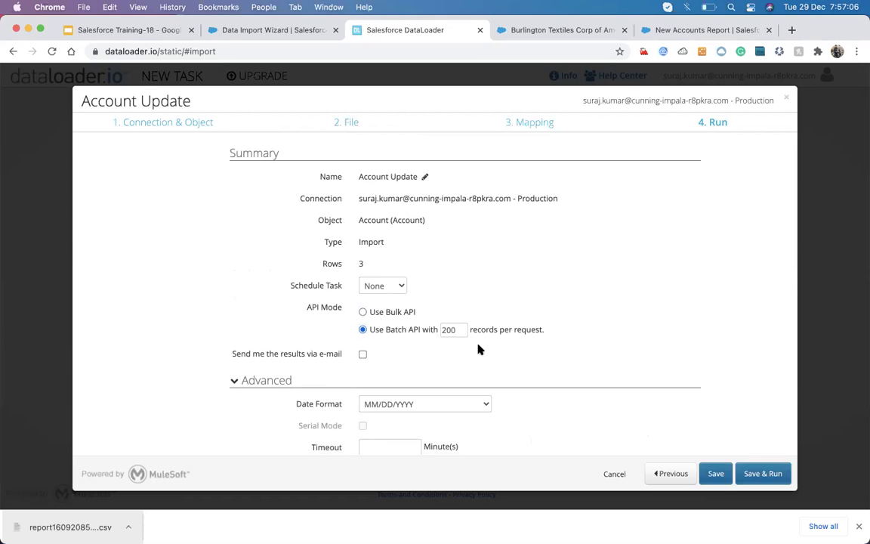
click(765, 473)
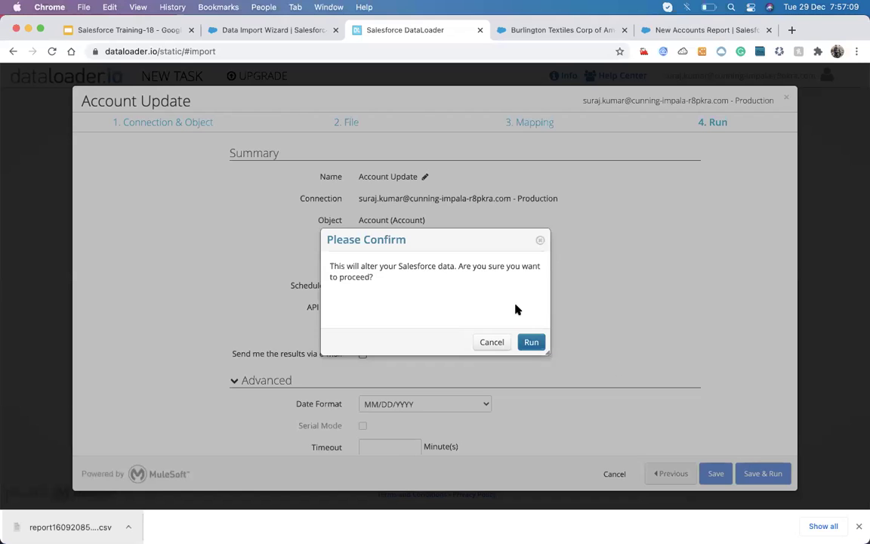
click(531, 343)
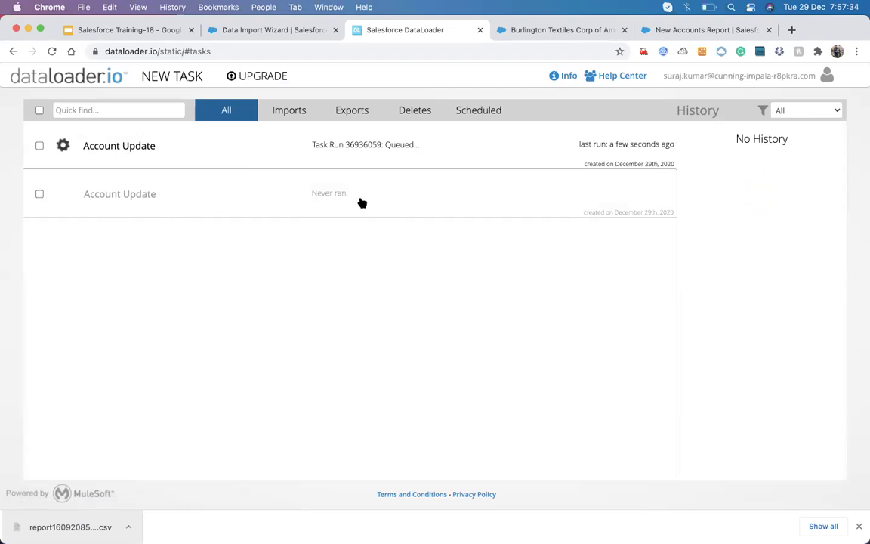
click(100, 141)
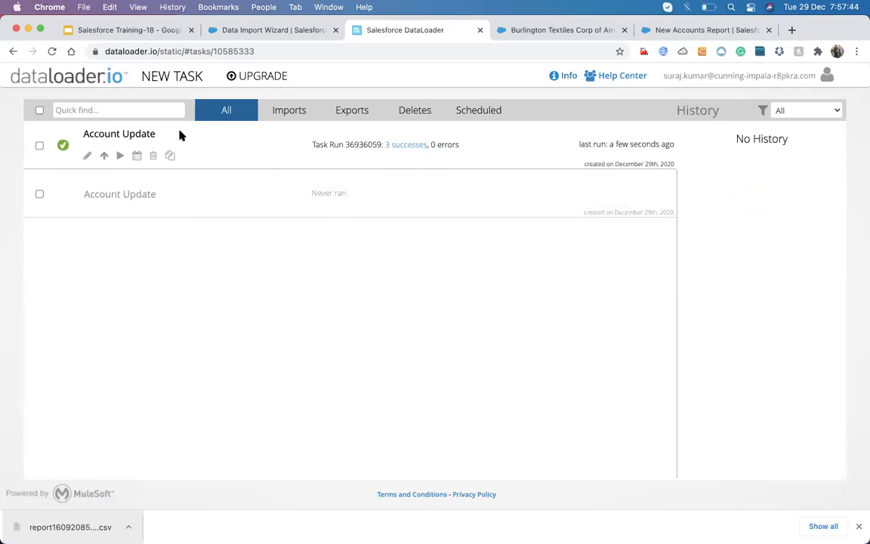
Step: Check the billing address in the details of the reloaded Burlington Textiles Corp of America account in Salesforce
click(514, 30)
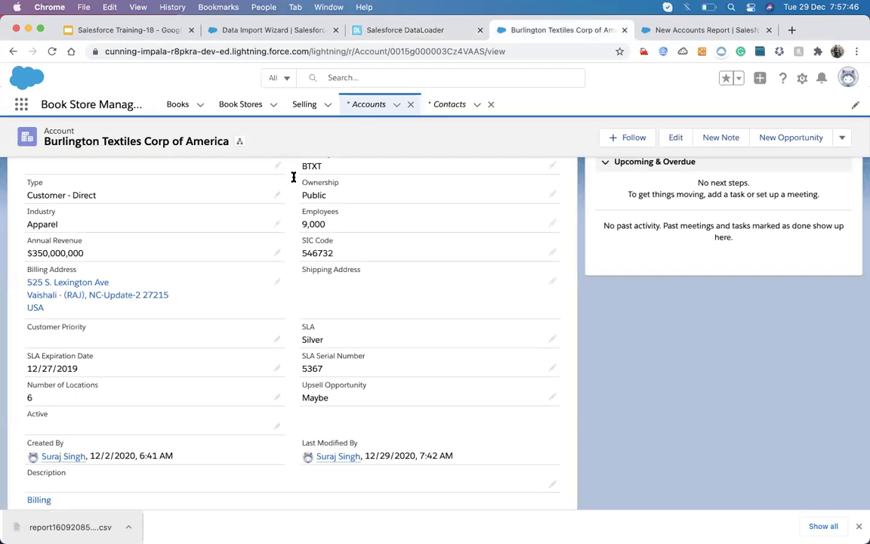
scroll(189, 300, up, 5)
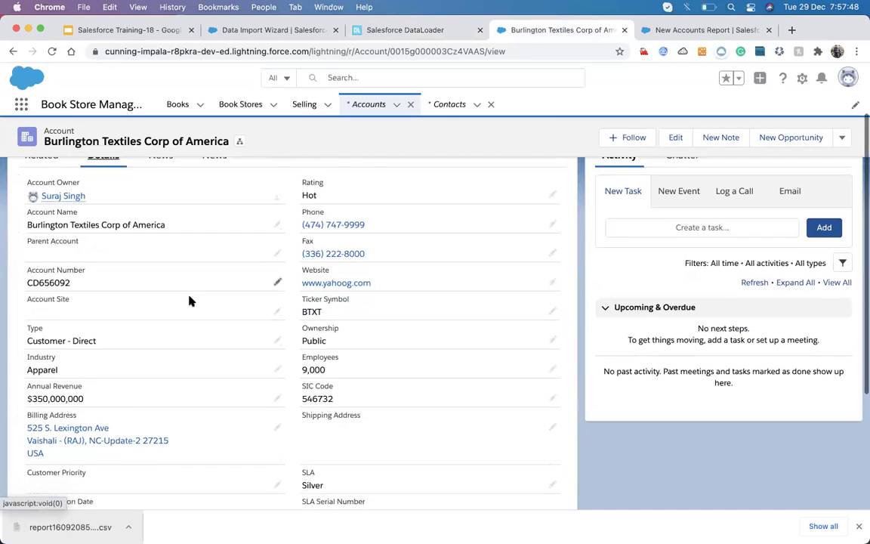
scroll(190, 301, down, 2)
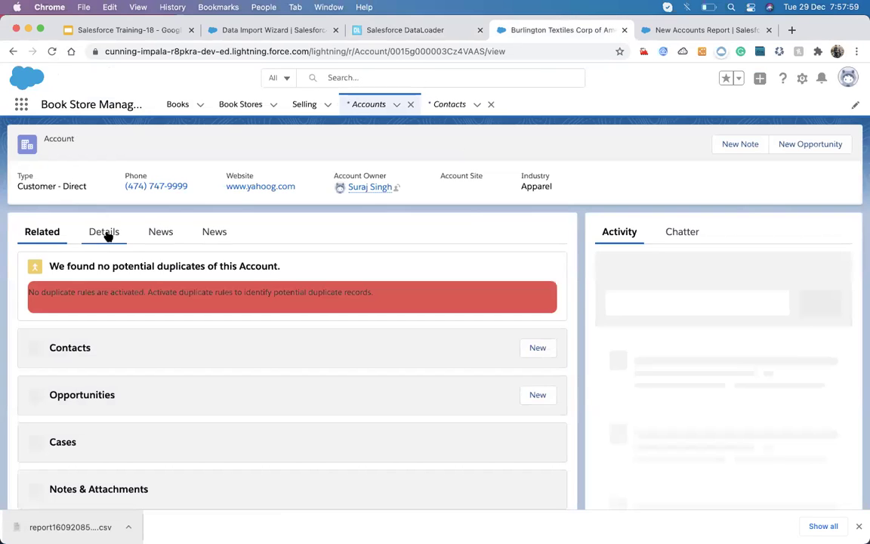
click(106, 232)
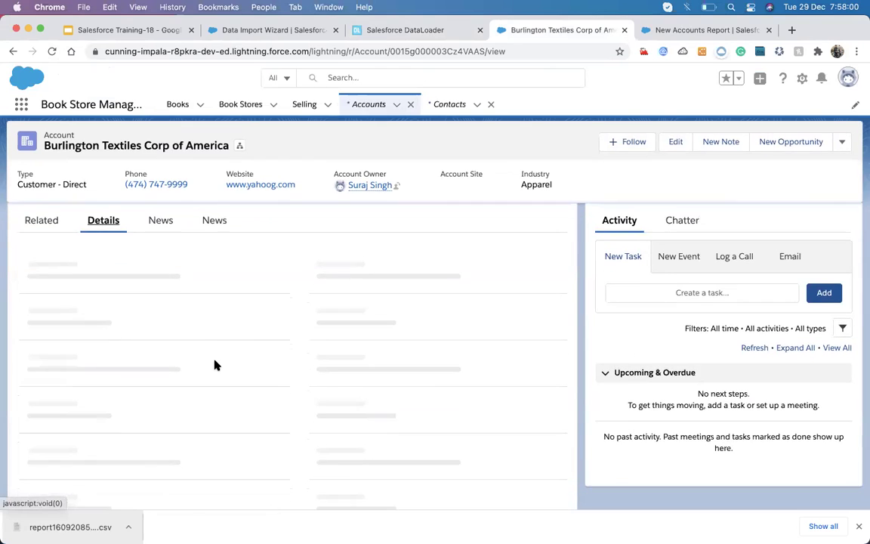
scroll(215, 365, down, 5)
scroll(214, 365, down, 1)
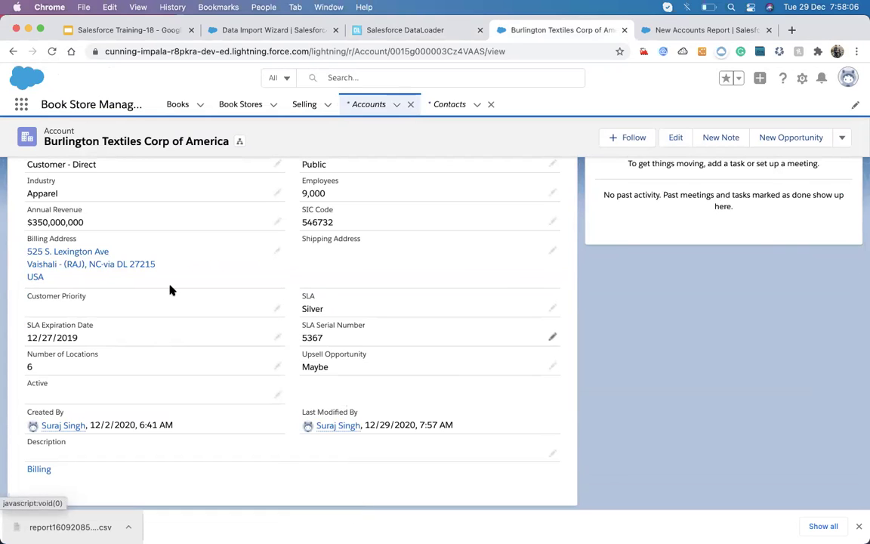
scroll(169, 287, up, 3)
scroll(448, 237, up, 4)
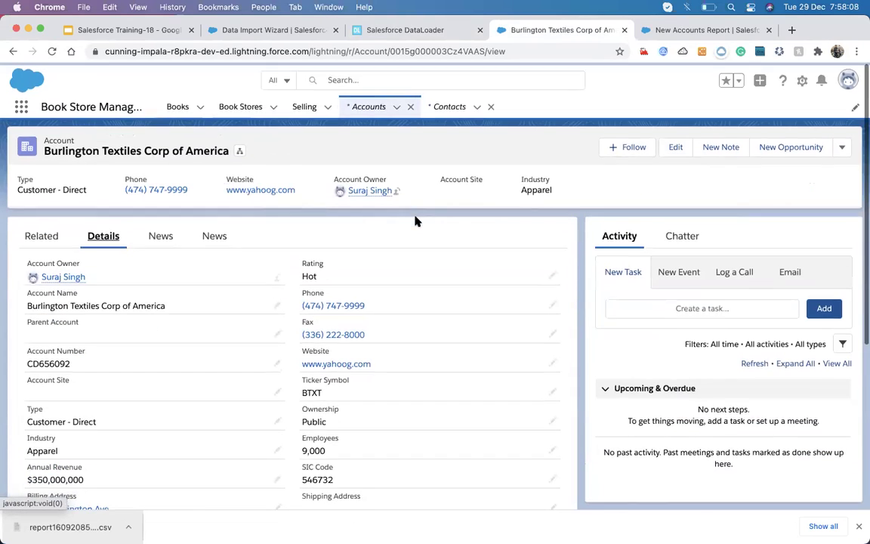
Step: Switch to dataloader.io and look through the task list by Imports, Exports, Deletes and Scheduled, ending on All
click(416, 27)
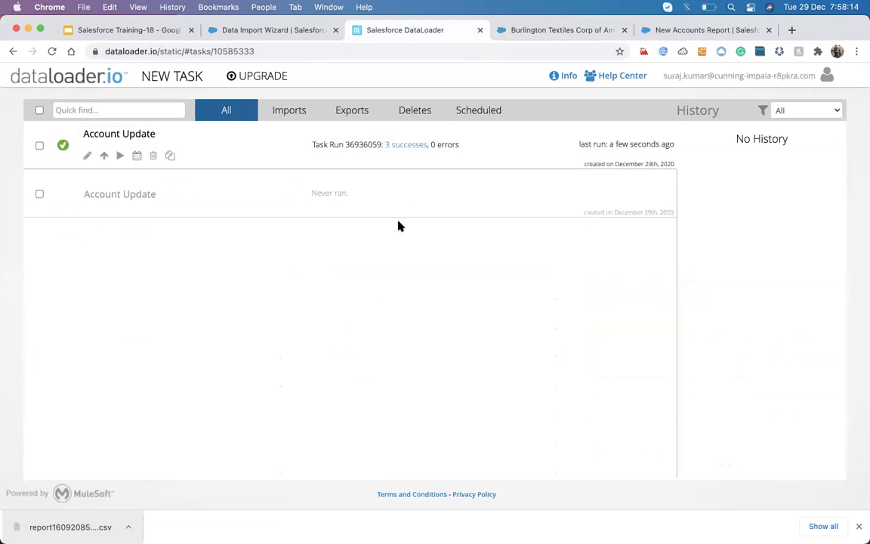
click(287, 115)
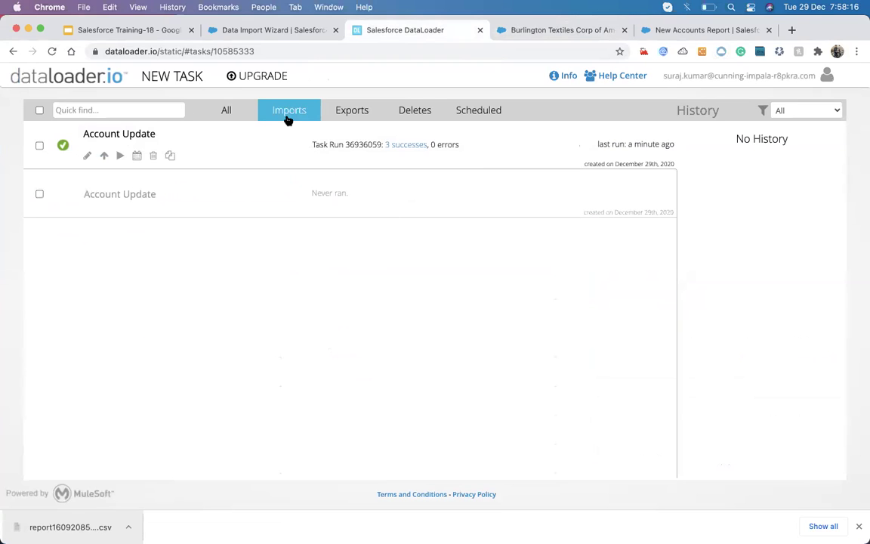
click(351, 114)
click(415, 112)
click(468, 111)
click(225, 111)
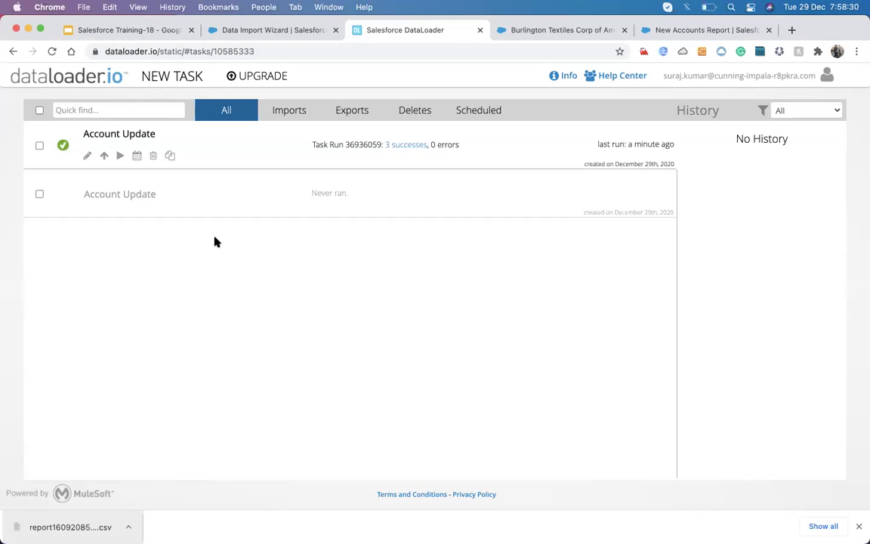
Step: In the Salesforce Data Import Wizard, examine the custom object choices with Applications selected and the record limit per import, then return to dataloader.io
click(252, 30)
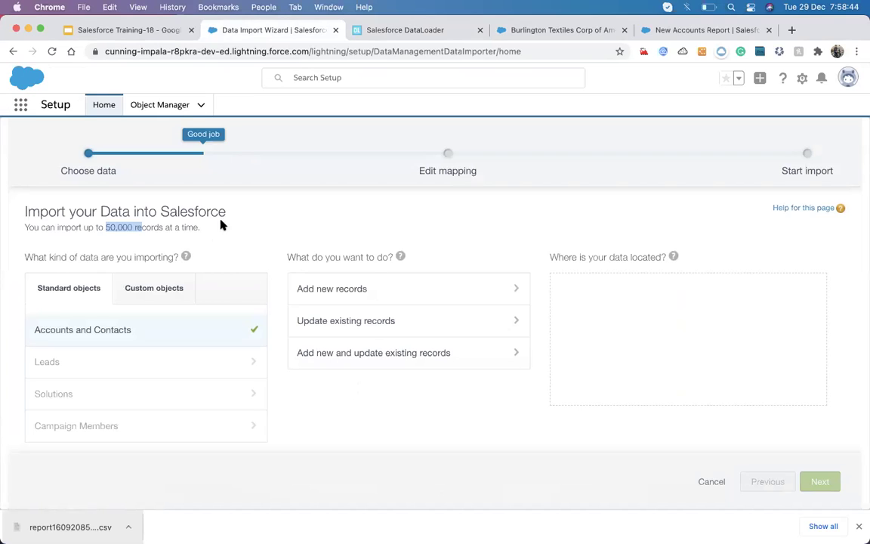
click(136, 302)
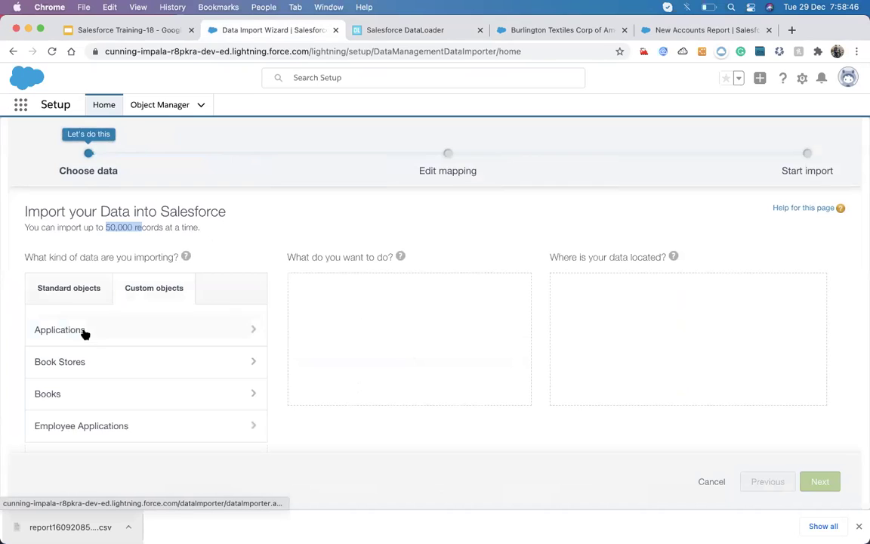
click(252, 330)
click(72, 228)
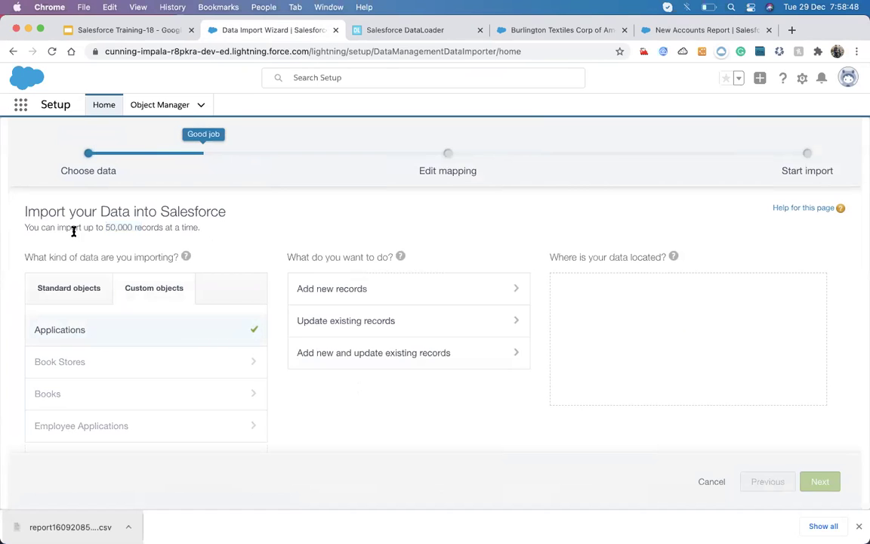
drag(57, 227, 158, 228)
click(128, 228)
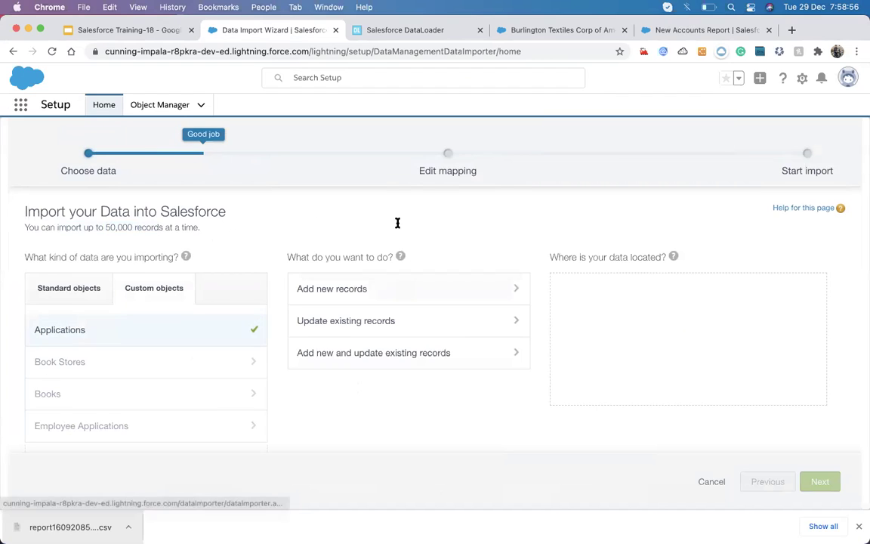
click(390, 30)
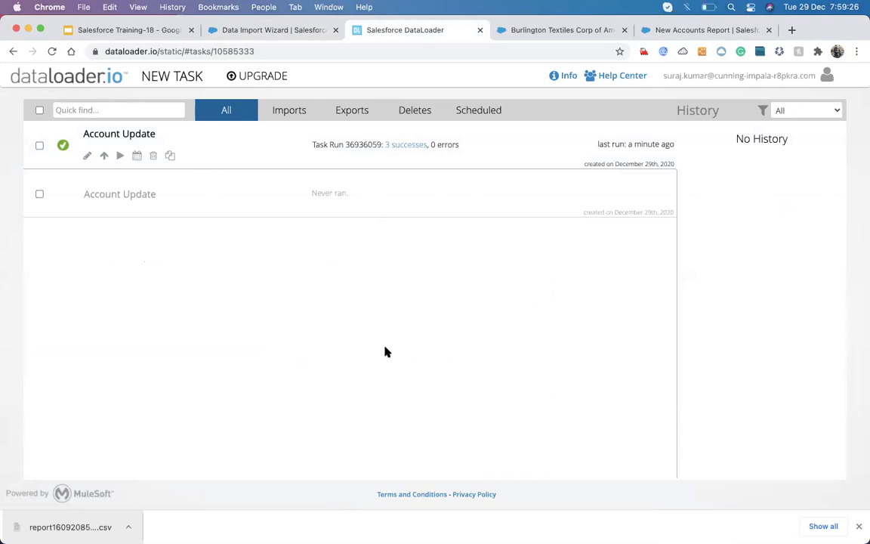
Step: Search Salesforce Setup for "Data l" and open the Data Loader page with the Windows and Mac downloads
click(277, 30)
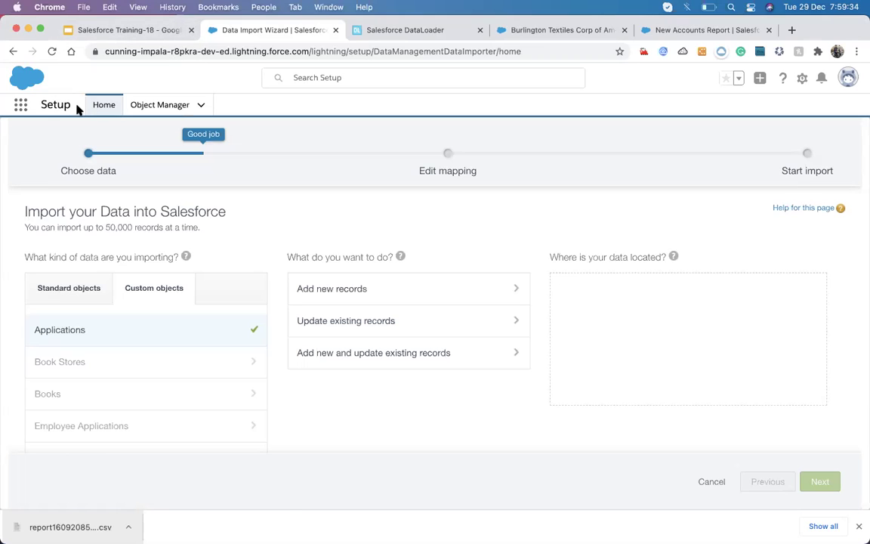
click(98, 105)
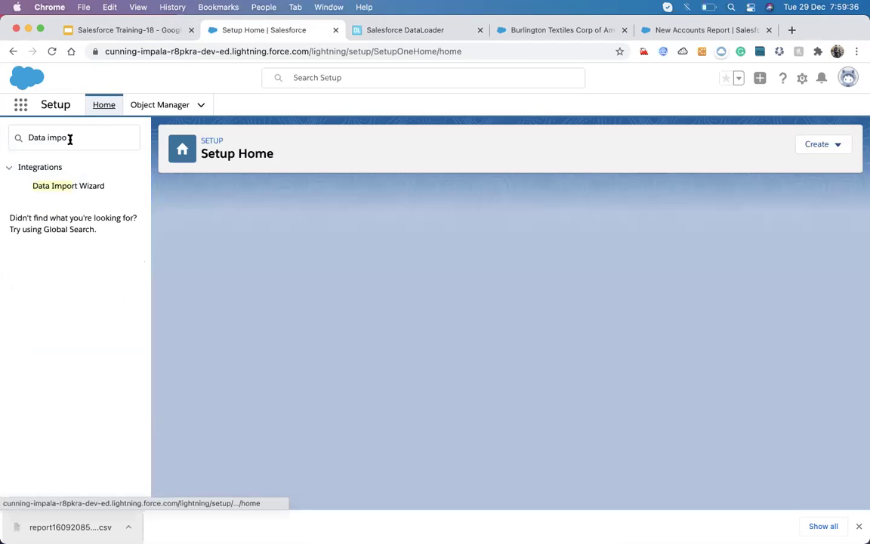
click(71, 137)
key(BackSpace)
key(BackSpace)
key(BackSpace)
key(BackSpace)
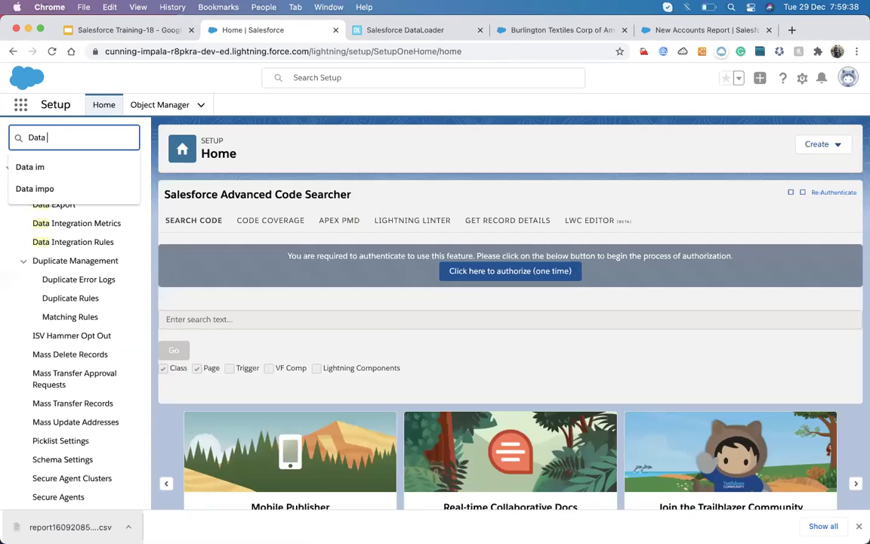
text(l)
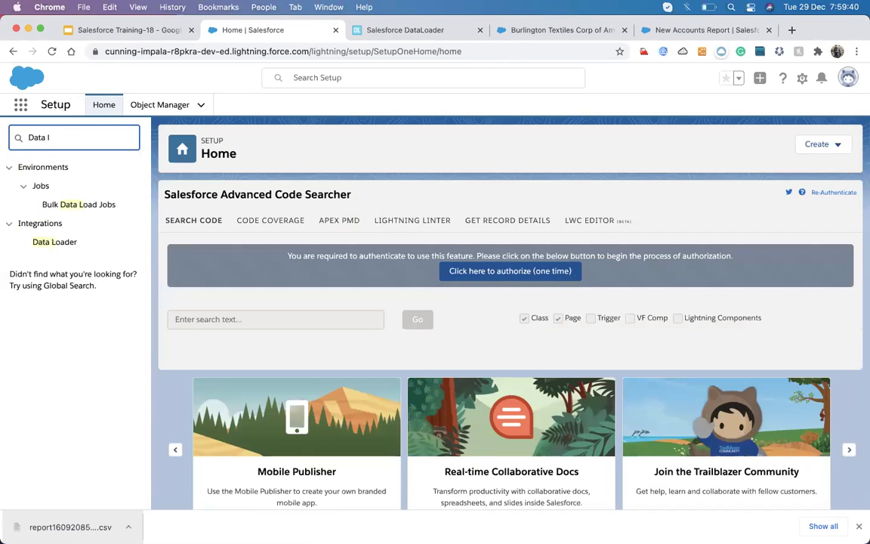
click(41, 241)
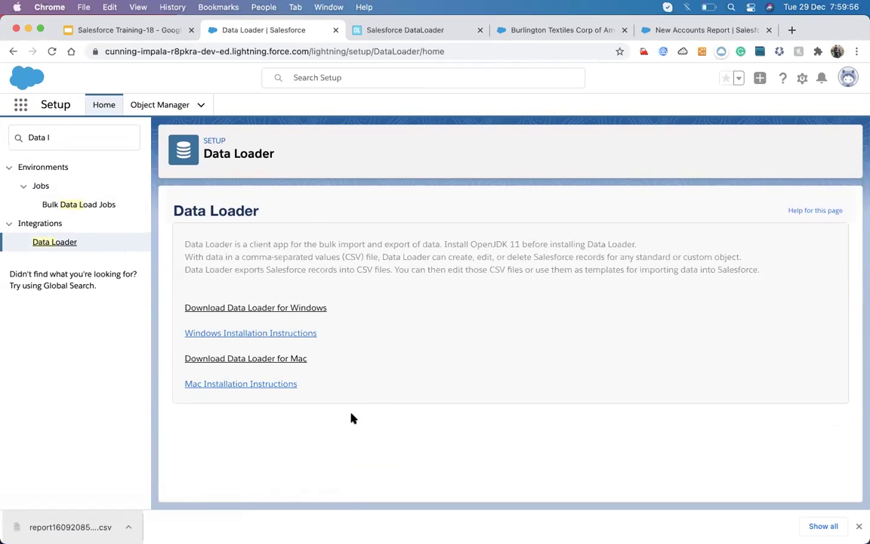
Step: Highlight the dataloader.io web address, open its home task list, and compare it with Salesforce's Data Loader page
click(382, 29)
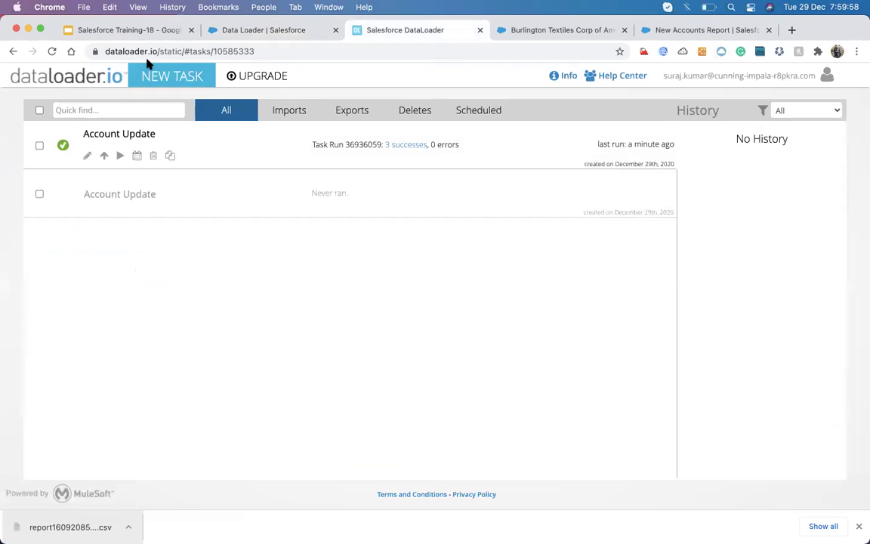
drag(157, 50, 100, 53)
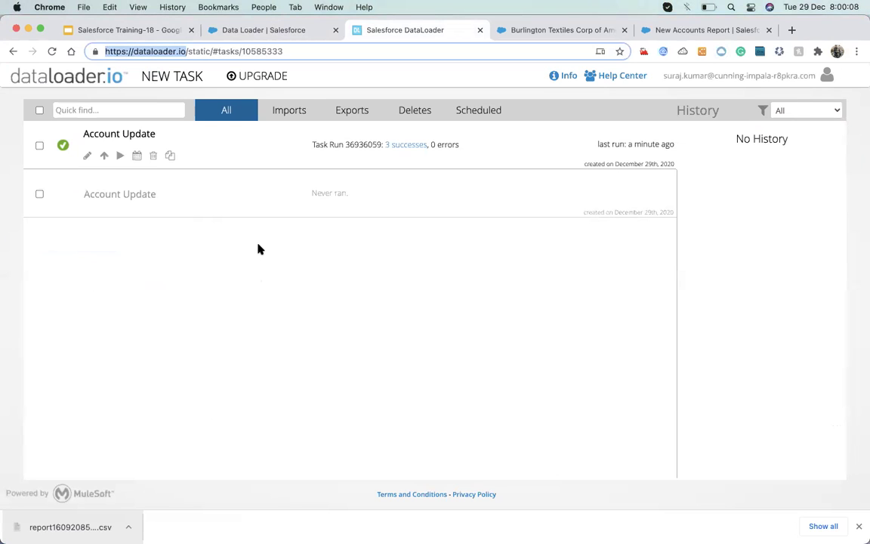
click(67, 75)
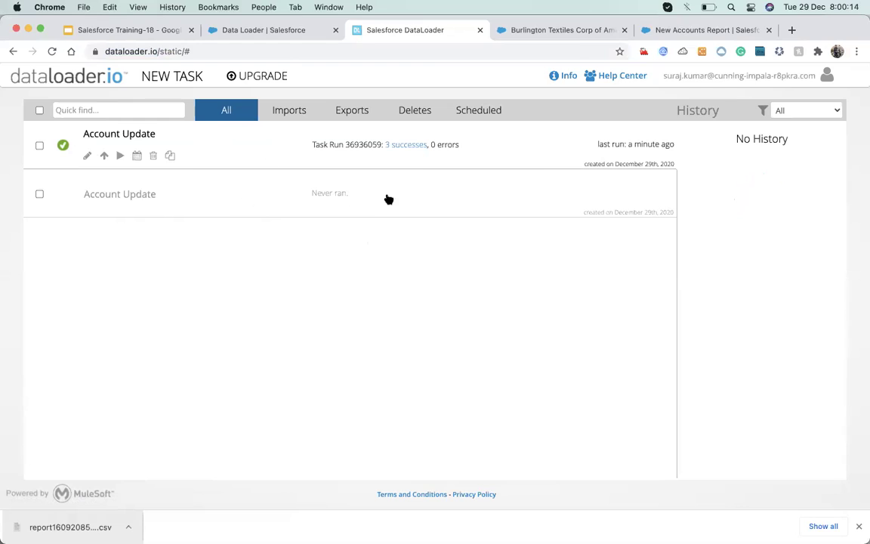
click(228, 30)
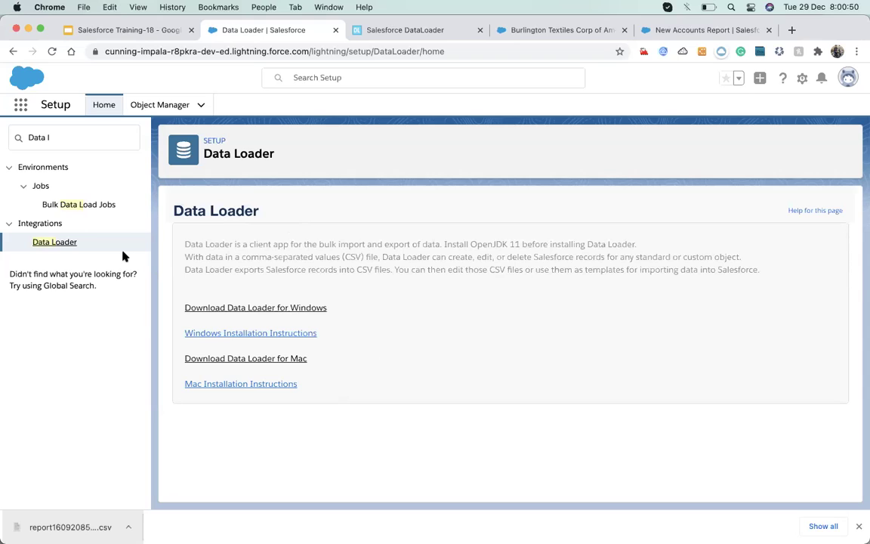
click(385, 30)
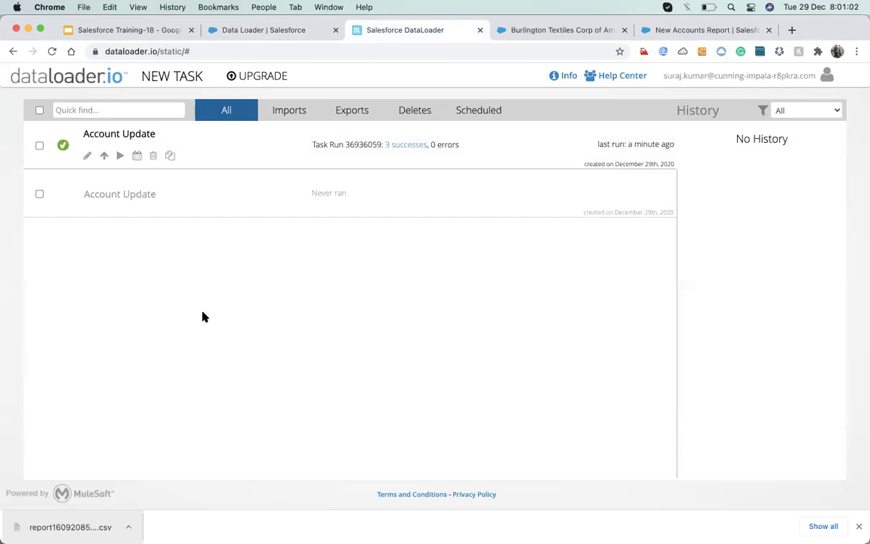
click(249, 32)
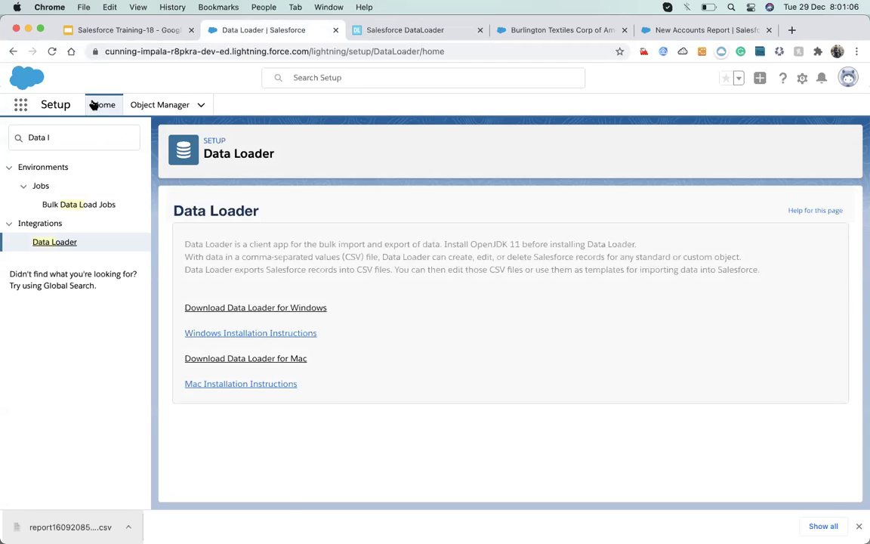
Step: Search Salesforce Setup for "Data impo" to view the Data Import Wizard's recent import jobs, and return to dataloader.io
click(138, 107)
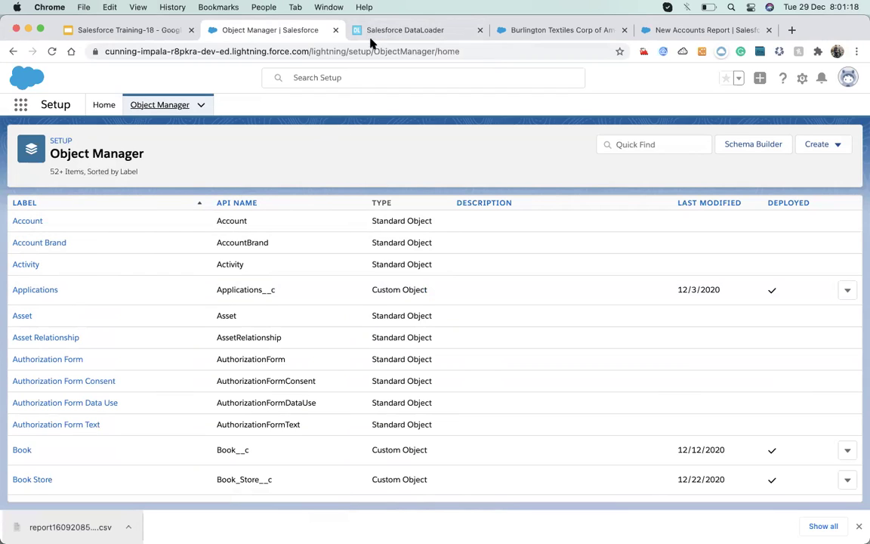
click(104, 105)
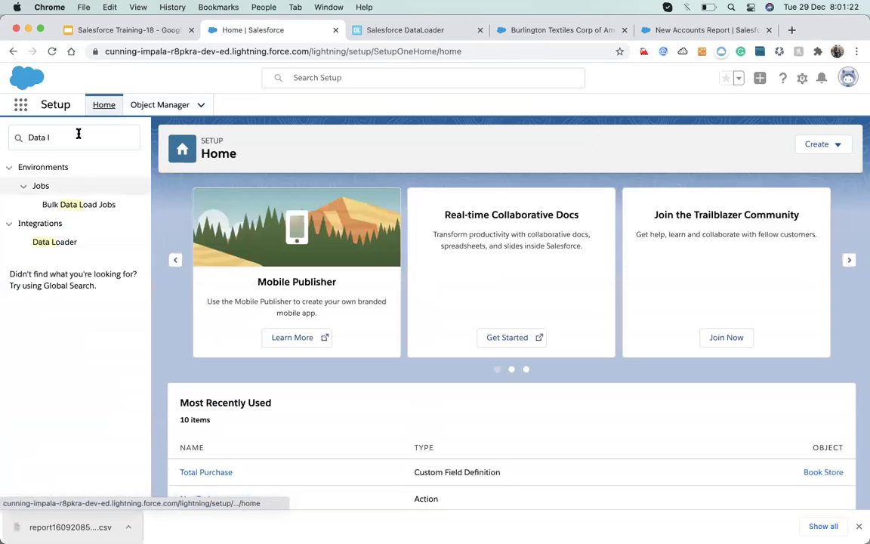
click(70, 139)
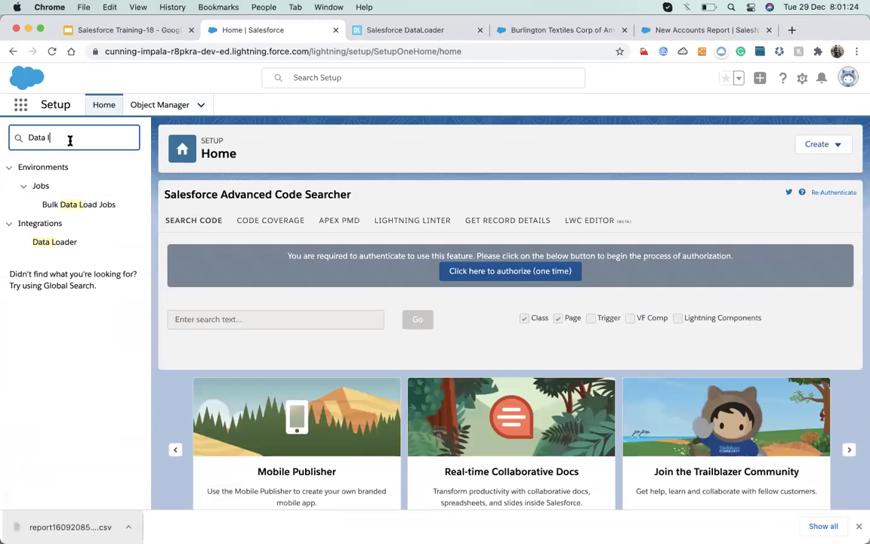
key(BackSpace)
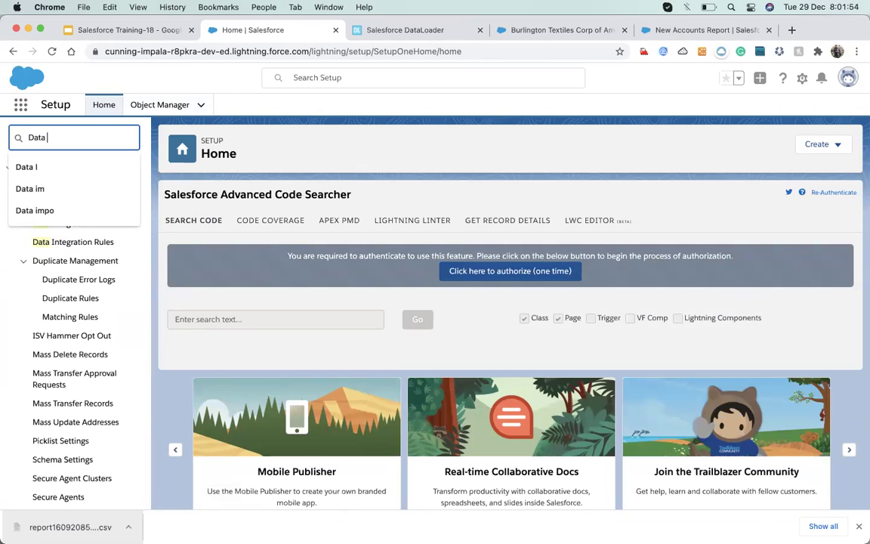
text(impo)
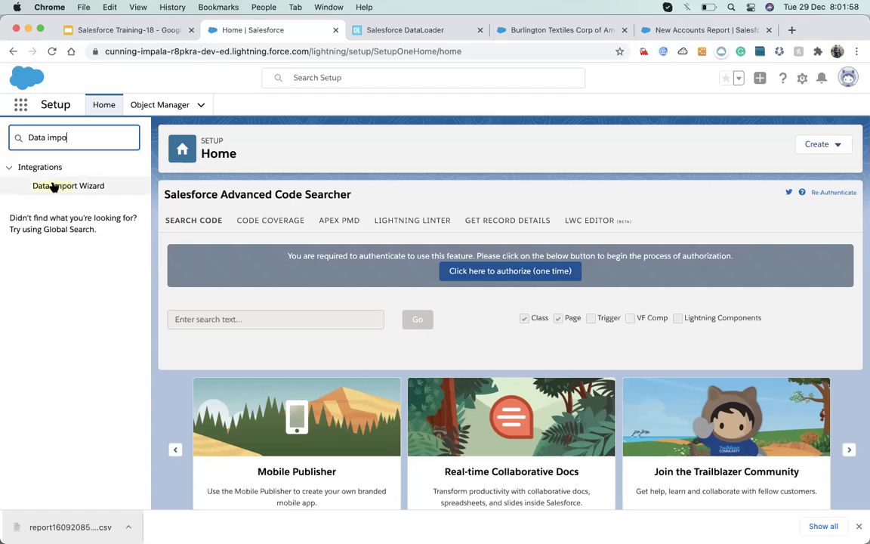
click(54, 187)
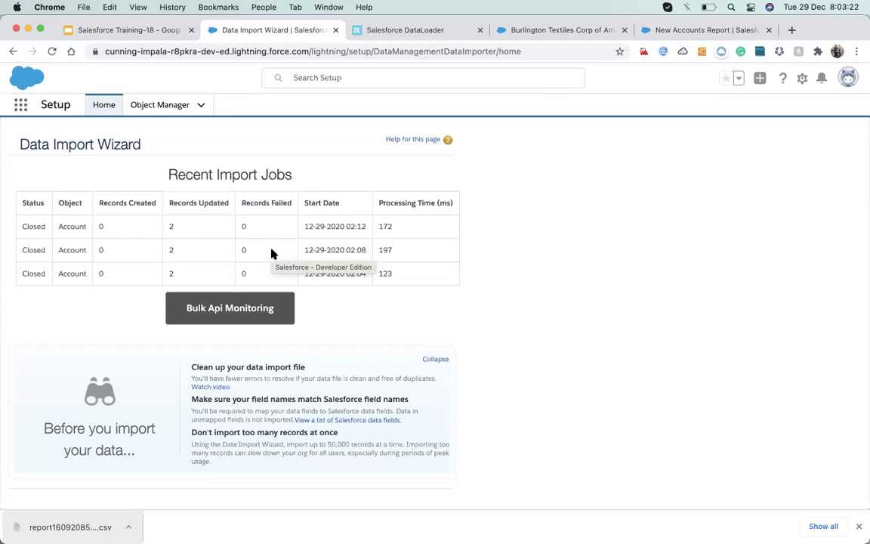
click(386, 30)
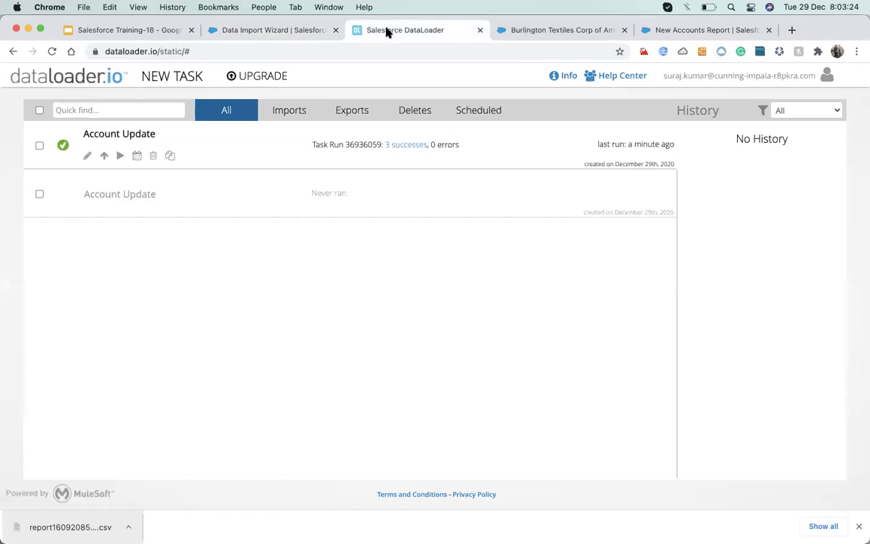